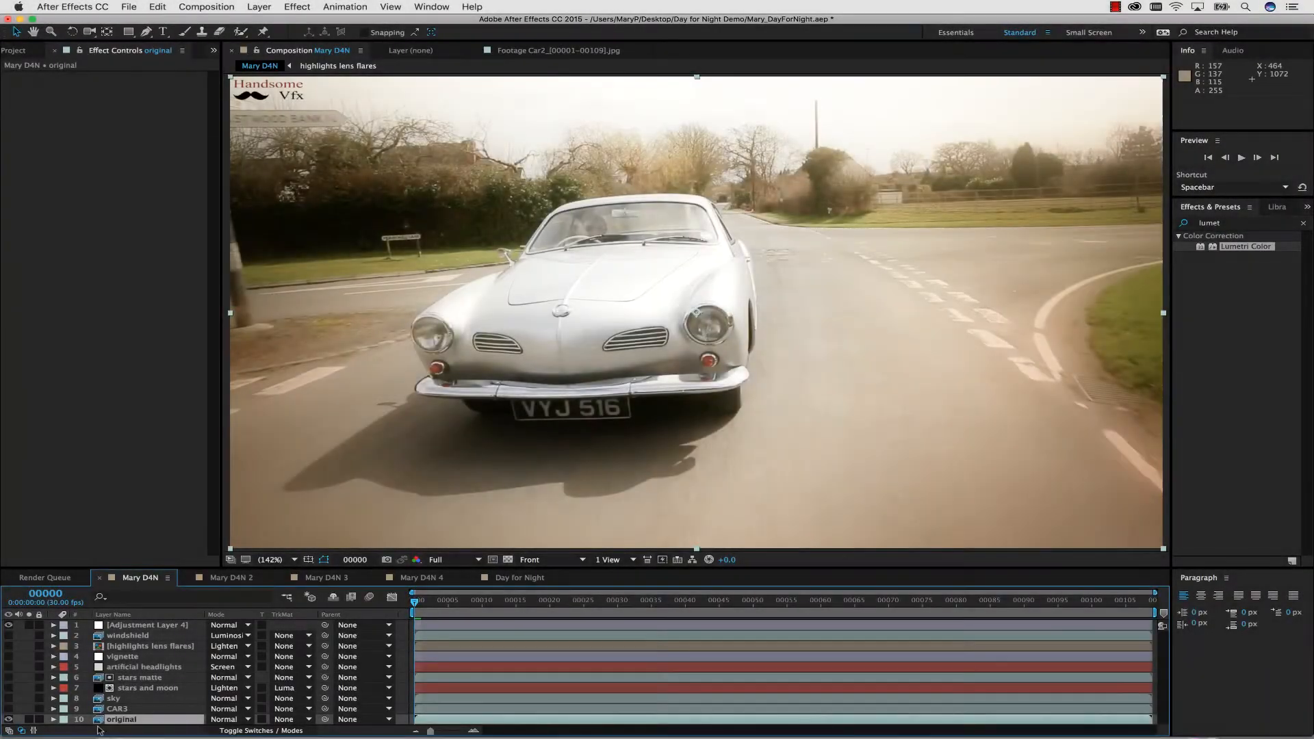
# Show the CAR3, sky, and stars and moon layers one after another to review their effects.
pyautogui.click(116, 710)
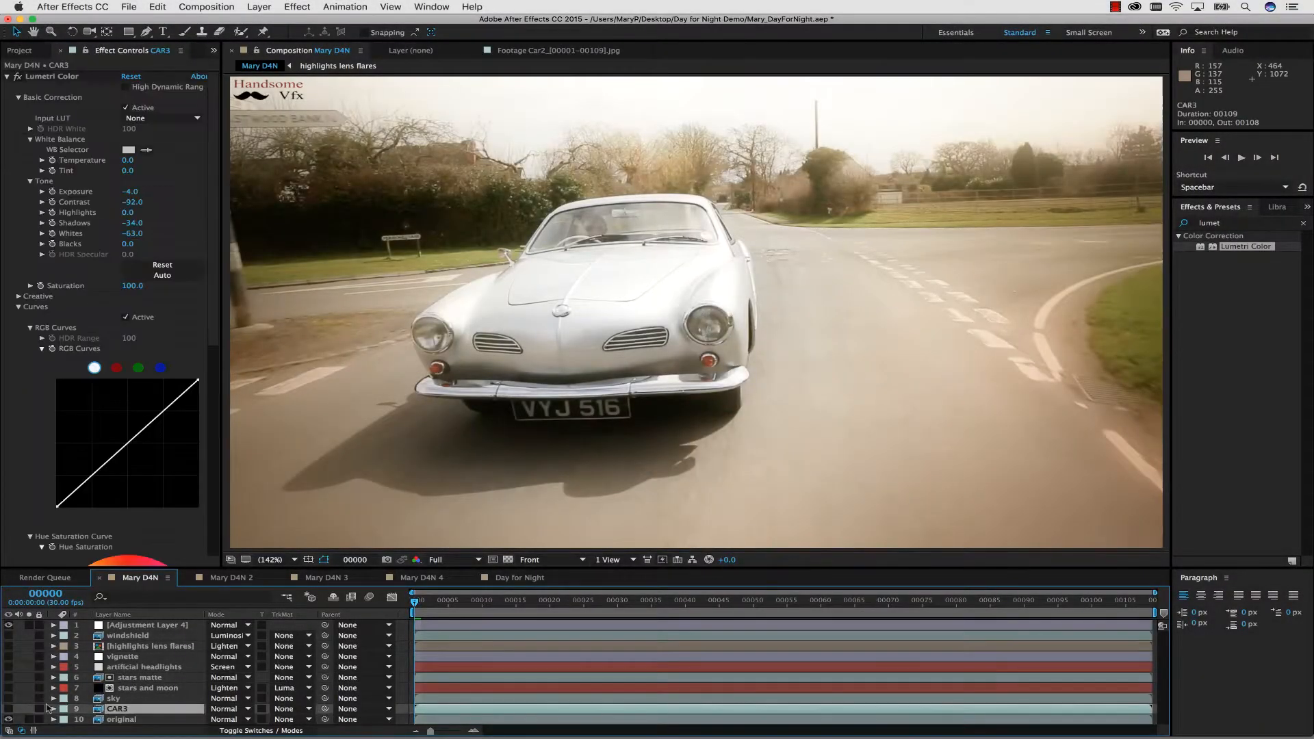
pyautogui.click(8, 709)
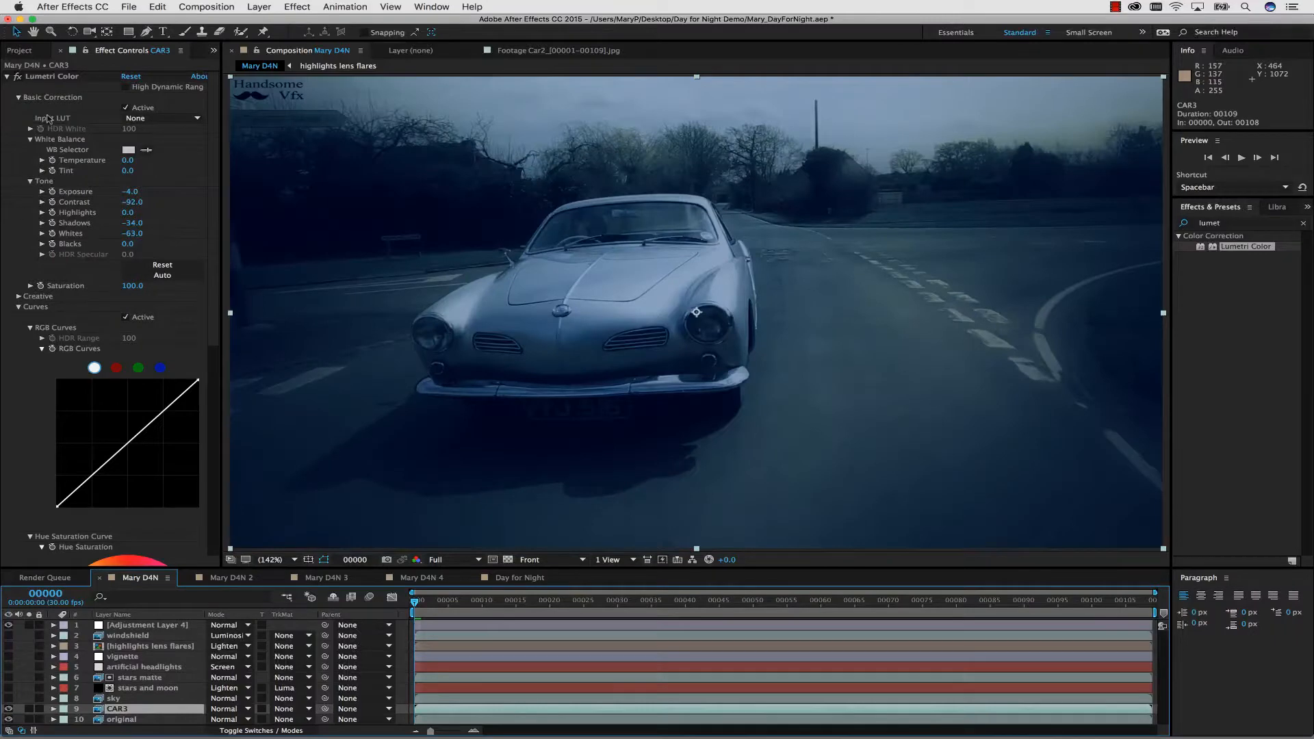
pyautogui.click(116, 699)
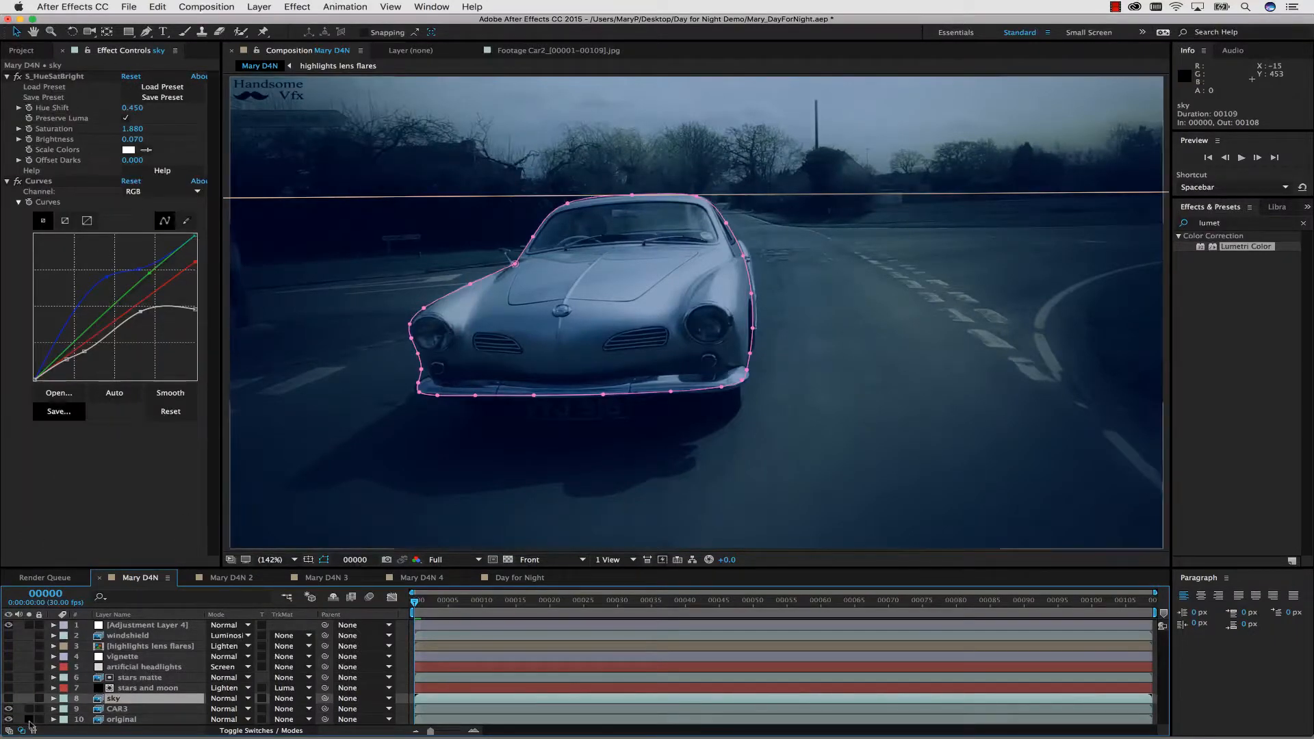
pyautogui.click(8, 698)
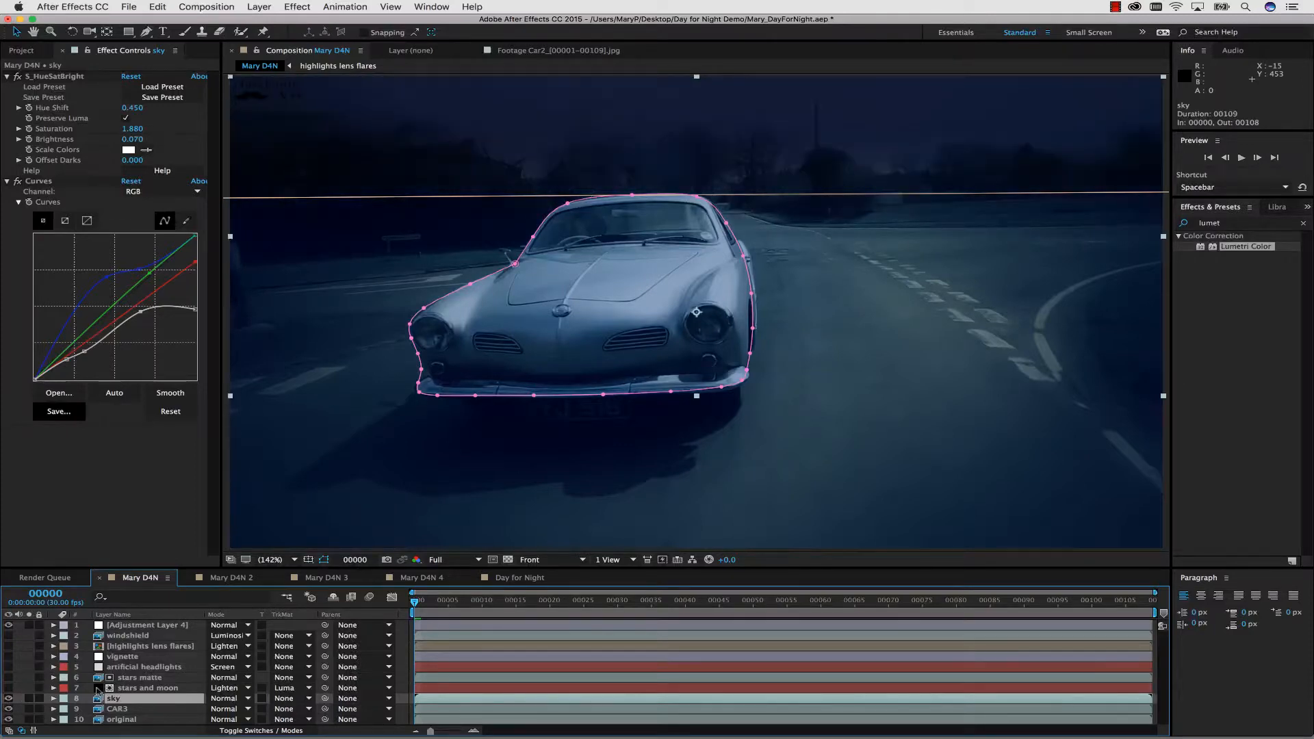
pyautogui.click(120, 689)
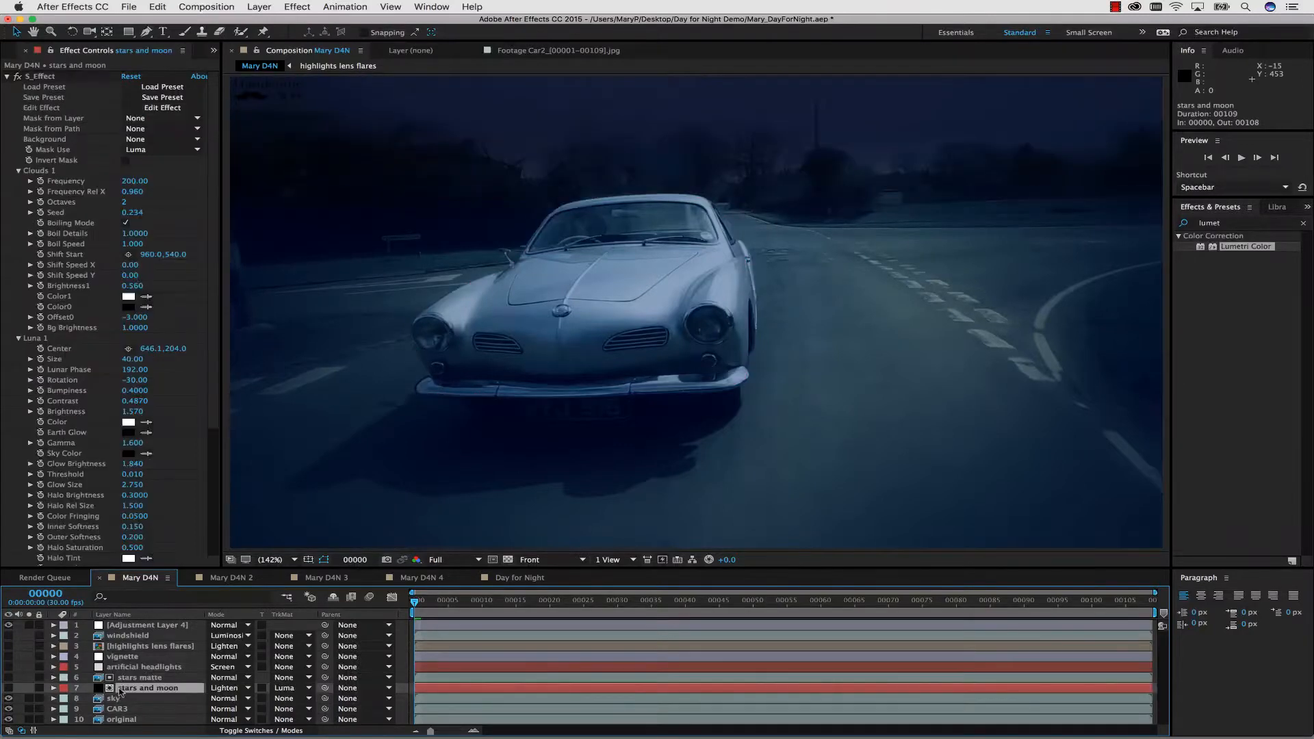
pyautogui.click(9, 688)
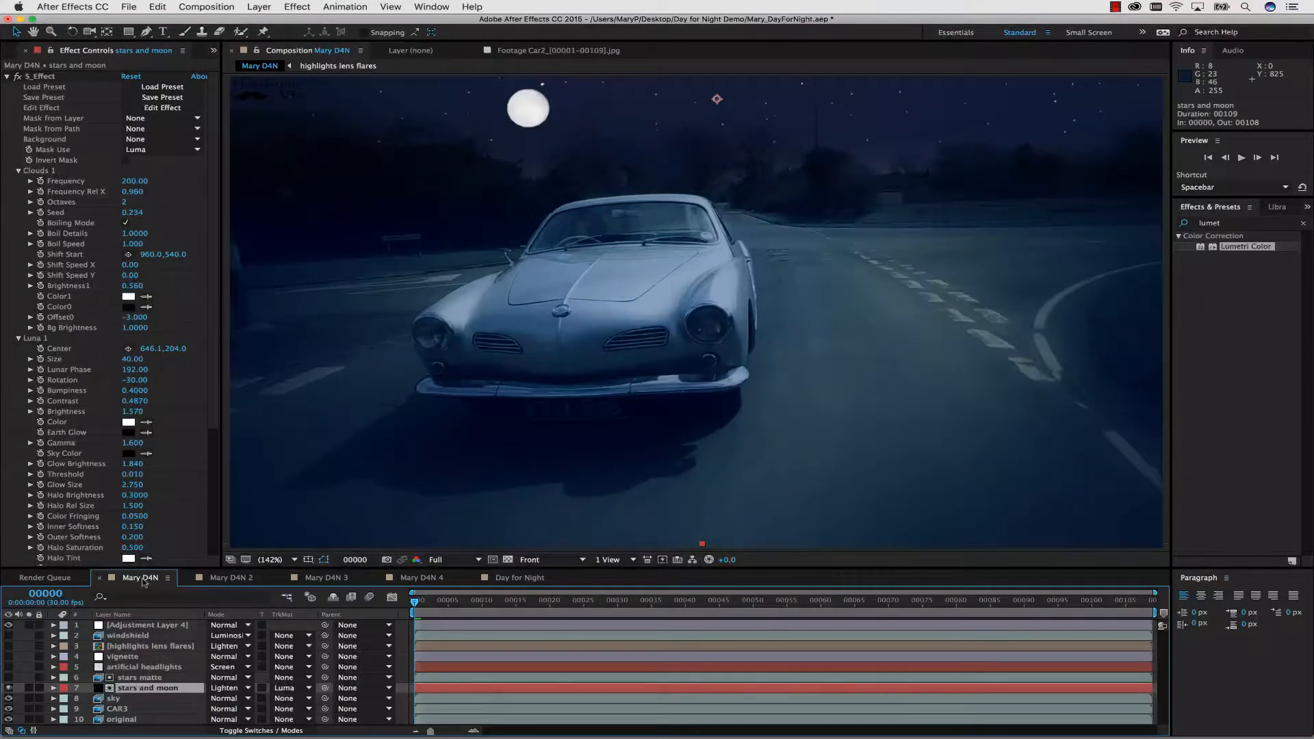
# Inspect the stars matte layer, and show the artificial headlights and vignette layers to review their contribution.
pyautogui.click(139, 667)
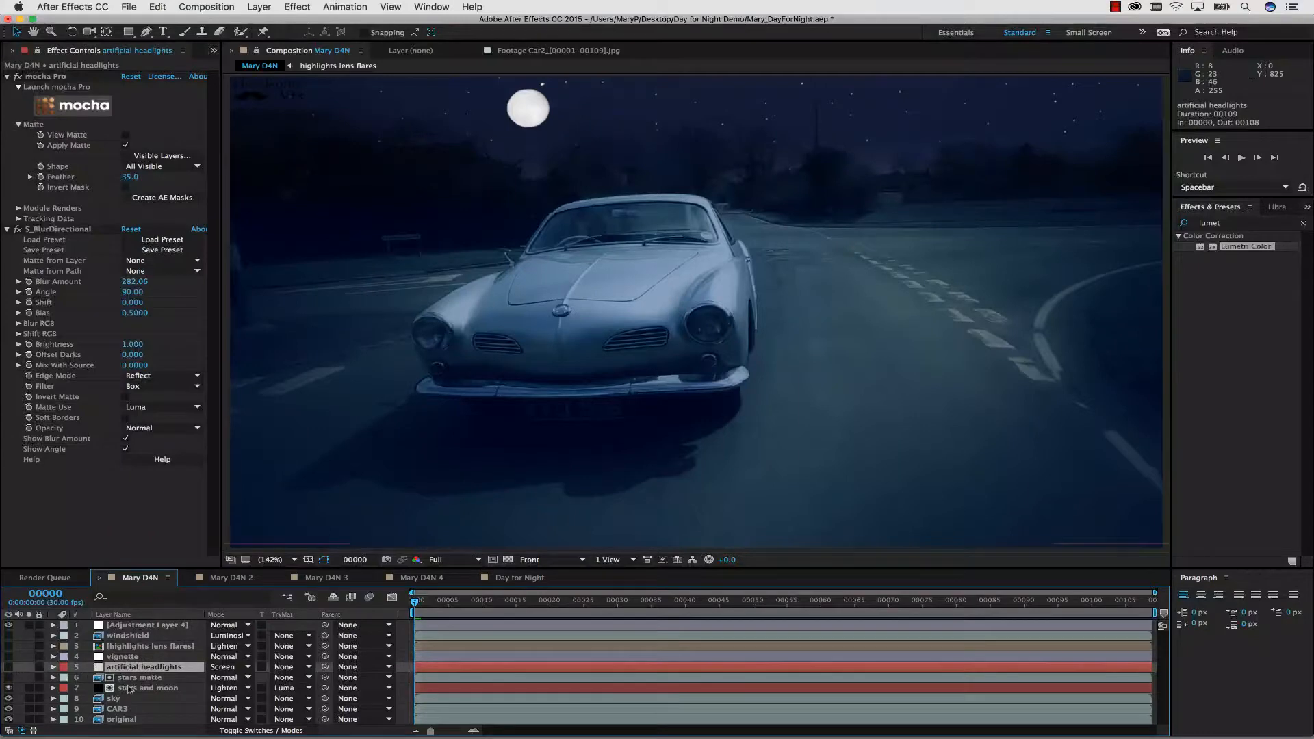
pyautogui.click(130, 678)
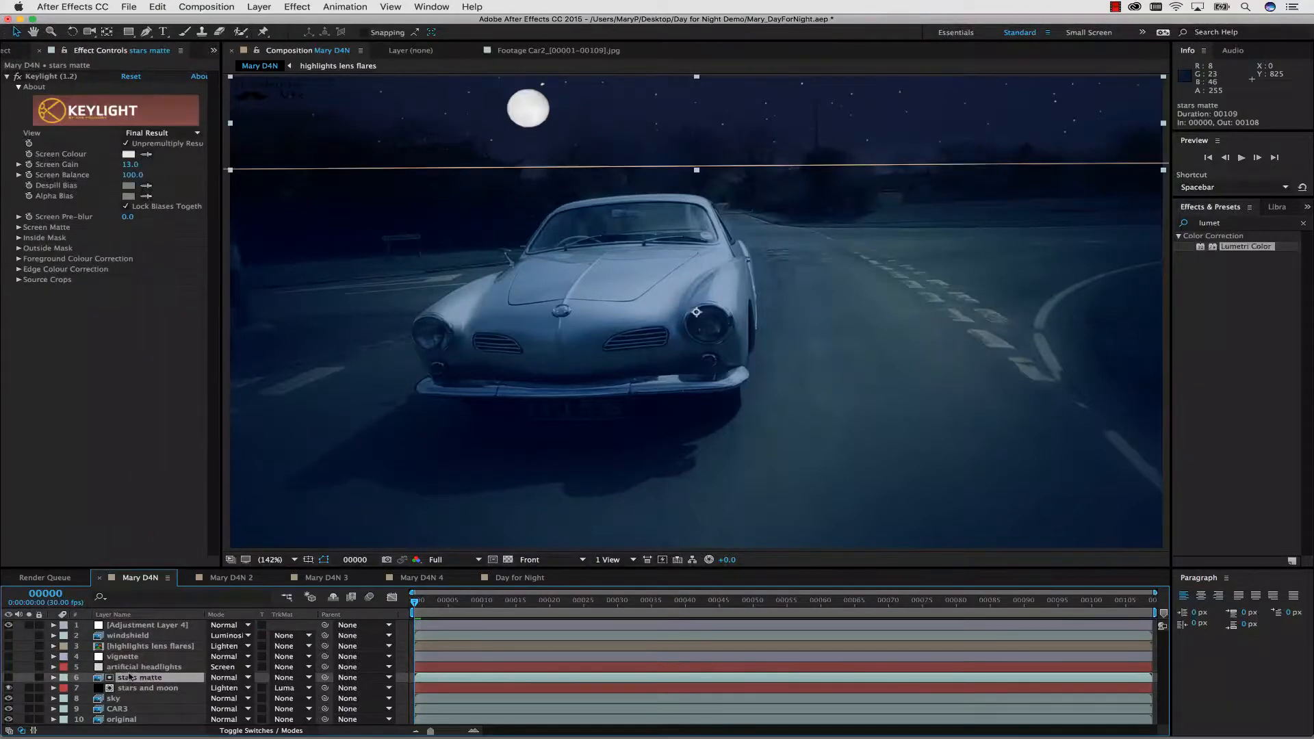
pyautogui.click(9, 678)
pyautogui.click(8, 678)
pyautogui.click(122, 667)
pyautogui.click(8, 667)
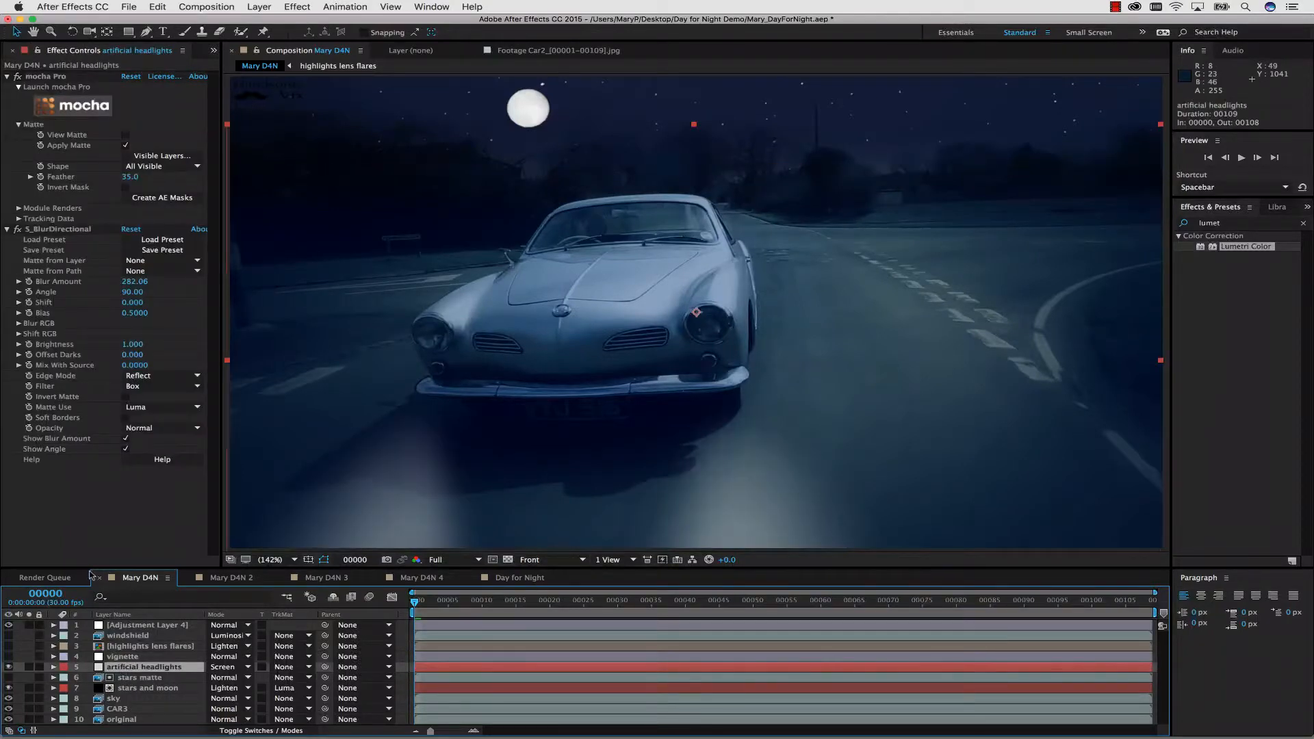
pyautogui.click(110, 656)
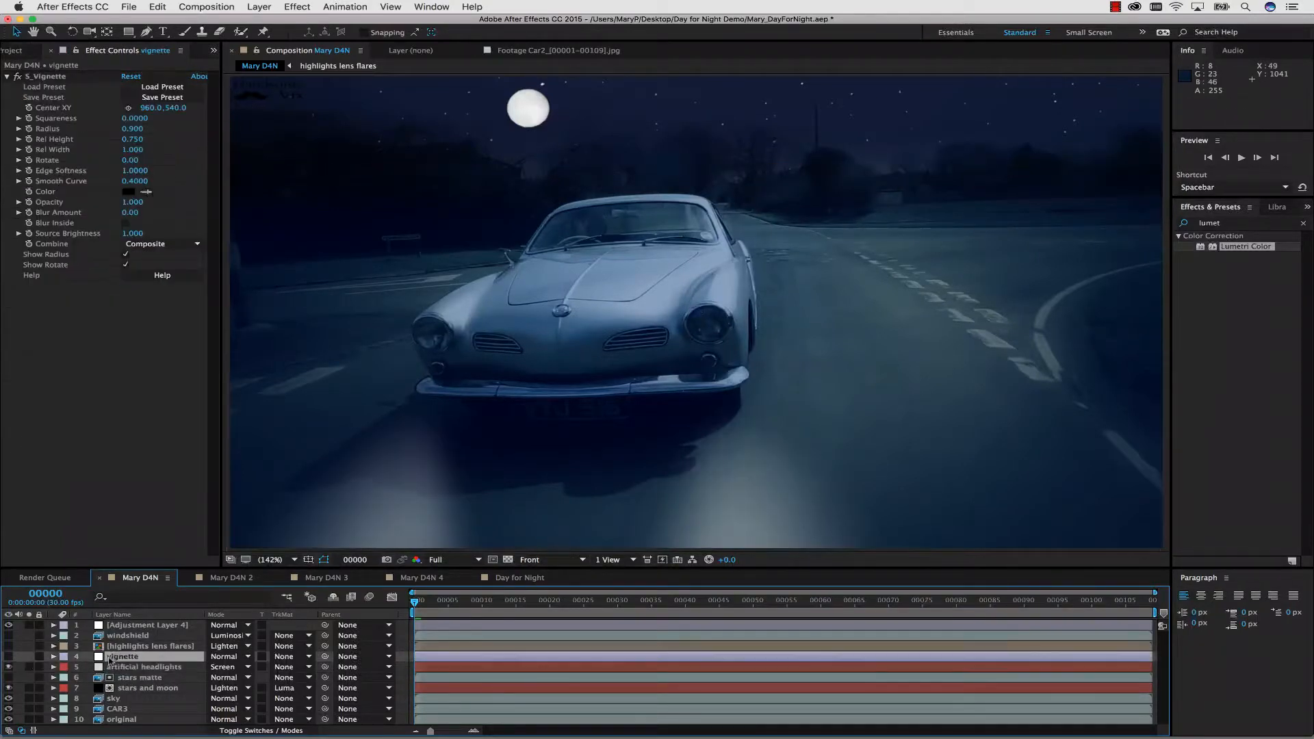
pyautogui.click(8, 656)
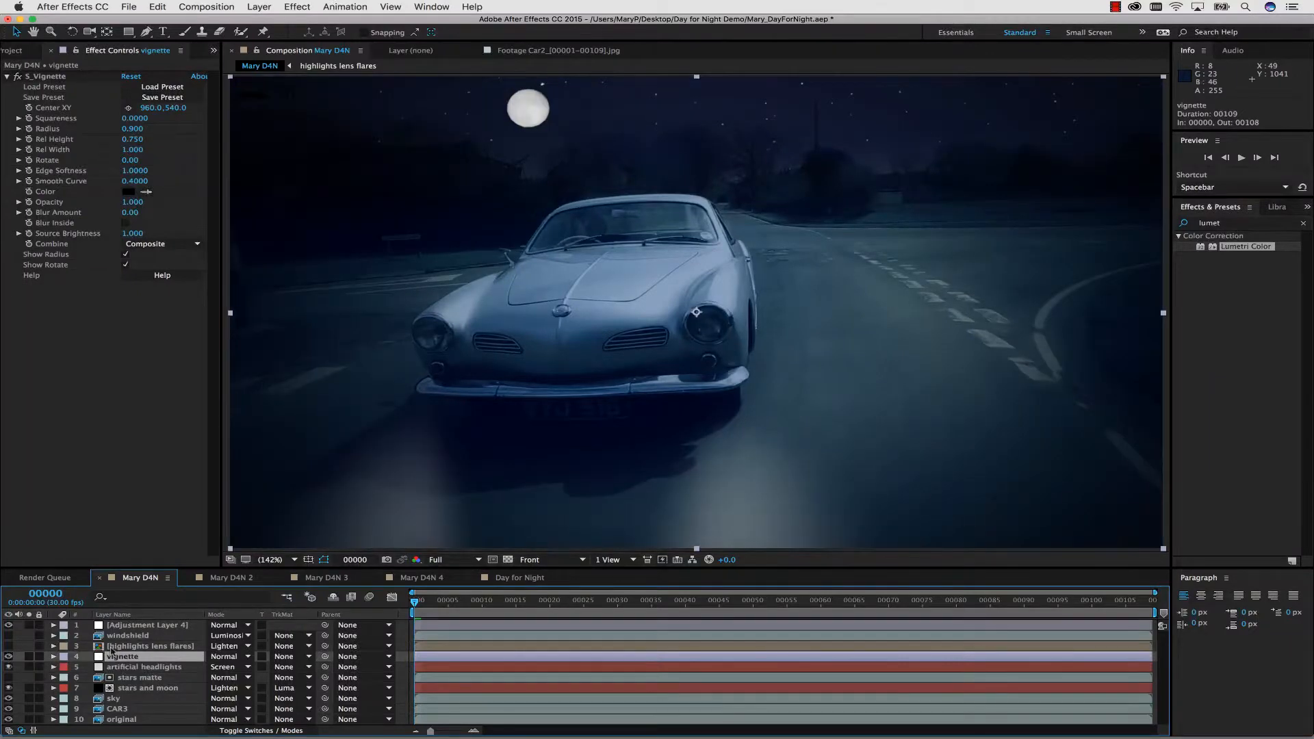
# Show the highlights lens flares layer with its S_LensFlareAutoTrack settings and the windshield layer, and hide every layer above original.
pyautogui.click(118, 647)
pyautogui.click(8, 646)
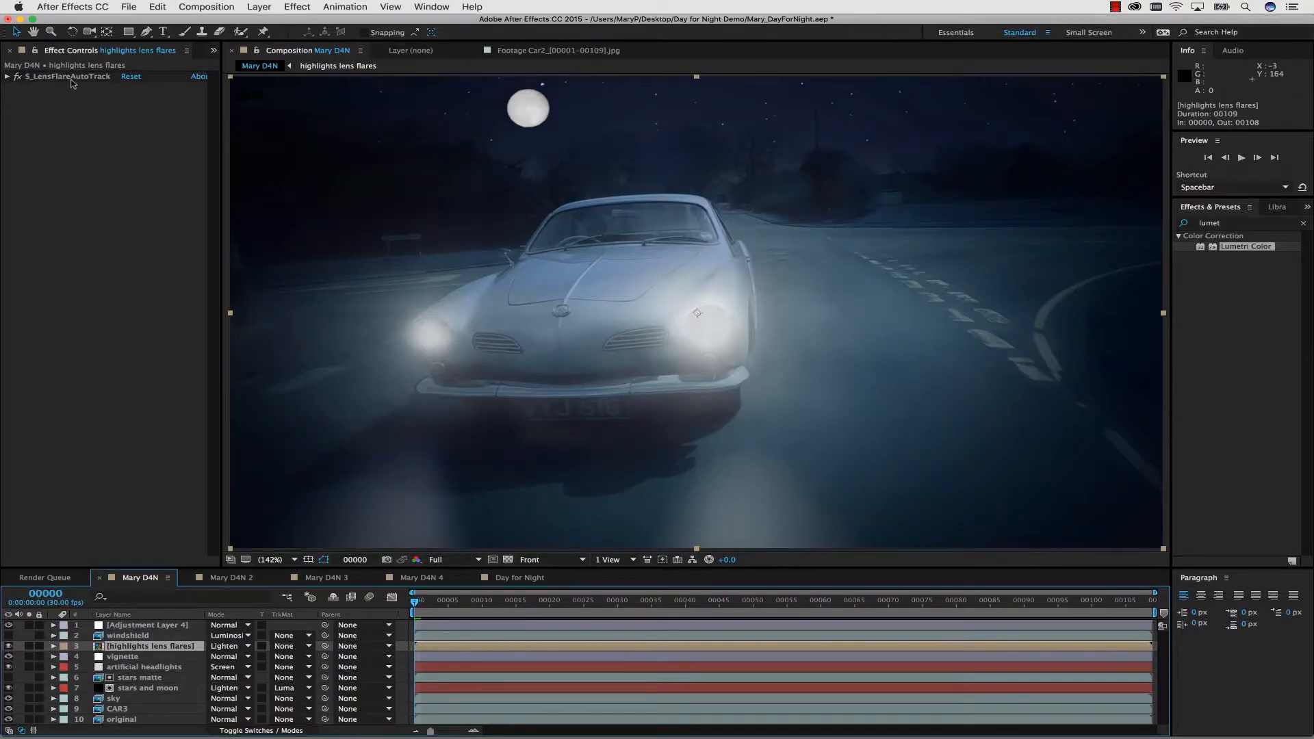
pyautogui.click(42, 77)
pyautogui.click(6, 77)
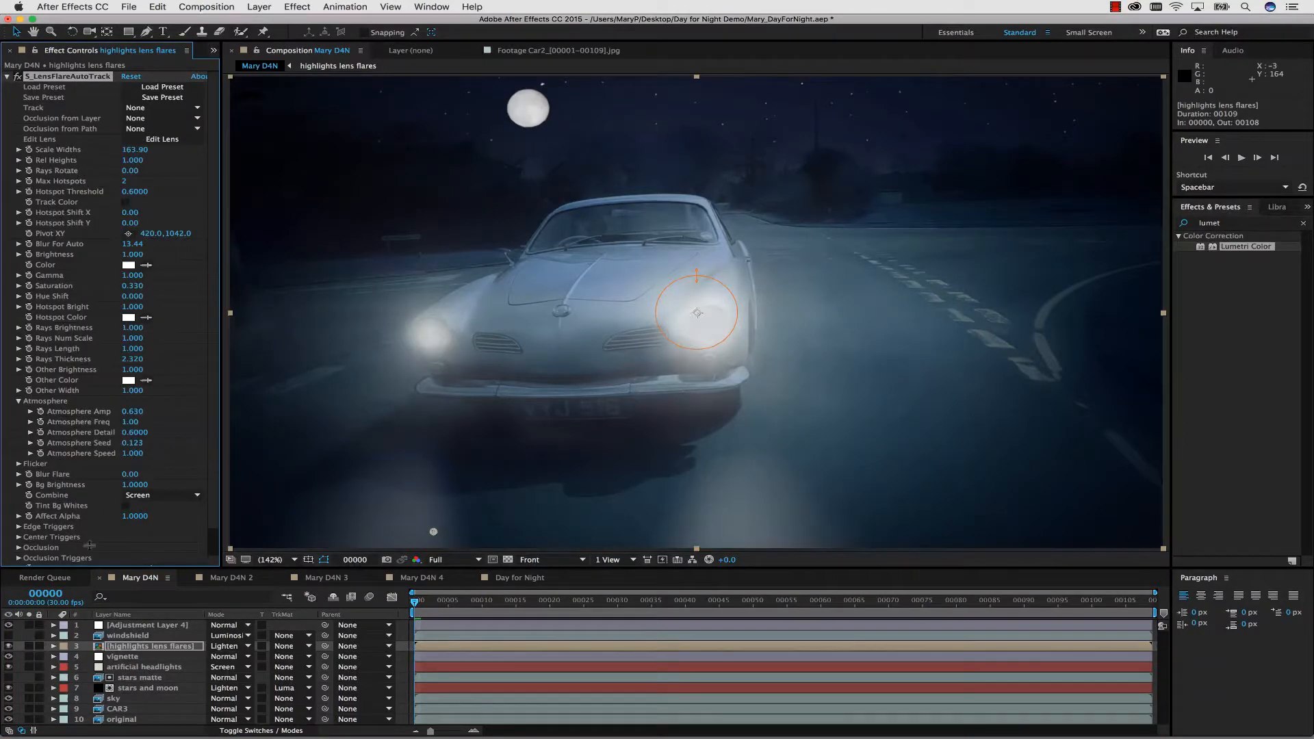
pyautogui.click(126, 636)
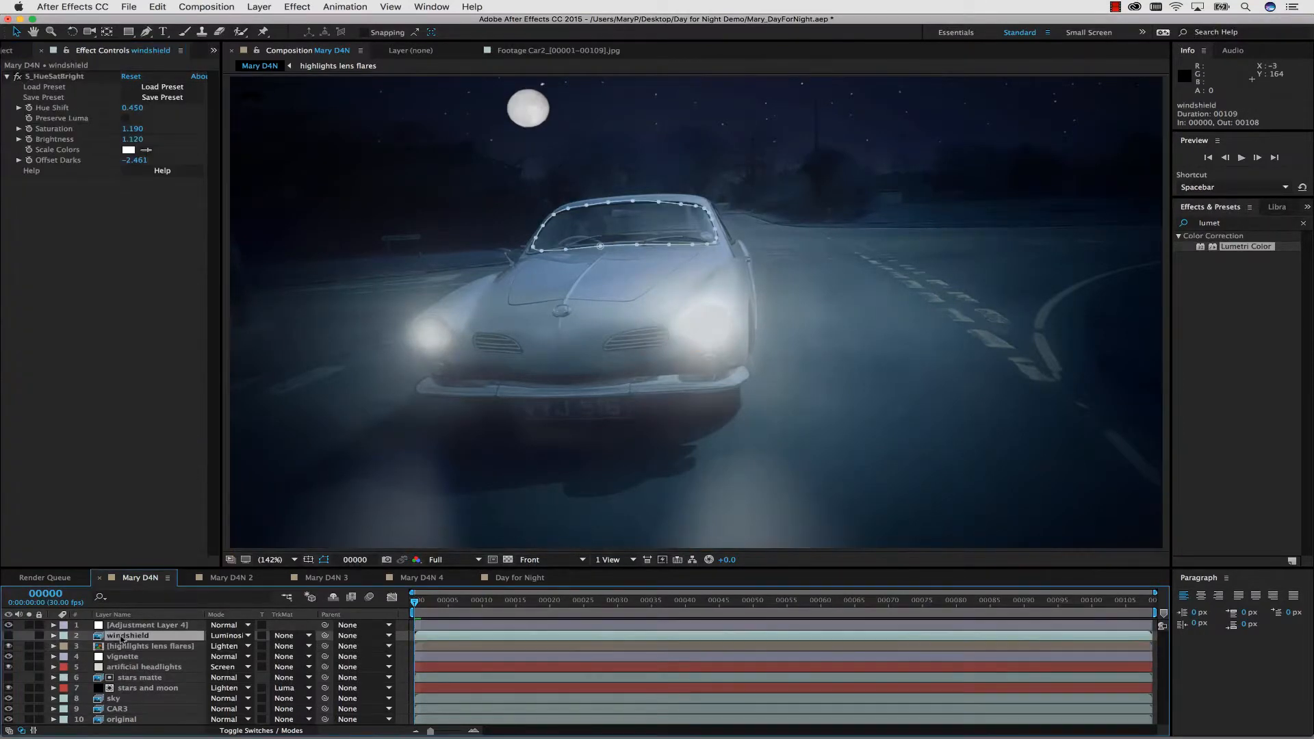
pyautogui.click(9, 636)
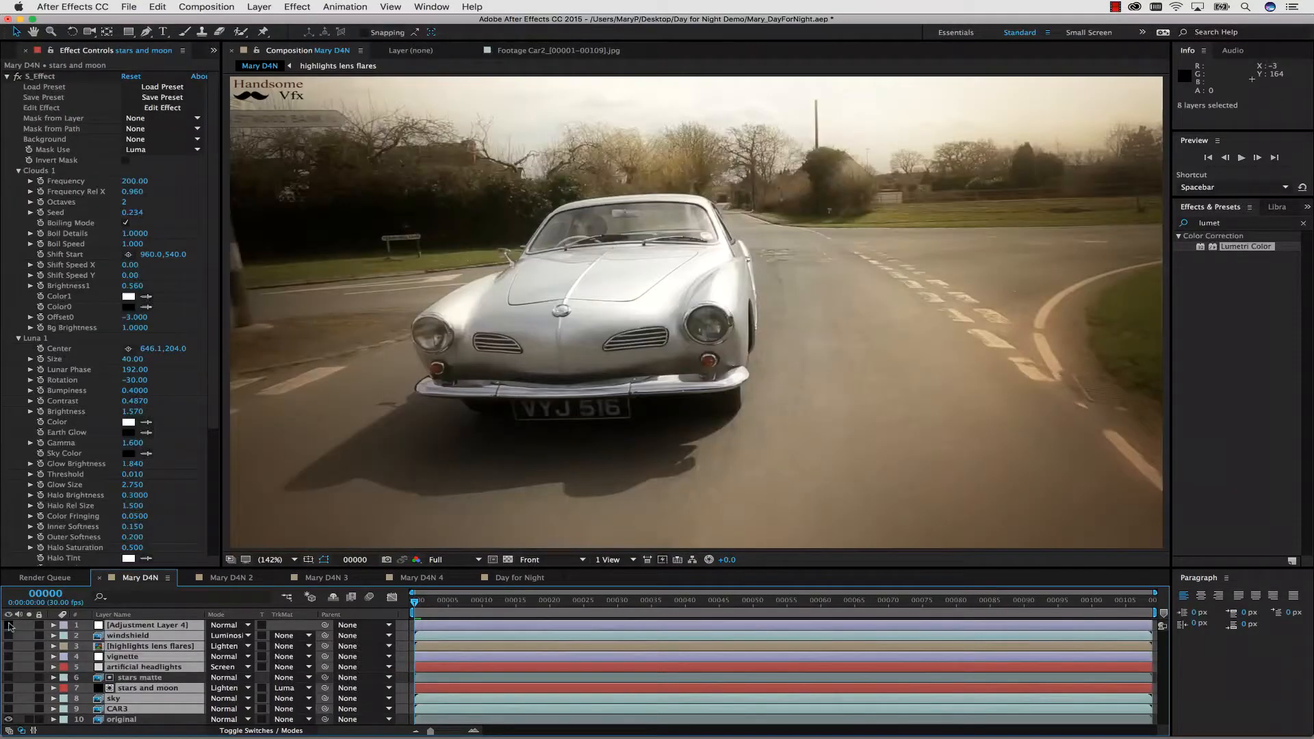
pyautogui.moveTo(9, 624); pyautogui.dragTo(9, 709)
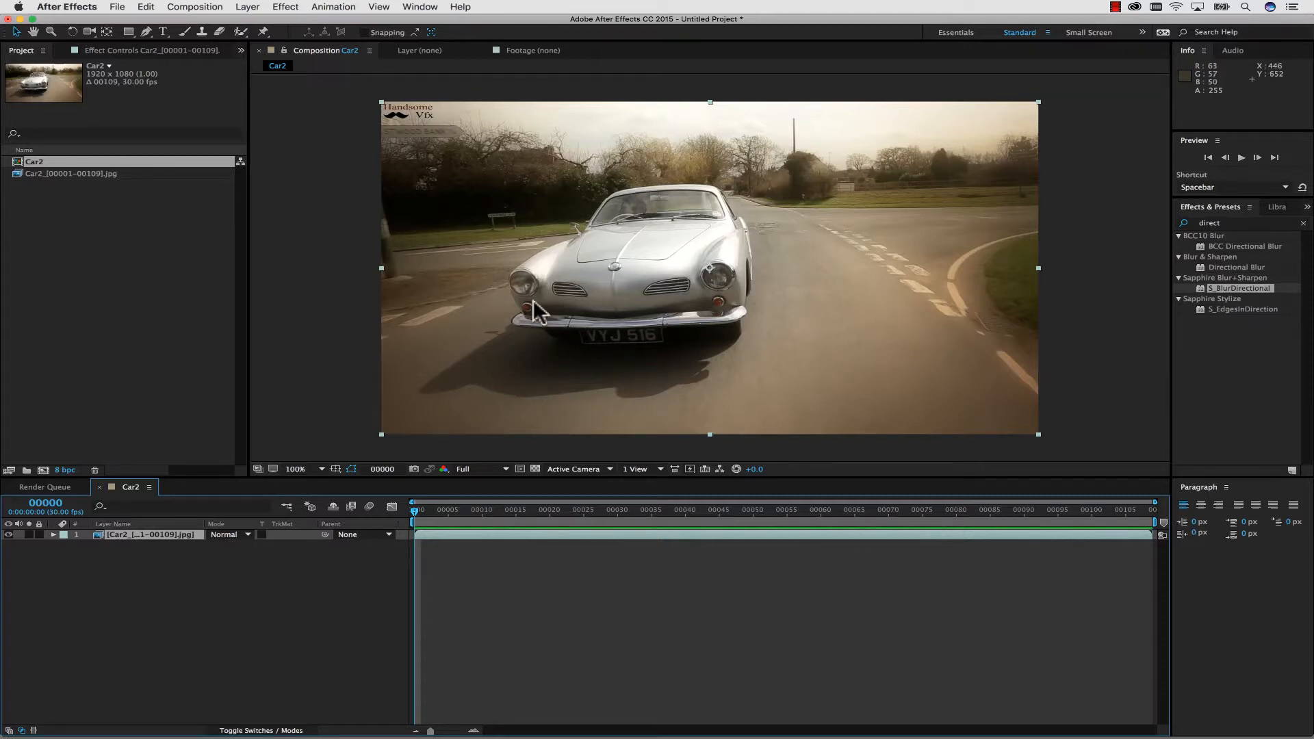
# Apply S_HueSatBright to the Car2 footage layer and set Hue Shift to 0.460 and Brightness to 0.580.
pyautogui.click(1241, 346)
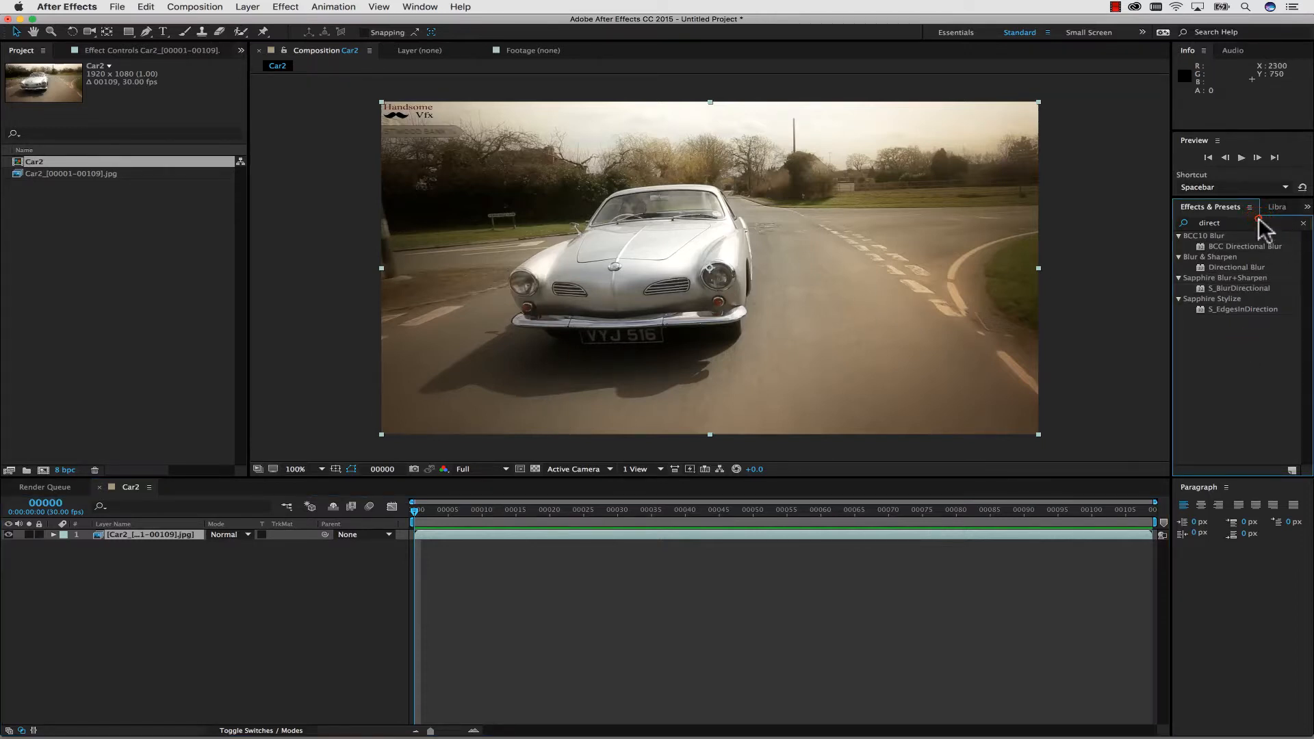
pyautogui.moveTo(1259, 220); pyautogui.dragTo(1159, 213)
pyautogui.write('hue')
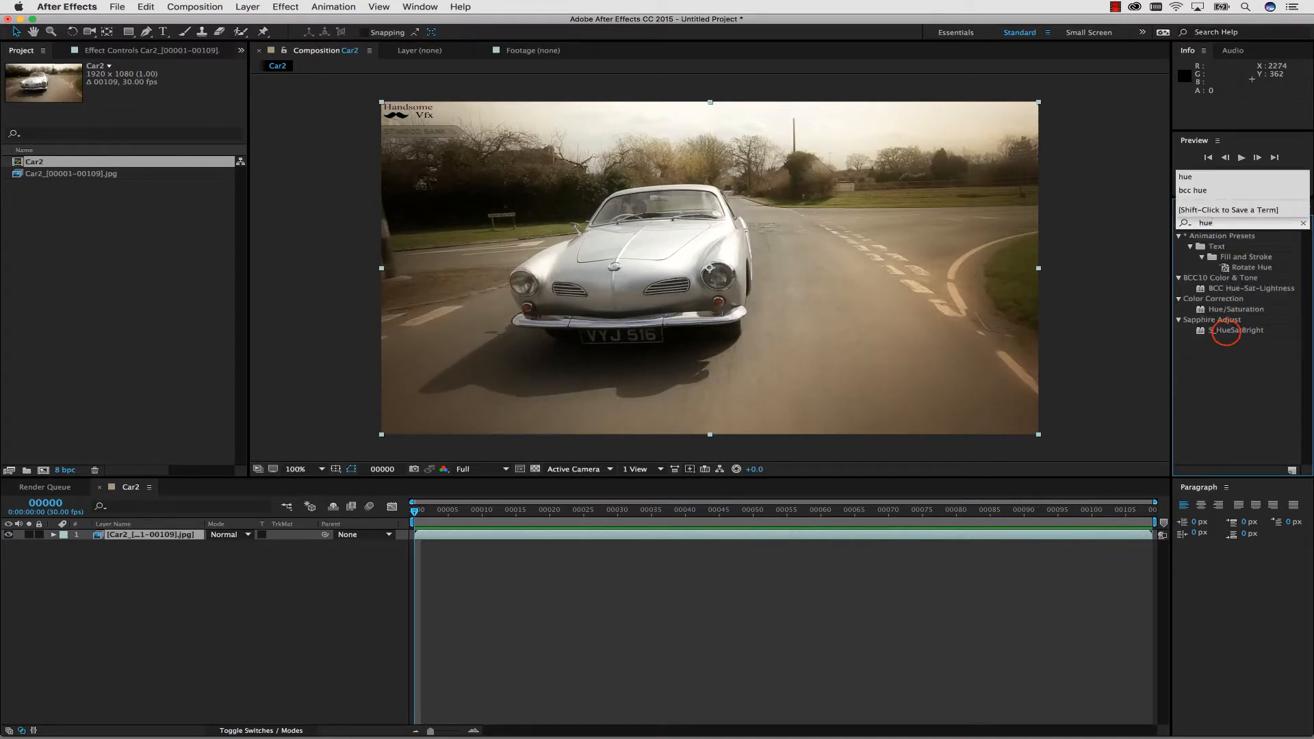
pyautogui.click(1225, 332)
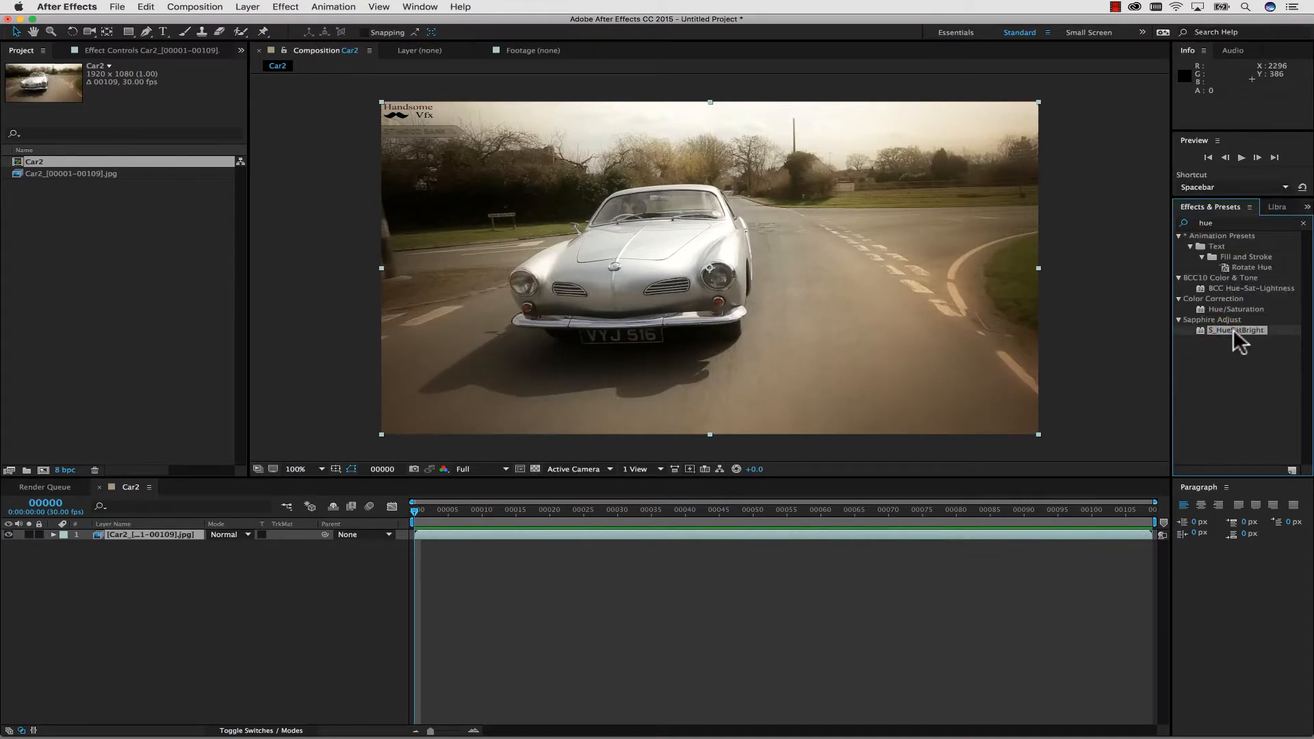
pyautogui.moveTo(1235, 333); pyautogui.dragTo(163, 531)
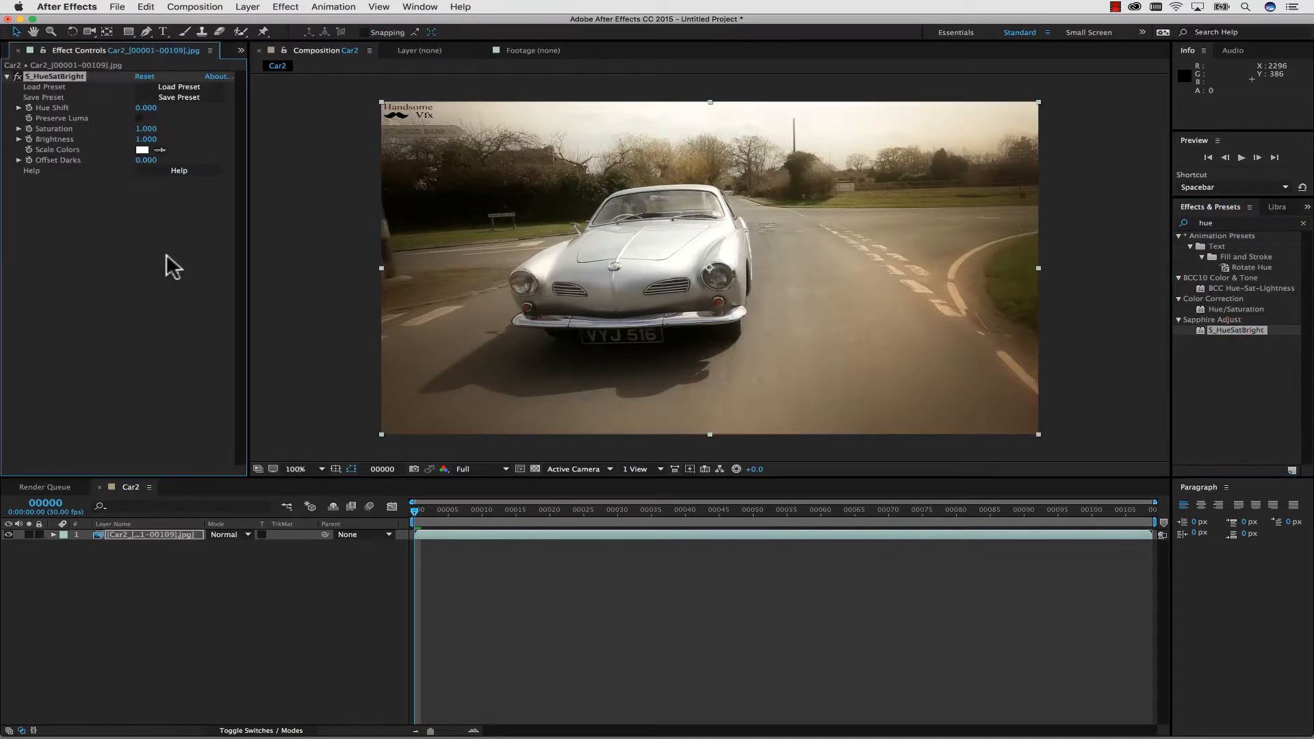
pyautogui.moveTo(146, 107); pyautogui.dragTo(122, 140)
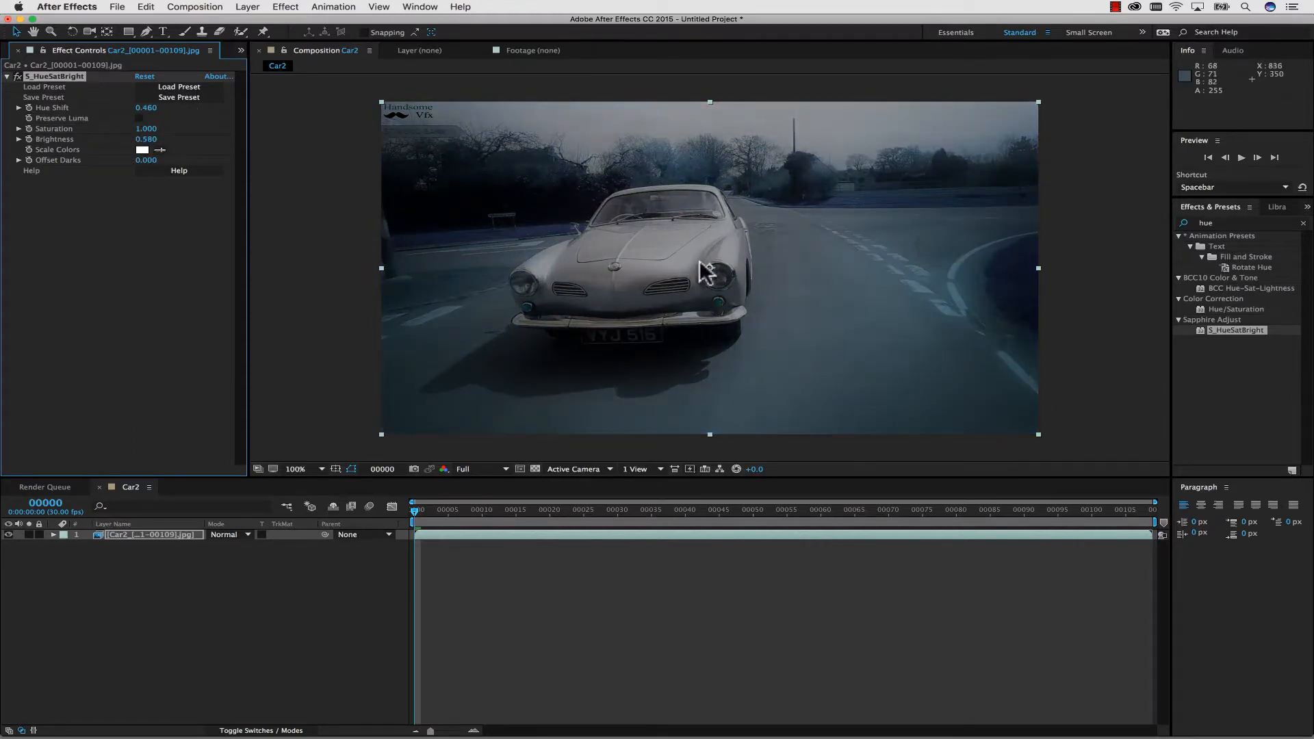
# Add the Curves effect below S_HueSatBright and pull the RGB curve's highlights and midtones down to darken the footage.
pyautogui.click(1229, 224)
pyautogui.click(1189, 224)
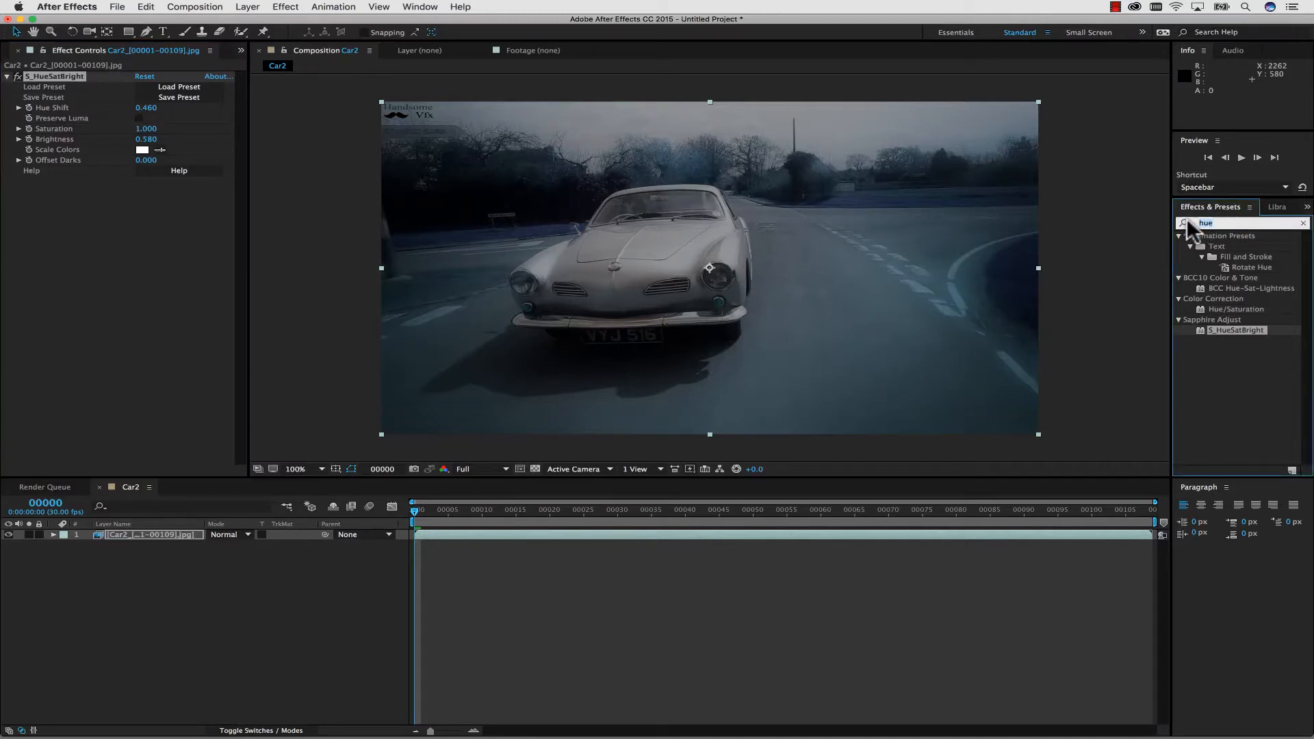
pyautogui.write('curves')
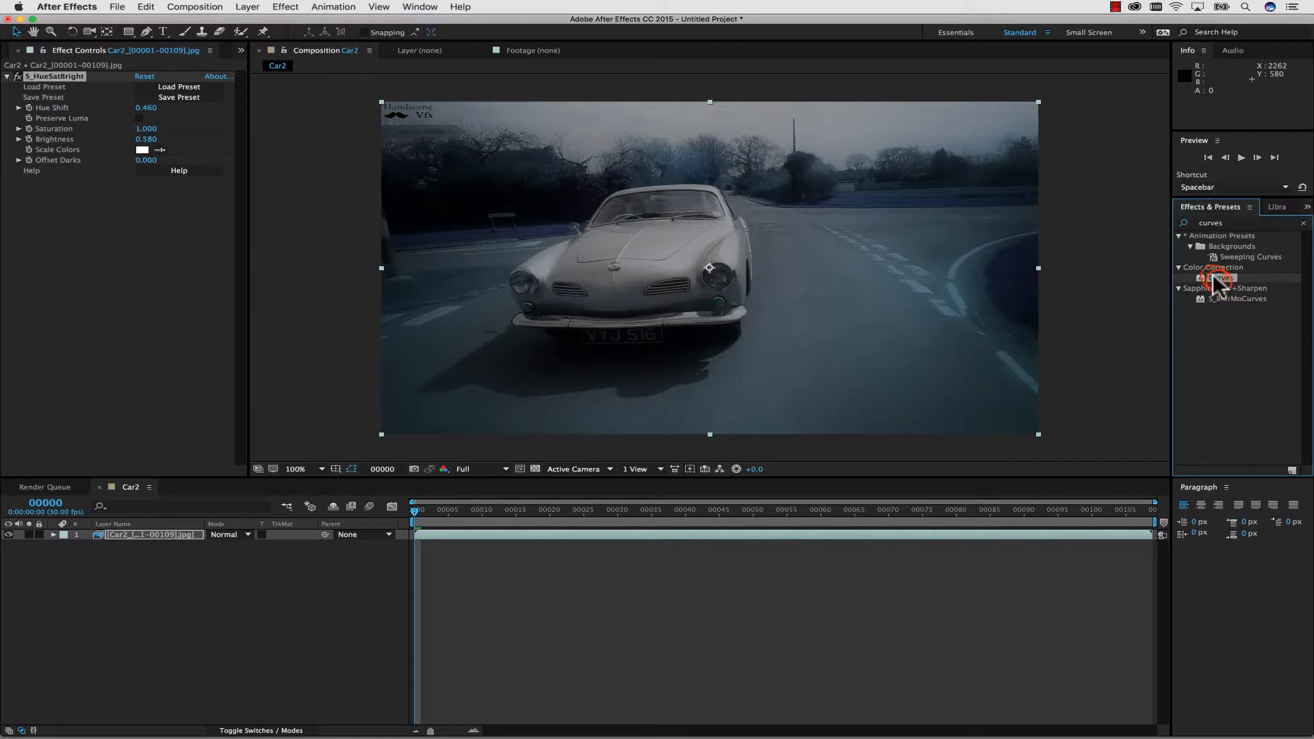
pyautogui.moveTo(1218, 277); pyautogui.dragTo(163, 298)
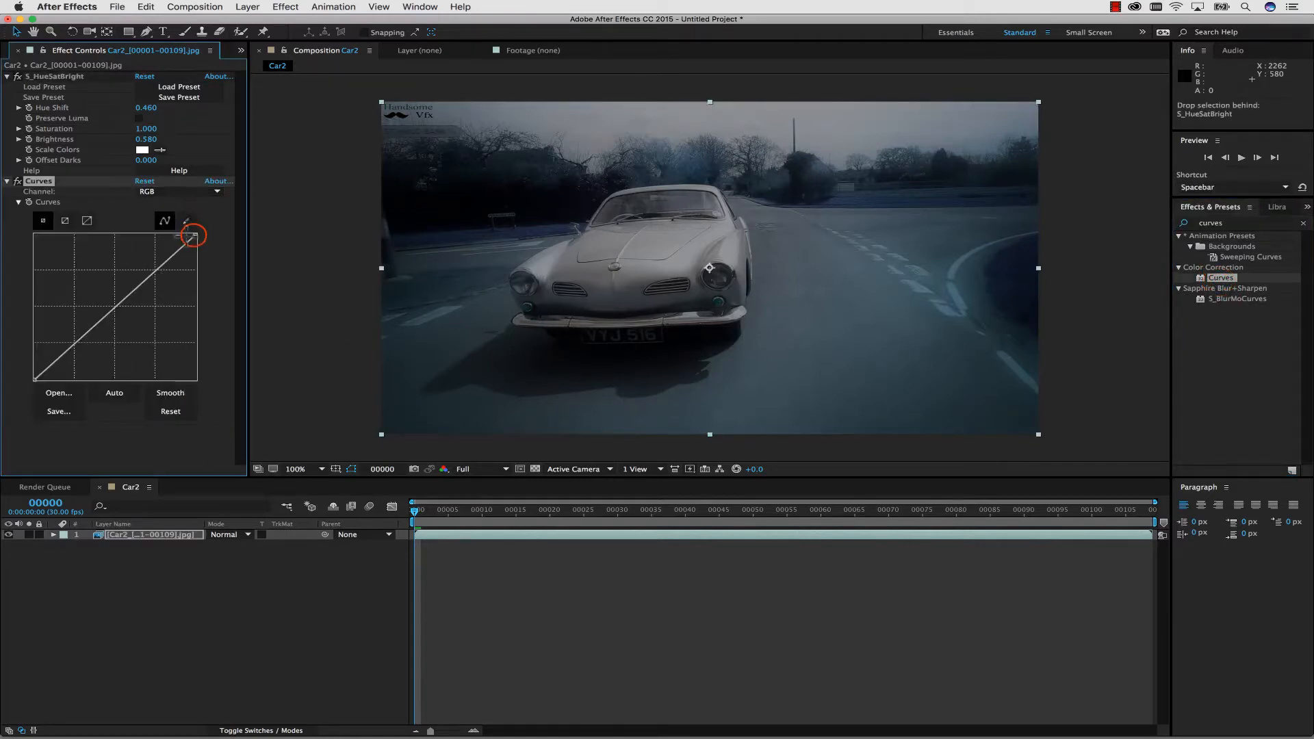
pyautogui.moveTo(197, 235); pyautogui.dragTo(204, 274)
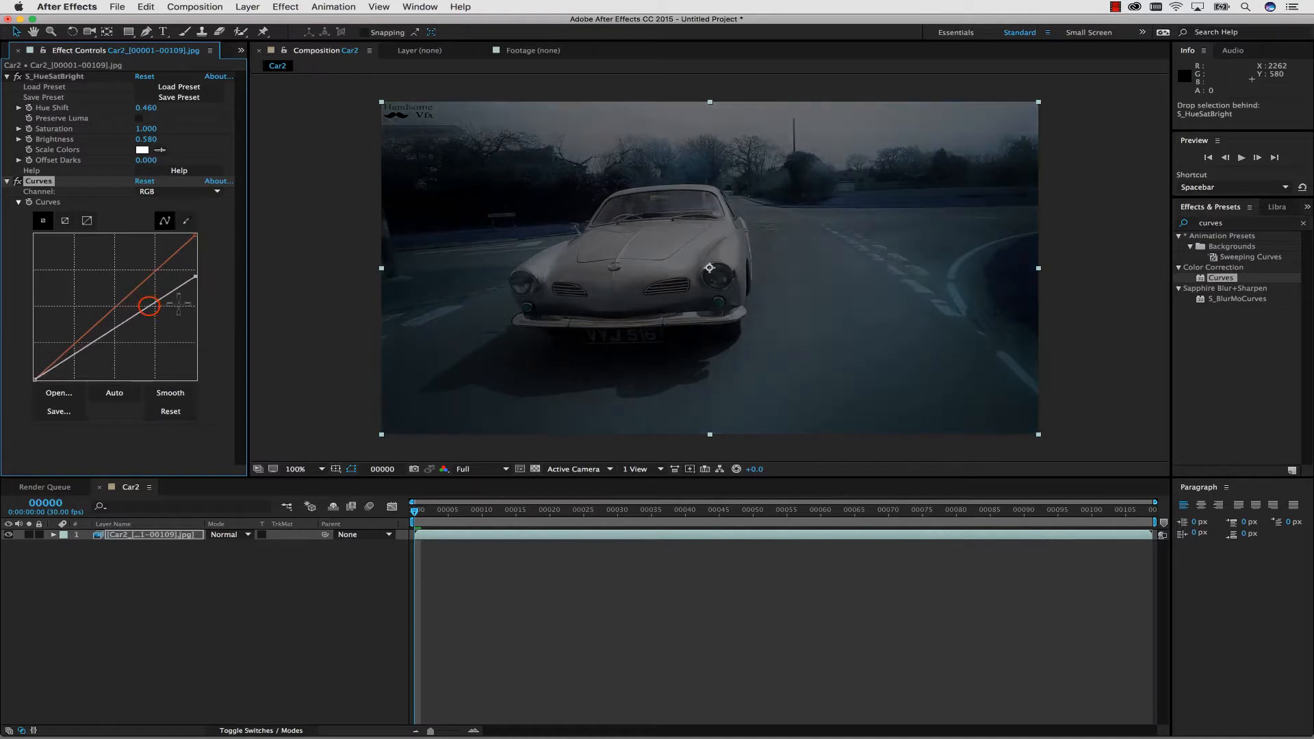
pyautogui.moveTo(149, 306); pyautogui.dragTo(153, 316)
pyautogui.moveTo(94, 346); pyautogui.dragTo(105, 341)
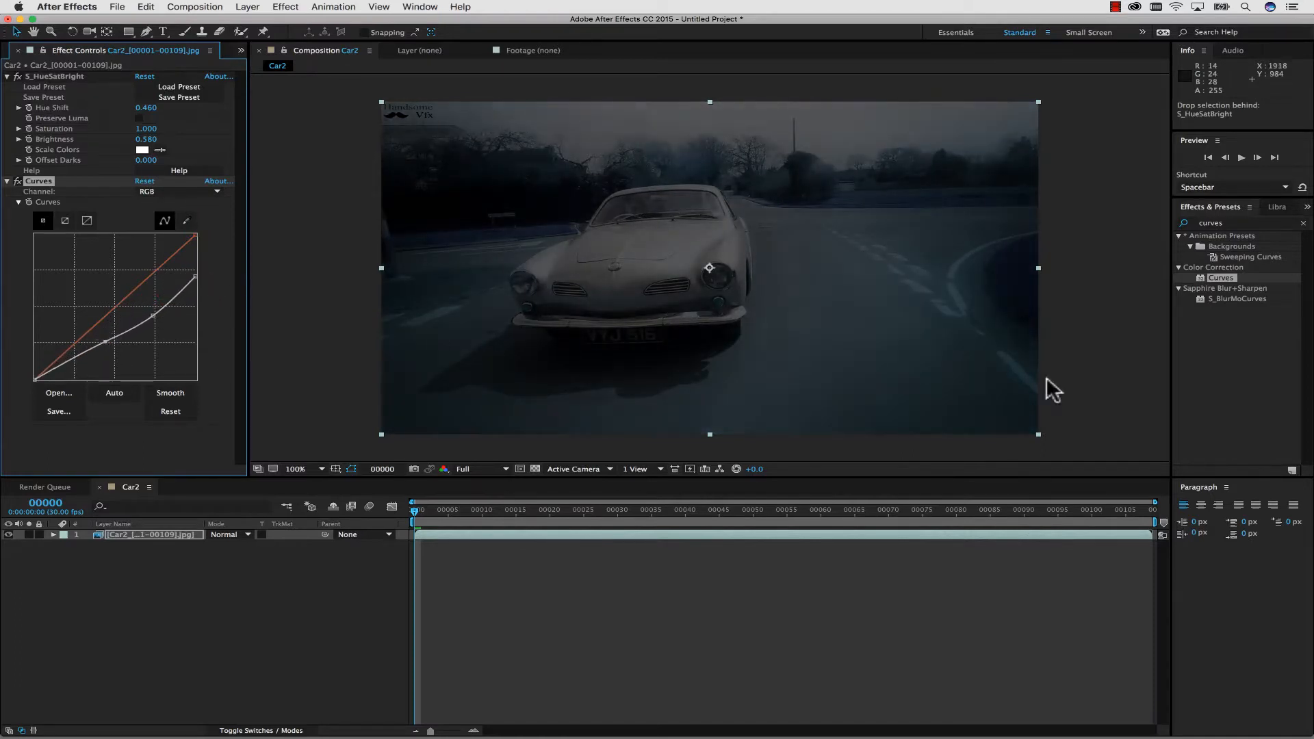
# Lower the highlight end of the Red channel curve to reduce red in the footage.
pyautogui.click(157, 191)
pyautogui.click(162, 215)
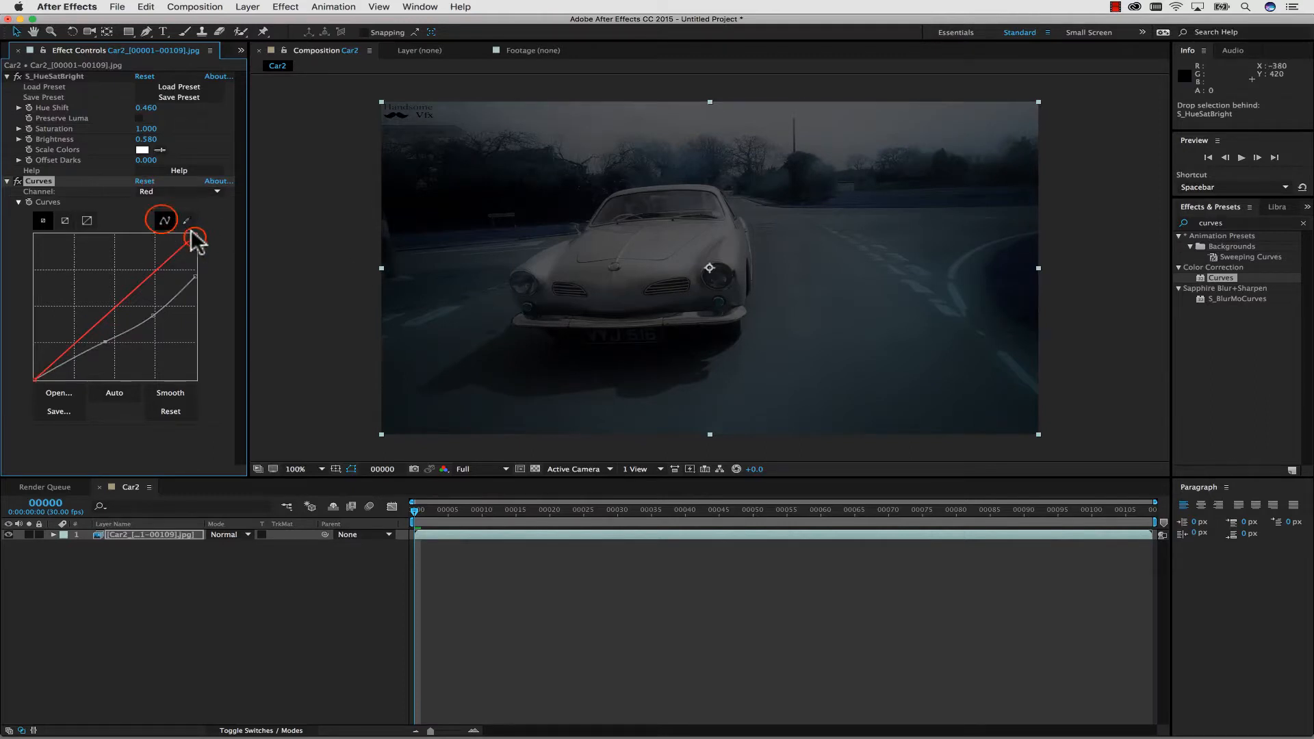
pyautogui.moveTo(196, 235); pyautogui.dragTo(233, 301)
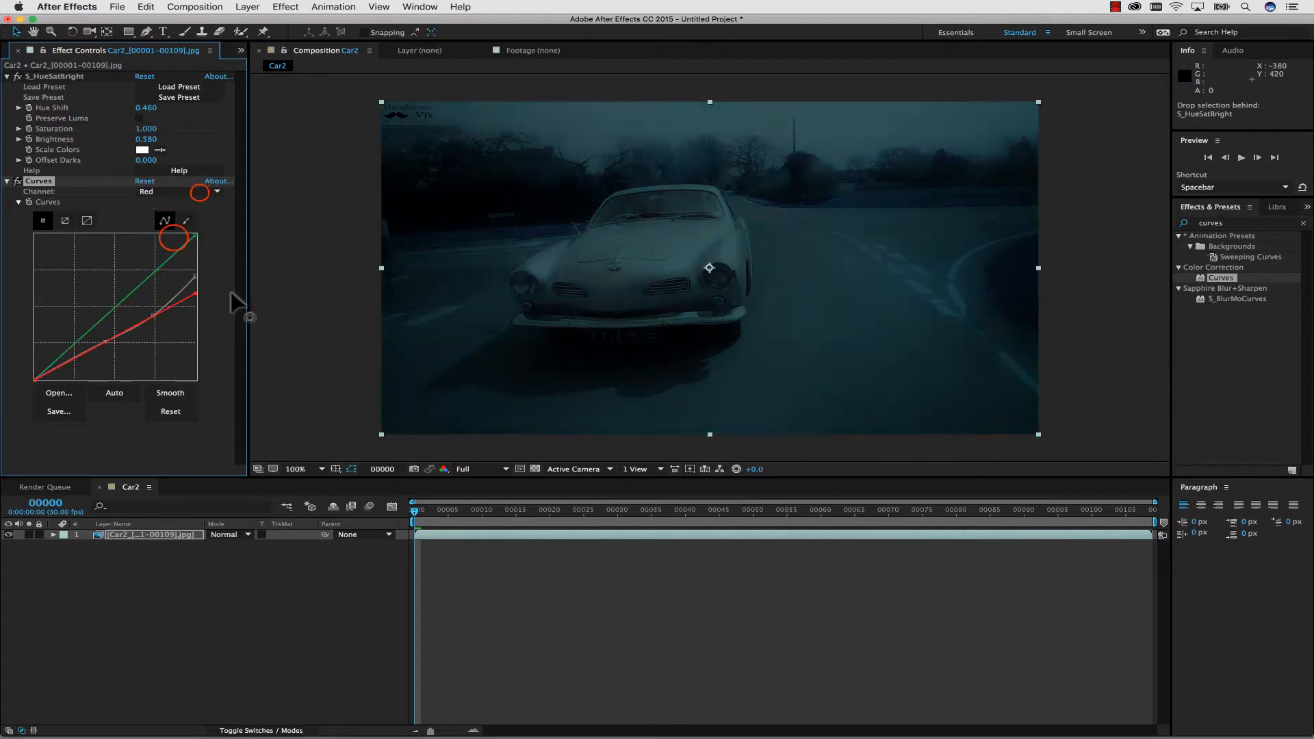
# Raise the Blue curve, shape the Green curve with two midtone points, and deepen the RGB curve's lower midtones.
pyautogui.click(200, 192)
pyautogui.click(174, 237)
pyautogui.moveTo(133, 286); pyautogui.dragTo(111, 351)
pyautogui.click(202, 191)
pyautogui.click(170, 223)
pyautogui.click(167, 193)
pyautogui.click(167, 202)
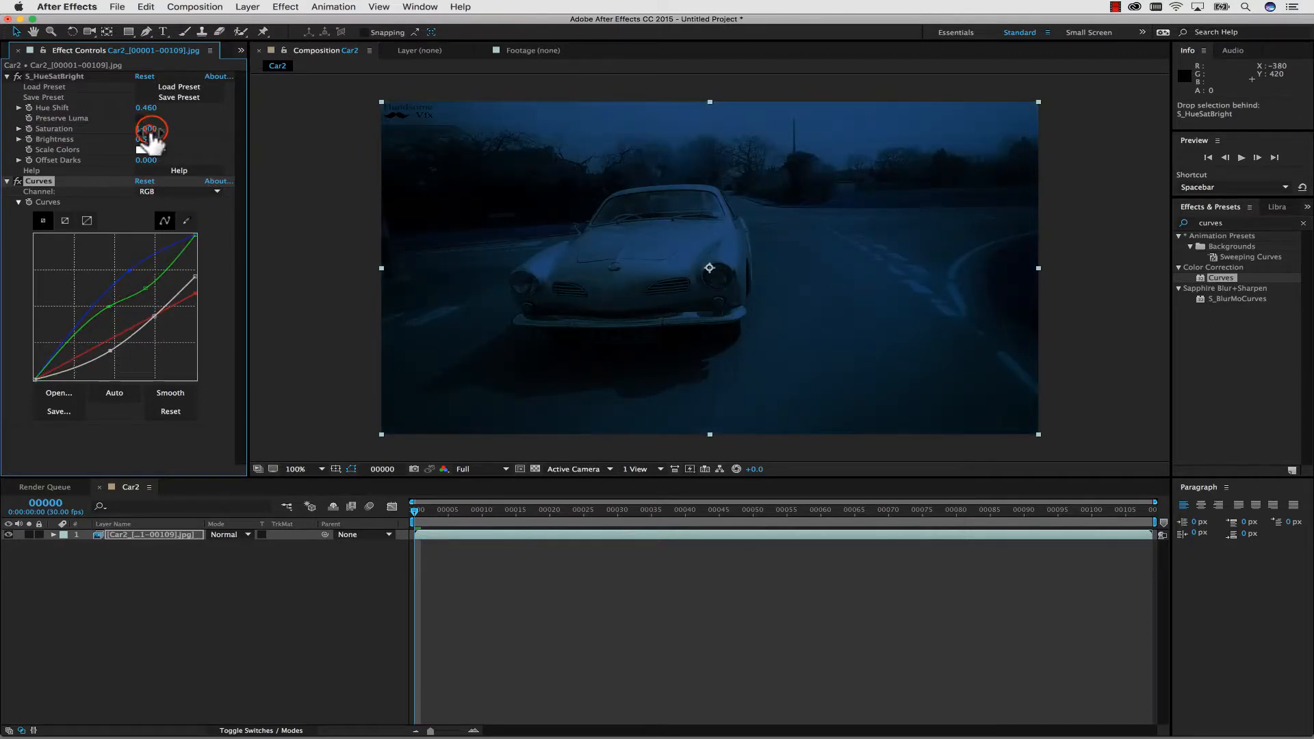
# Set the S_HueSatBright Saturation to 0.410 and reshape the Blue curve with raised points in the midtones and highlights.
pyautogui.moveTo(150, 129); pyautogui.dragTo(110, 129)
pyautogui.click(180, 195)
pyautogui.click(161, 237)
pyautogui.click(128, 271)
pyautogui.moveTo(158, 249); pyautogui.dragTo(129, 276)
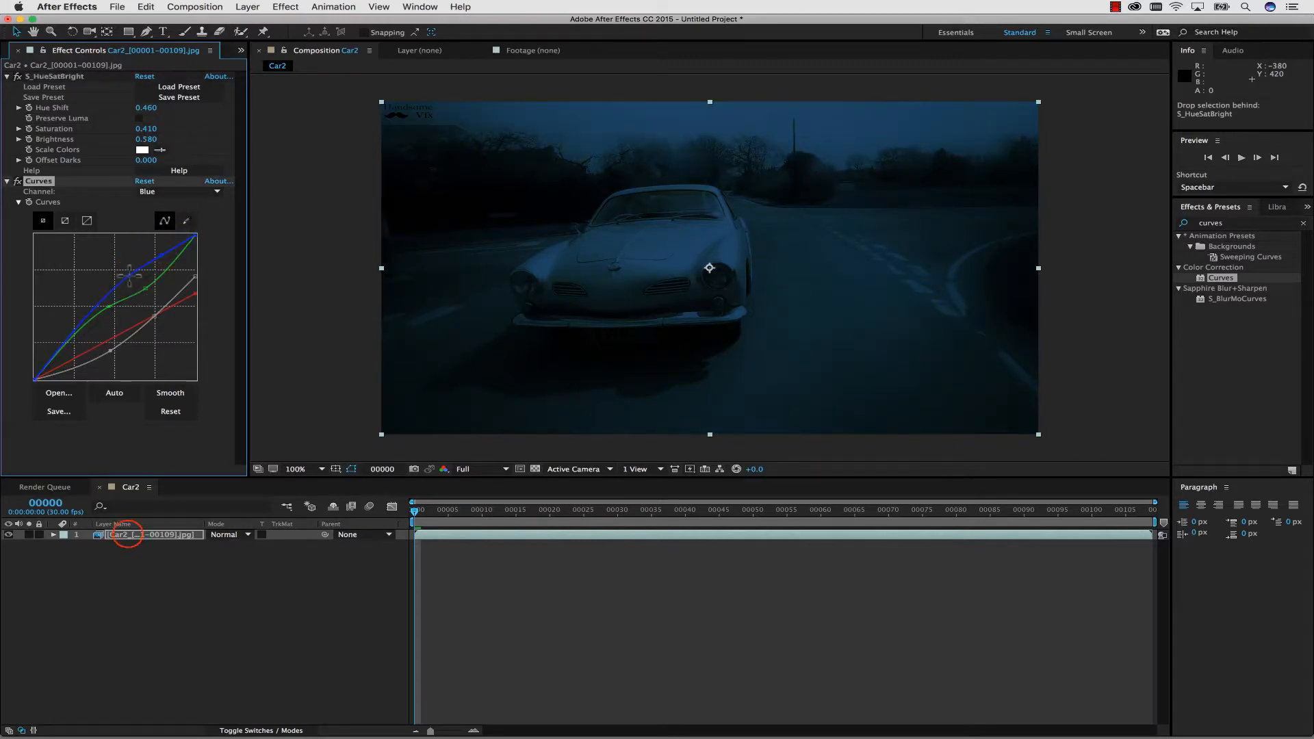
# Duplicate the graded Car2 footage layer and rename the upper copy Foreground Car.
pyautogui.click(129, 535)
pyautogui.press('super+d')
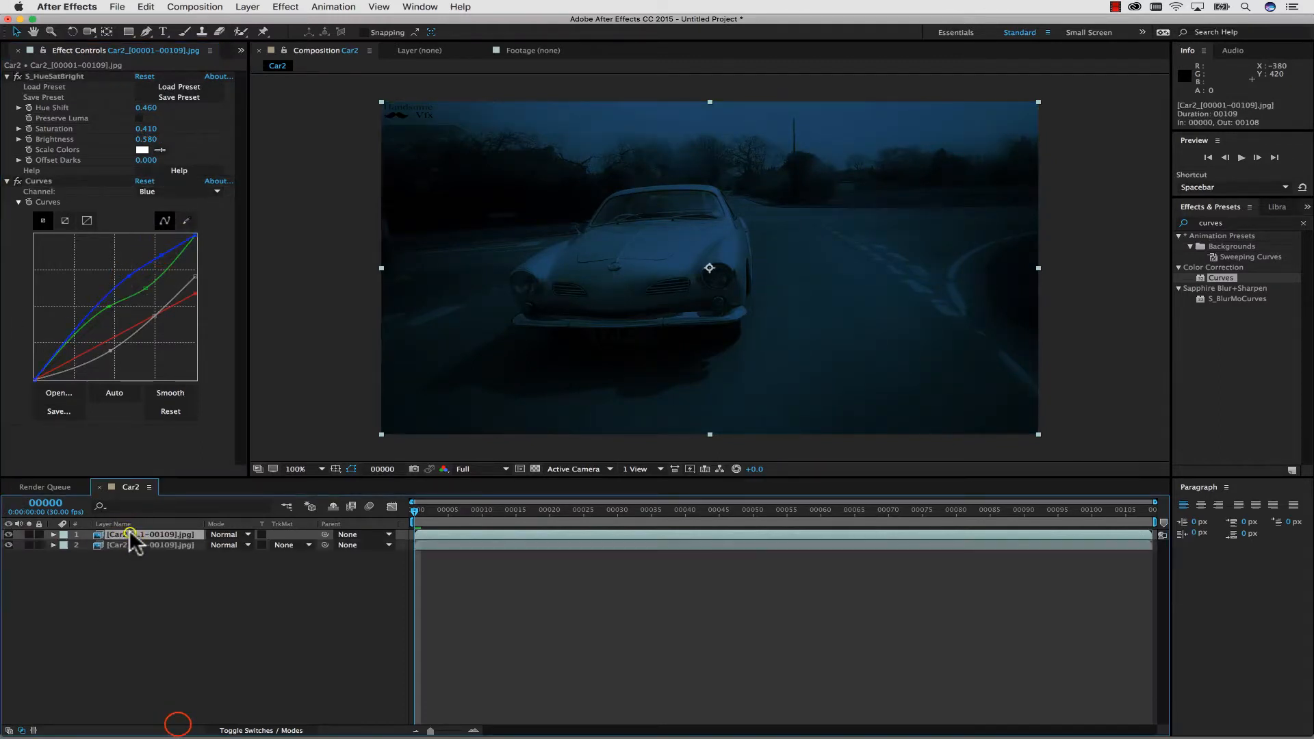
pyautogui.rightClick(130, 535)
pyautogui.click(178, 727)
pyautogui.write('Fo')
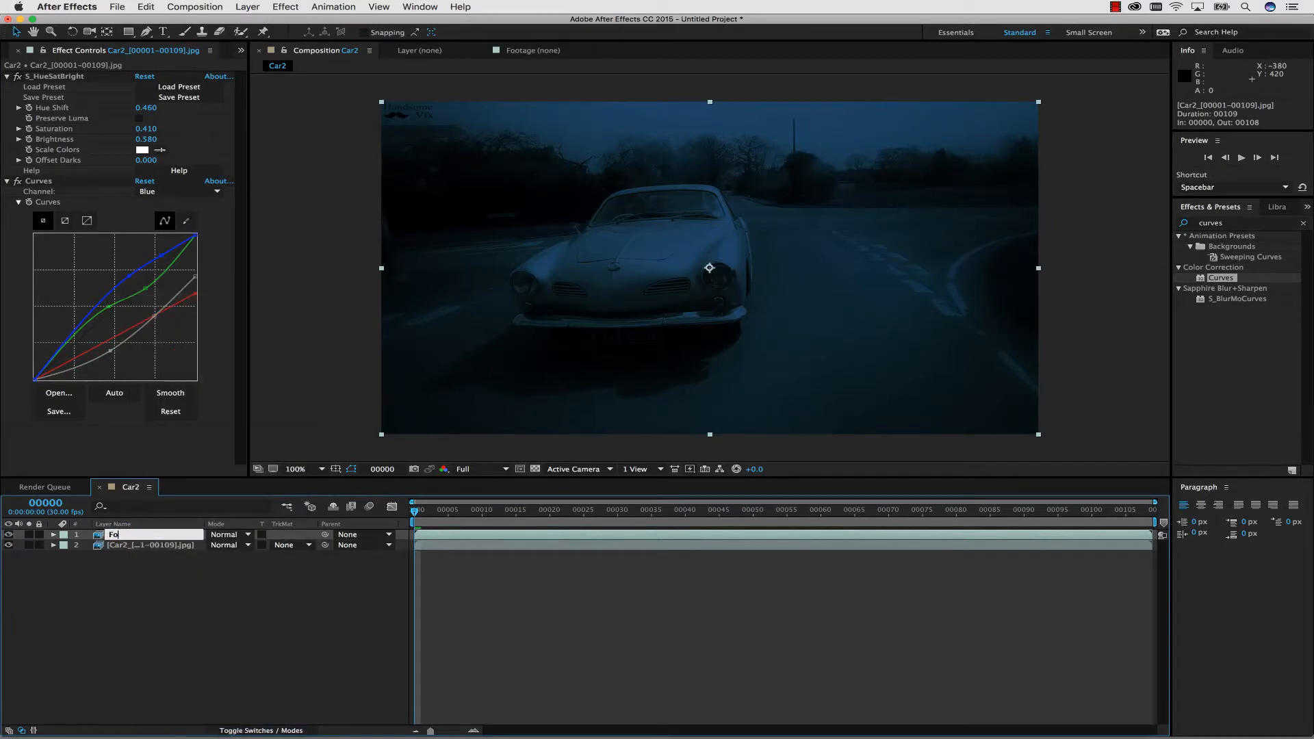
pyautogui.write('reground Car')
pyautogui.click(238, 617)
# Delete the S_HueSatBright and Curves effects from the lower Car2 footage layer and check it beneath Foreground Car.
pyautogui.click(167, 547)
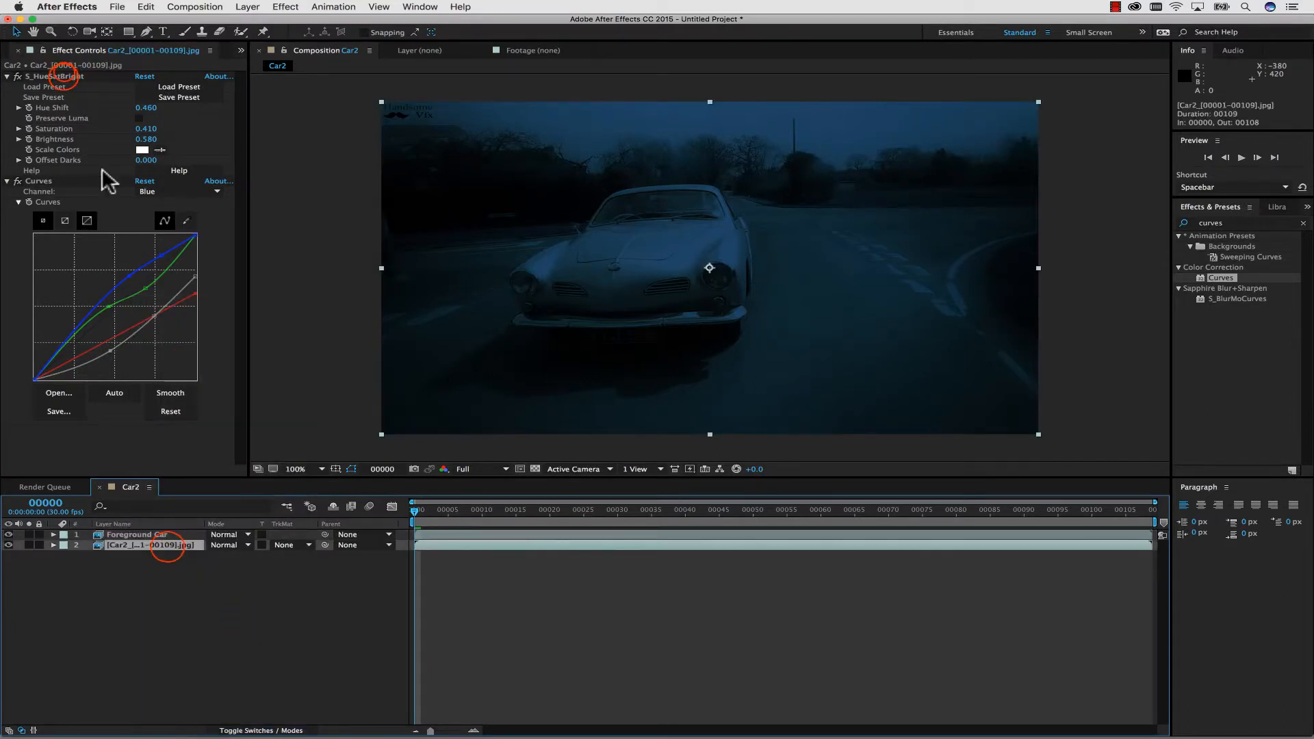
pyautogui.click(64, 75)
pyautogui.keyDown('shift'); pyautogui.click(38, 181); pyautogui.keyUp('shift')
pyautogui.press('Delete')
pyautogui.click(11, 530)
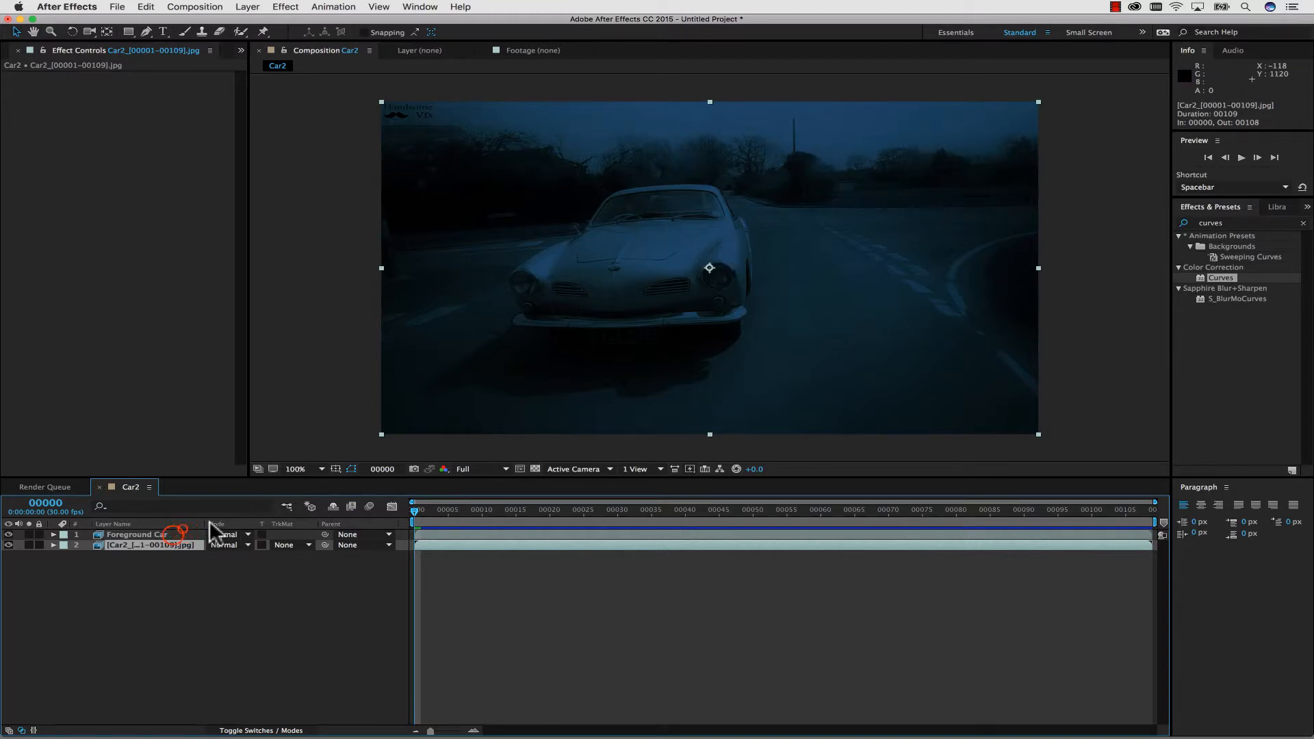
# Duplicate the Foreground Car layer and rename the upper copy BG sky.
pyautogui.click(182, 533)
pyautogui.press('super+d')
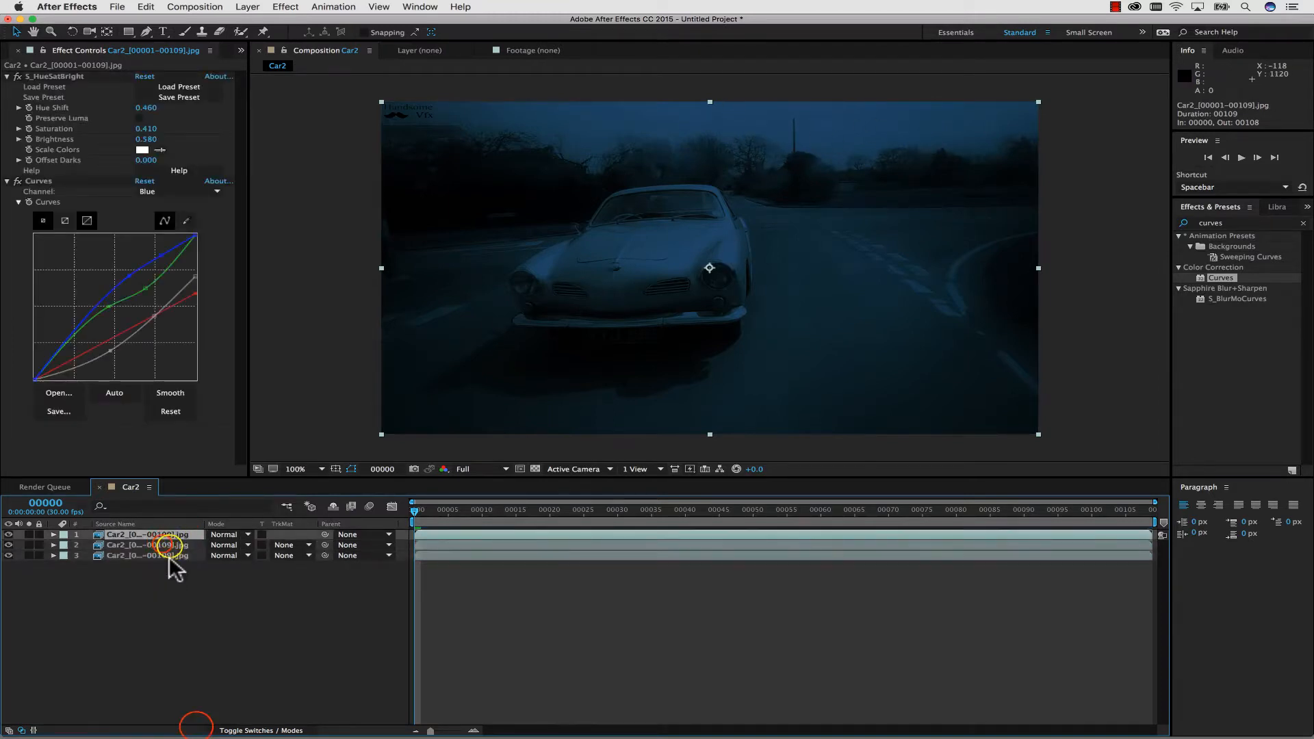
pyautogui.rightClick(170, 546)
pyautogui.click(199, 729)
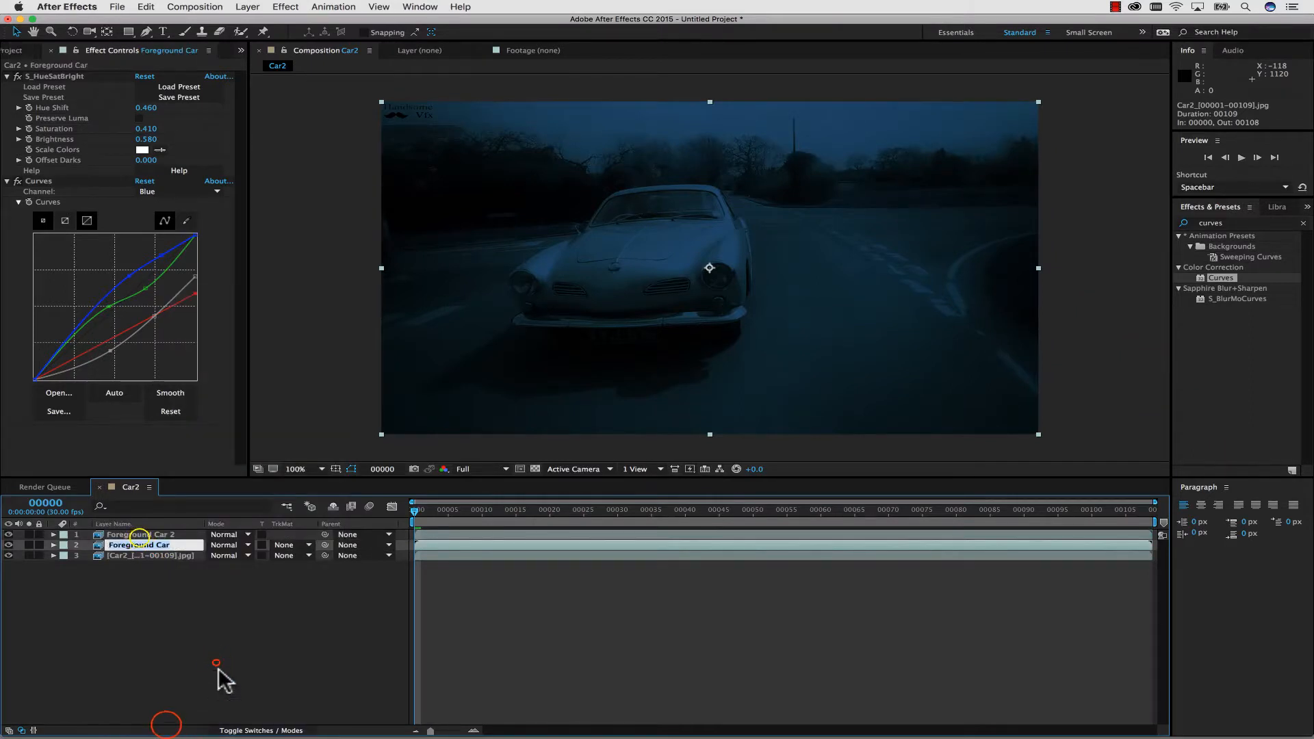
pyautogui.rightClick(140, 534)
pyautogui.click(166, 724)
pyautogui.write('BG sky')
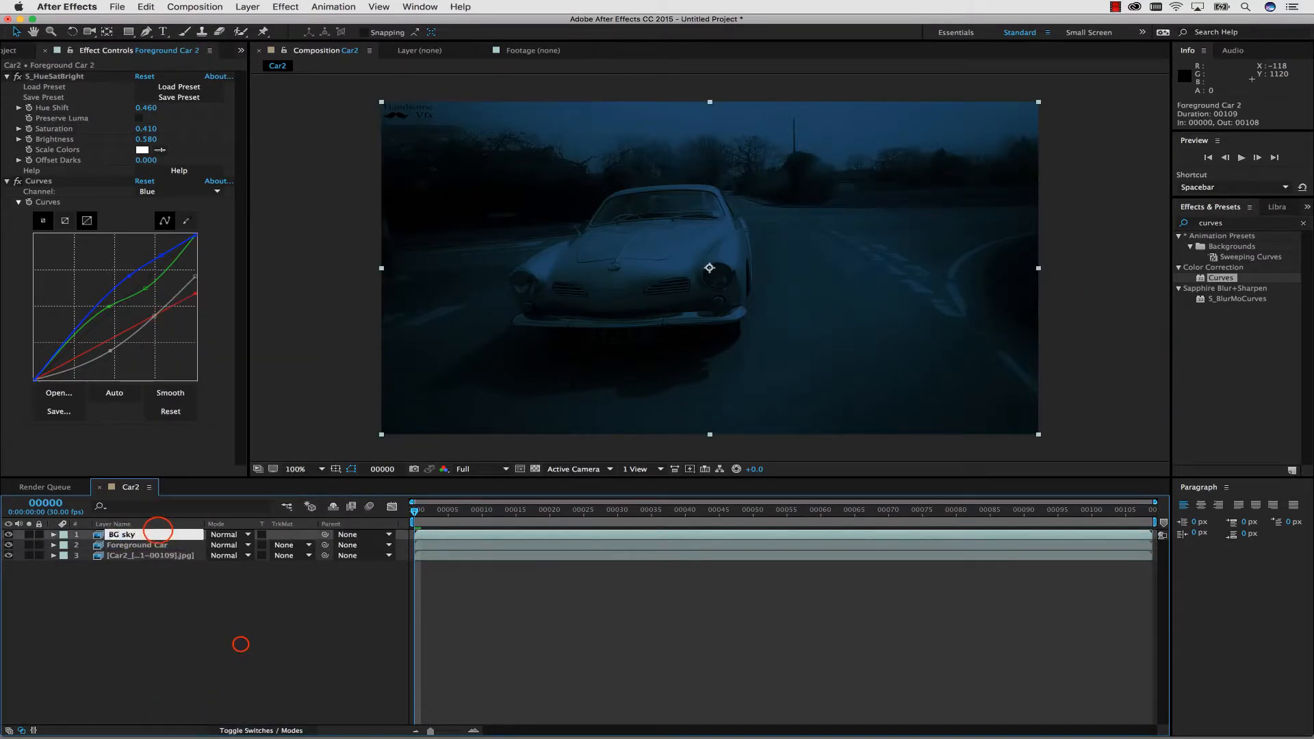
pyautogui.press('Return')
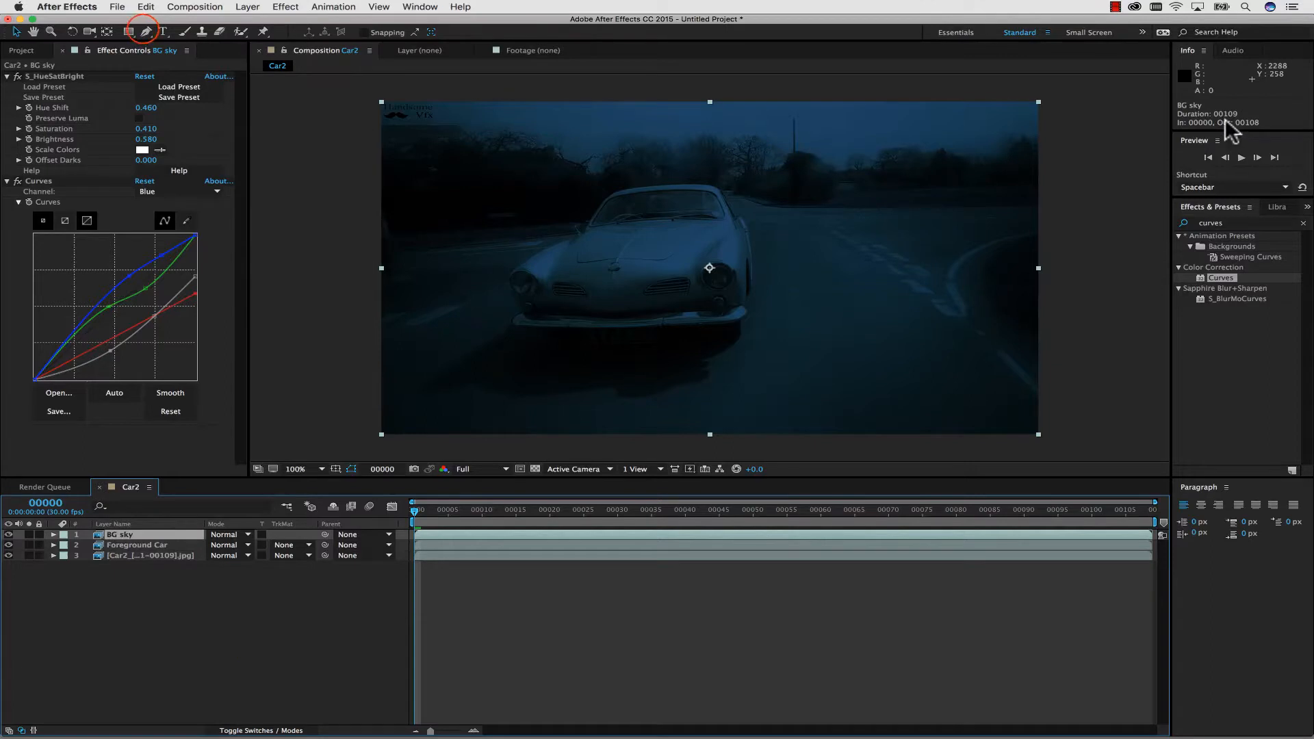
# Draw a closed four-point Pen mask on BG sky, enclosing the sky and trees down to the car's roof line.
pyautogui.click(146, 31)
pyautogui.click(352, 81)
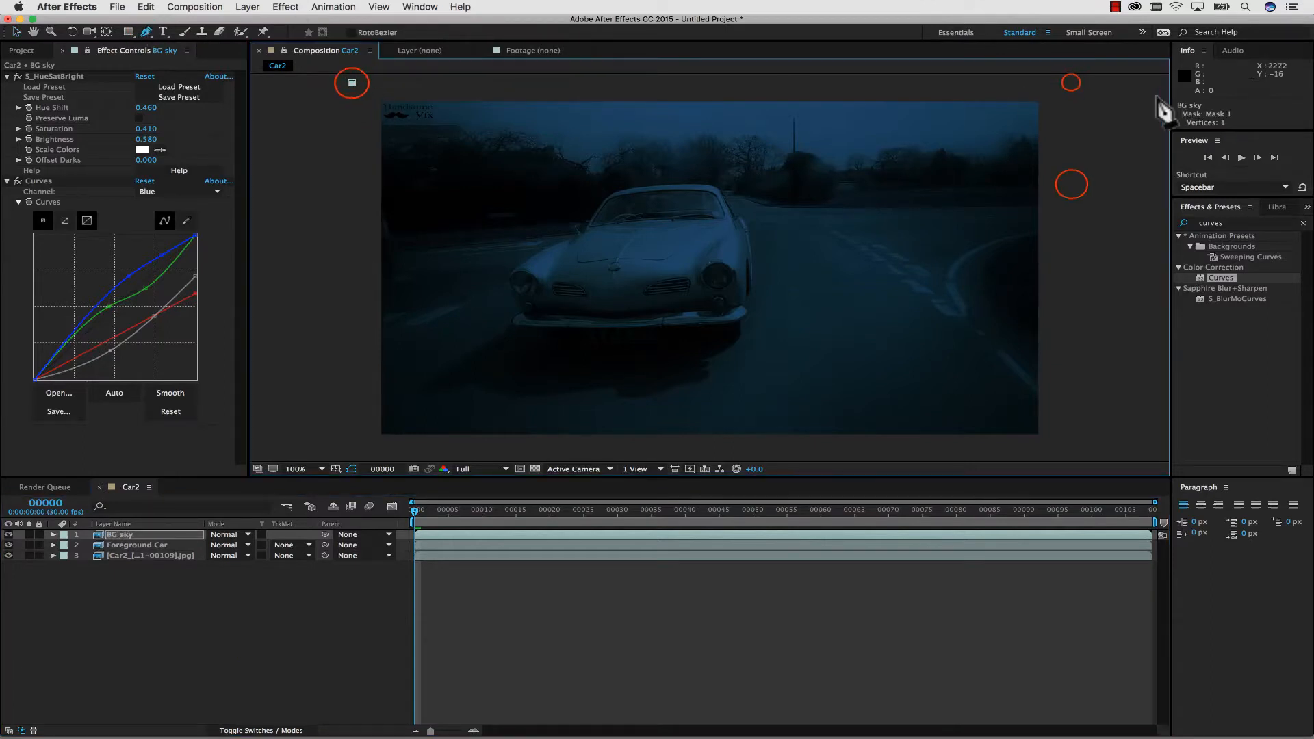
pyautogui.click(1071, 82)
pyautogui.click(1071, 184)
pyautogui.click(368, 197)
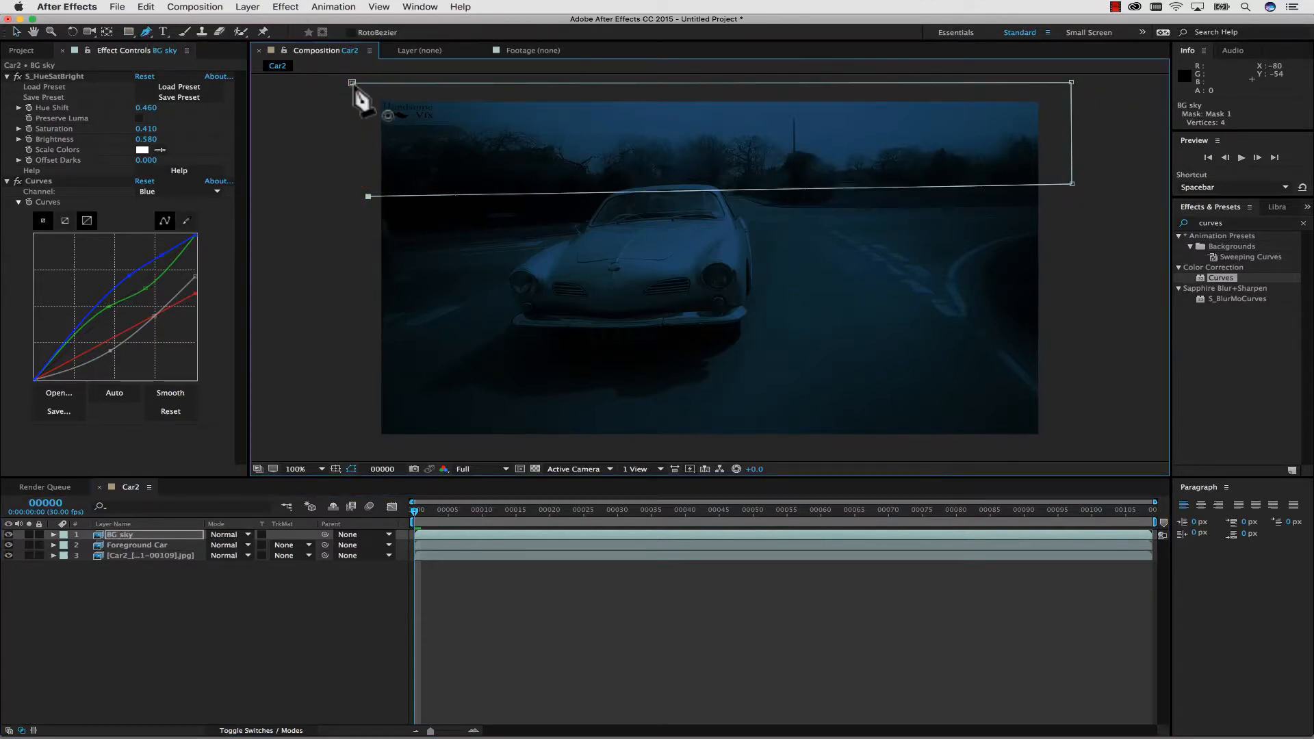
pyautogui.click(352, 82)
# Pull all four corners of the BG sky mask farther outside the frame, keeping its lower edge near the car's roof.
pyautogui.press(',')
pyautogui.click(14, 31)
pyautogui.click(12, 31)
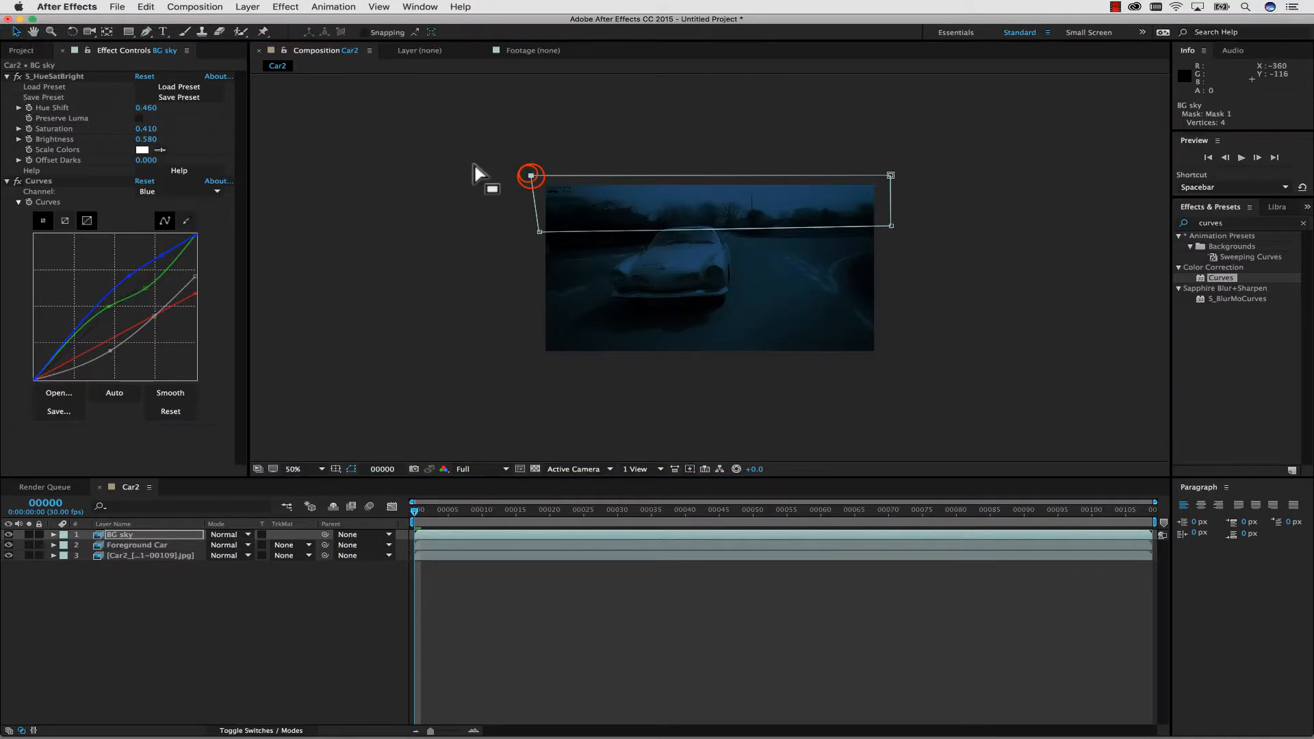
pyautogui.moveTo(531, 176); pyautogui.dragTo(501, 129)
pyautogui.moveTo(891, 174); pyautogui.dragTo(916, 133)
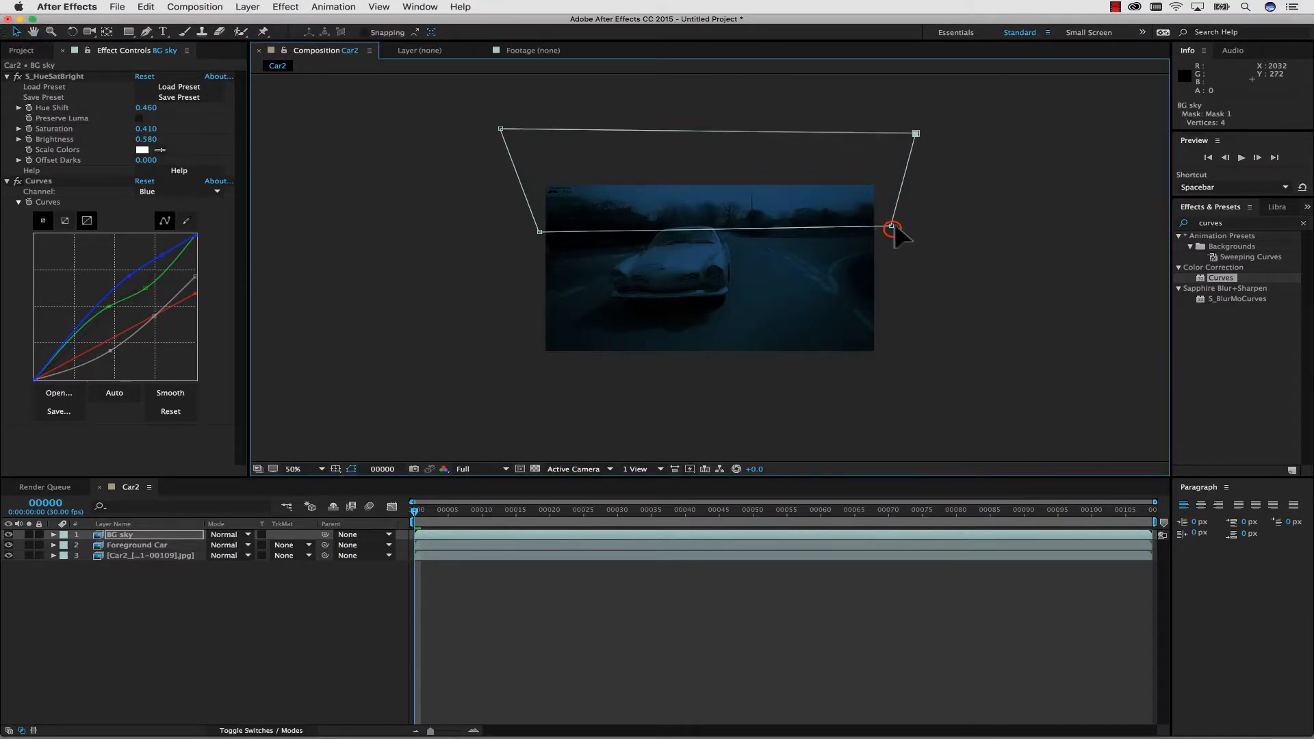
pyautogui.moveTo(891, 226); pyautogui.dragTo(937, 228)
pyautogui.moveTo(540, 231); pyautogui.dragTo(505, 232)
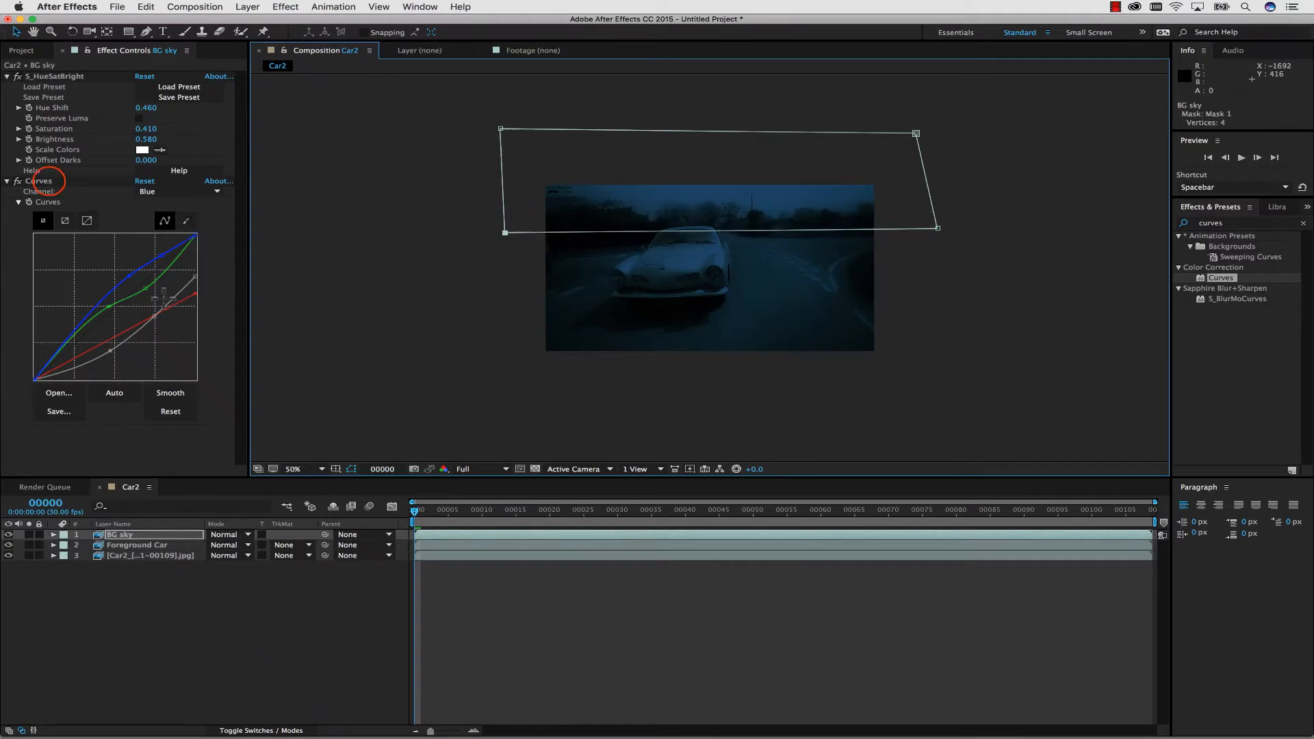
# Darken BG sky by lowering the highlight endpoint and both midtone points of its RGB curve.
pyautogui.click(49, 181)
pyautogui.click(172, 192)
pyautogui.click(174, 203)
pyautogui.moveTo(195, 276); pyautogui.dragTo(195, 317)
pyautogui.moveTo(155, 316); pyautogui.dragTo(156, 340)
pyautogui.moveTo(111, 351); pyautogui.dragTo(112, 365)
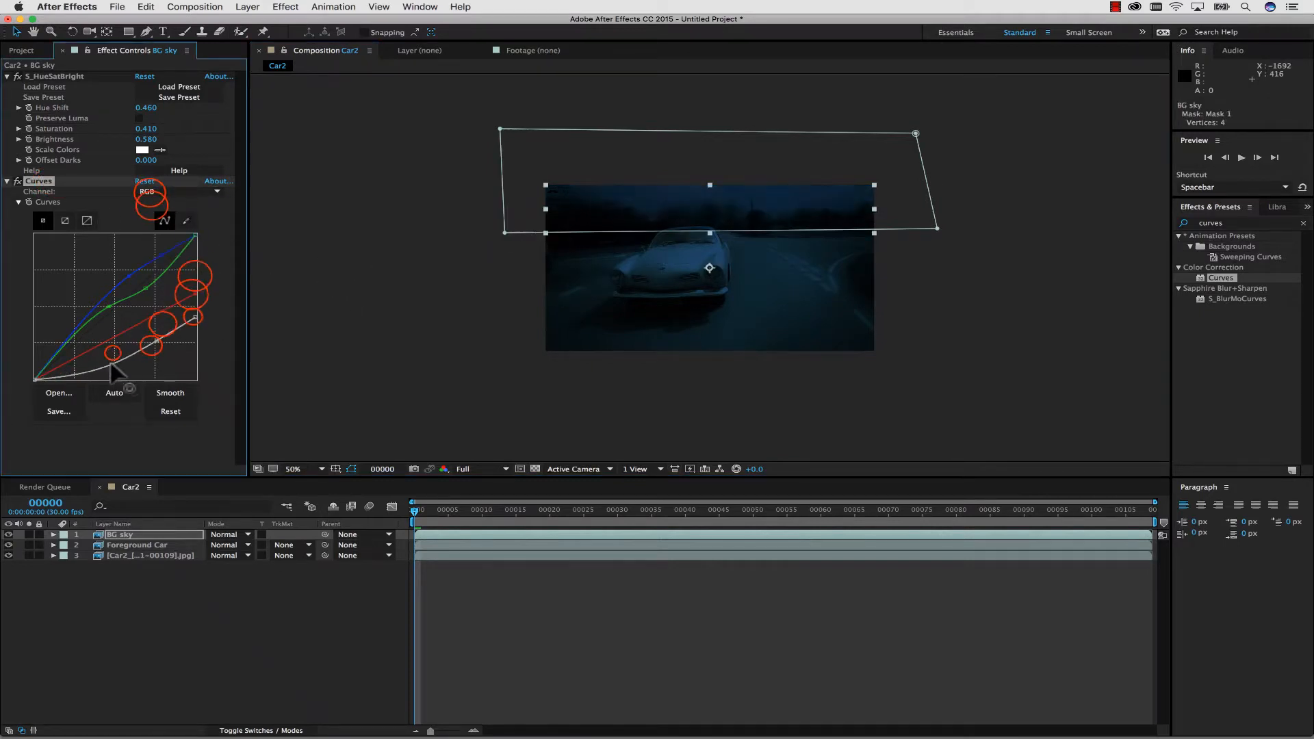
# Raise the highlight end of BG sky's Red curve and lift the upper midtone point of its Green curve.
pyautogui.moveTo(195, 317); pyautogui.dragTo(195, 251)
pyautogui.scroll(1, 481, 234)
pyautogui.click(171, 194)
pyautogui.click(175, 207)
pyautogui.click(173, 193)
pyautogui.click(173, 205)
pyautogui.moveTo(145, 288); pyautogui.dragTo(146, 277)
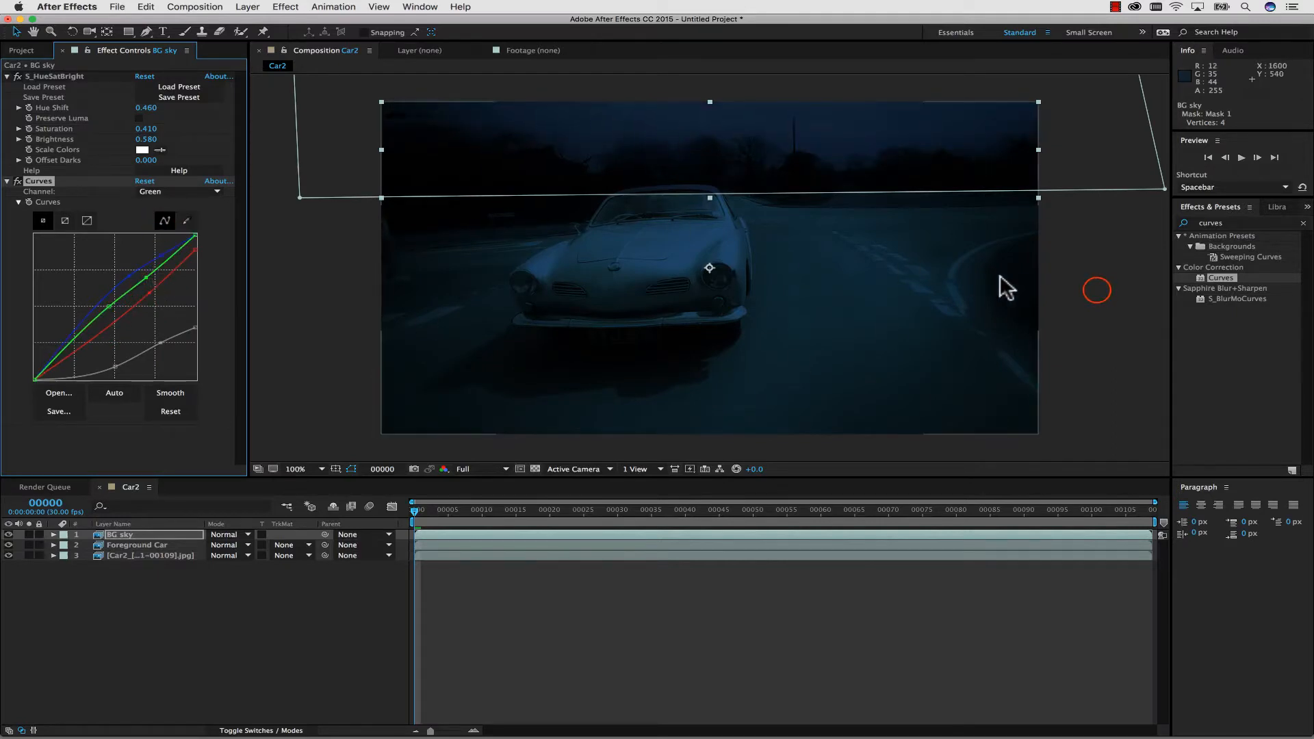
pyautogui.click(1096, 289)
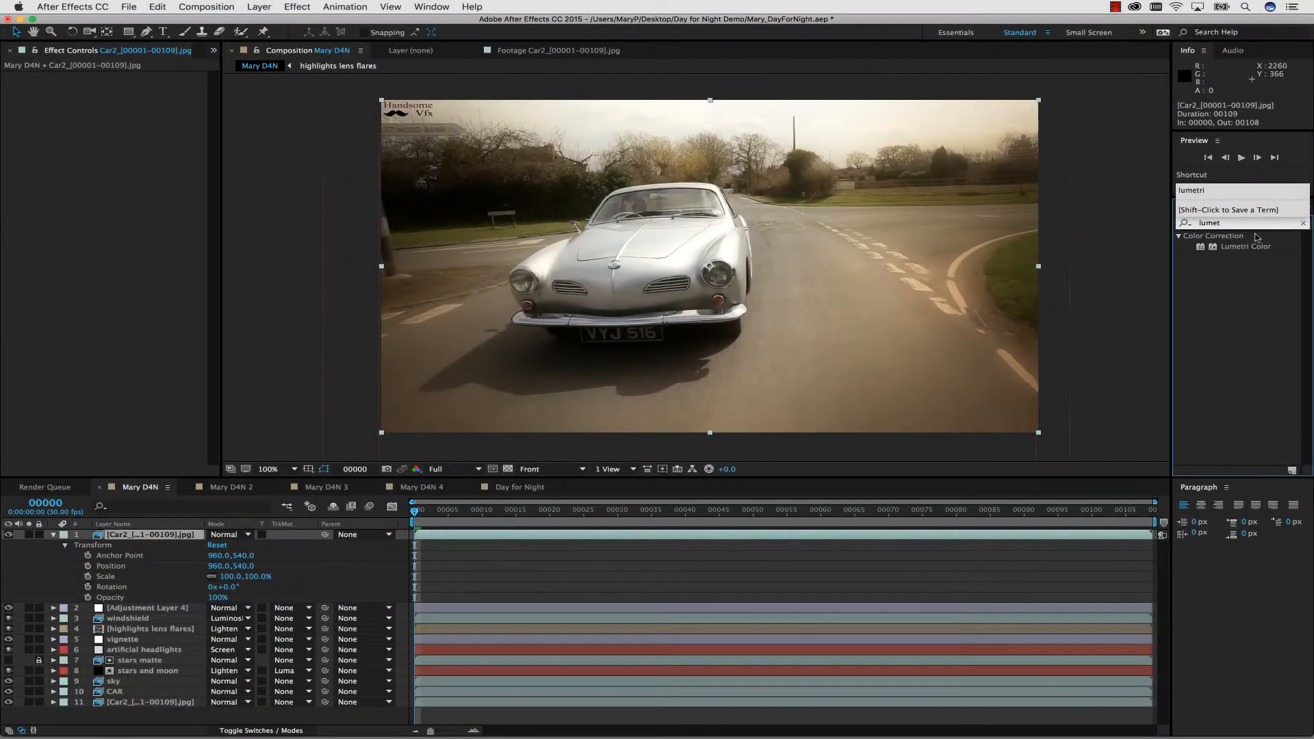
# Apply Lumetri Color to the top Car2 footage layer in the Mary D4N composition and lower its Exposure to -2.8.
pyautogui.moveTo(1245, 246); pyautogui.dragTo(67, 206)
pyautogui.click(19, 98)
pyautogui.click(159, 119)
pyautogui.click(159, 122)
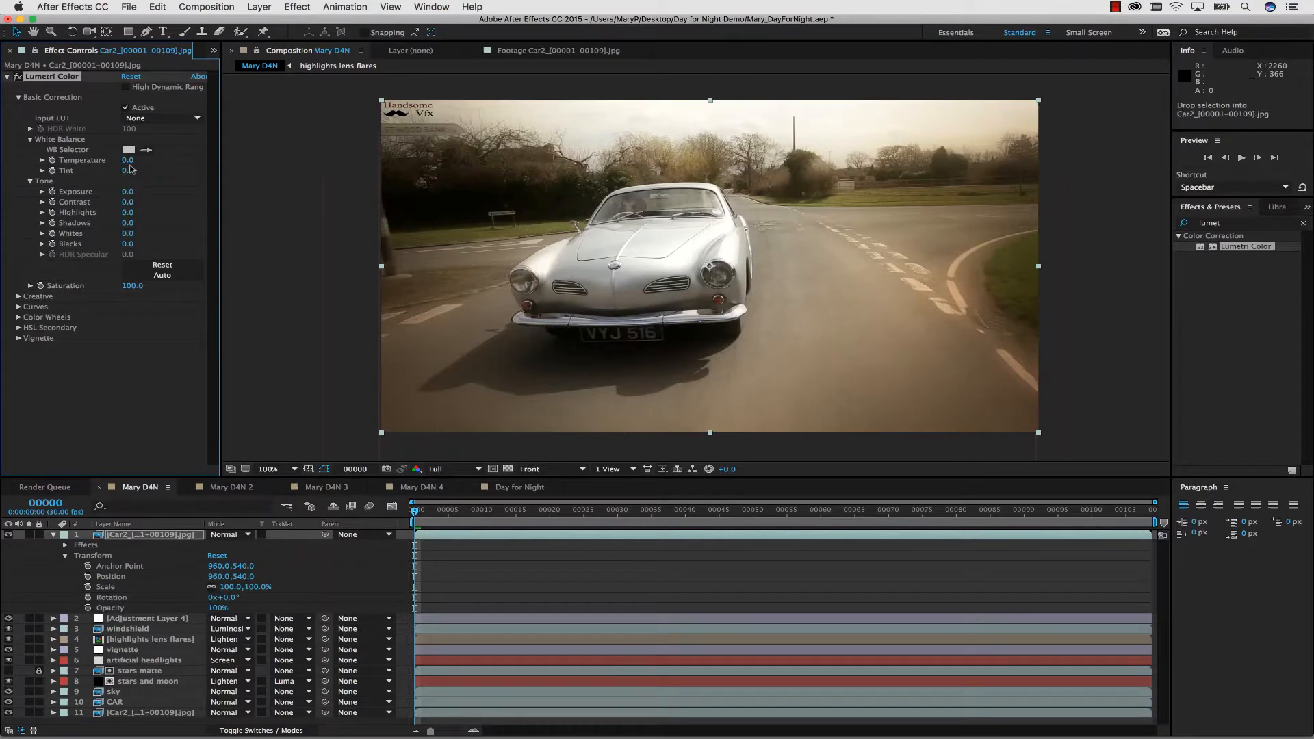
pyautogui.click(28, 306)
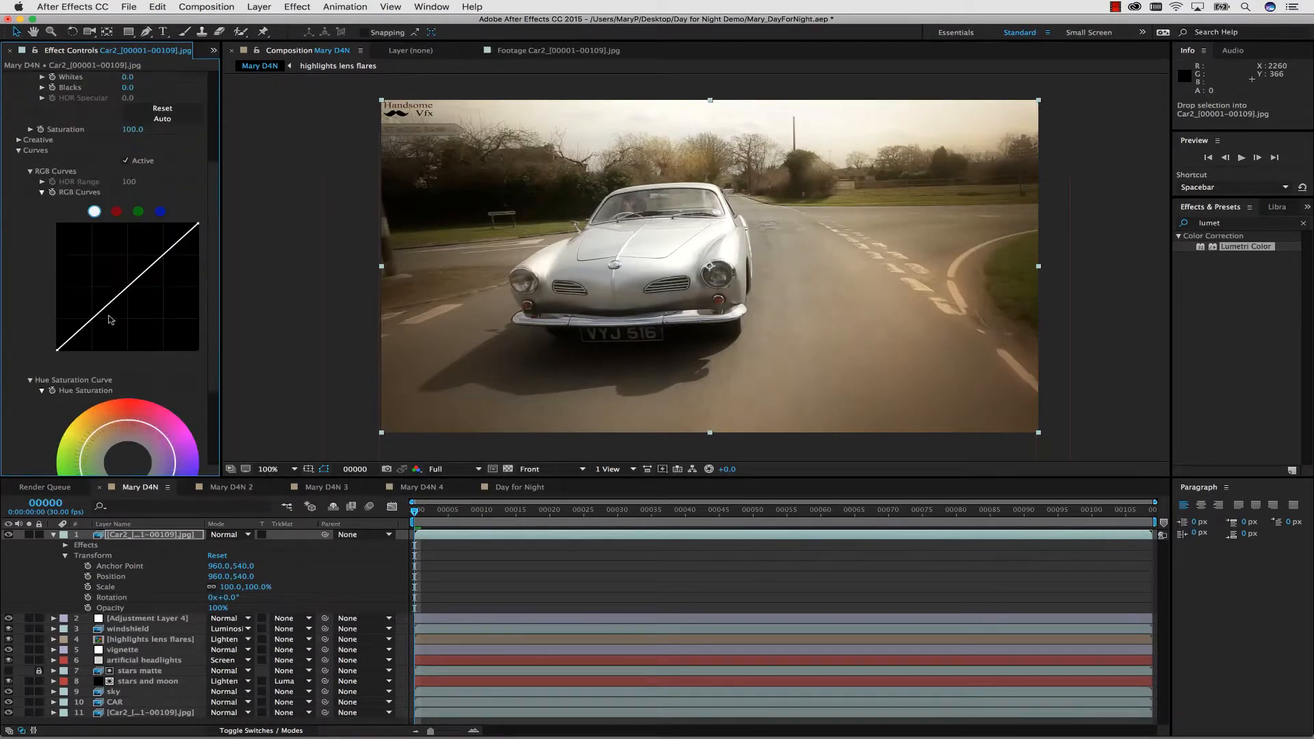
pyautogui.scroll(5, 110, 319)
pyautogui.moveTo(132, 193); pyautogui.dragTo(119, 195)
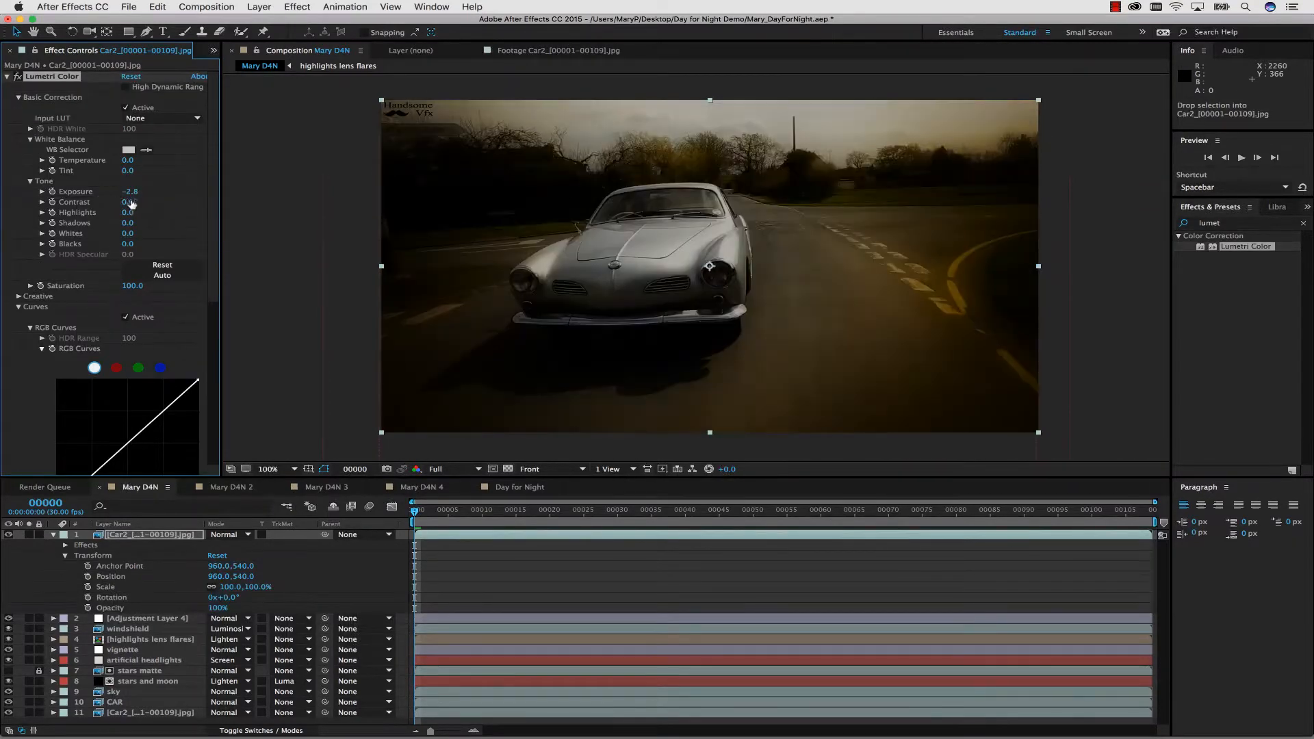
# Shift the Lumetri Color midtones and highlights wheels toward blue and adjust the shadows wheel for a cooler grade.
pyautogui.scroll(-10, 131, 202)
pyautogui.click(171, 349)
pyautogui.moveTo(171, 348); pyautogui.dragTo(130, 345)
pyautogui.scroll(-5, 132, 339)
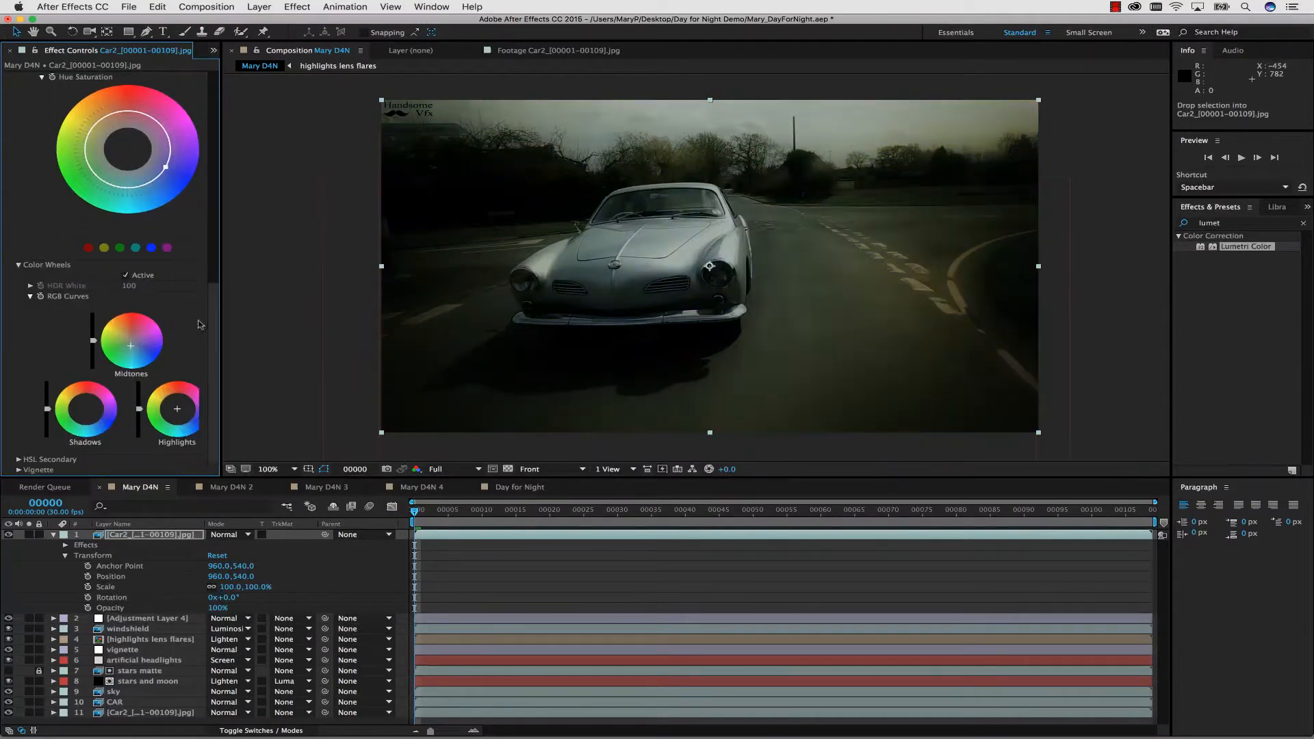
pyautogui.click(193, 424)
pyautogui.moveTo(92, 432); pyautogui.dragTo(89, 411)
pyautogui.scroll(10, 210, 249)
pyautogui.moveTo(128, 205); pyautogui.dragTo(121, 177)
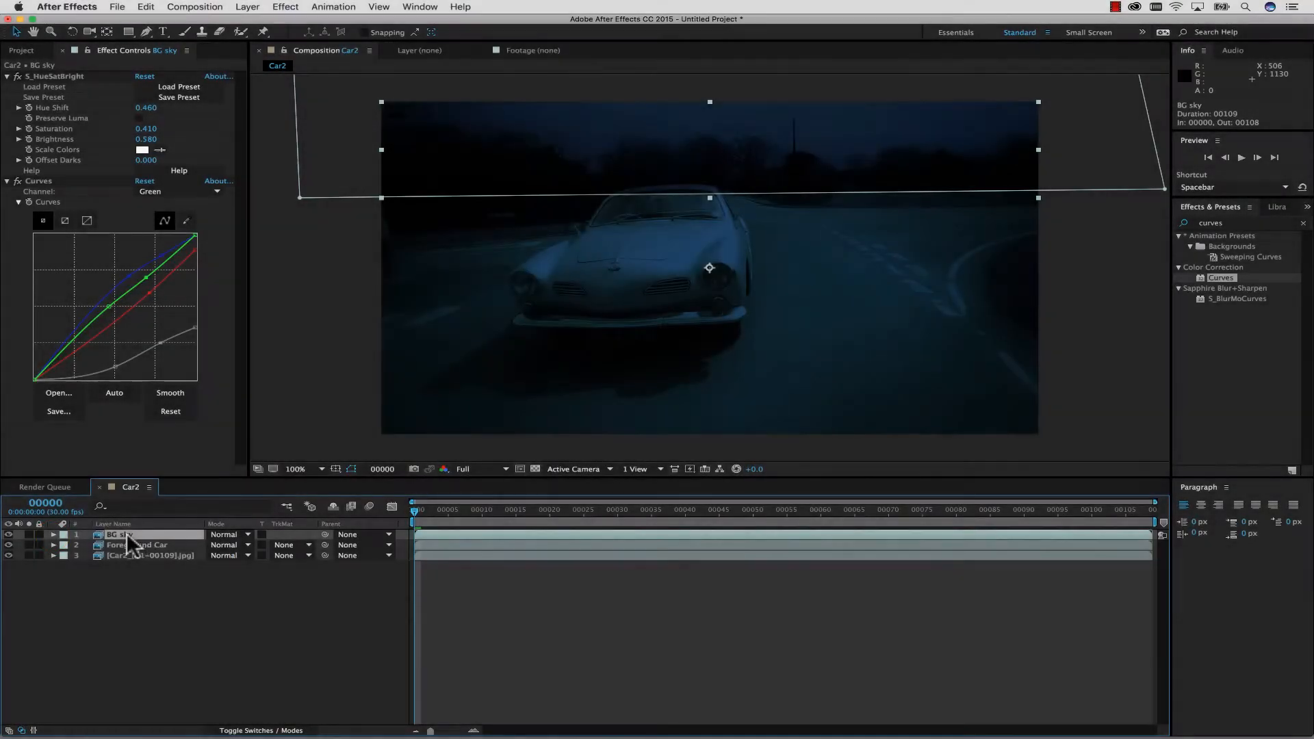
# Soften BG sky's Mask 1 with a wide Mask Feather in the Car2 composition and move the whole mask up about 56 pixels.
pyautogui.click(53, 536)
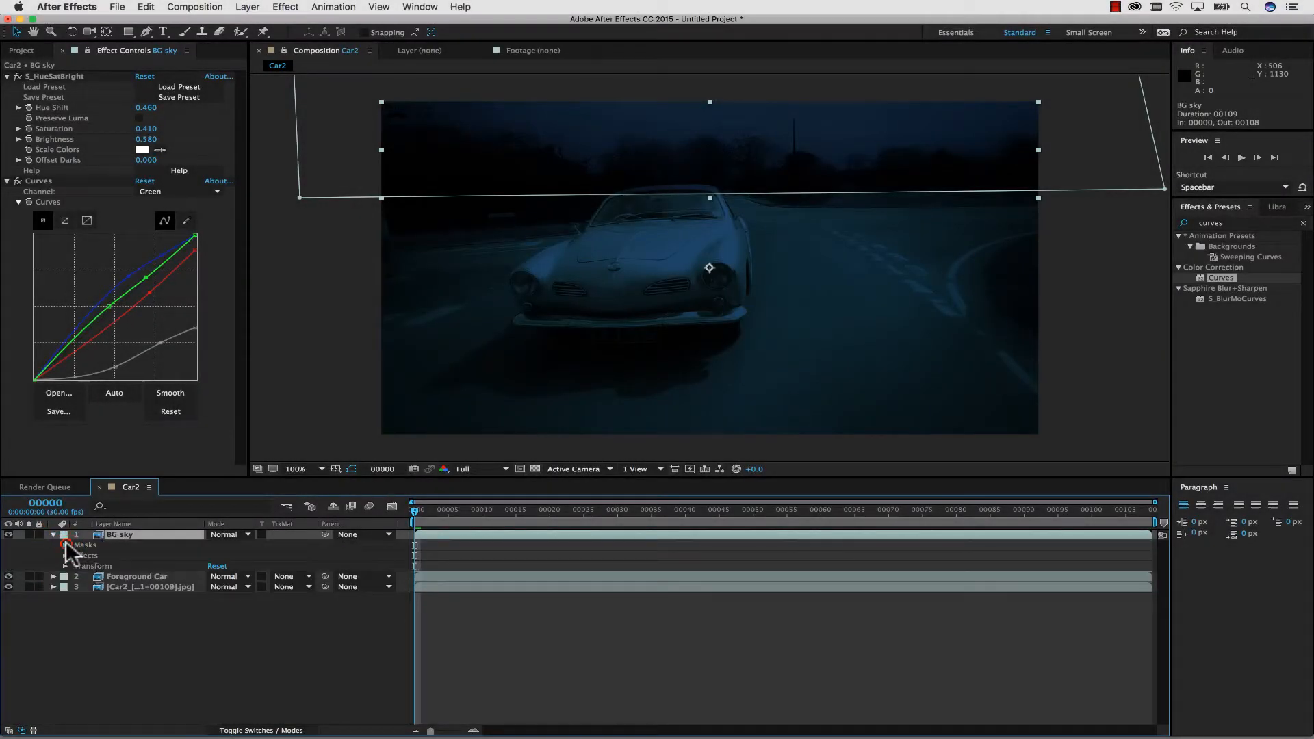
pyautogui.click(65, 545)
pyautogui.click(76, 556)
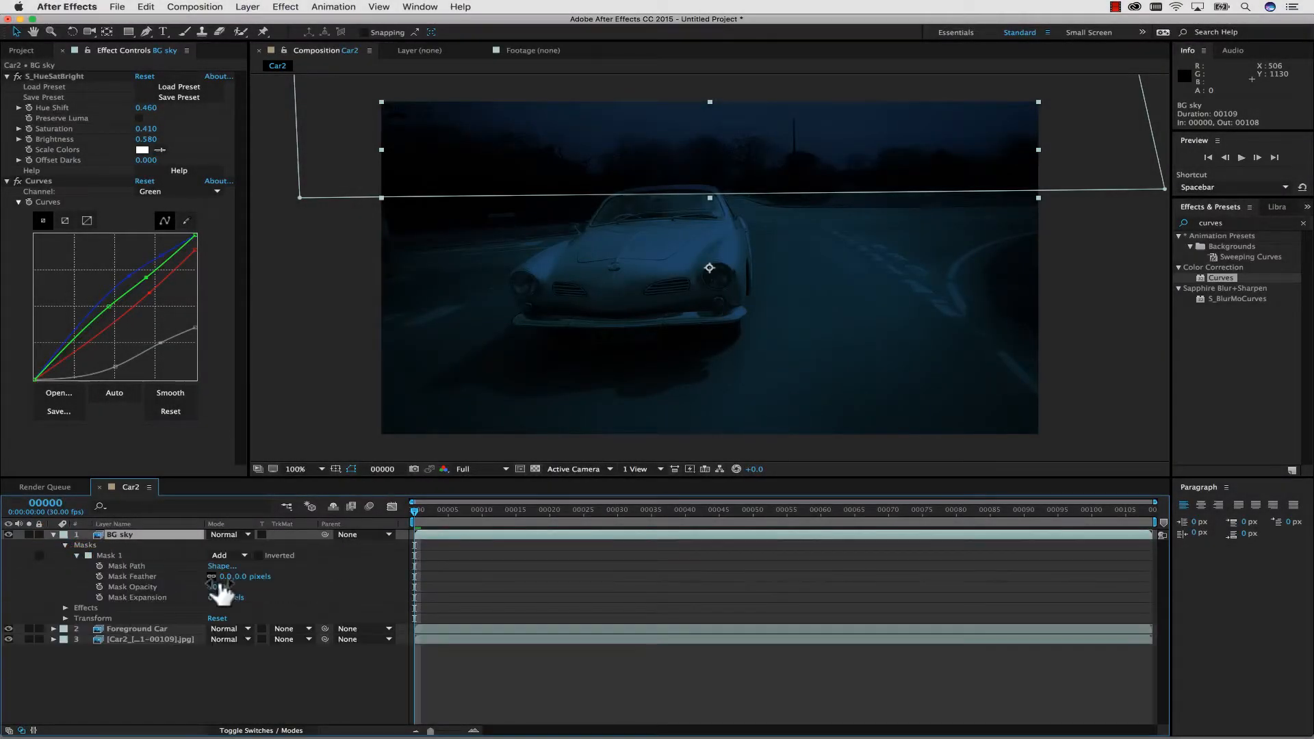
pyautogui.click(223, 576)
pyautogui.moveTo(219, 596); pyautogui.dragTo(325, 577)
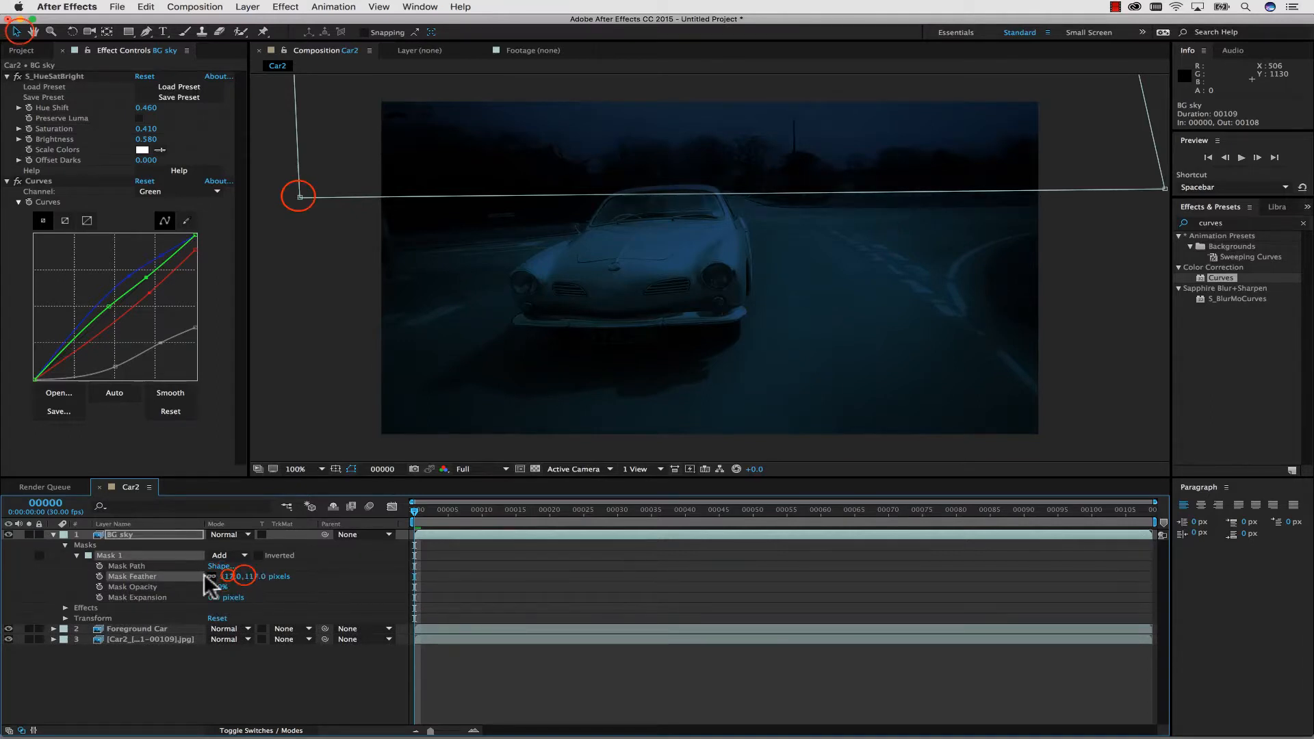
pyautogui.click(241, 575)
pyautogui.doubleClick(300, 196)
pyautogui.moveTo(299, 197); pyautogui.dragTo(300, 180)
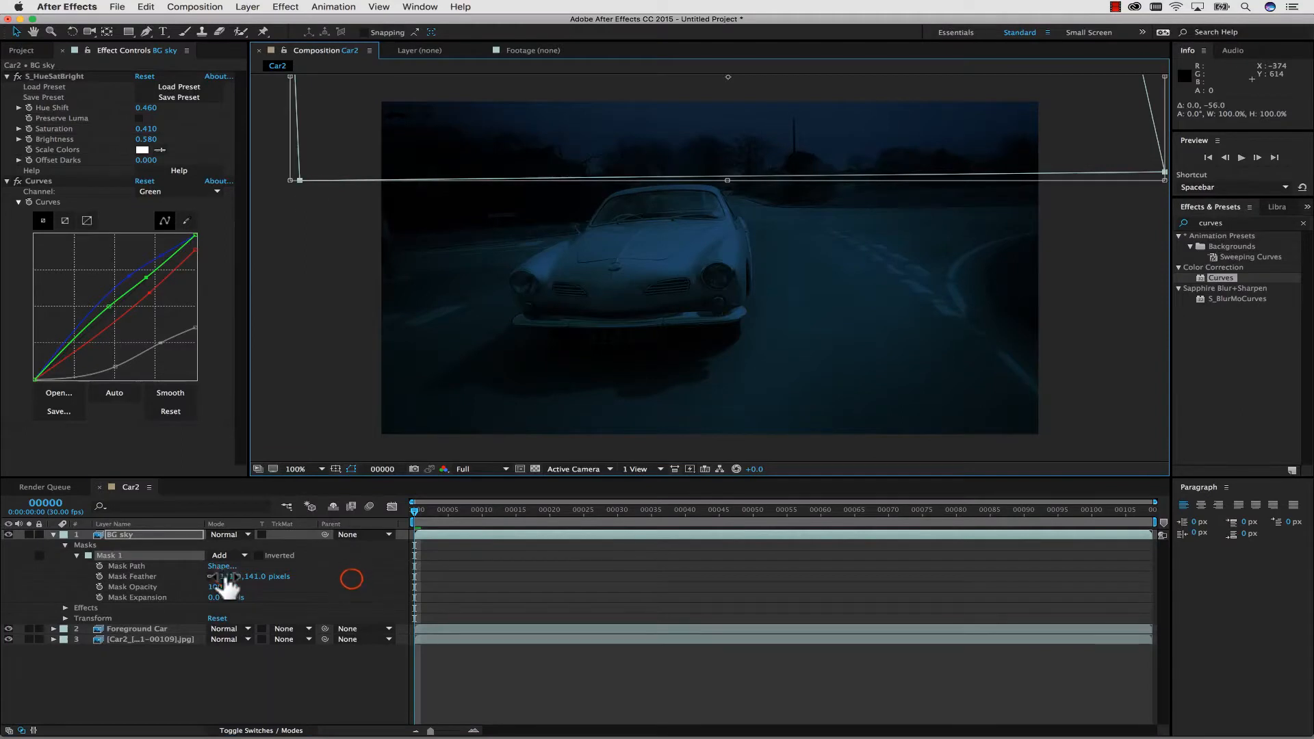
# Set Mask 1's Mask Feather to 100 pixels and compare the shot with BG sky hidden and shown.
pyautogui.click(223, 577)
pyautogui.write('100')
pyautogui.click(351, 579)
pyautogui.click(9, 534)
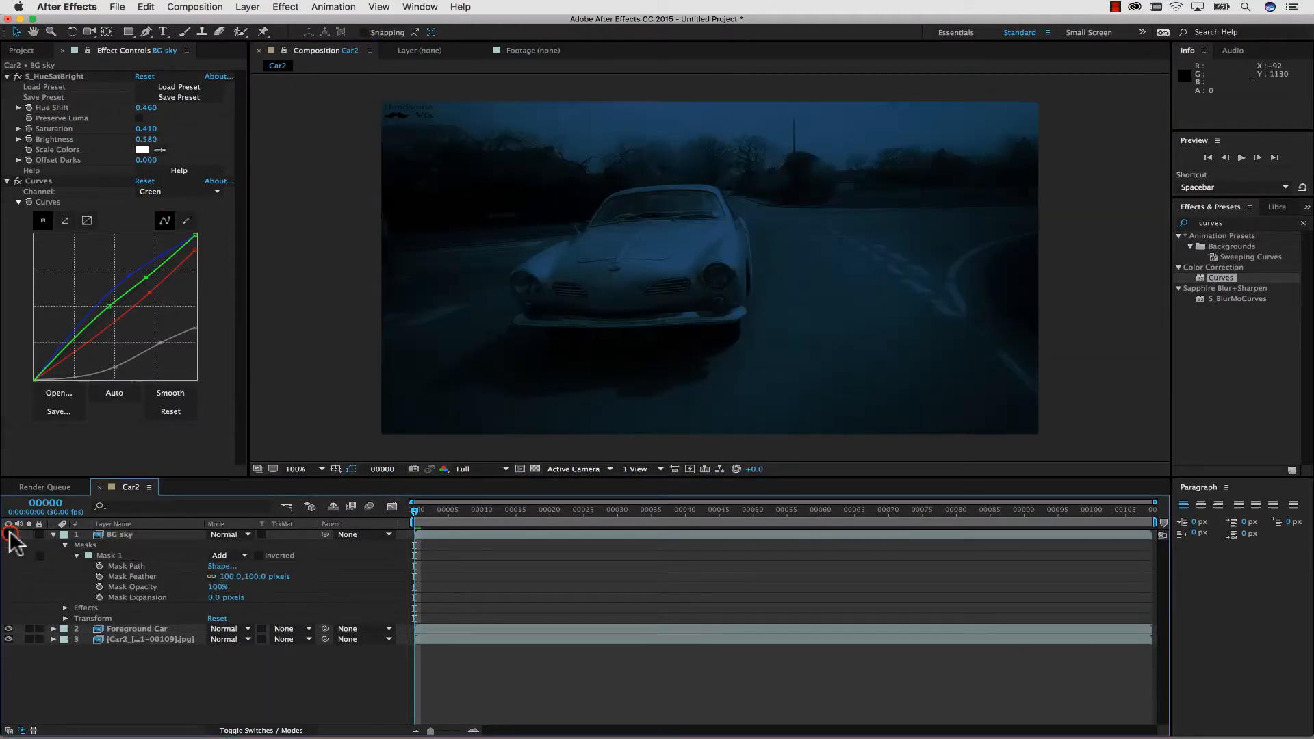
pyautogui.click(10, 535)
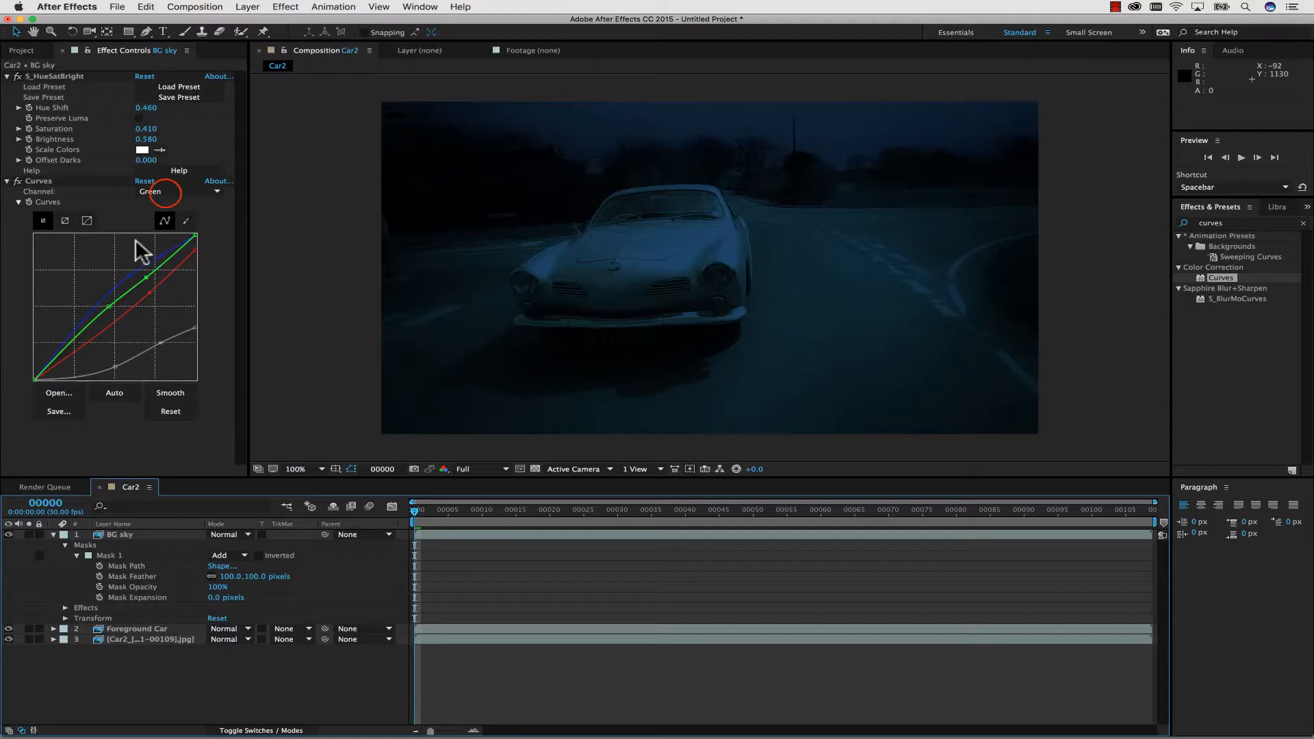
# Darken BG sky further by lowering the highlight endpoint and adjusting the midtones of its RGB curve.
pyautogui.click(166, 192)
pyautogui.click(169, 204)
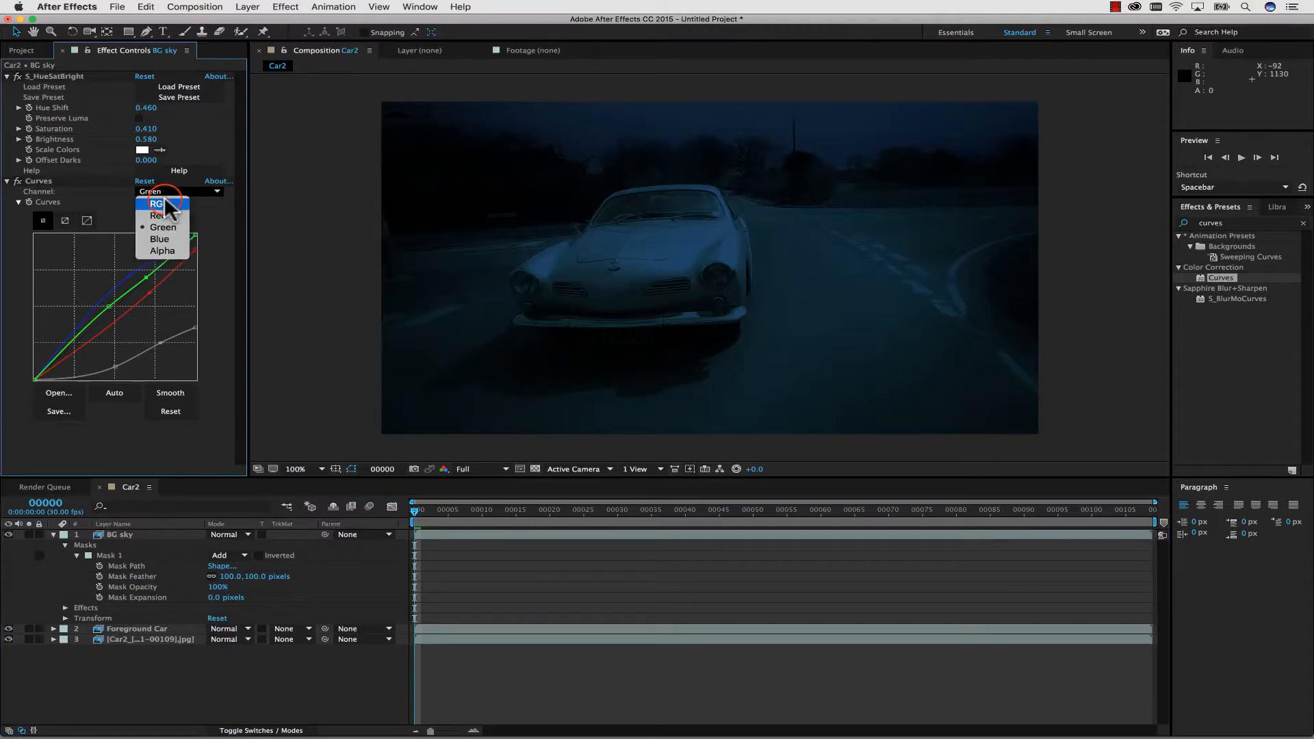
pyautogui.moveTo(195, 329); pyautogui.dragTo(119, 369)
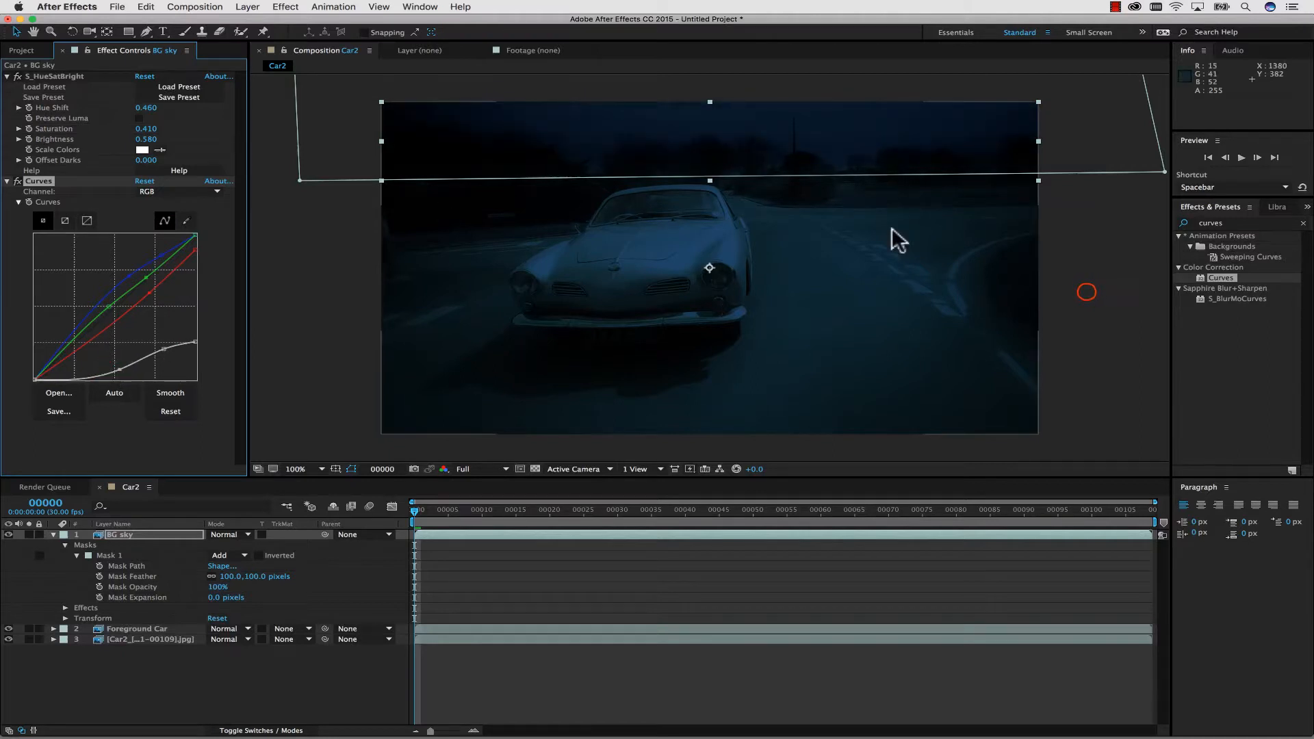
pyautogui.click(1086, 291)
# Move BG sky's Mask 1 slightly down and compare the blend with the layer hidden and shown.
pyautogui.click(112, 556)
pyautogui.moveTo(299, 178); pyautogui.dragTo(299, 185)
pyautogui.click(1102, 341)
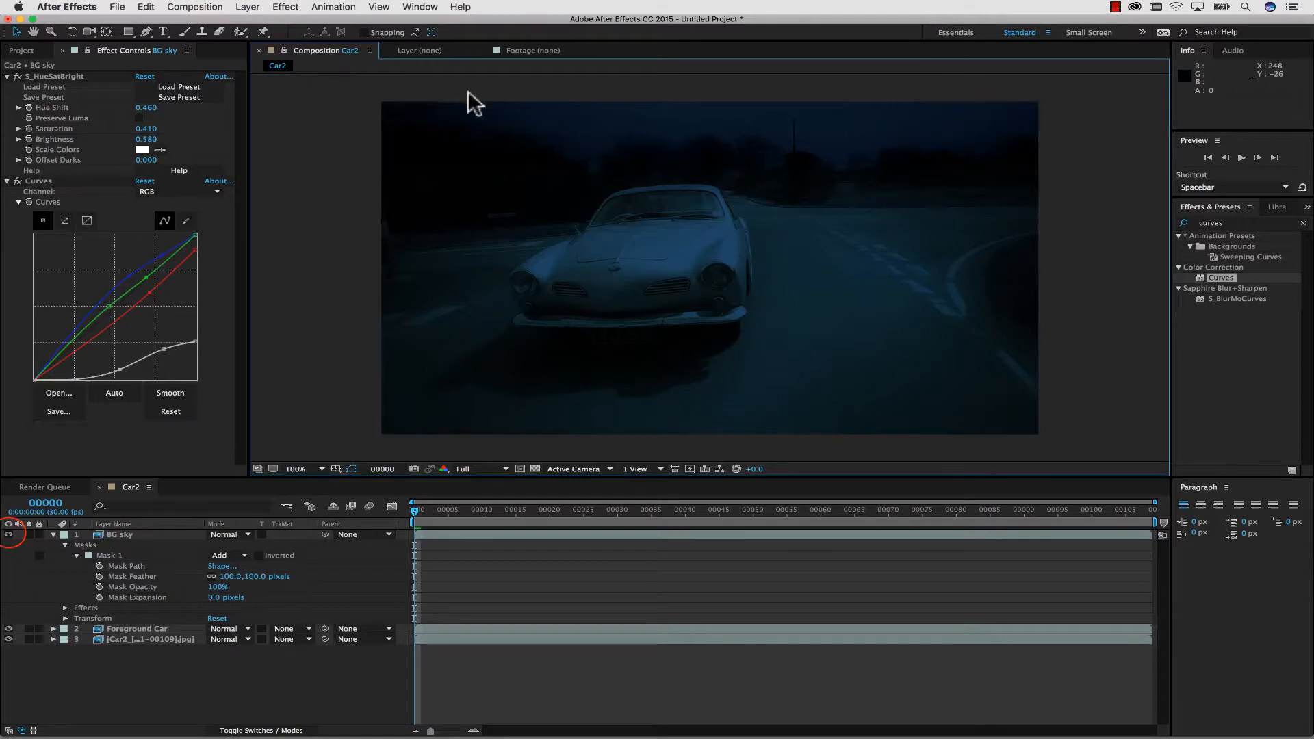
pyautogui.click(9, 534)
pyautogui.click(9, 534)
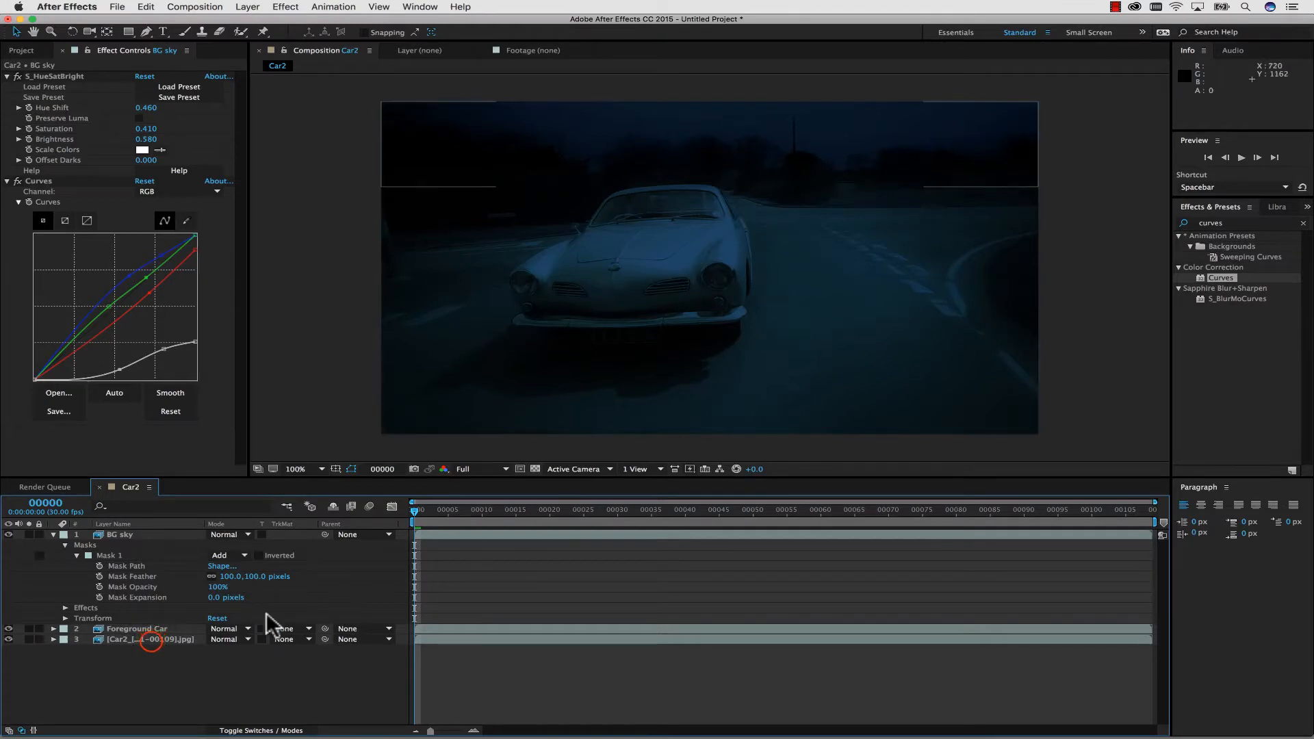
# Apply the mocha Pro effect to the bottom Car2 footage layer and launch mocha from it.
pyautogui.click(151, 642)
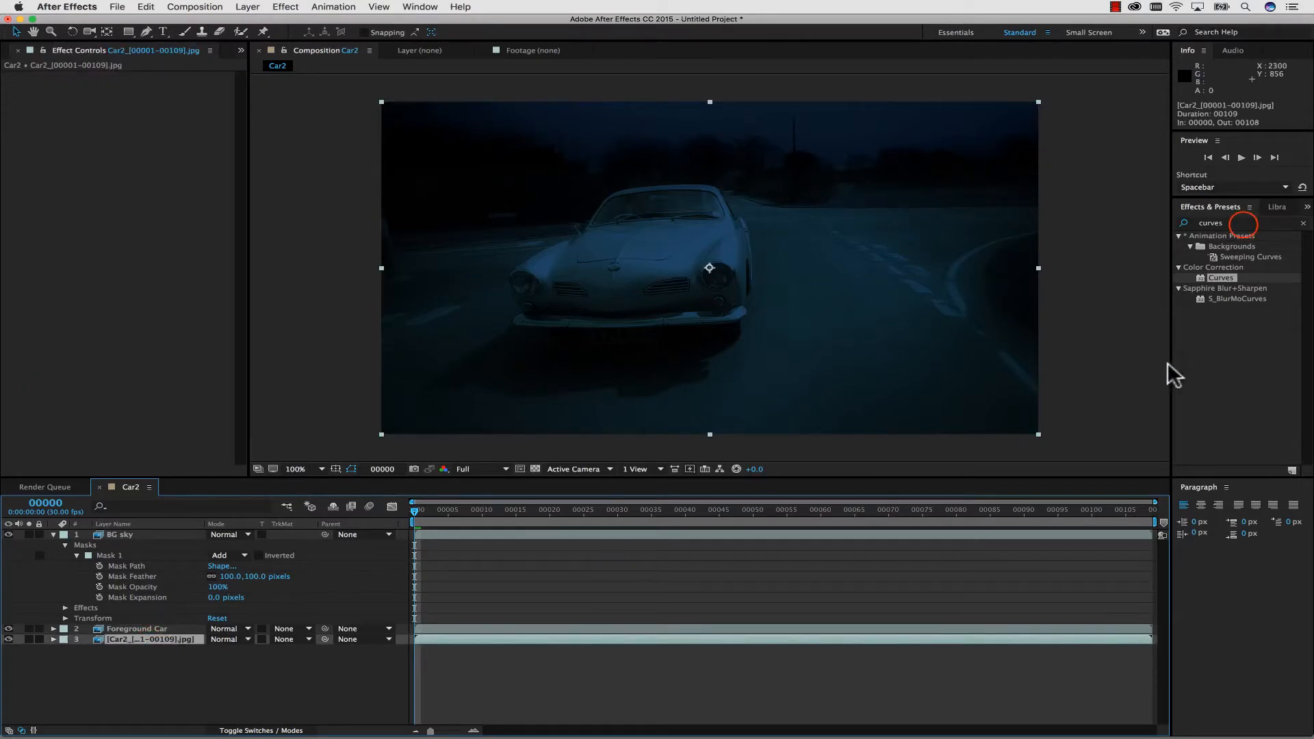
pyautogui.click(1240, 224)
pyautogui.write('mocha Pro')
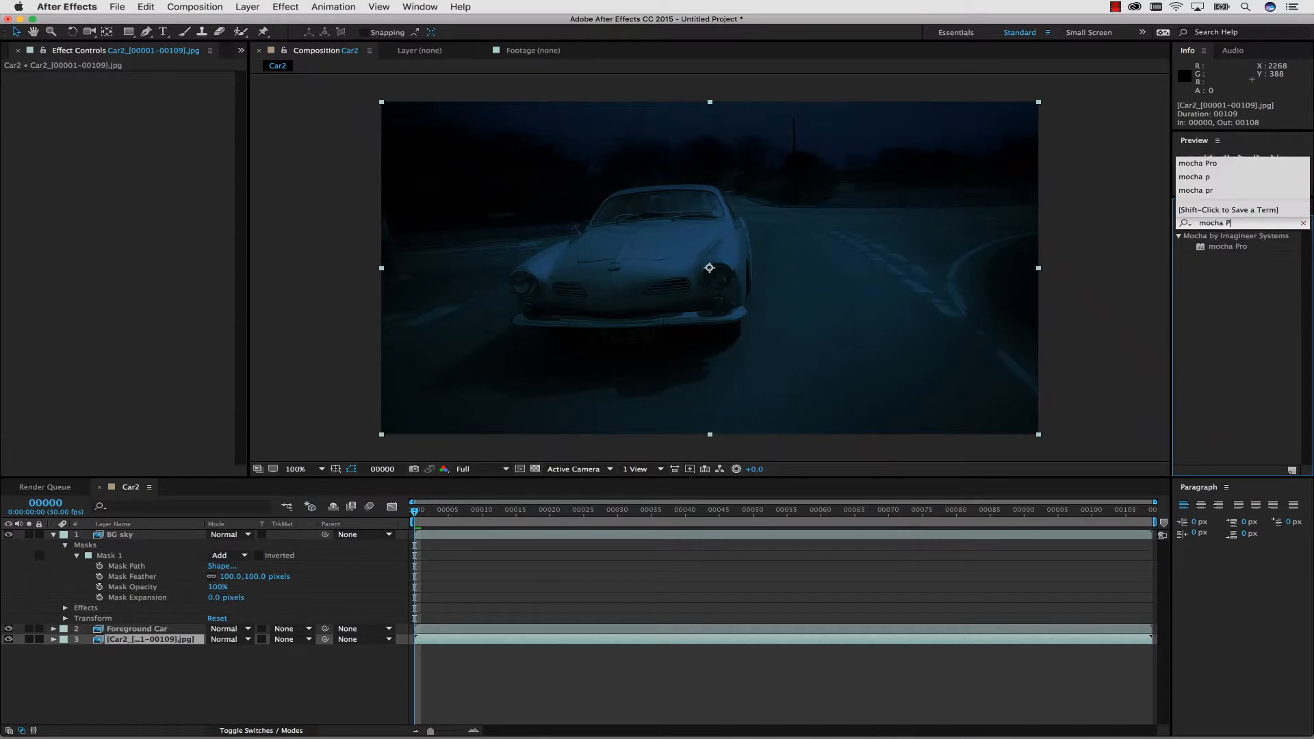
pyautogui.click(1221, 247)
pyautogui.doubleClick(1221, 247)
pyautogui.moveTo(1225, 252); pyautogui.dragTo(137, 651)
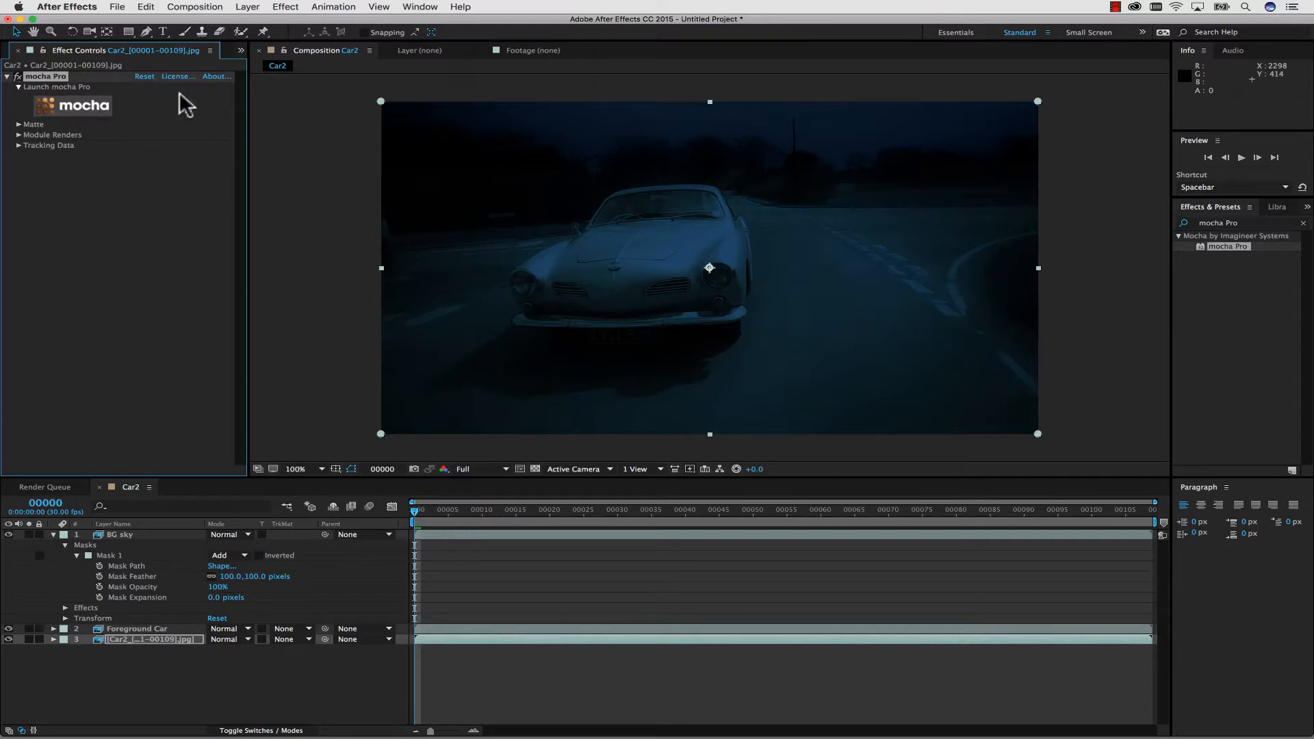
pyautogui.click(97, 110)
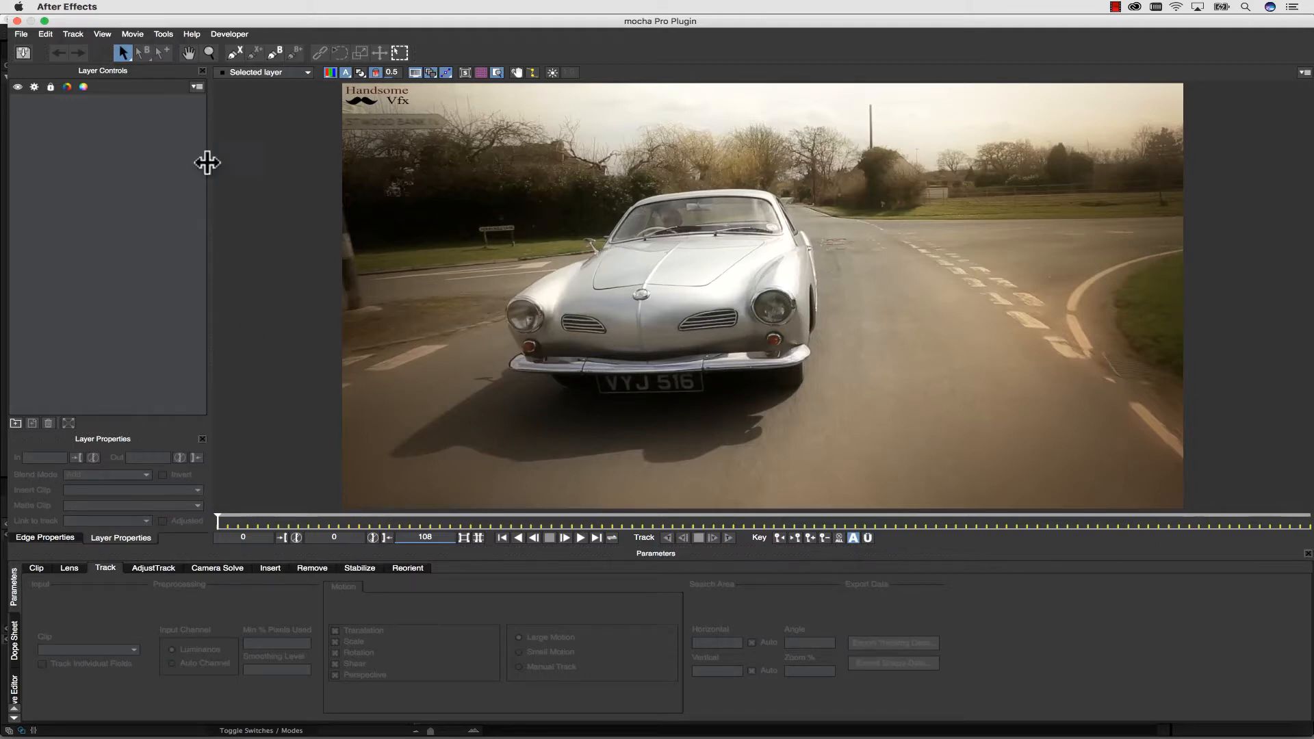
# Draw a closed X-Spline around the car's front end at frame 0, enclosing both headlights and grilles above the bumper.
pyautogui.click(234, 52)
pyautogui.click(511, 291)
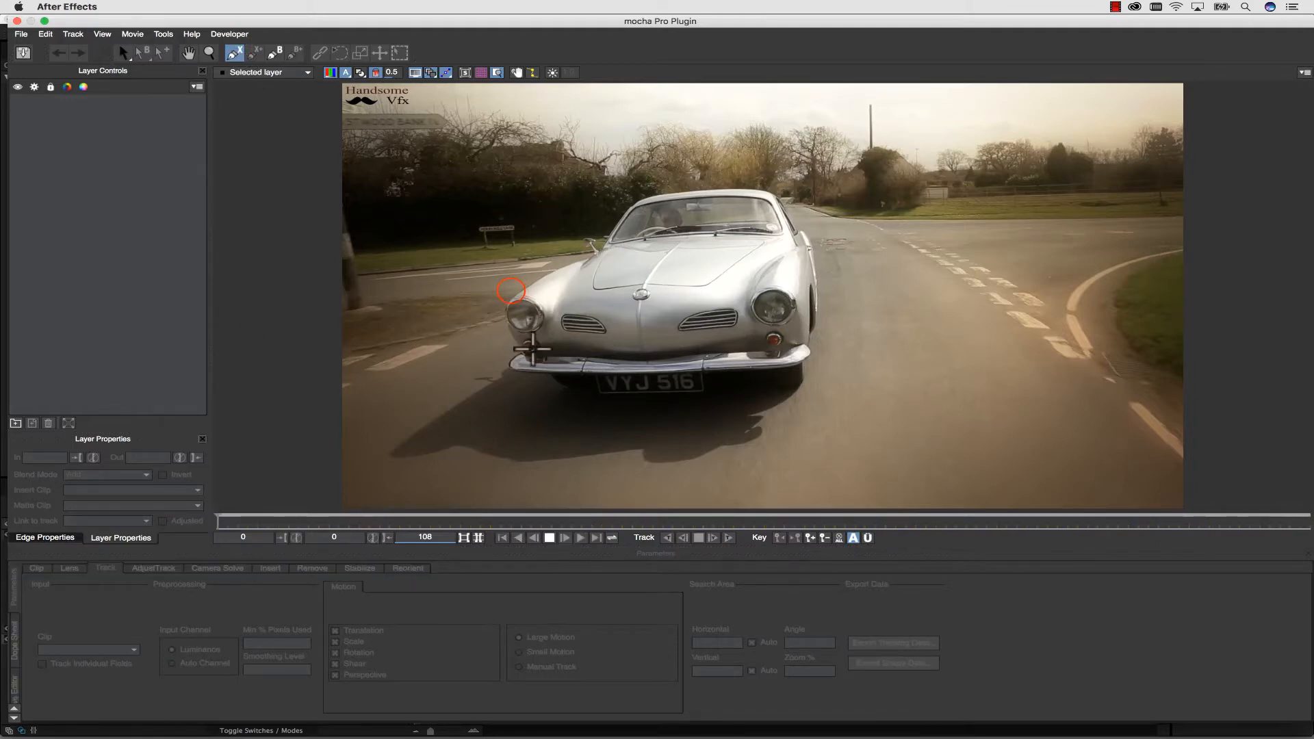
pyautogui.click(582, 304)
pyautogui.click(645, 307)
pyautogui.click(706, 291)
pyautogui.click(776, 280)
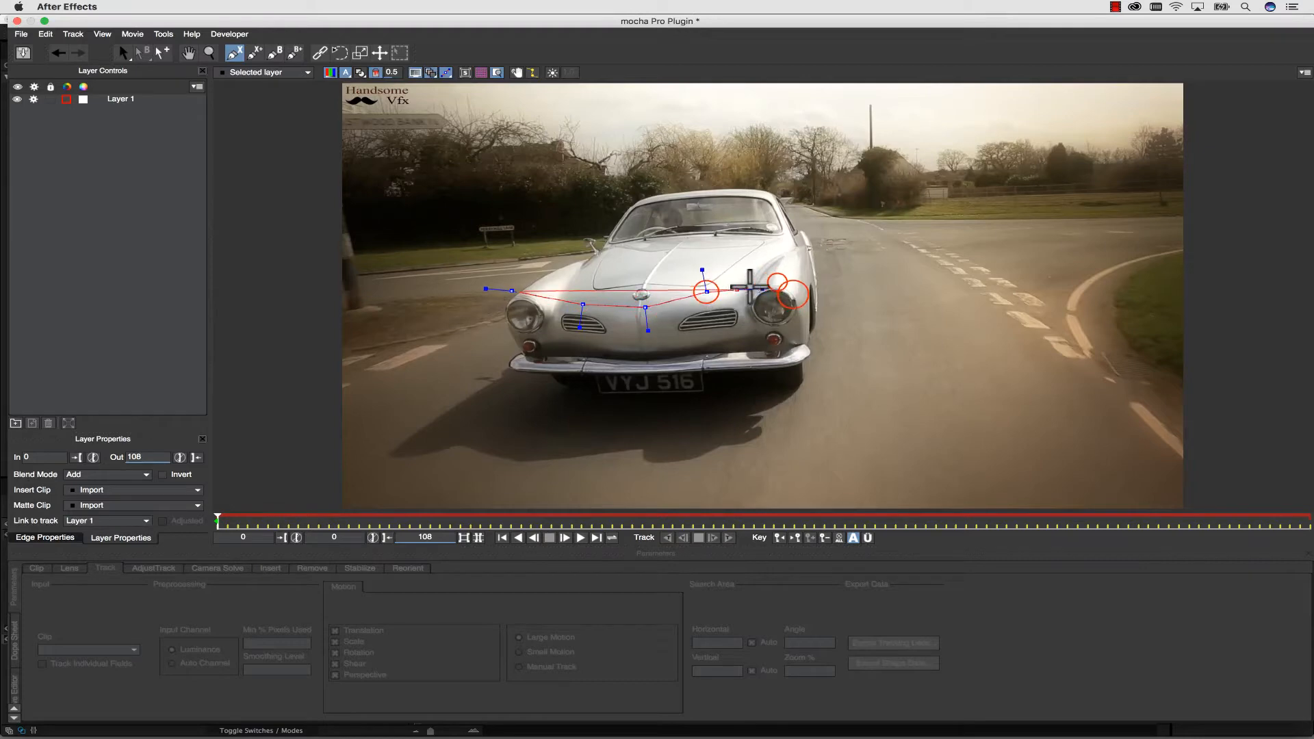
pyautogui.click(794, 294)
pyautogui.click(796, 317)
pyautogui.click(785, 334)
pyautogui.click(666, 338)
pyautogui.click(566, 345)
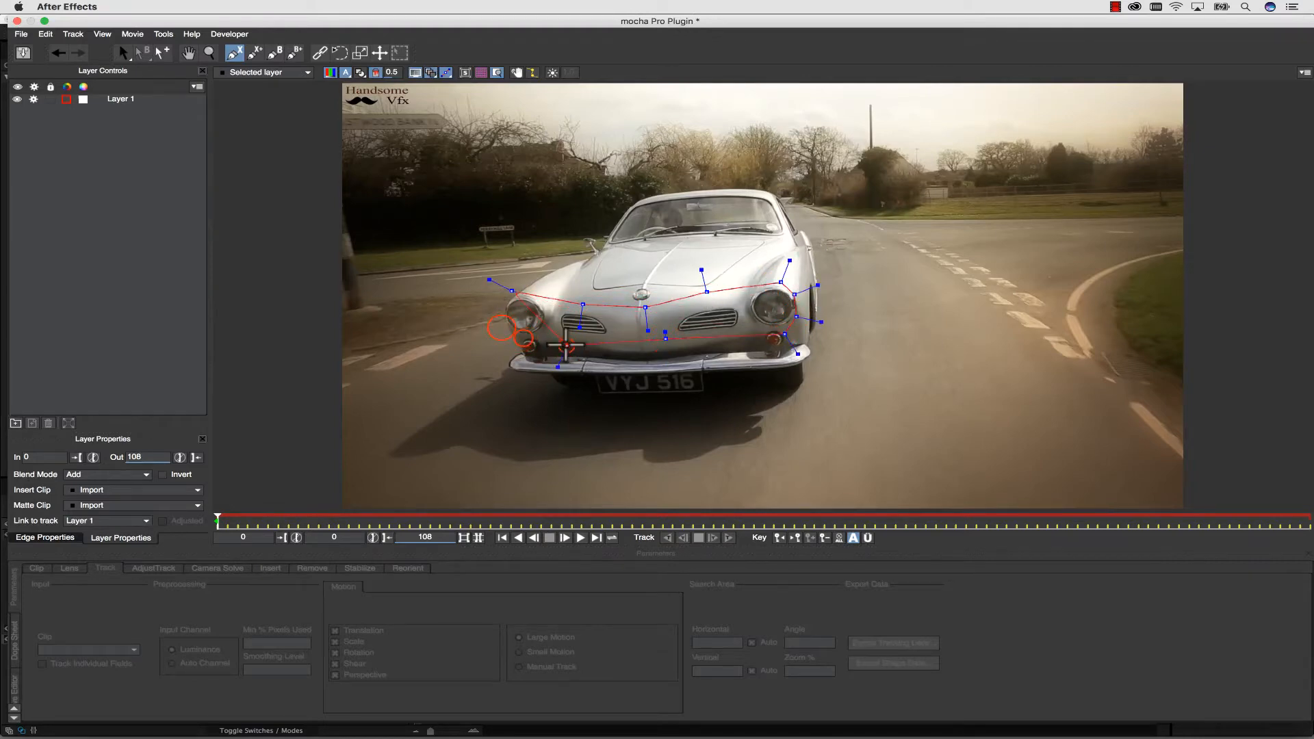
pyautogui.click(522, 338)
pyautogui.click(502, 327)
pyautogui.click(504, 305)
pyautogui.rightClick(490, 296)
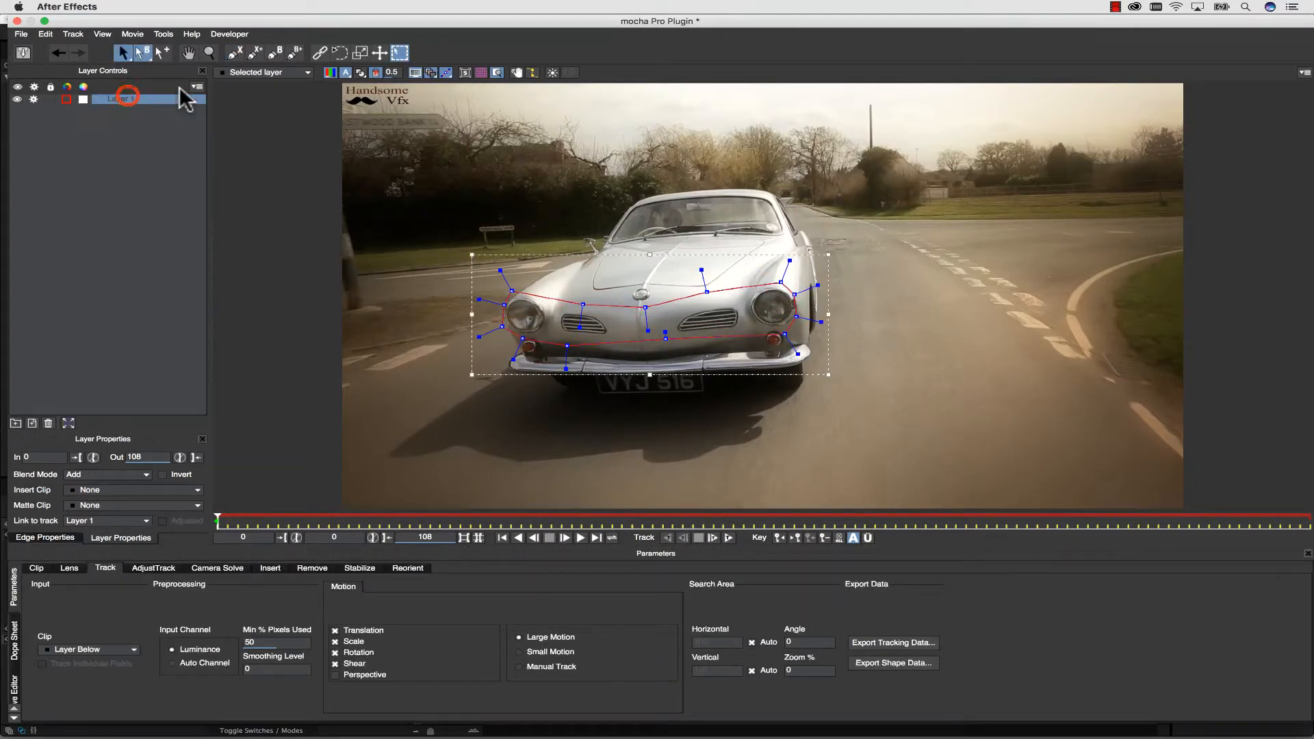
# Rename the layer holding the car-front shape to "front car track".
pyautogui.doubleClick(127, 98)
pyautogui.write('front car ')
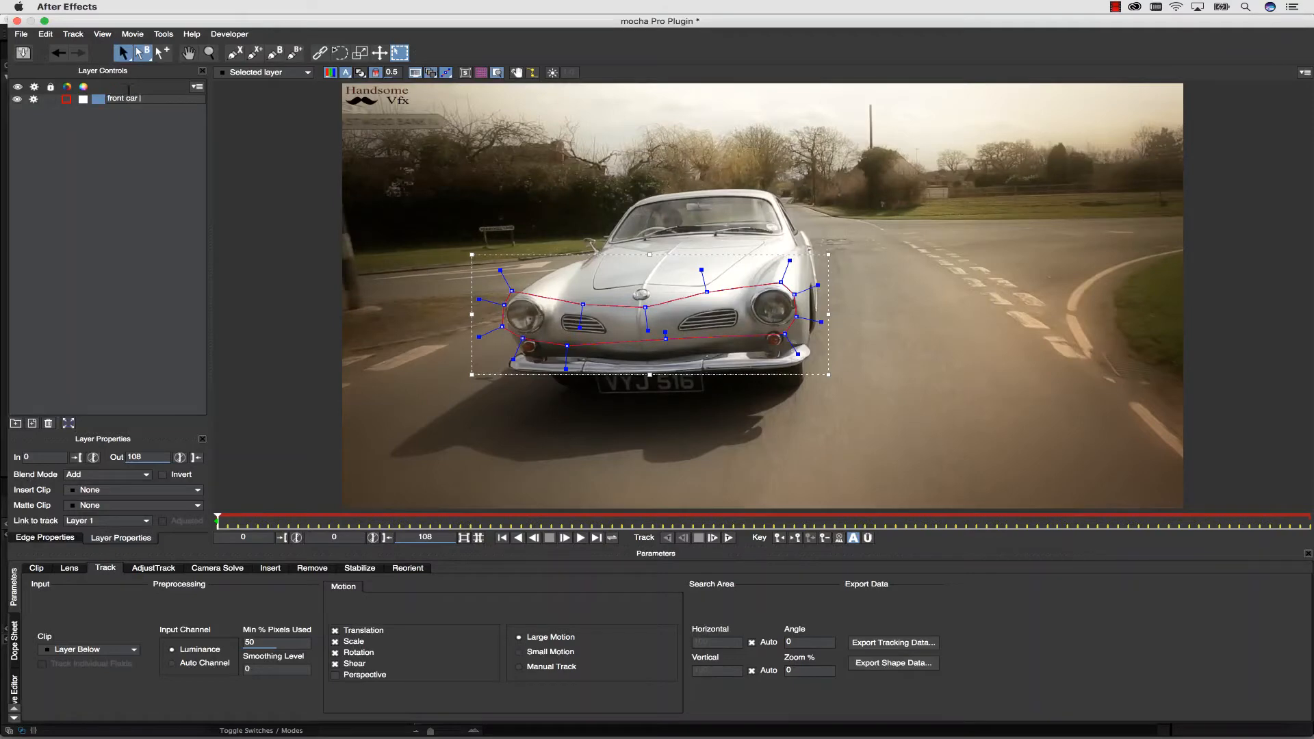
pyautogui.write('track')
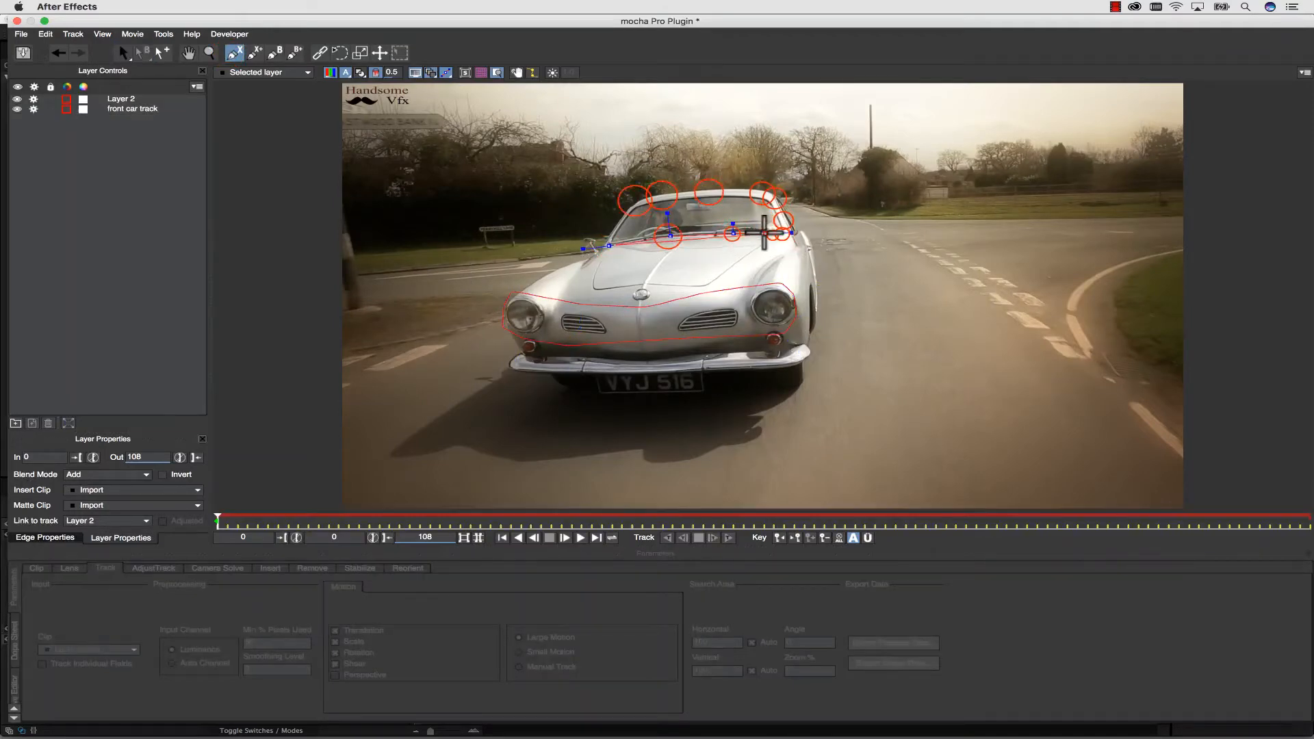
# Draw a closed X-Spline on its own layer around the car's windshield and roof edge at frame 0.
pyautogui.click(773, 235)
pyautogui.click(783, 234)
pyautogui.click(784, 220)
pyautogui.click(775, 198)
pyautogui.click(763, 194)
pyautogui.click(709, 192)
pyautogui.click(662, 195)
pyautogui.rightClick(560, 145)
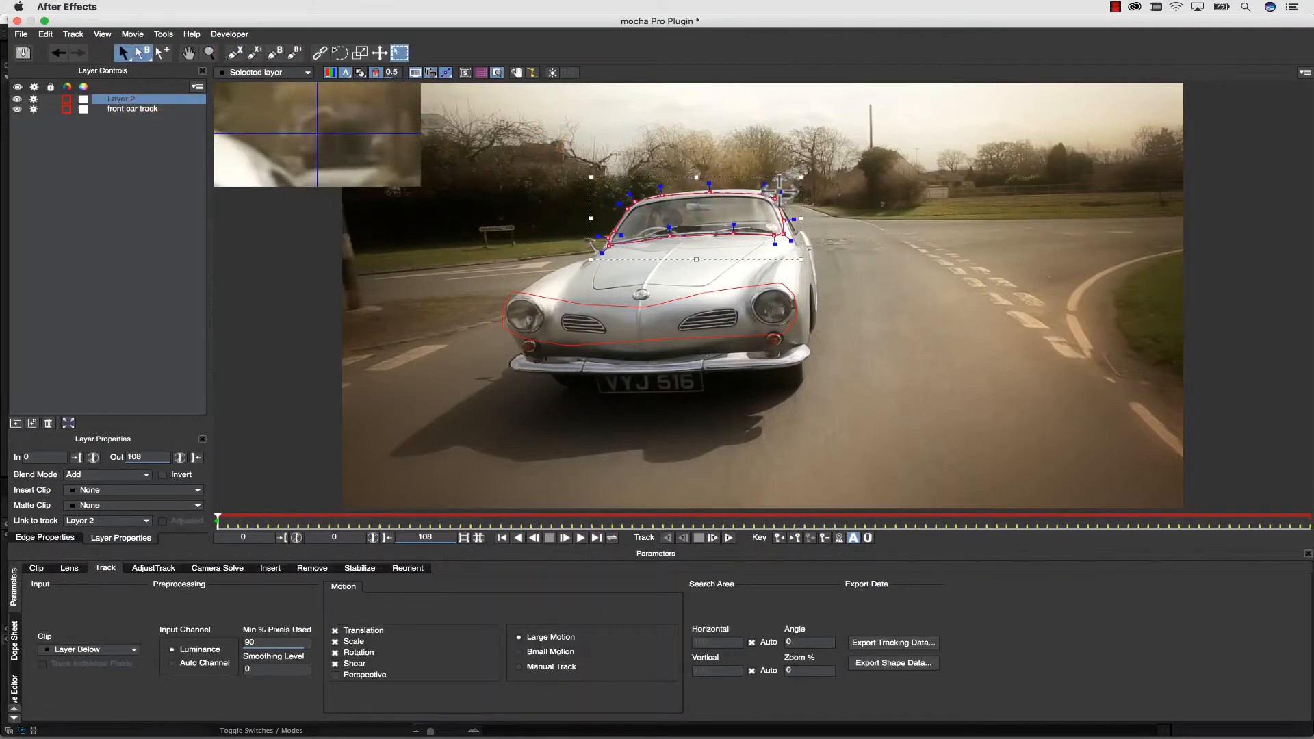
# Rename the layer holding the windshield shape to "windshield".
pyautogui.doubleClick(148, 97)
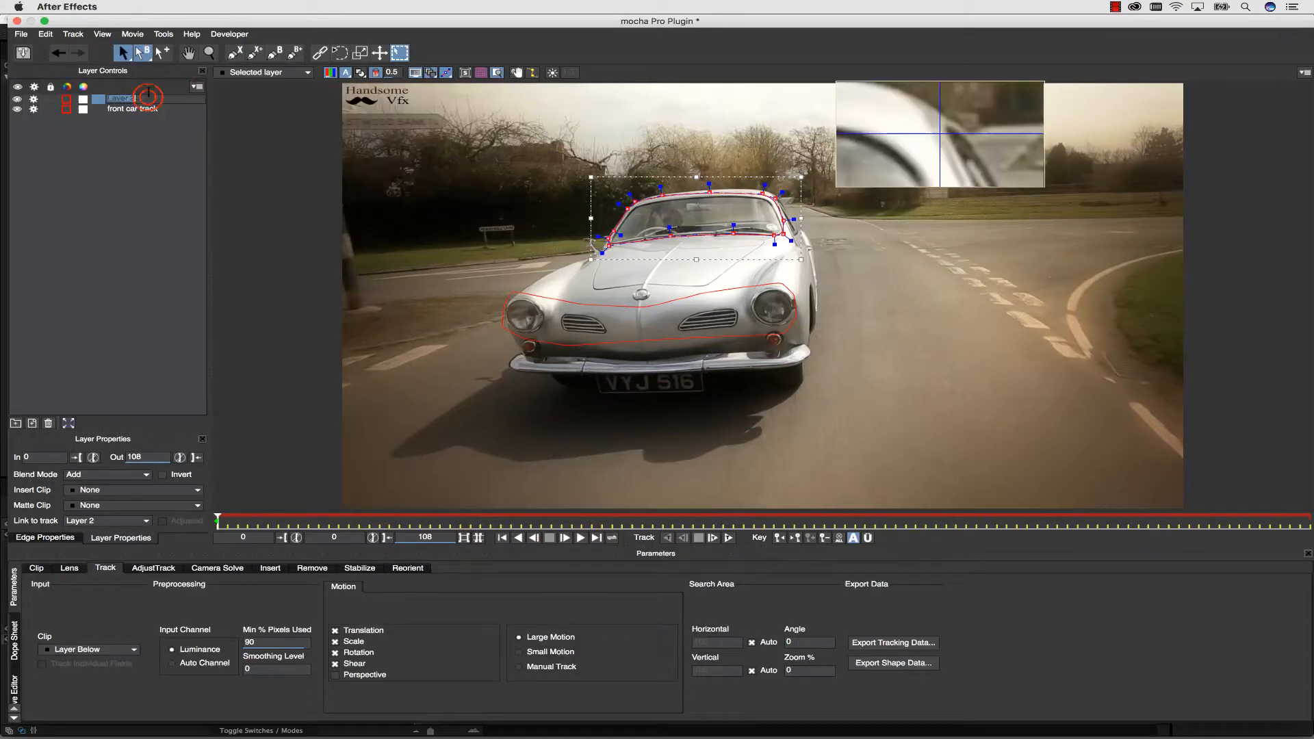
pyautogui.write('windshield')
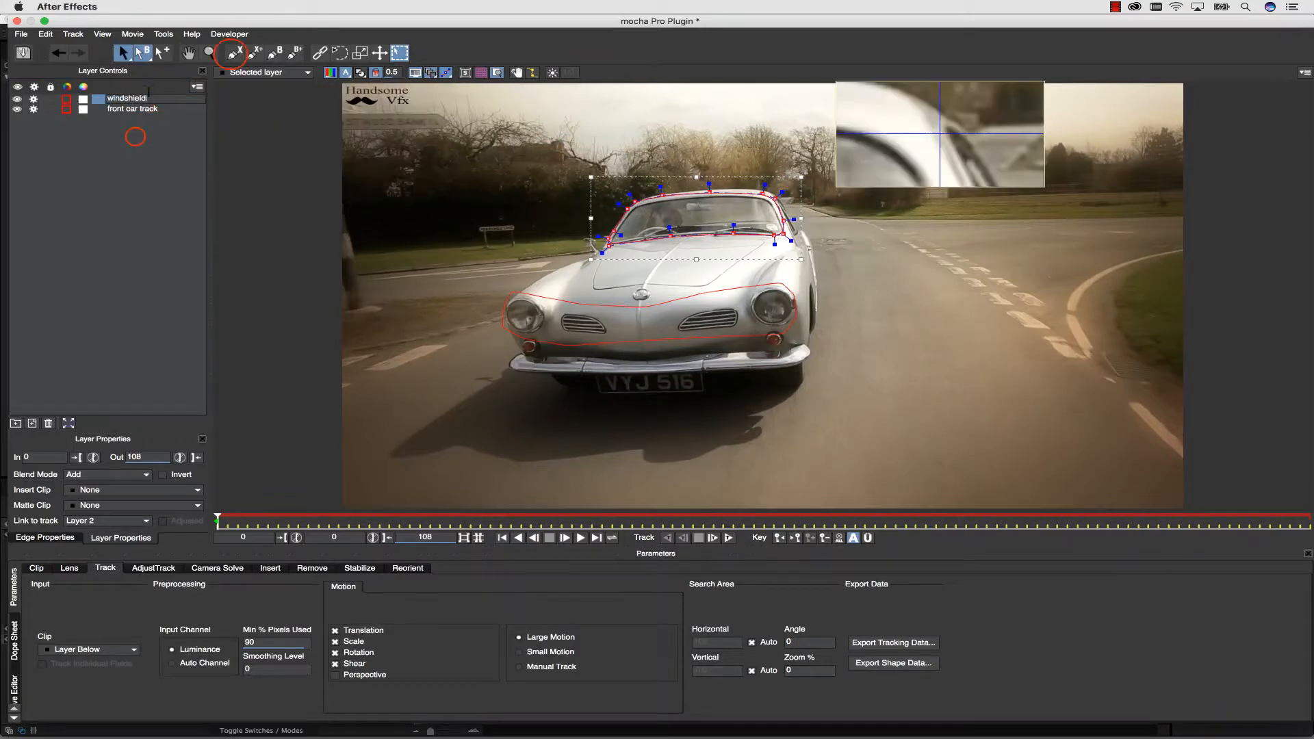
pyautogui.click(135, 137)
# Draw a closed X-Spline on a separate layer over the bright sky above the car and nudge one lower point slightly down.
pyautogui.click(234, 53)
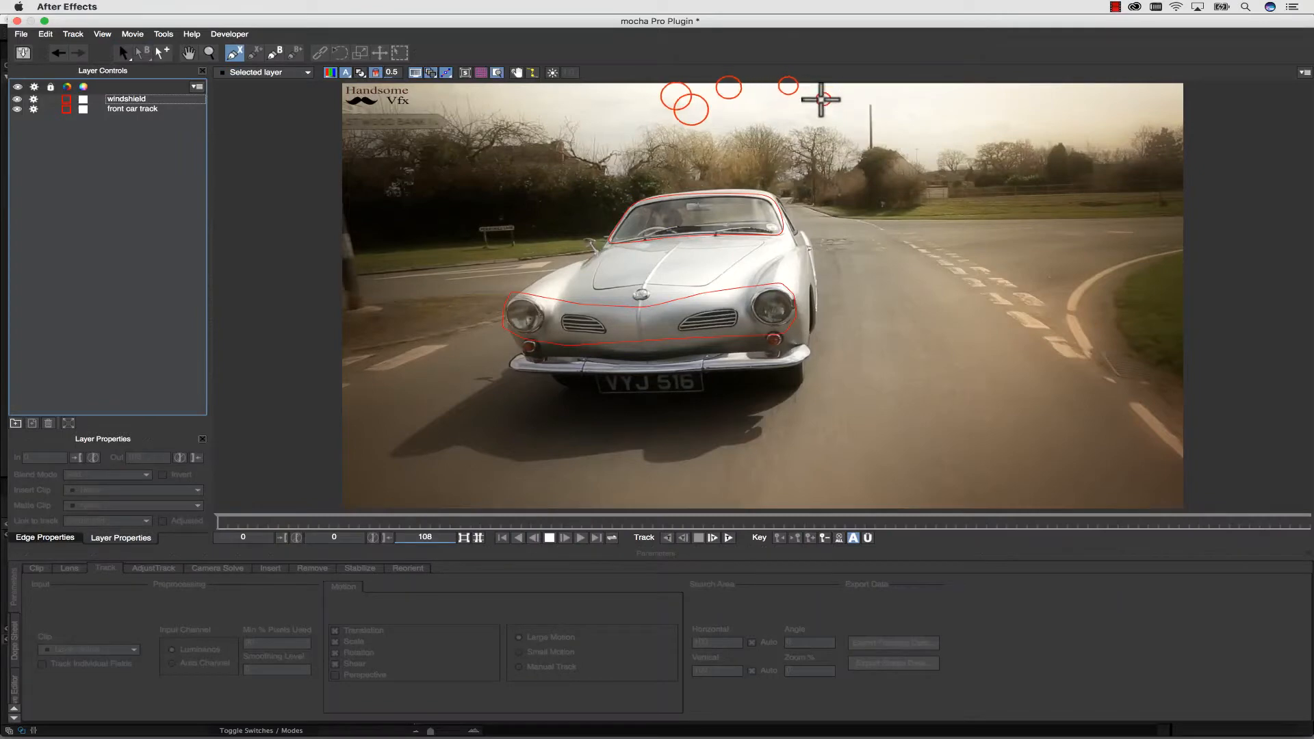
pyautogui.click(823, 99)
pyautogui.click(789, 85)
pyautogui.click(729, 88)
pyautogui.click(676, 96)
pyautogui.click(692, 109)
pyautogui.click(738, 116)
pyautogui.click(779, 118)
pyautogui.click(822, 121)
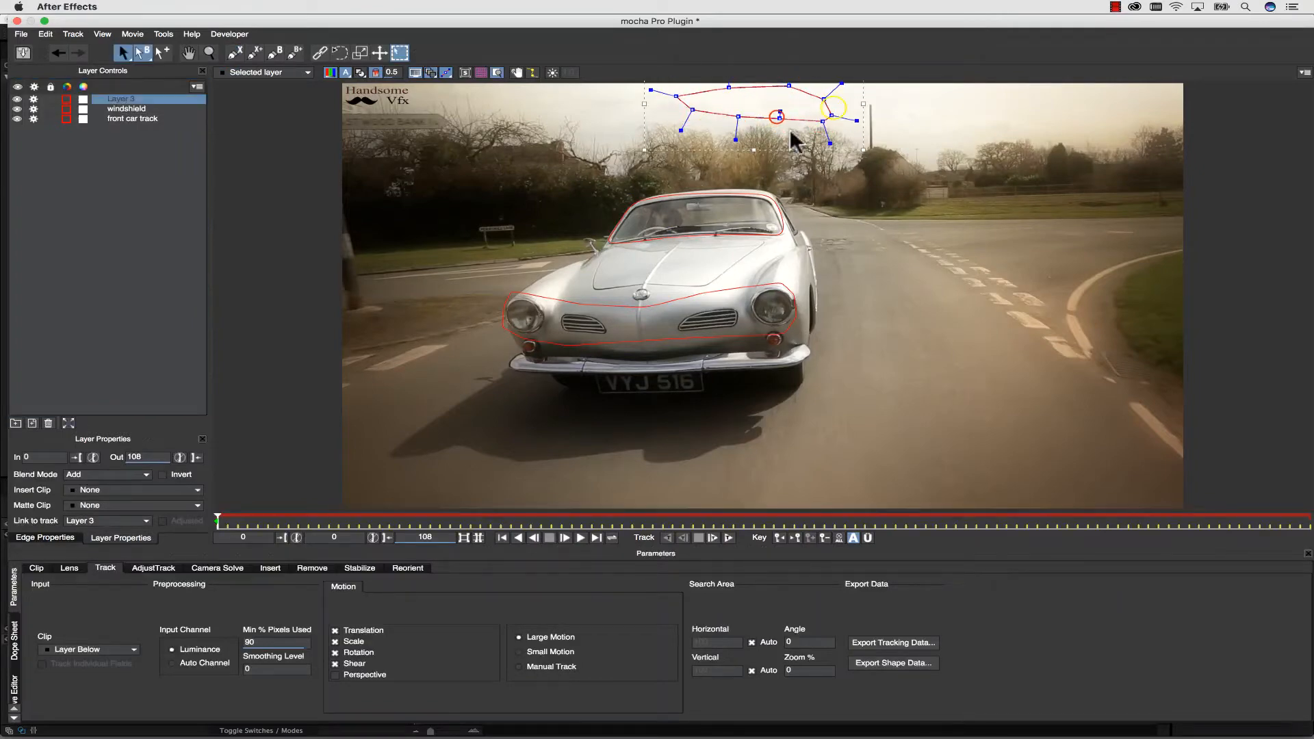
pyautogui.moveTo(779, 118); pyautogui.dragTo(779, 122)
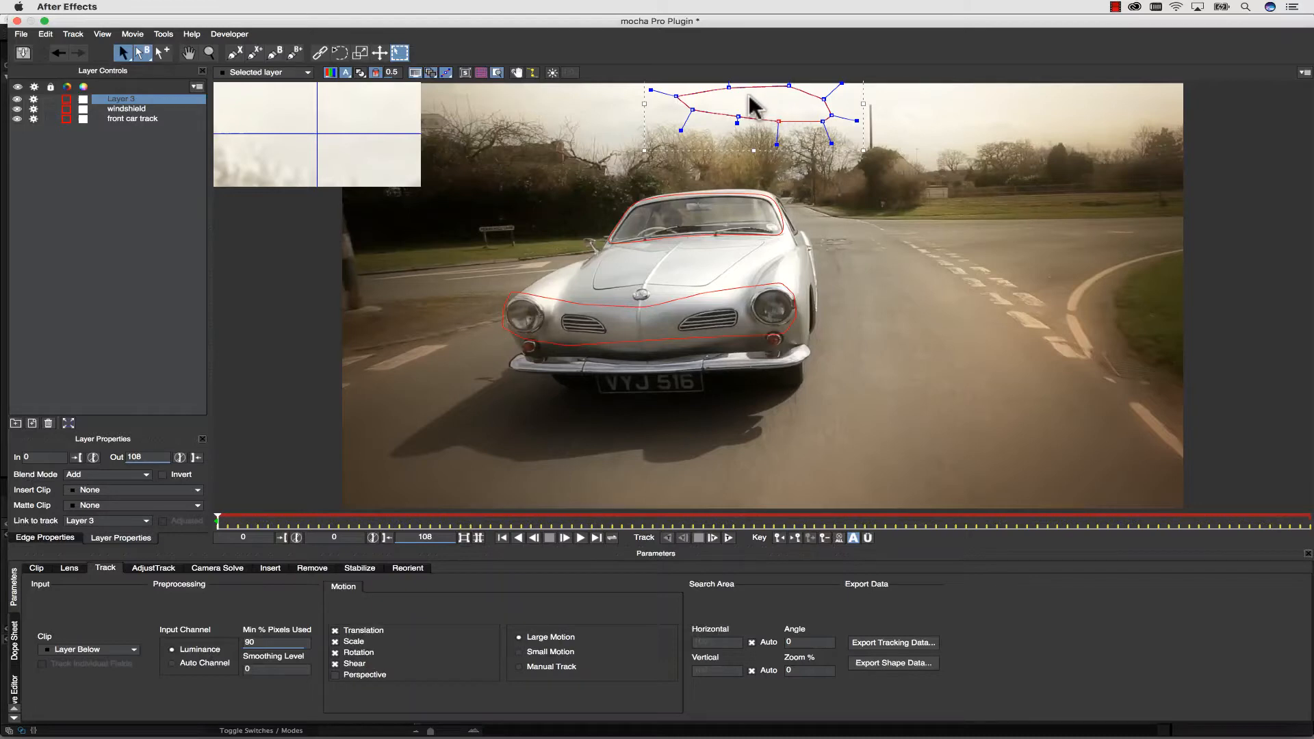
# Turn off Shear tracking for the sky layer and display its planar surface.
pyautogui.click(499, 73)
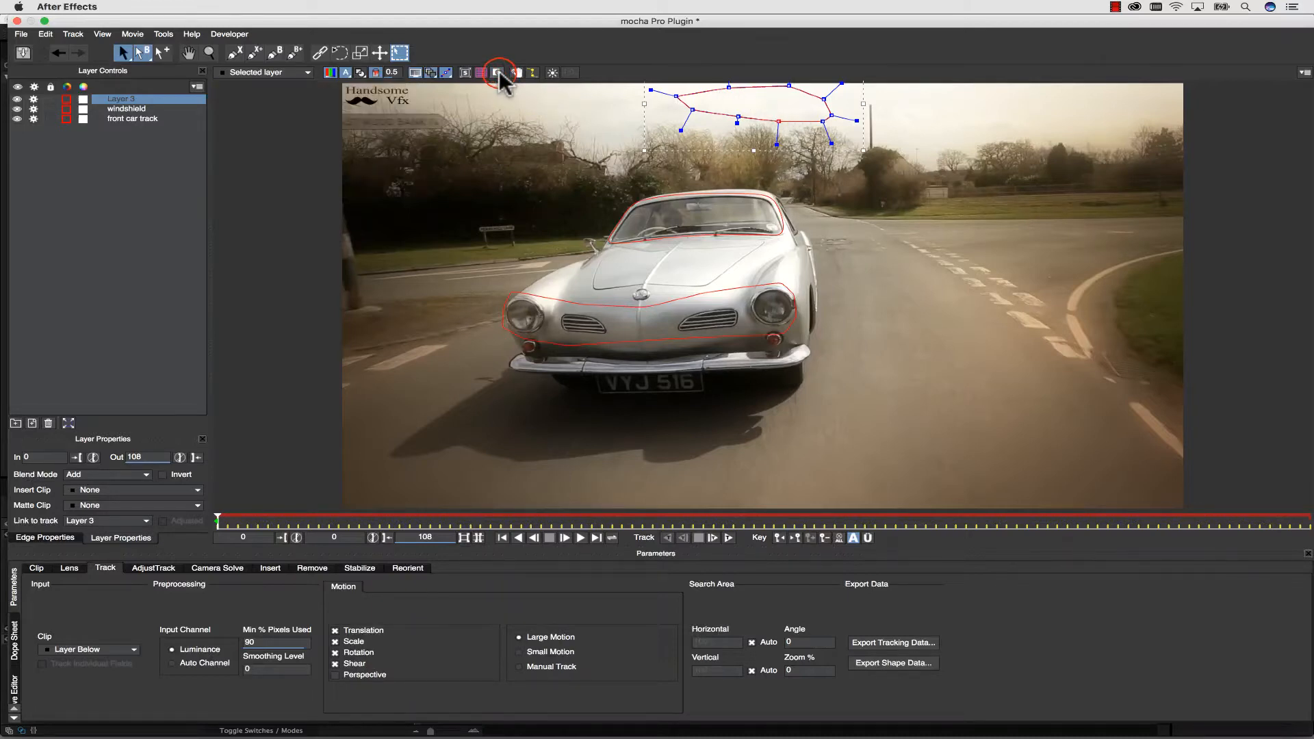
pyautogui.click(336, 664)
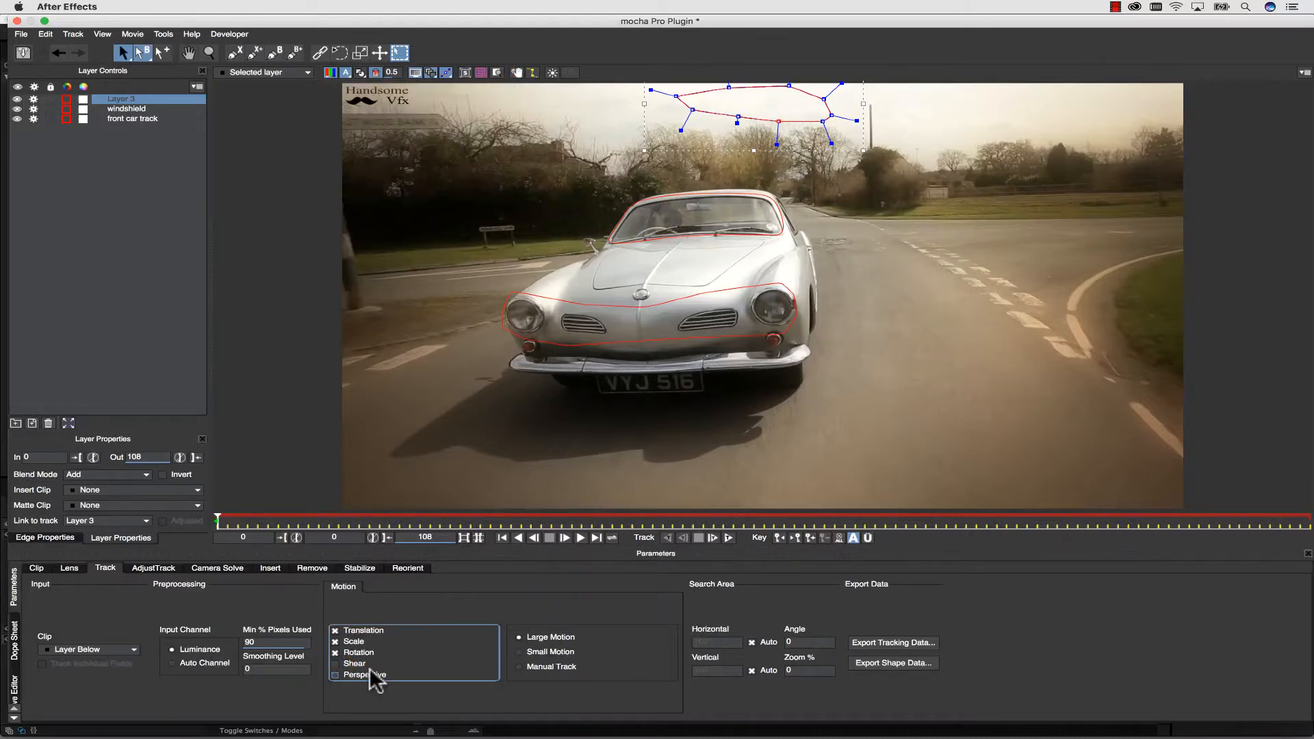
pyautogui.click(468, 71)
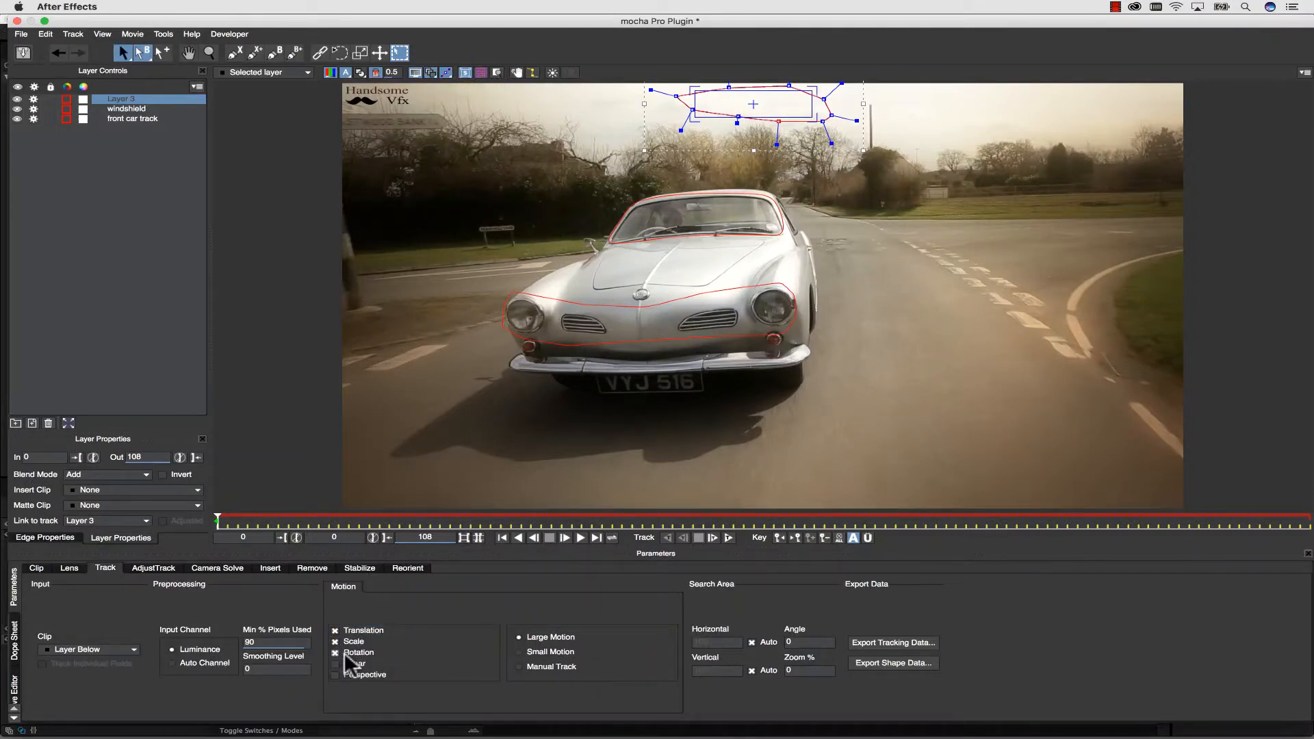
# Rename the layer holding the sky shape to "sky track".
pyautogui.doubleClick(124, 98)
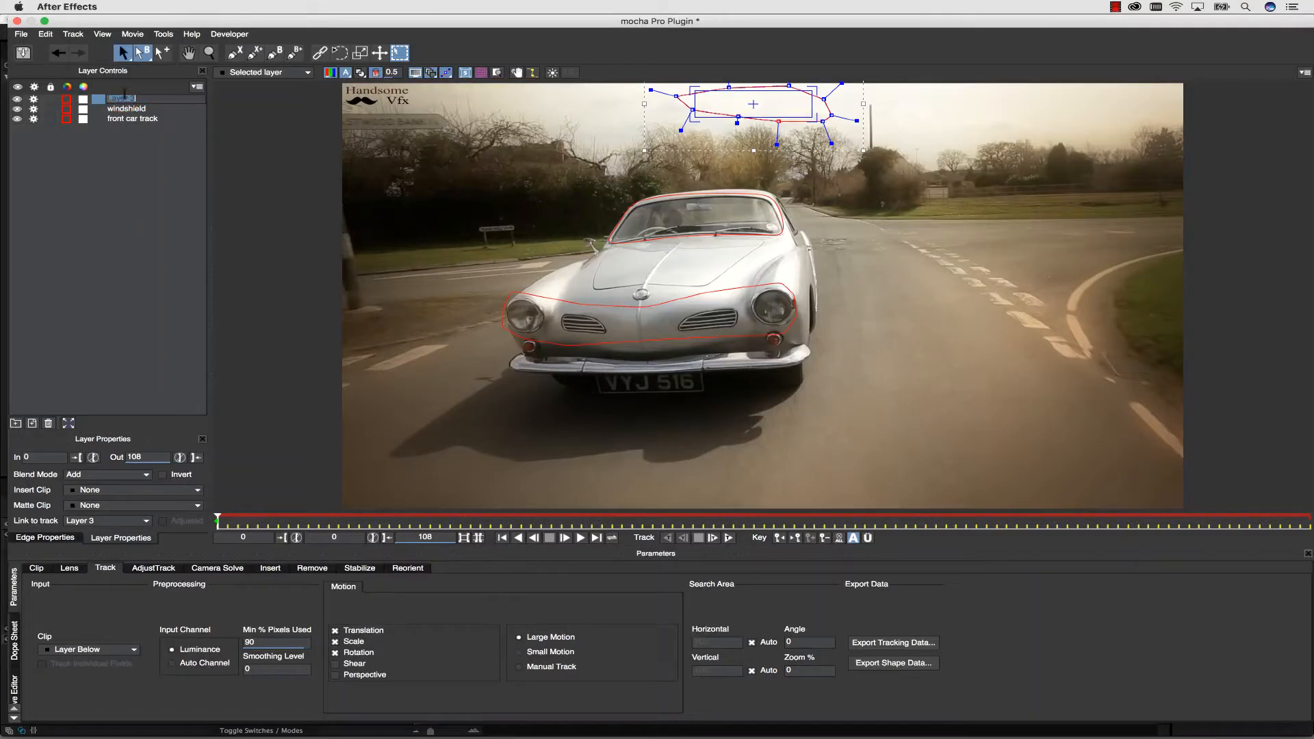
pyautogui.write('cl')
pyautogui.write('y track')
# Select the sky track, windshield and front car track layers and track them forward from frame 0, stopping at frame 102.
pyautogui.click(127, 110)
pyautogui.click(129, 118)
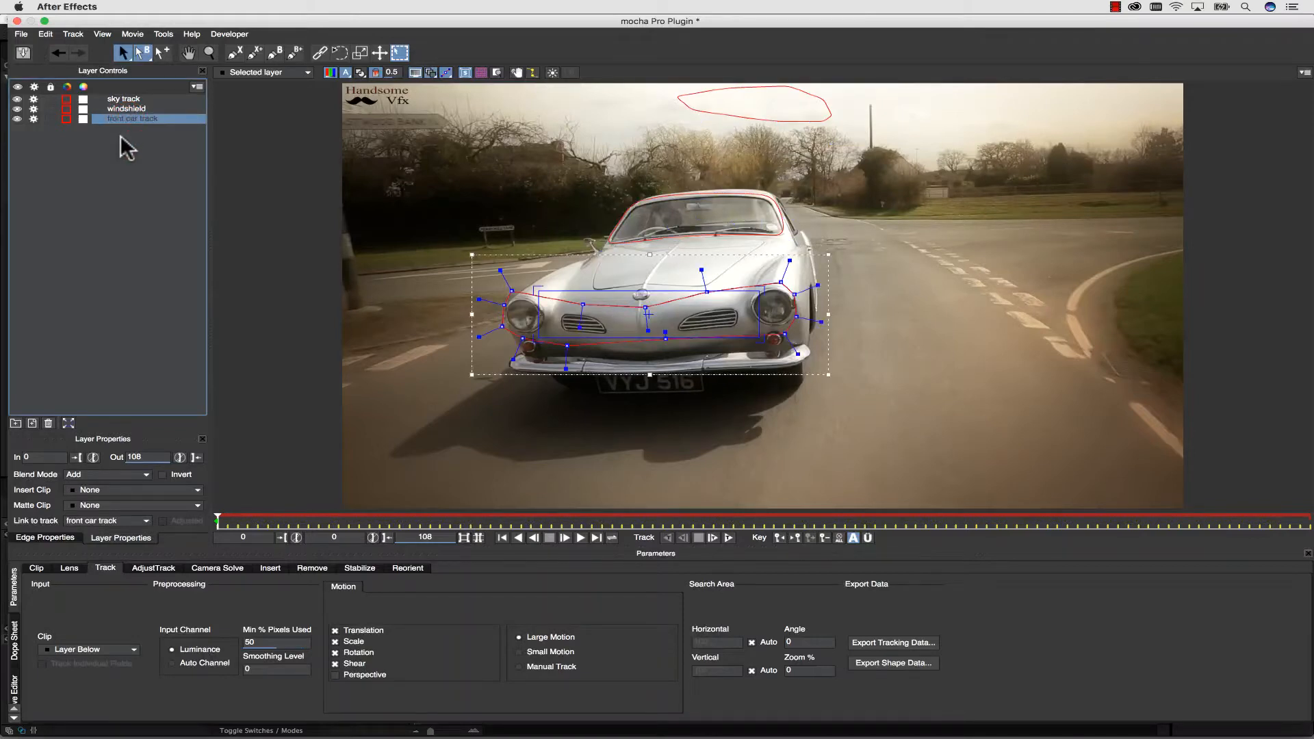
pyautogui.click(122, 100)
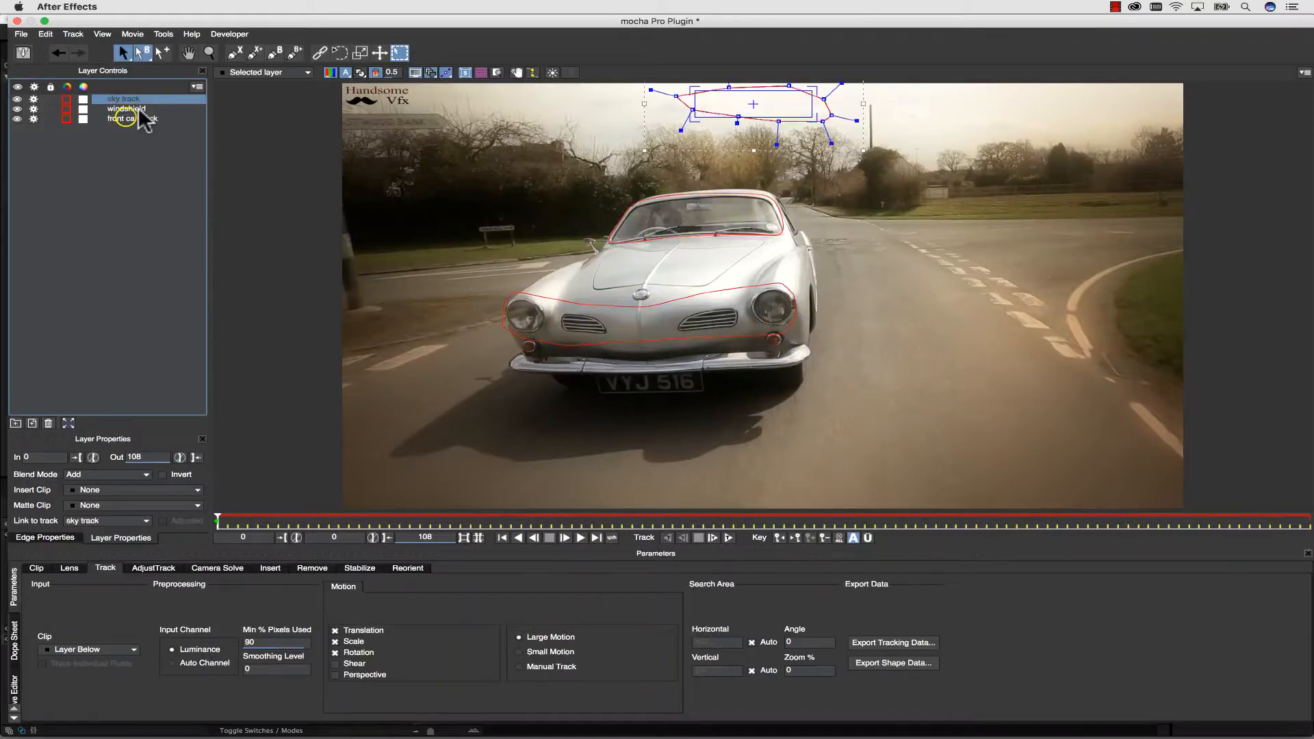
pyautogui.keyDown('shift'); pyautogui.click(130, 119); pyautogui.keyUp('shift')
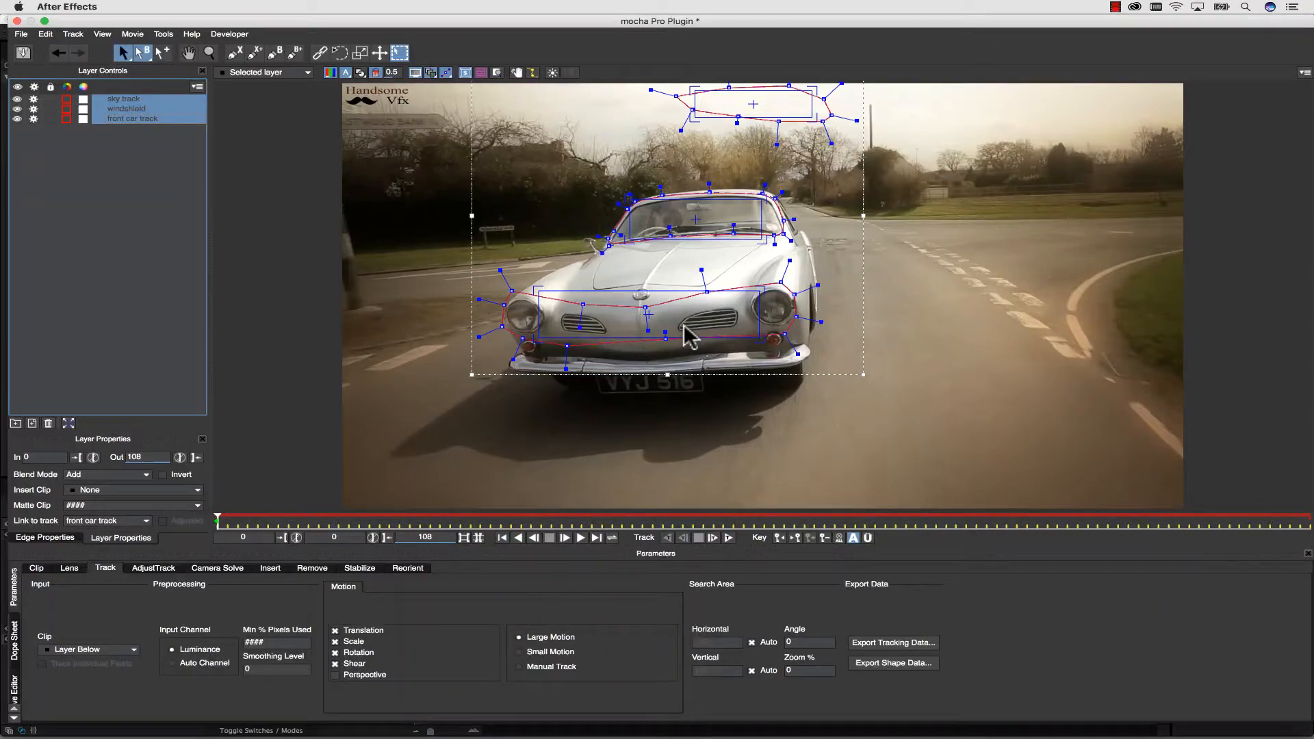
pyautogui.click(729, 538)
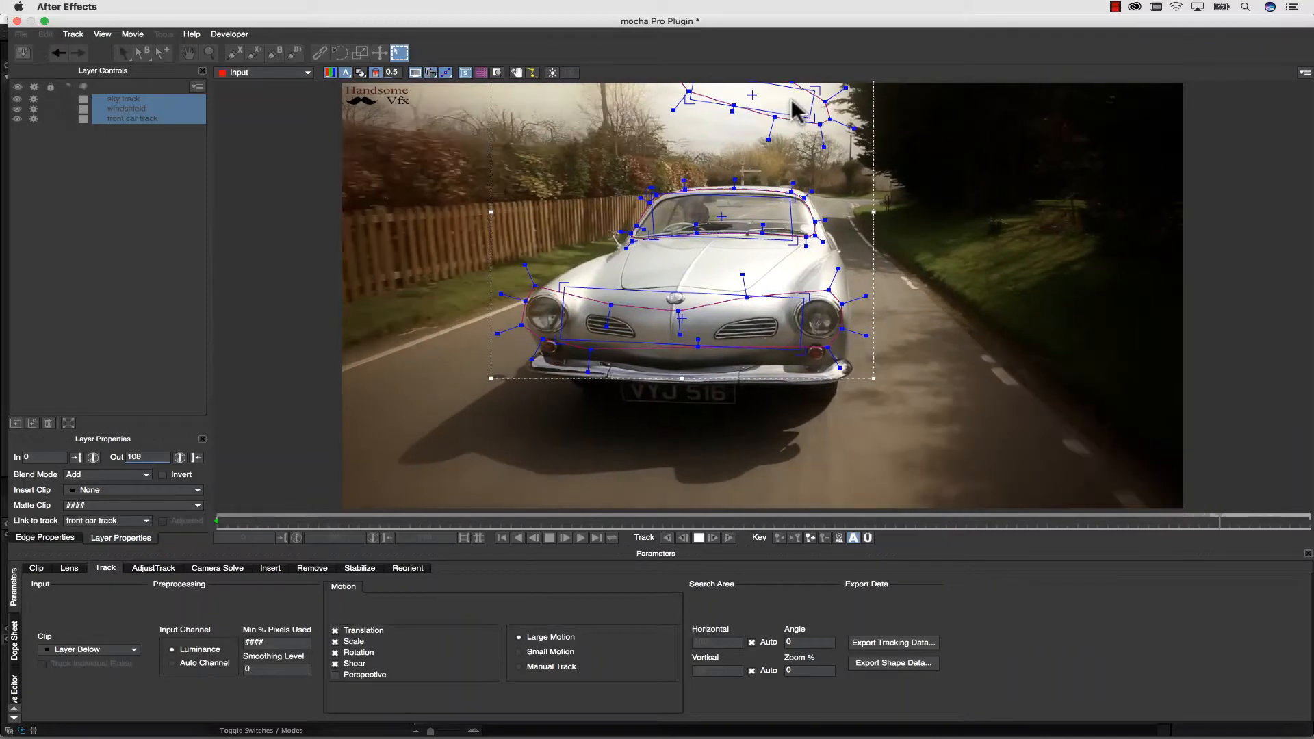
pyautogui.press('Escape')
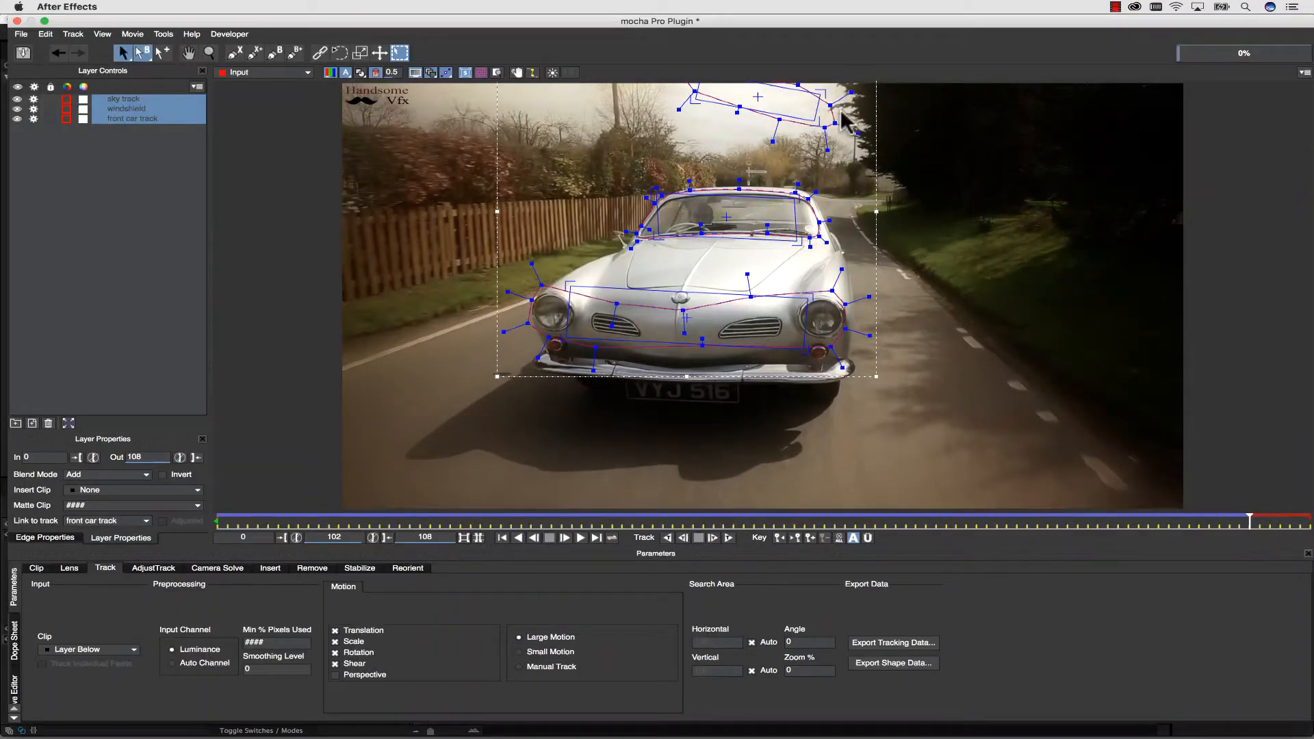
# Go back to frame 78, shift the sky shape down and left over open sky, and track forward again.
pyautogui.moveTo(1249, 520); pyautogui.dragTo(1006, 518)
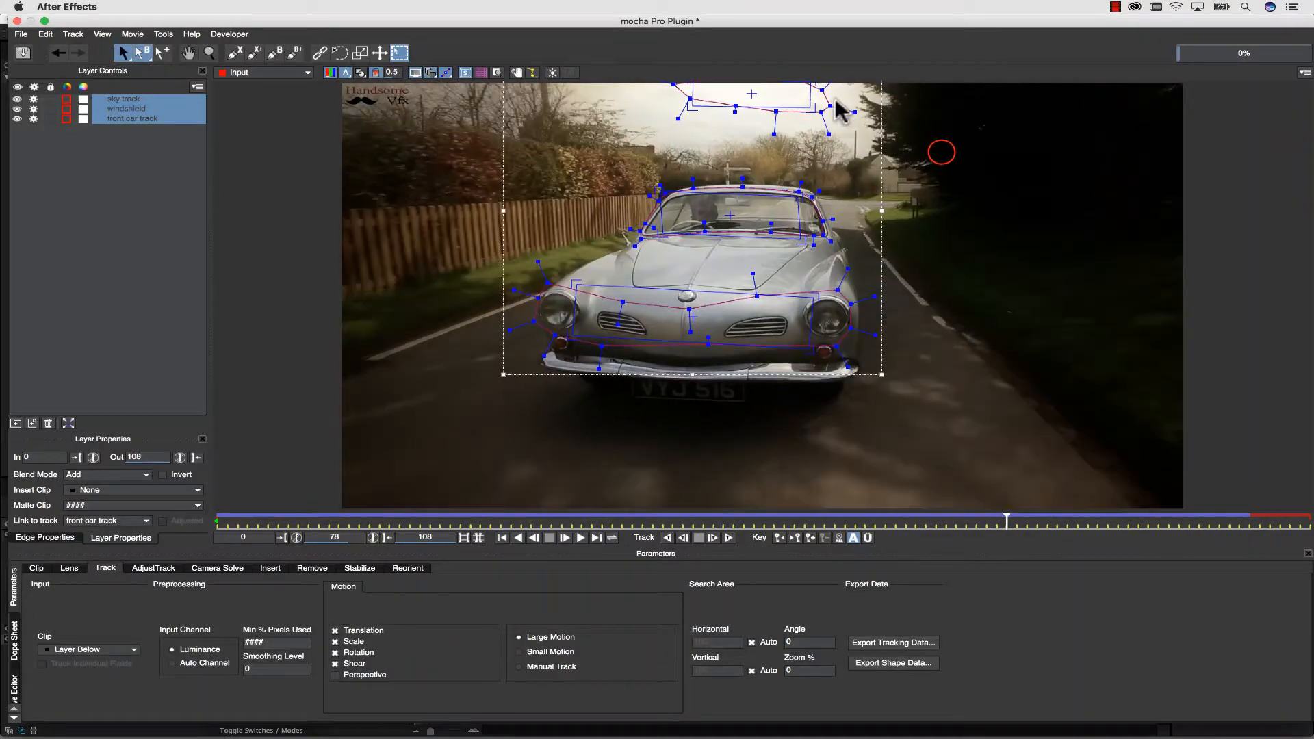
pyautogui.click(669, 86)
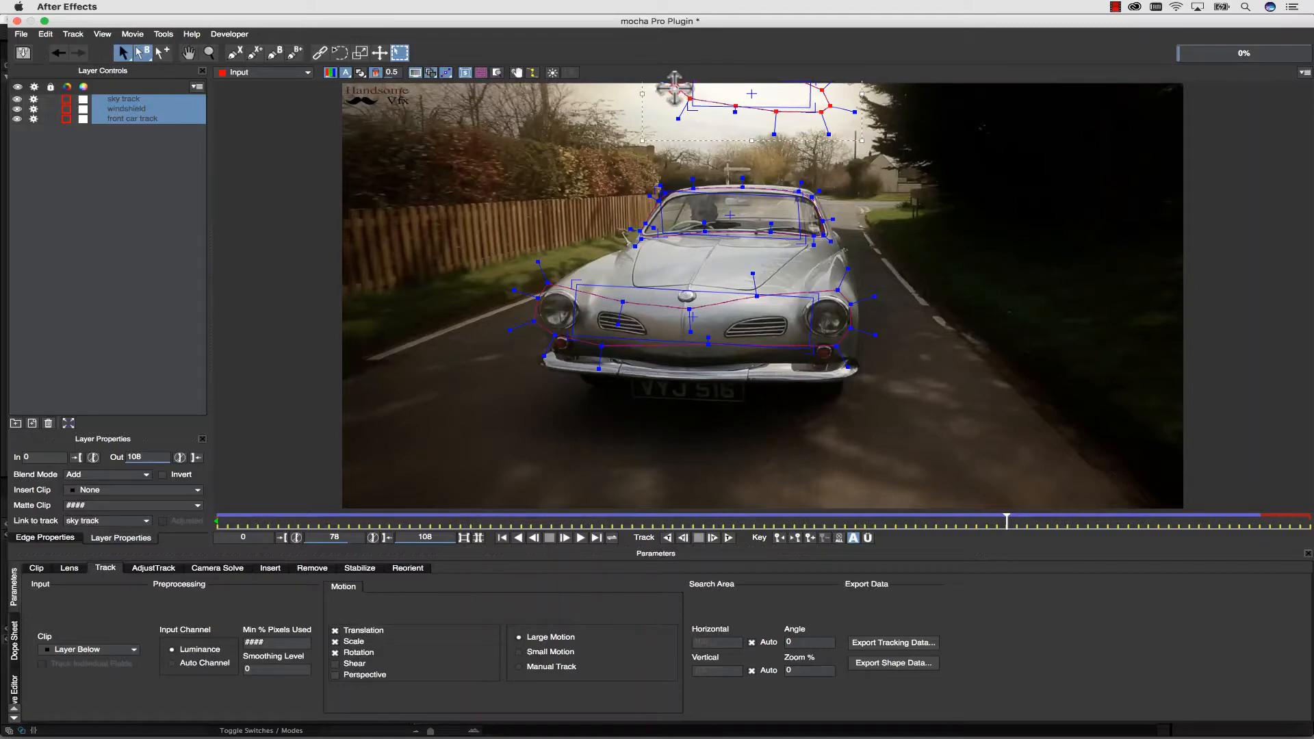
pyautogui.moveTo(674, 88); pyautogui.dragTo(650, 108)
pyautogui.click(729, 538)
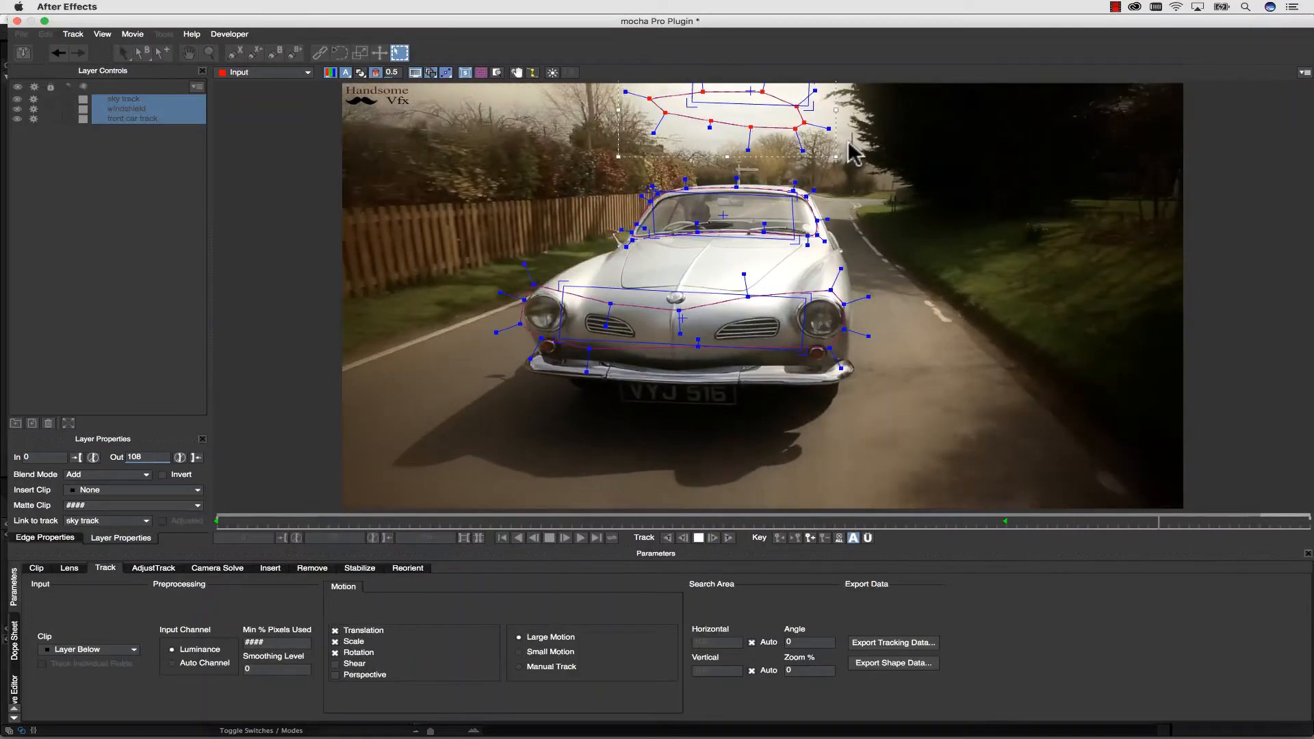
pyautogui.press('Escape')
# At frame 97, pull the sky shape's left points inward, track through the last frame, and return to frame 0 with the layers deselected.
pyautogui.moveTo(1270, 520); pyautogui.dragTo(1200, 520)
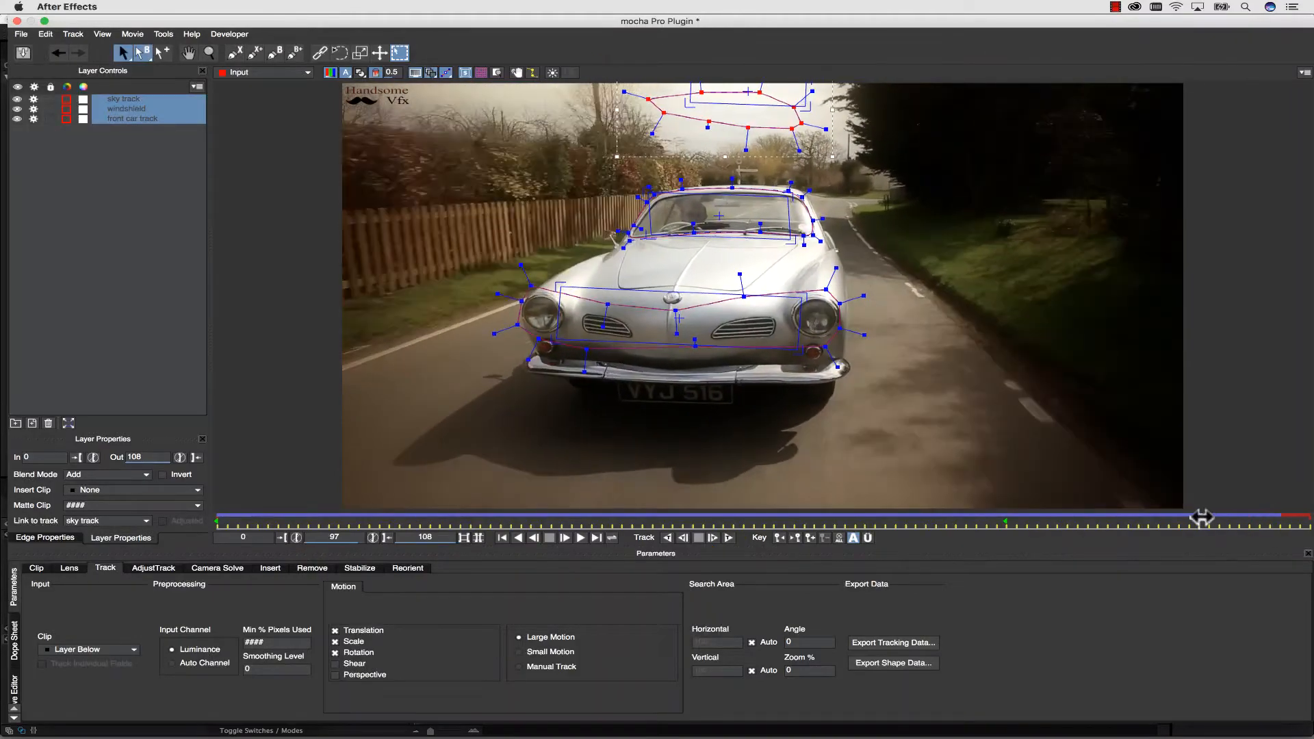
pyautogui.click(681, 142)
pyautogui.click(649, 98)
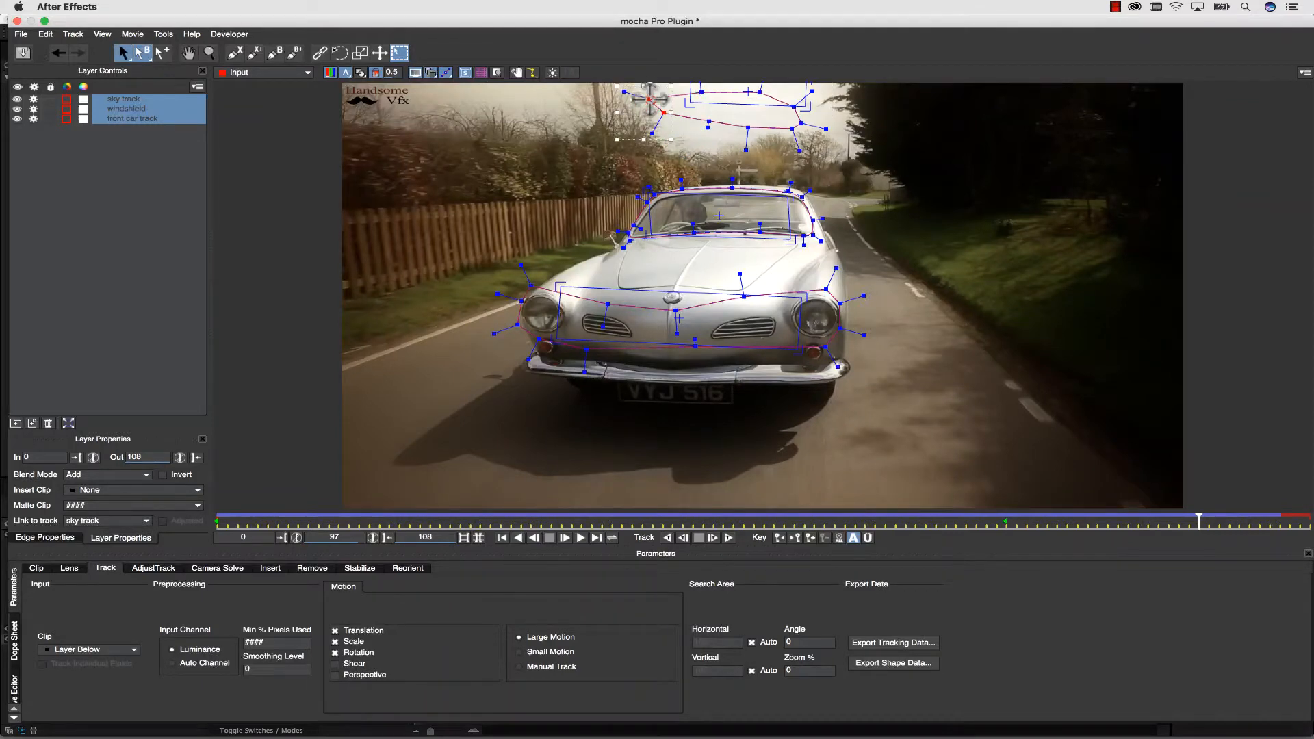
pyautogui.click(713, 538)
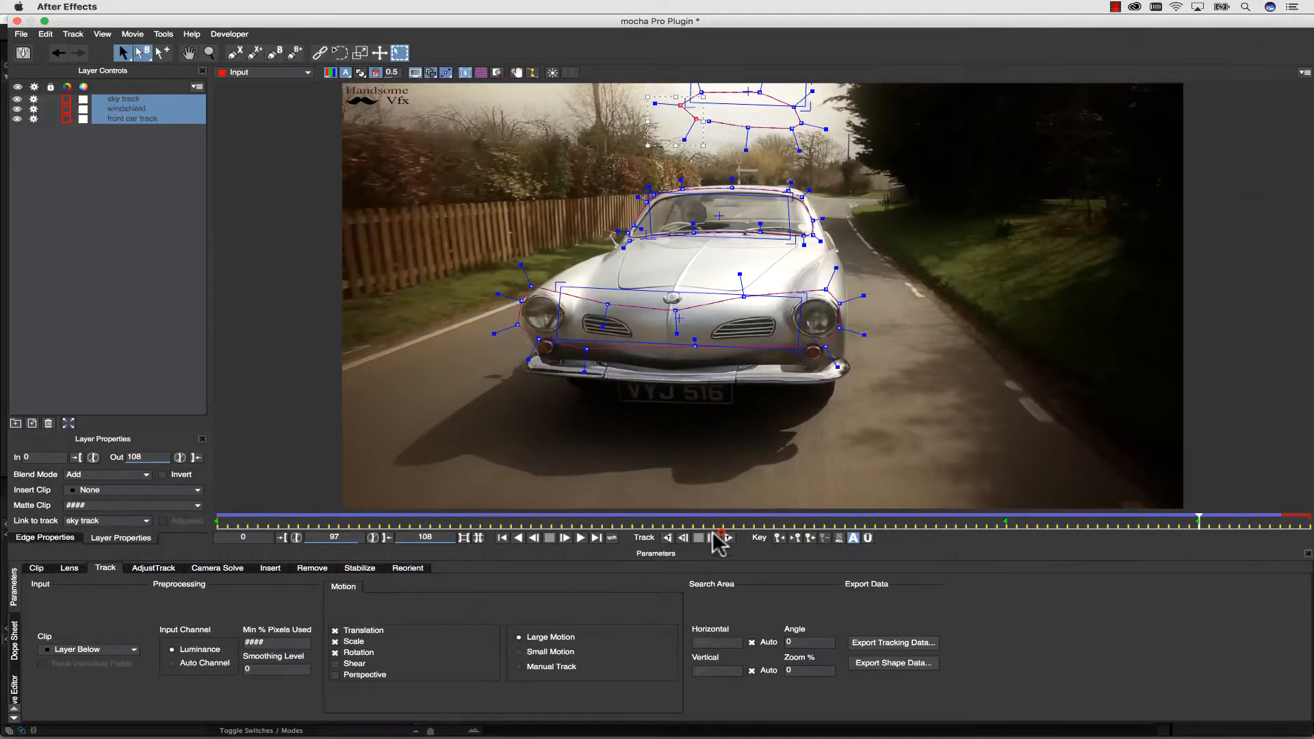
pyautogui.moveTo(1181, 523); pyautogui.dragTo(221, 489)
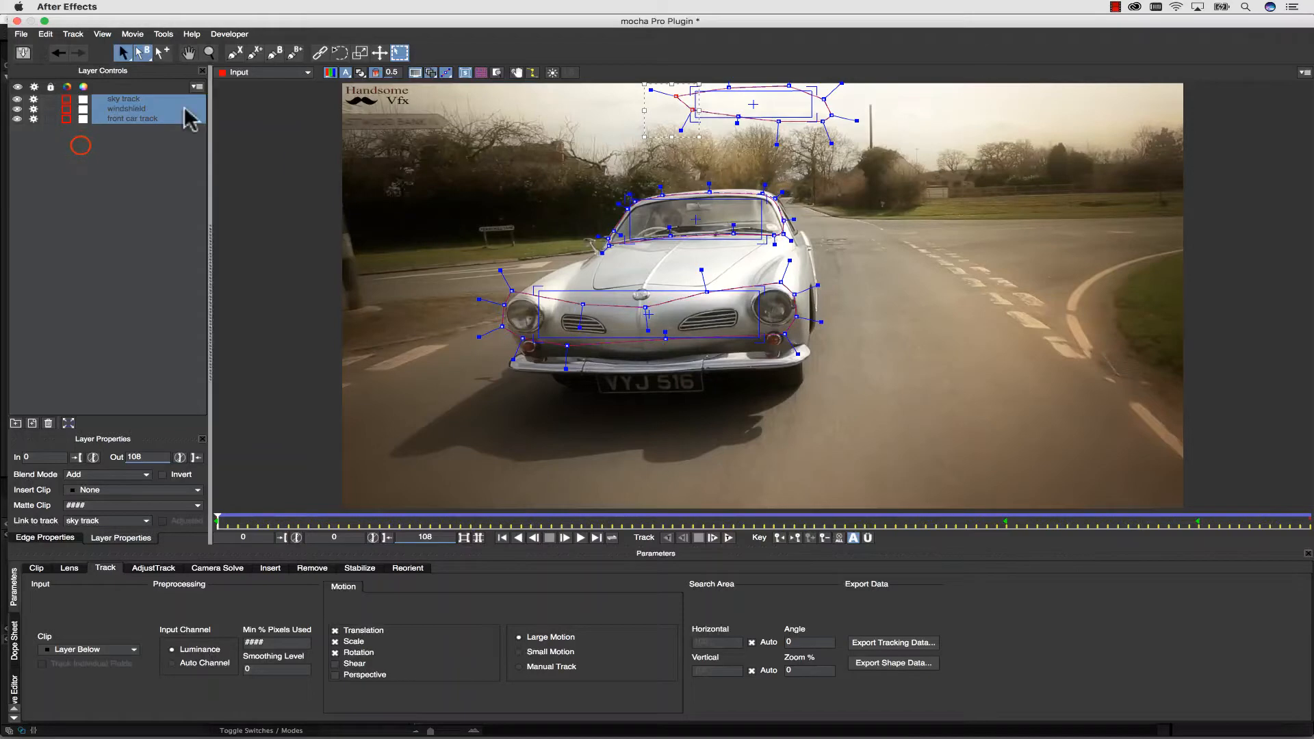
pyautogui.click(81, 144)
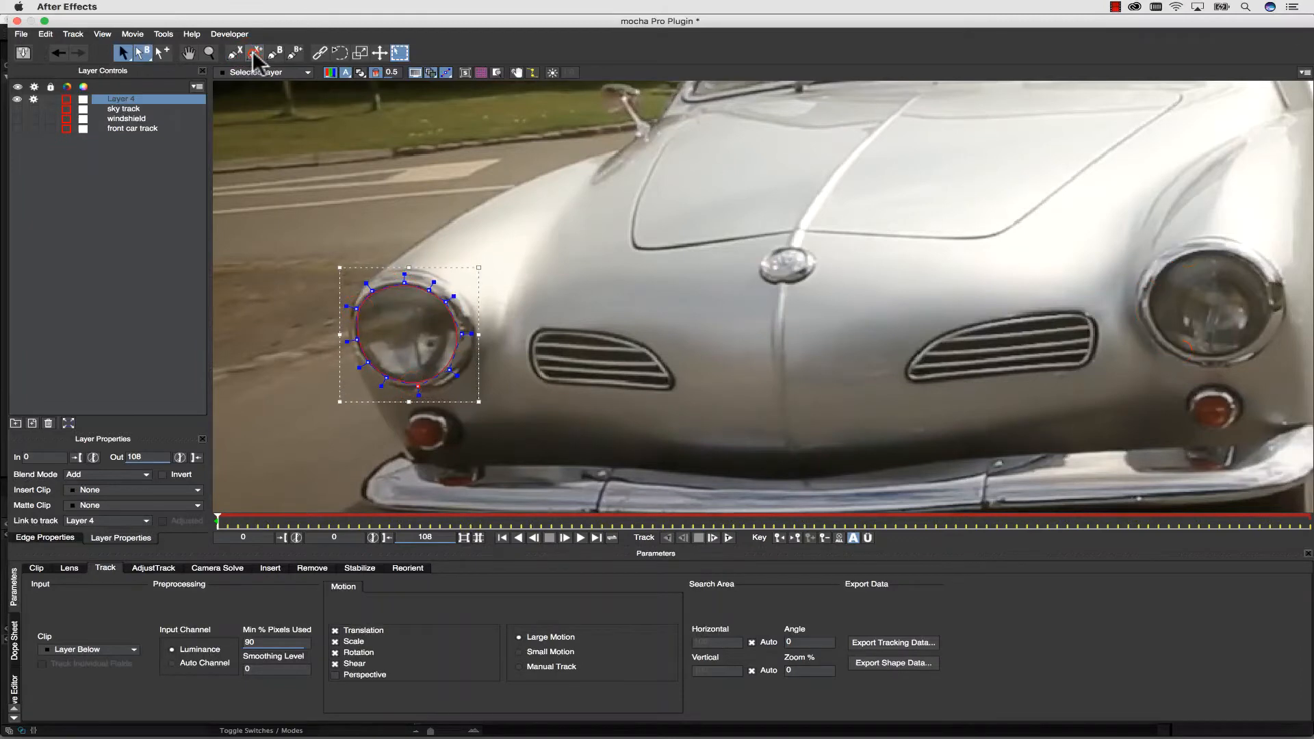
# Add a second closed X-Spline to Layer 4 around the headlight on the image's right side at frame 0.
pyautogui.click(254, 55)
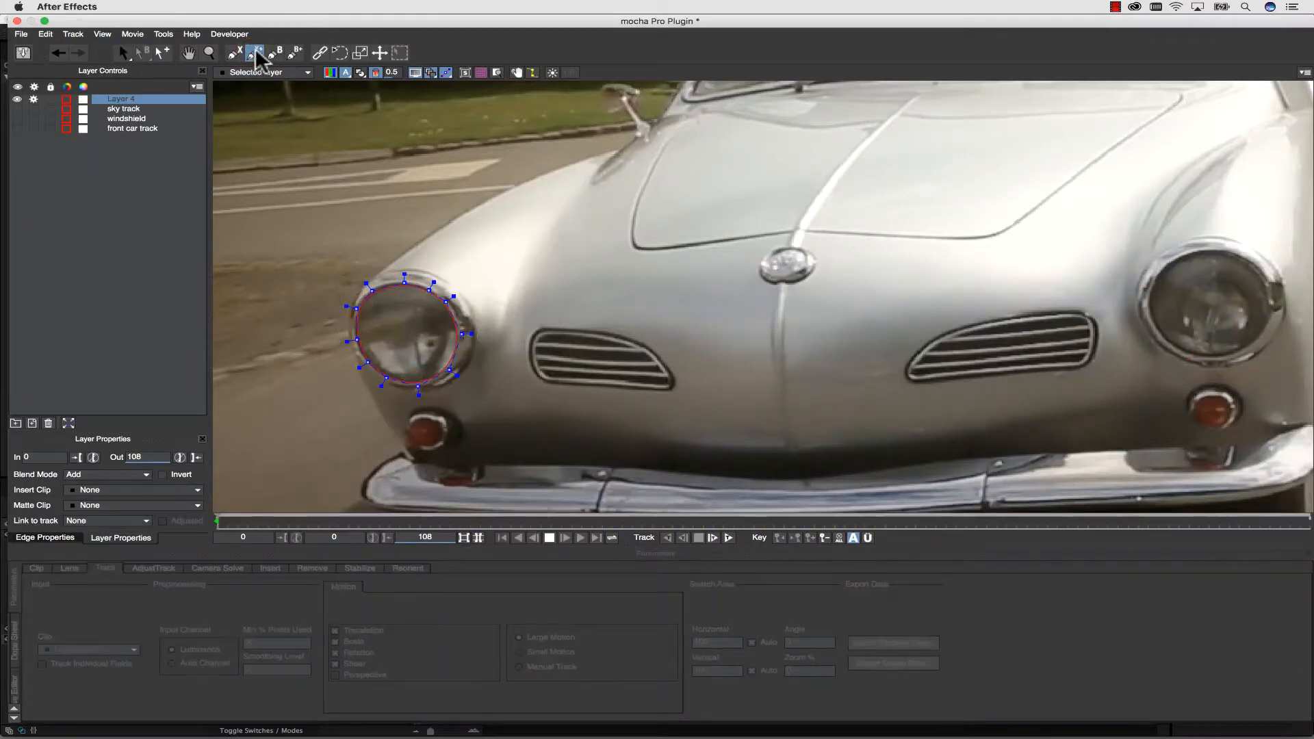
pyautogui.click(1181, 351)
pyautogui.click(1165, 338)
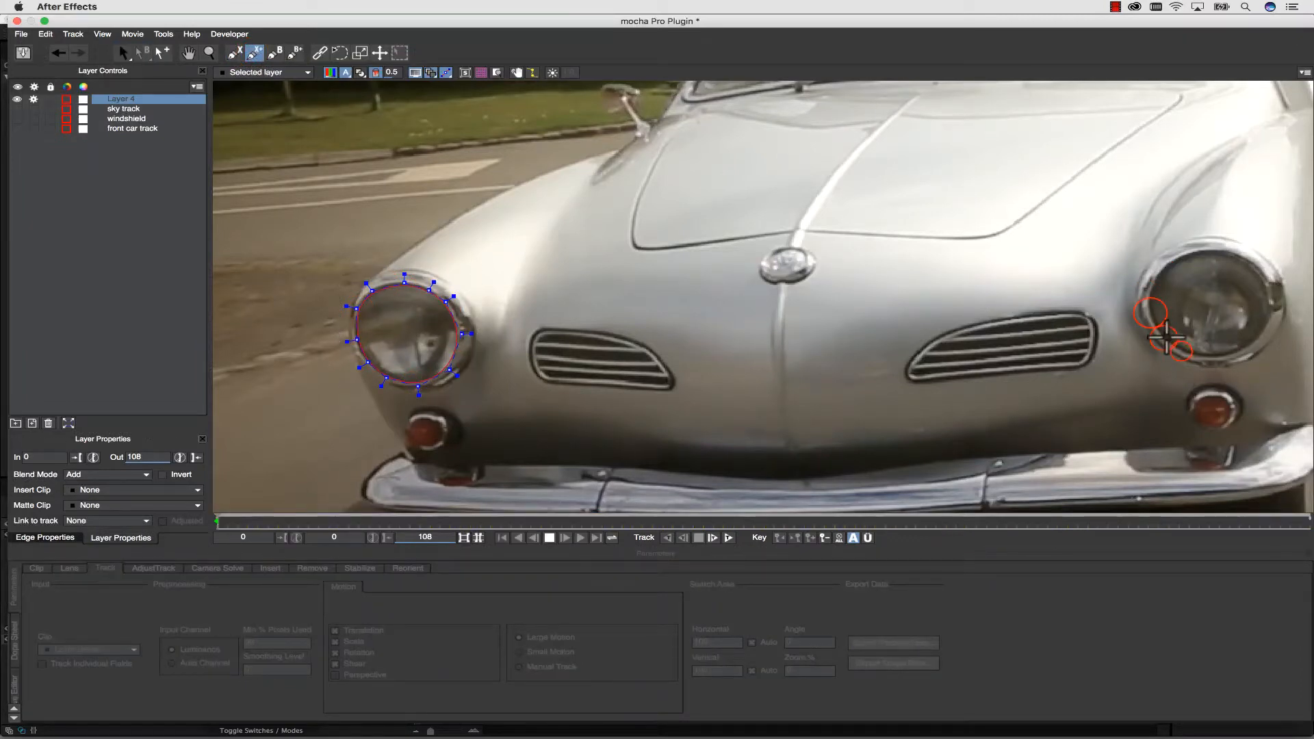
pyautogui.click(1151, 313)
pyautogui.click(1148, 297)
pyautogui.click(1161, 270)
pyautogui.click(1188, 253)
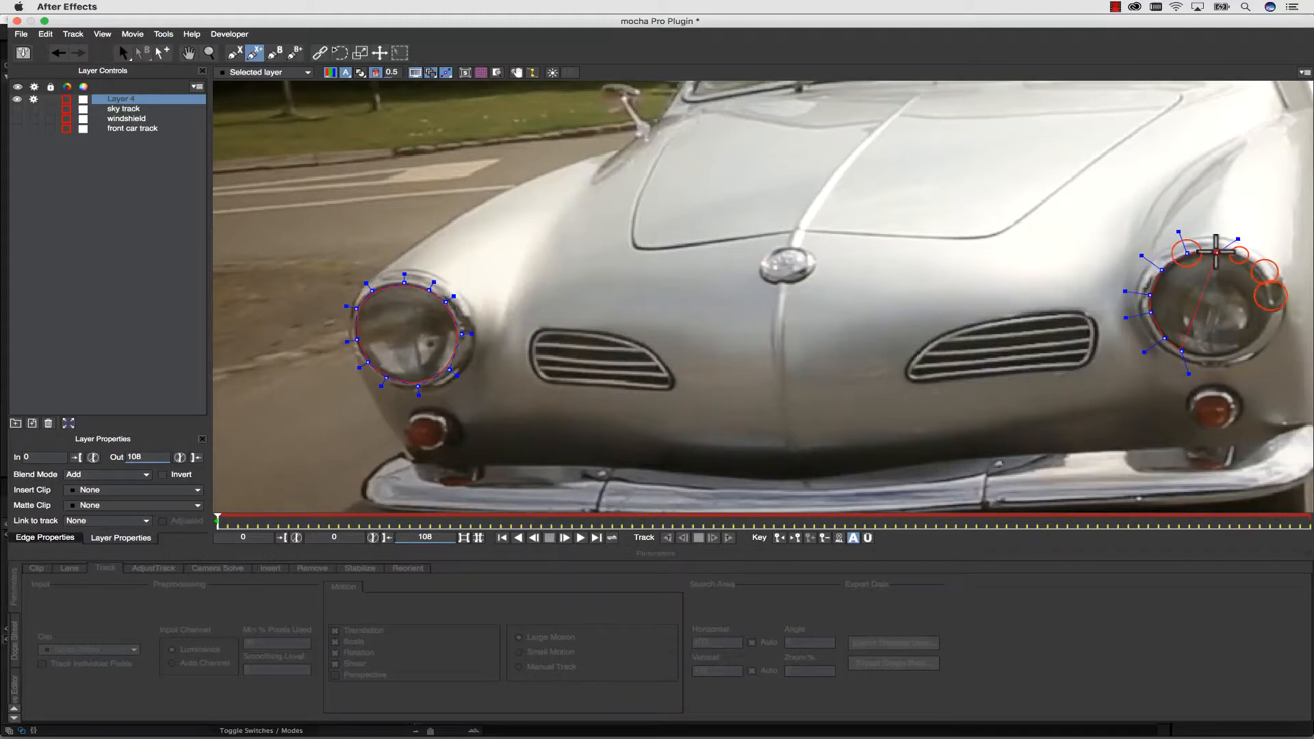
pyautogui.click(1217, 252)
pyautogui.click(1245, 260)
pyautogui.click(1265, 276)
pyautogui.click(1271, 296)
pyautogui.click(1266, 322)
pyautogui.click(1258, 338)
pyautogui.click(1245, 349)
pyautogui.click(1216, 356)
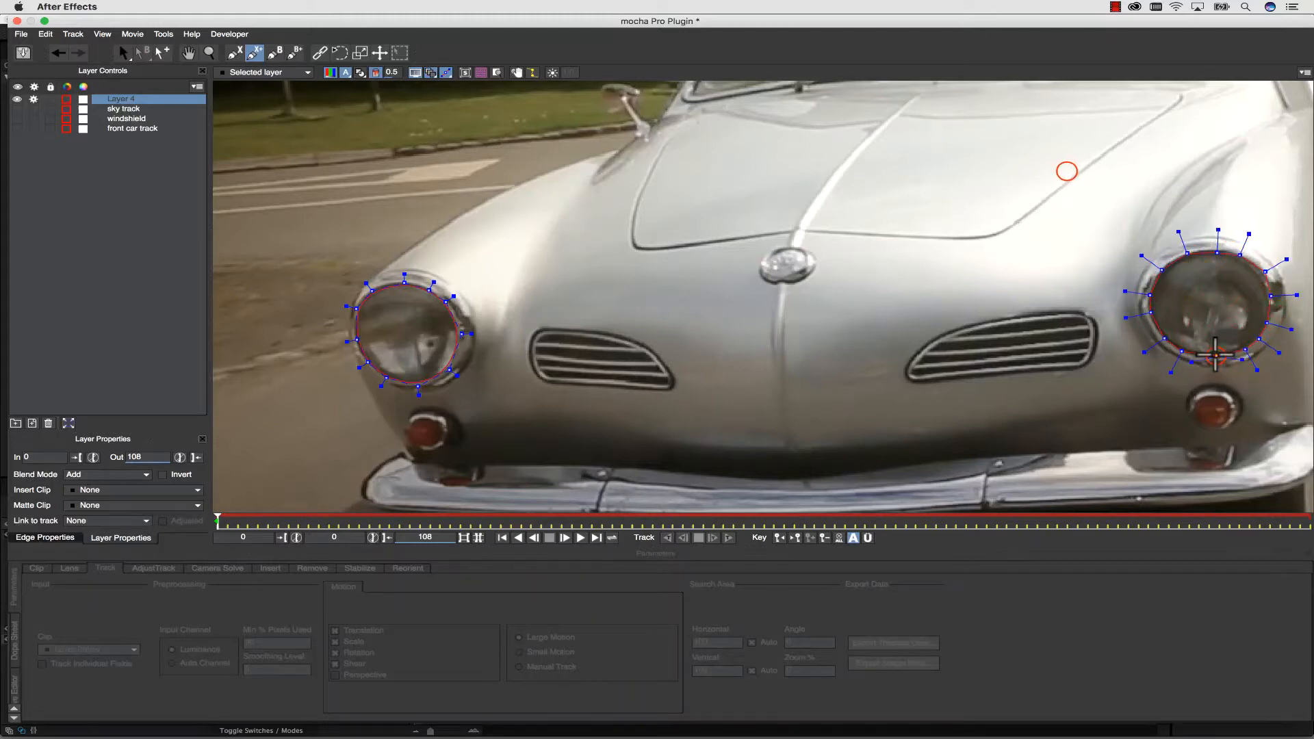
pyautogui.rightClick(1216, 356)
# Select all points of the right-hand headlight spline and adjust their curve tension to fit the round lens.
pyautogui.moveTo(1066, 171); pyautogui.dragTo(1303, 378)
pyautogui.moveTo(1248, 234)
pyautogui.mouseDown()
pyautogui.moveTo(1243, 253)
pyautogui.moveTo(1248, 190)
pyautogui.moveTo(1243, 255)
pyautogui.mouseUp()
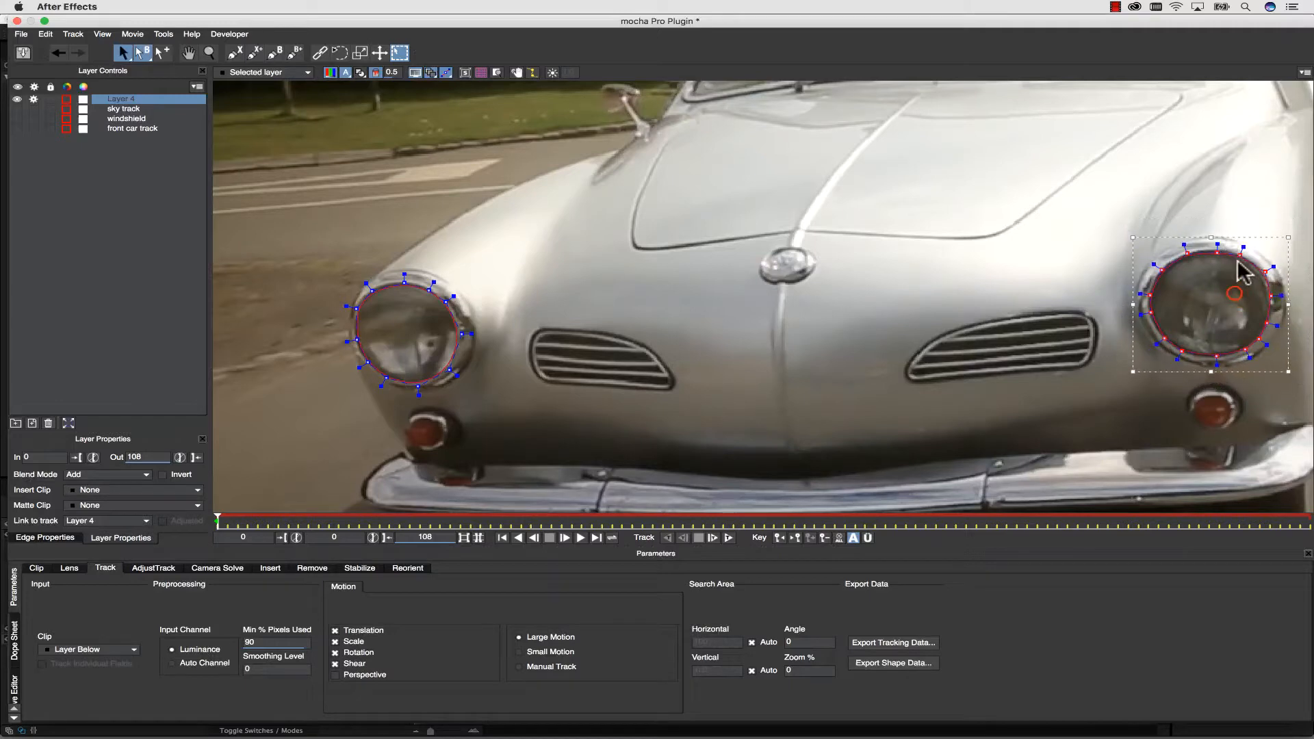
pyautogui.click(1231, 288)
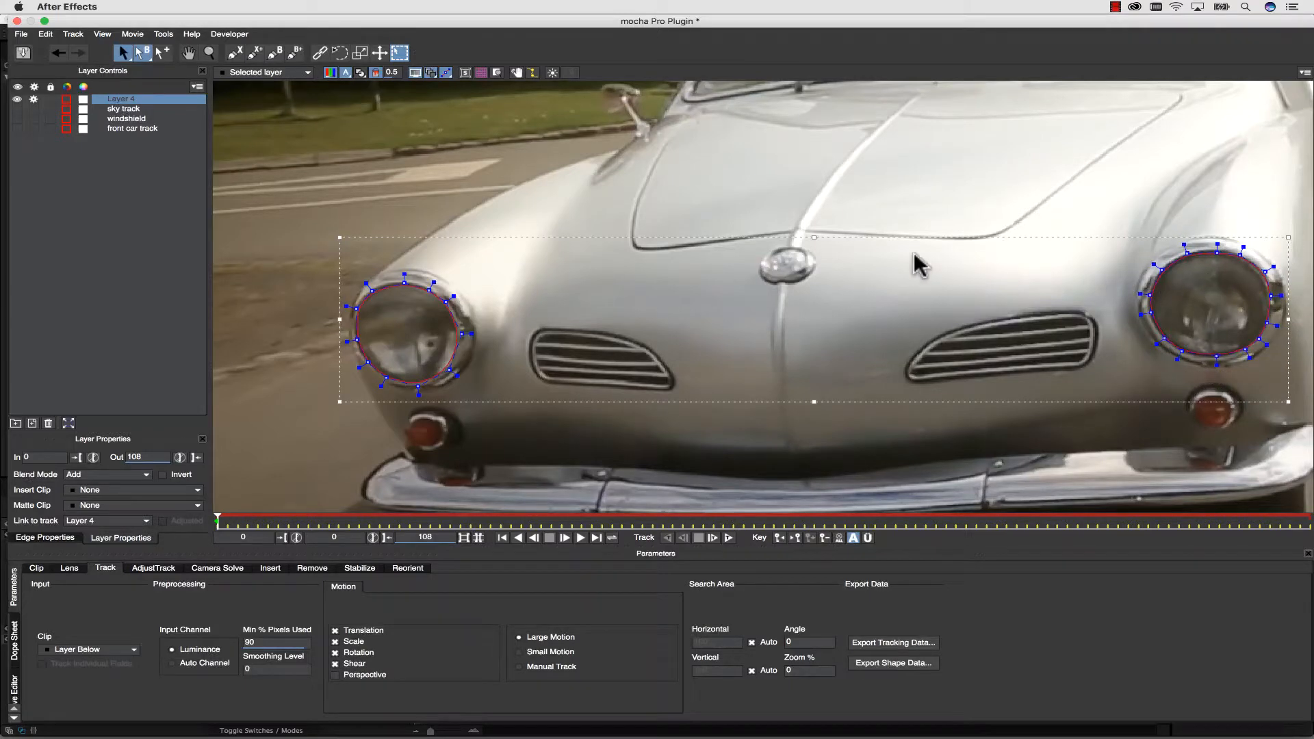
# Rename the layer holding both headlight shapes to "headlights round".
pyautogui.doubleClick(111, 97)
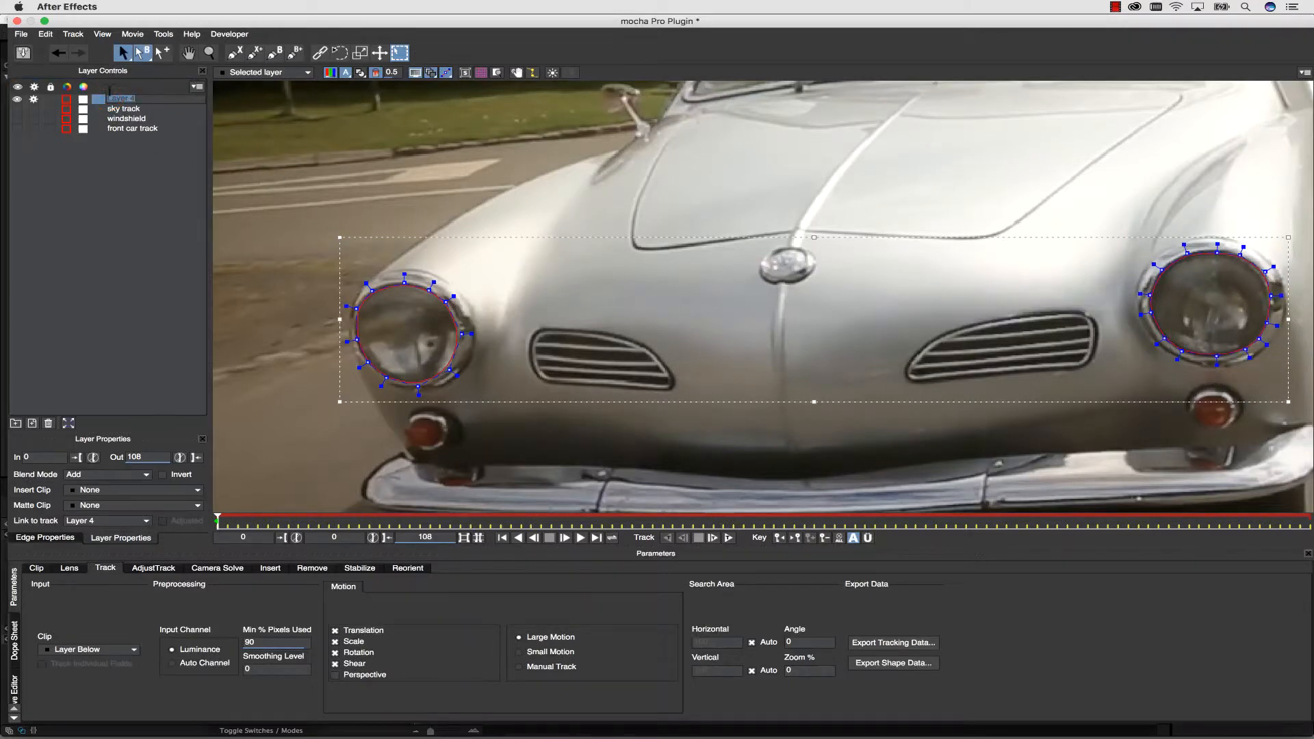
pyautogui.write('headloil')
pyautogui.press('BackSpace')
pyautogui.press('BackSpace')
pyautogui.press('BackSpace')
pyautogui.write('ights round')
# Link the headlights round layer to the front car track's tracking data and bring the whole car into view.
pyautogui.click(107, 520)
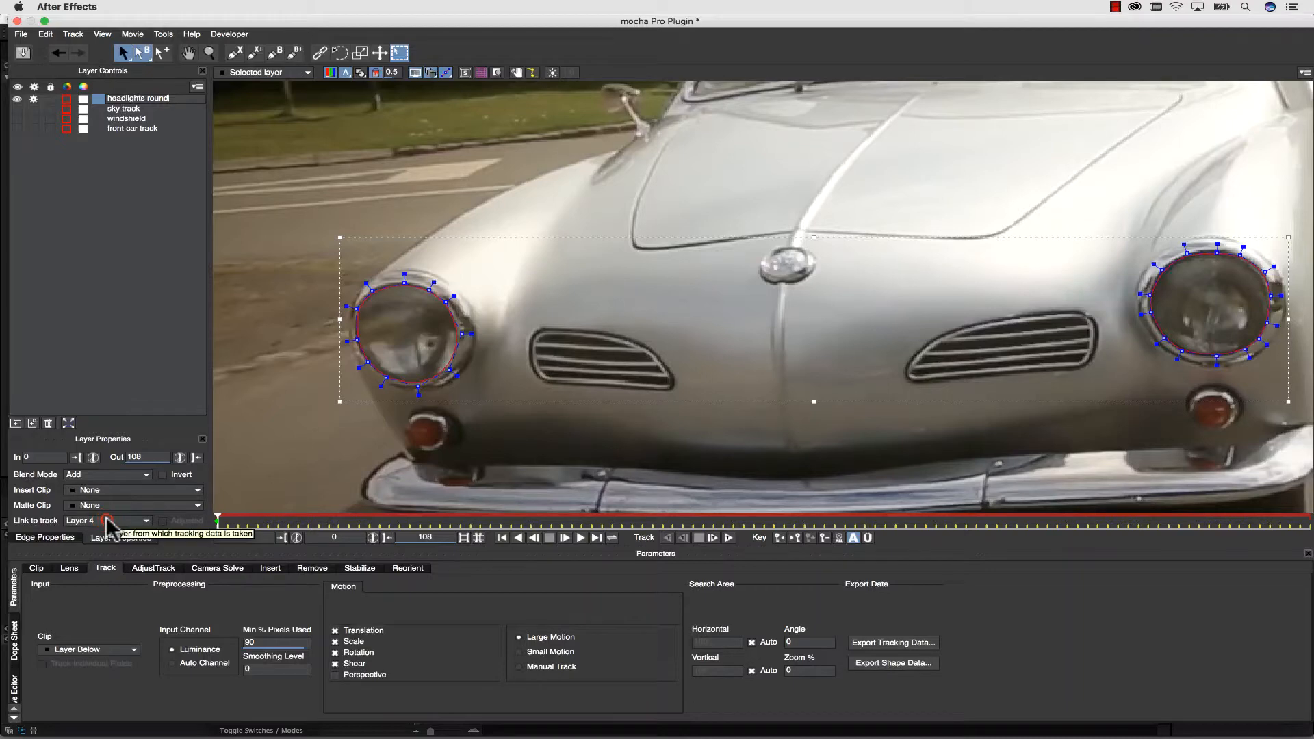
pyautogui.click(103, 560)
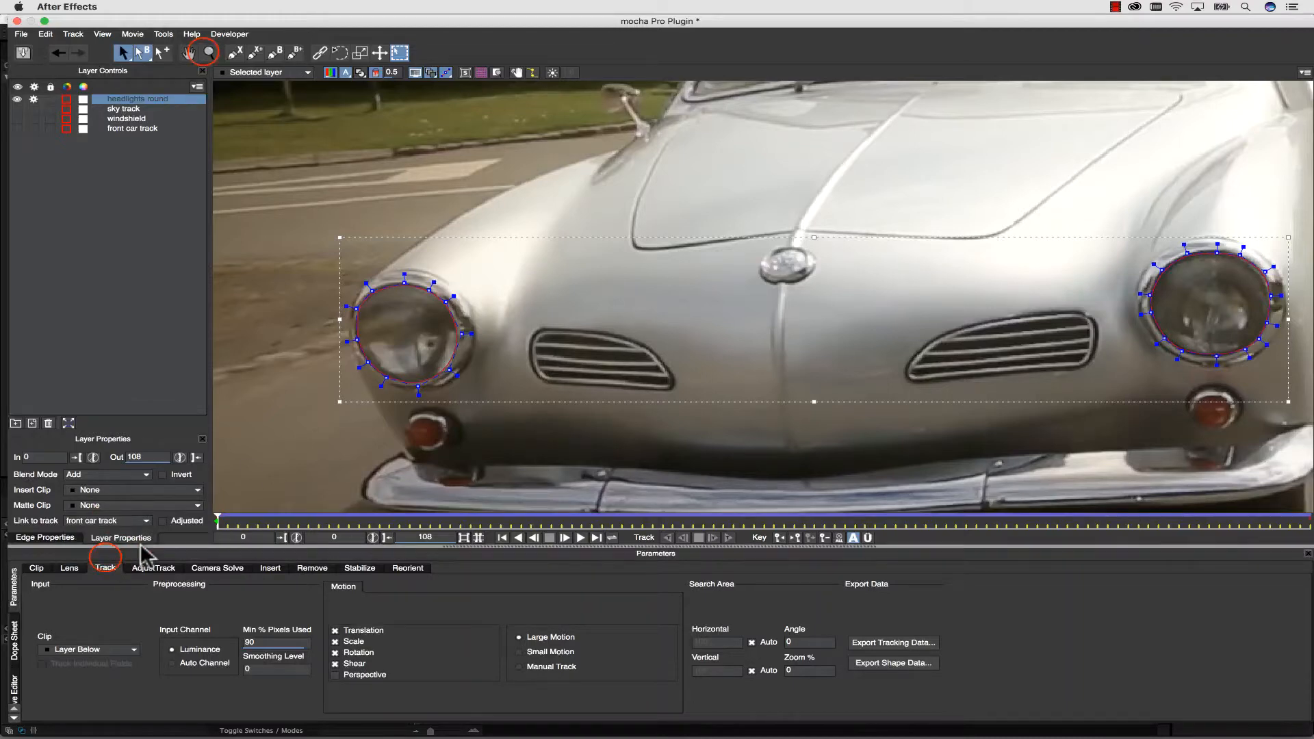
pyautogui.press('z')
pyautogui.moveTo(802, 238); pyautogui.dragTo(777, 372)
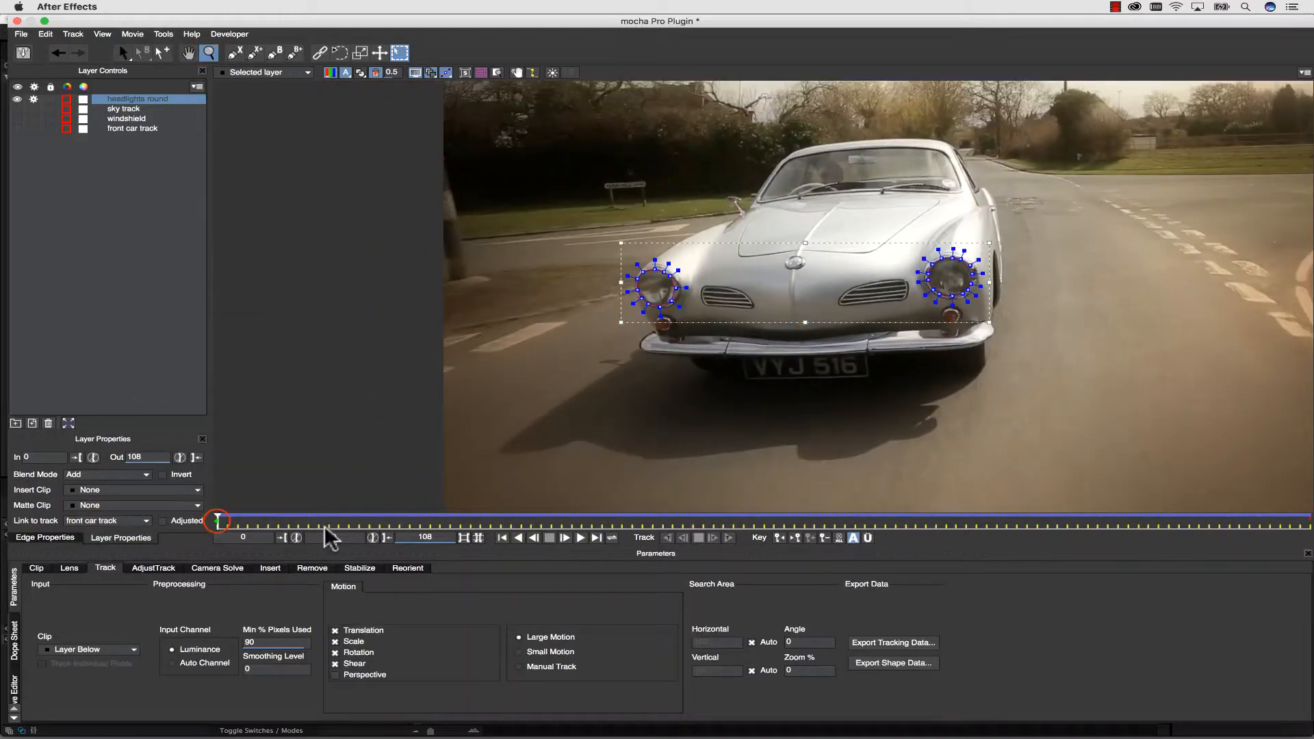
# Duplicate the headlights round layer, then move both copied shapes onto the road below the car and flatten them into ellipses.
pyautogui.moveTo(217, 521); pyautogui.dragTo(118, 465)
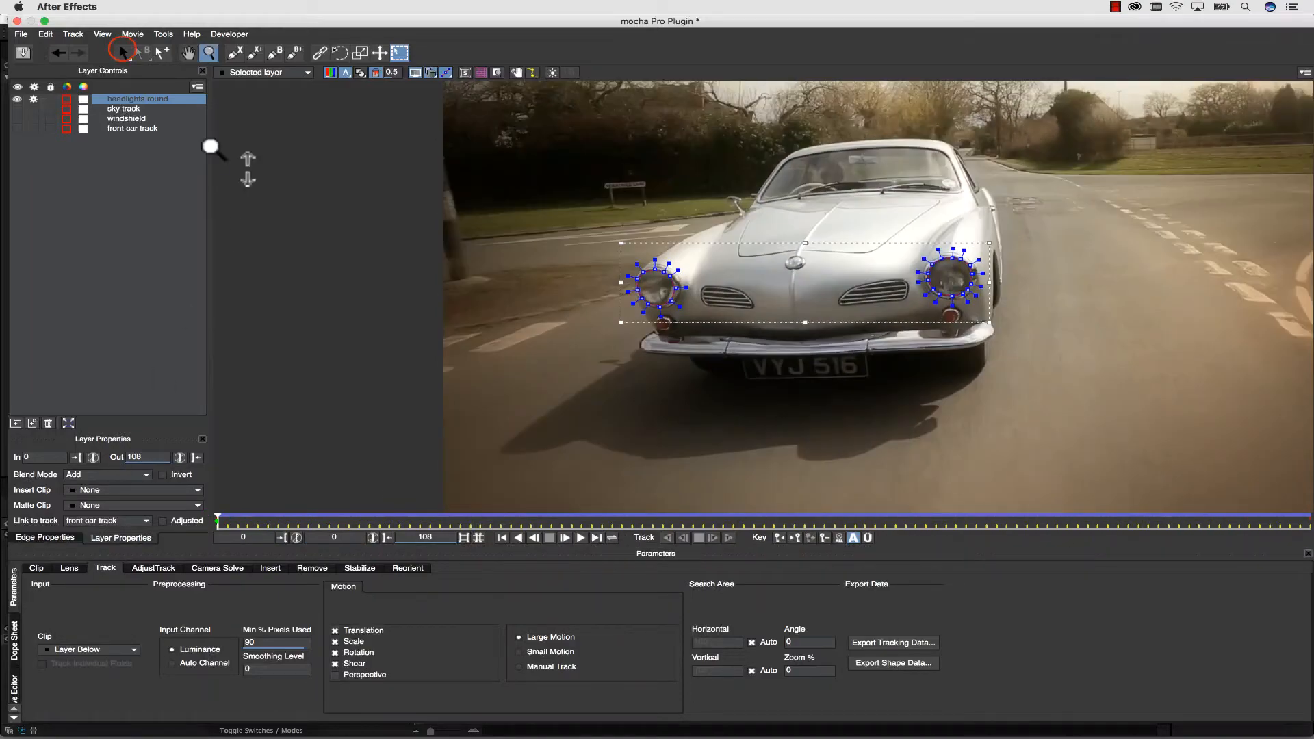
pyautogui.click(123, 53)
pyautogui.click(32, 423)
pyautogui.moveTo(572, 198); pyautogui.dragTo(1154, 380)
pyautogui.moveTo(847, 249); pyautogui.dragTo(846, 386)
pyautogui.moveTo(801, 453); pyautogui.dragTo(808, 428)
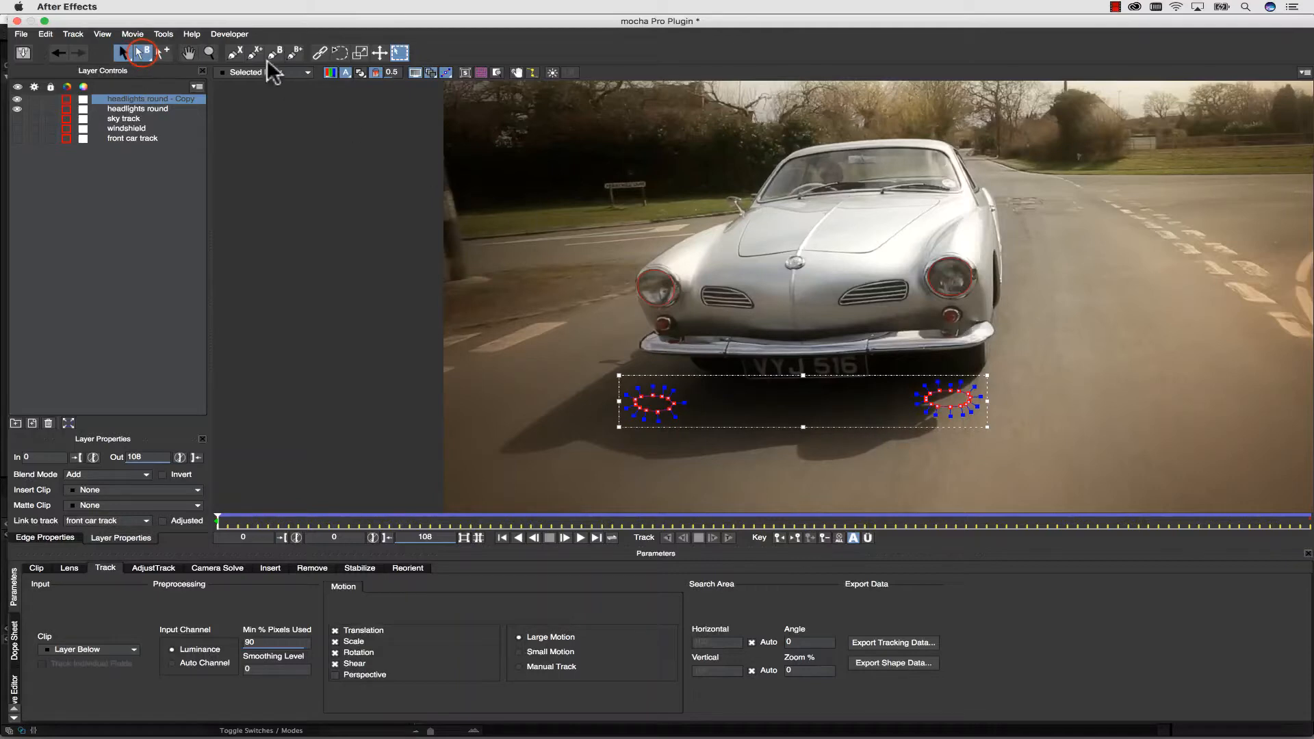
# Pull only the edge points of both copied ellipses down the road, slightly toward the image's left, to form two feathered beams.
pyautogui.click(142, 52)
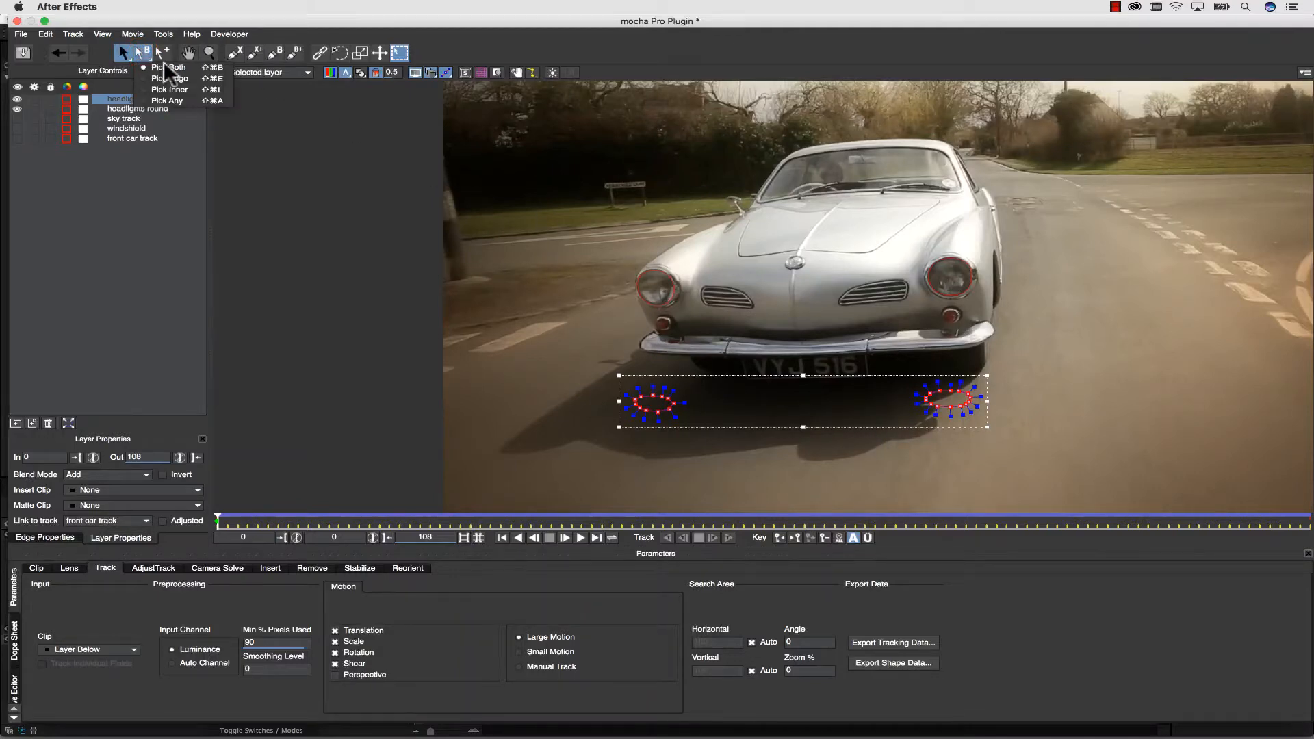
pyautogui.click(175, 79)
pyautogui.moveTo(768, 472)
pyautogui.mouseDown()
pyautogui.moveTo(619, 403)
pyautogui.moveTo(608, 504)
pyautogui.mouseUp()
pyautogui.moveTo(1017, 458)
pyautogui.mouseDown()
pyautogui.moveTo(899, 395)
pyautogui.moveTo(934, 508)
pyautogui.mouseUp()
pyautogui.press('x')
pyautogui.moveTo(771, 395); pyautogui.dragTo(668, 266)
pyautogui.press('s')
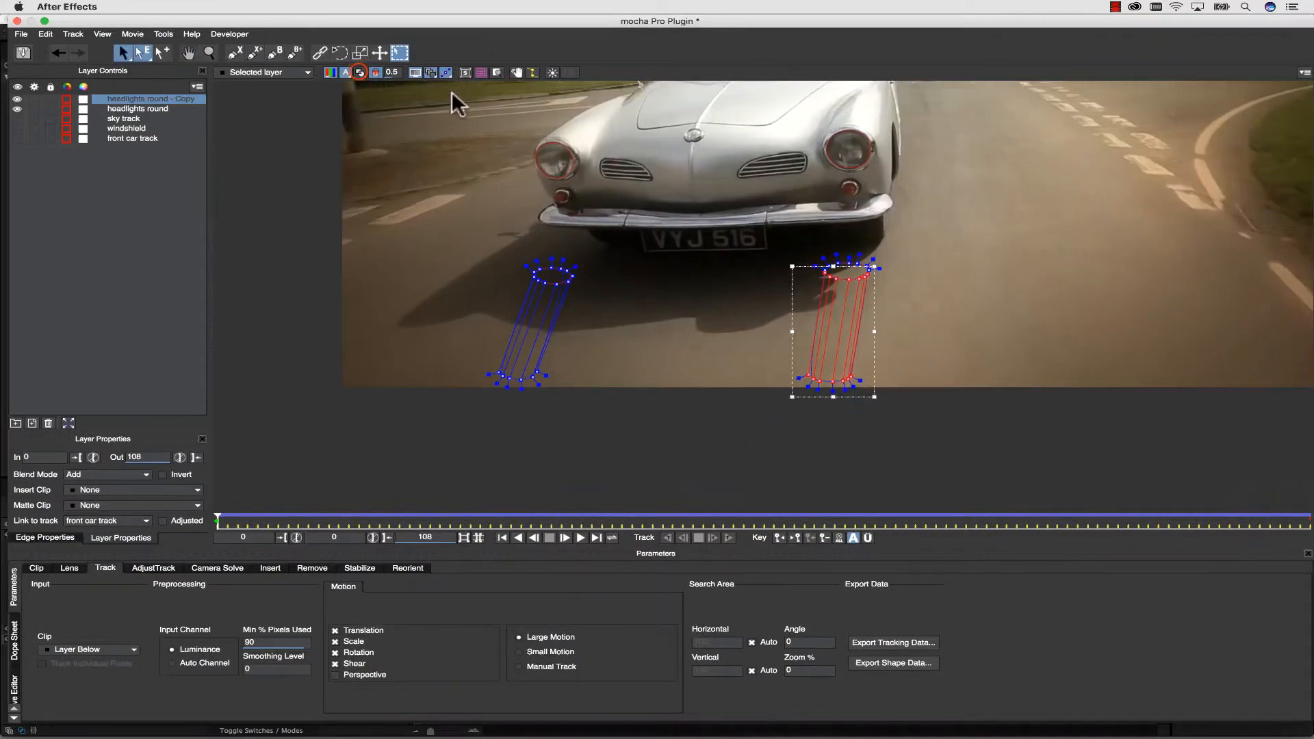
# Hide the mattes and spread the outer edge points of the beam under the image's left headlight into a fan.
pyautogui.click(359, 72)
pyautogui.click(451, 347)
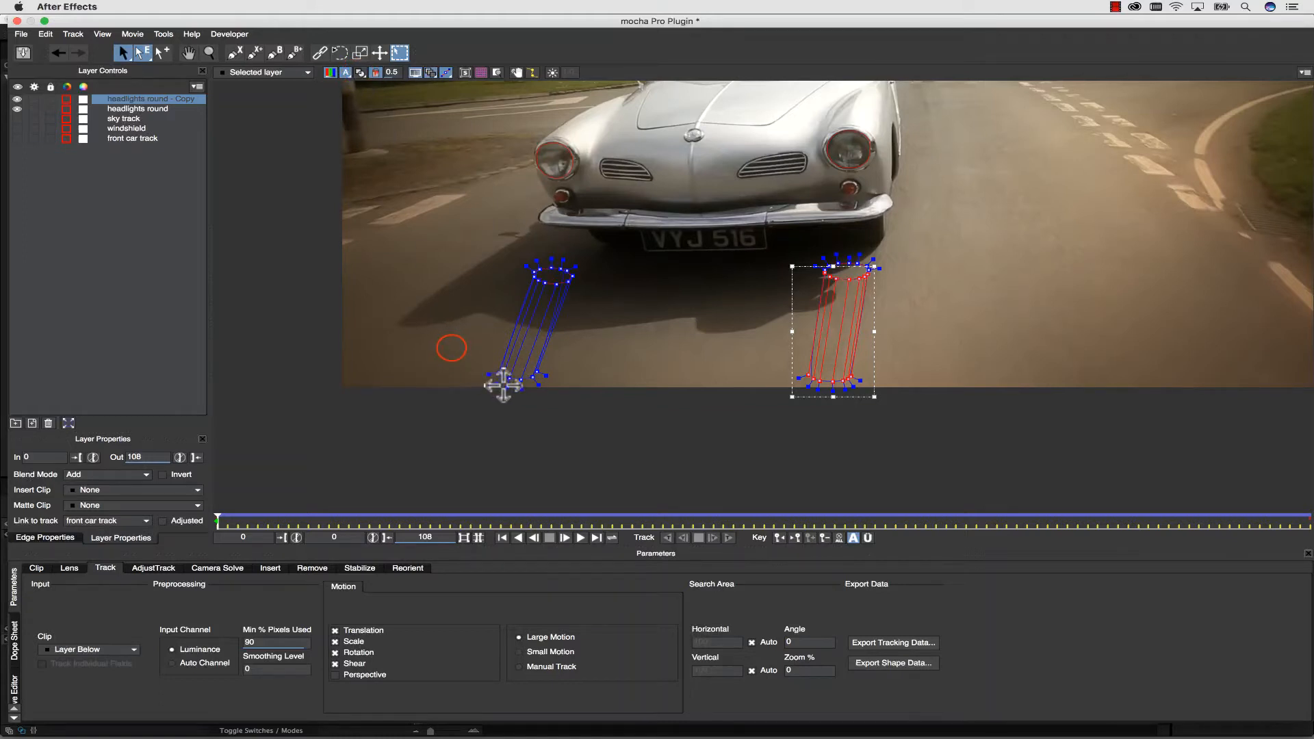
pyautogui.moveTo(450, 347)
pyautogui.mouseDown()
pyautogui.moveTo(606, 437)
pyautogui.moveTo(430, 331)
pyautogui.mouseUp()
pyautogui.click(552, 279)
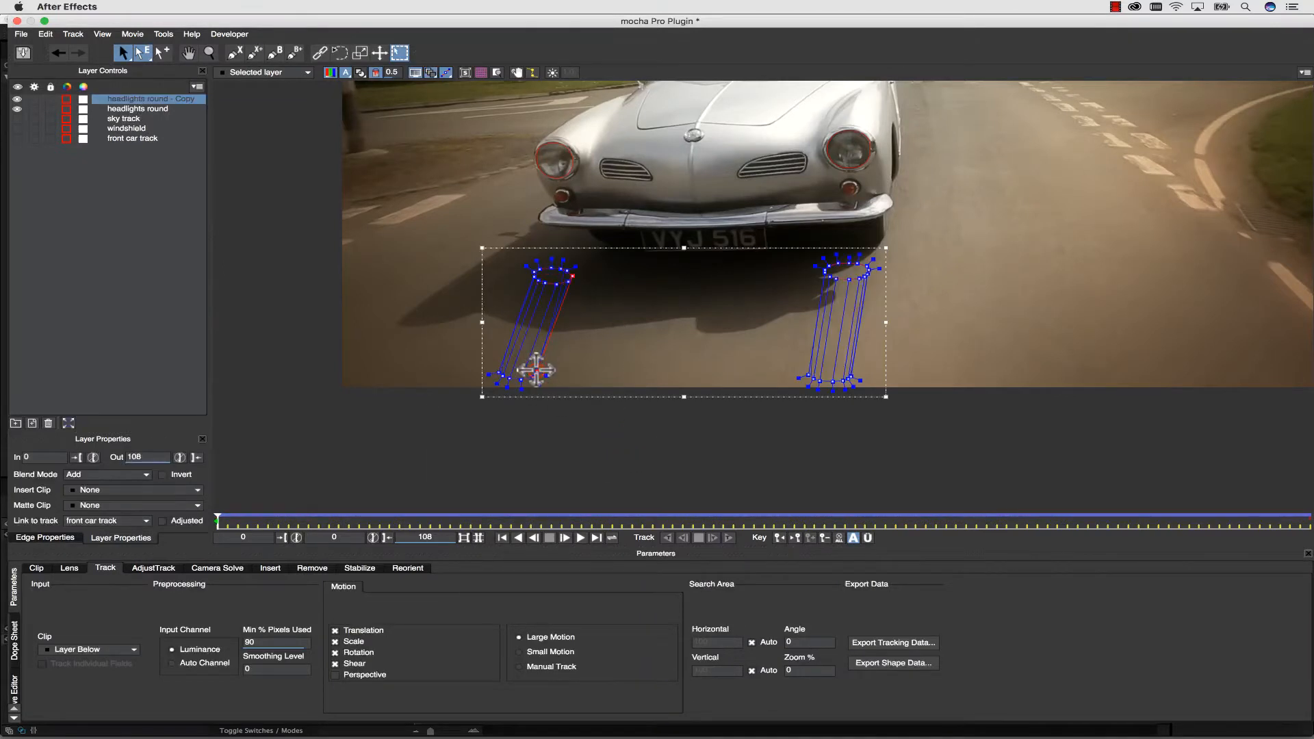
pyautogui.moveTo(536, 371); pyautogui.dragTo(641, 381)
pyautogui.moveTo(533, 377); pyautogui.dragTo(434, 347)
pyautogui.moveTo(503, 375); pyautogui.dragTo(435, 396)
pyautogui.moveTo(510, 378); pyautogui.dragTo(468, 423)
pyautogui.moveTo(521, 380); pyautogui.dragTo(517, 433)
# Fan out the edge points of the beam under the image's right headlight and widen the other beam's outermost edge.
pyautogui.moveTo(808, 375); pyautogui.dragTo(709, 392)
pyautogui.moveTo(814, 379); pyautogui.dragTo(799, 439)
pyautogui.moveTo(832, 381); pyautogui.dragTo(840, 441)
pyautogui.moveTo(848, 378); pyautogui.dragTo(964, 380)
pyautogui.moveTo(434, 347); pyautogui.dragTo(404, 341)
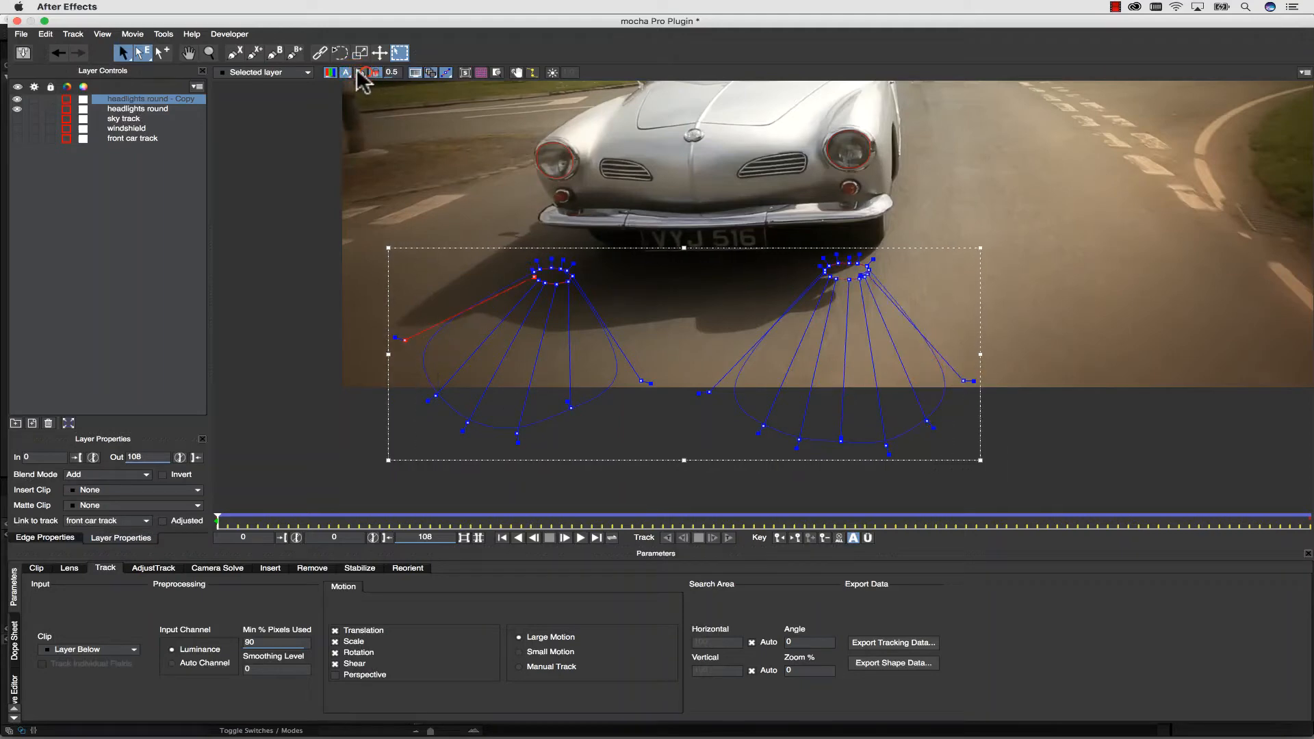
# Show the mattes again, refine the edge points of both beams, and scrub the clip to check them.
pyautogui.click(361, 73)
pyautogui.moveTo(575, 438); pyautogui.dragTo(681, 470)
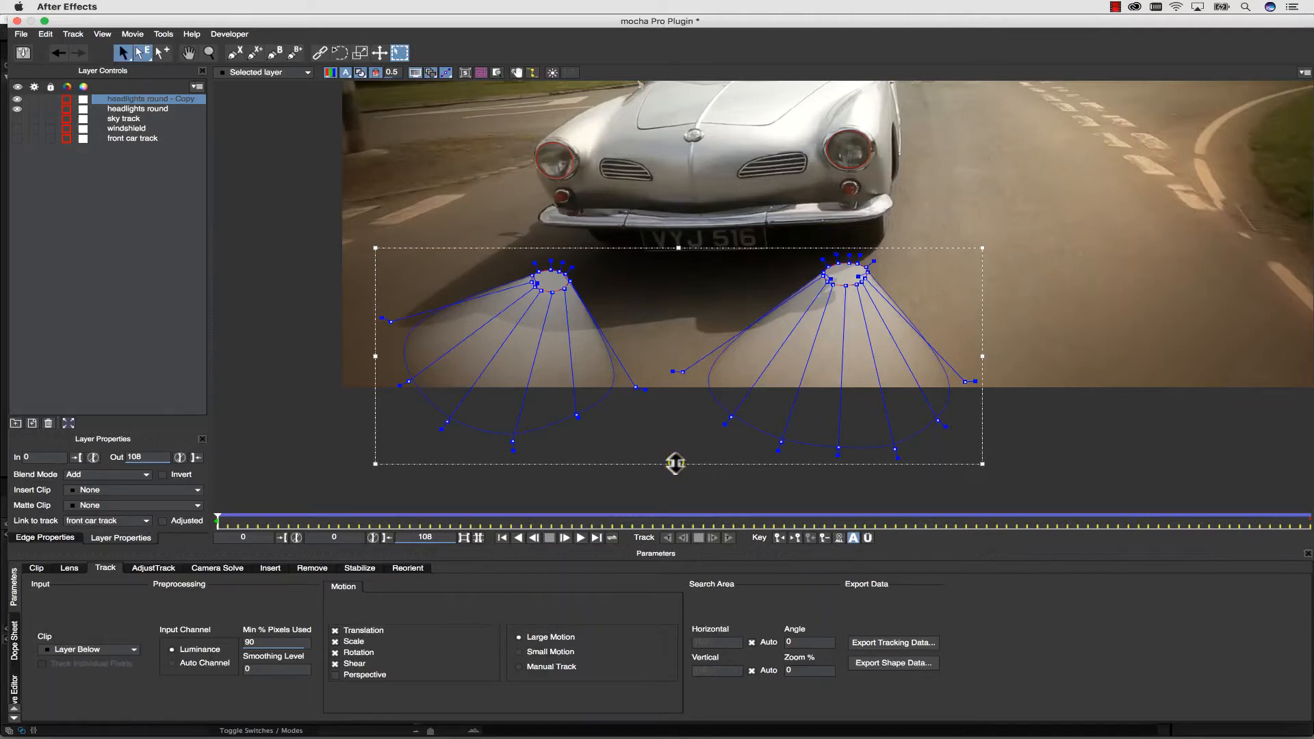
pyautogui.moveTo(674, 463)
pyautogui.mouseDown()
pyautogui.moveTo(699, 470)
pyautogui.moveTo(651, 466)
pyautogui.moveTo(689, 466)
pyautogui.moveTo(668, 467)
pyautogui.mouseUp()
pyautogui.press('super+z')
pyautogui.moveTo(217, 521); pyautogui.dragTo(73, 440)
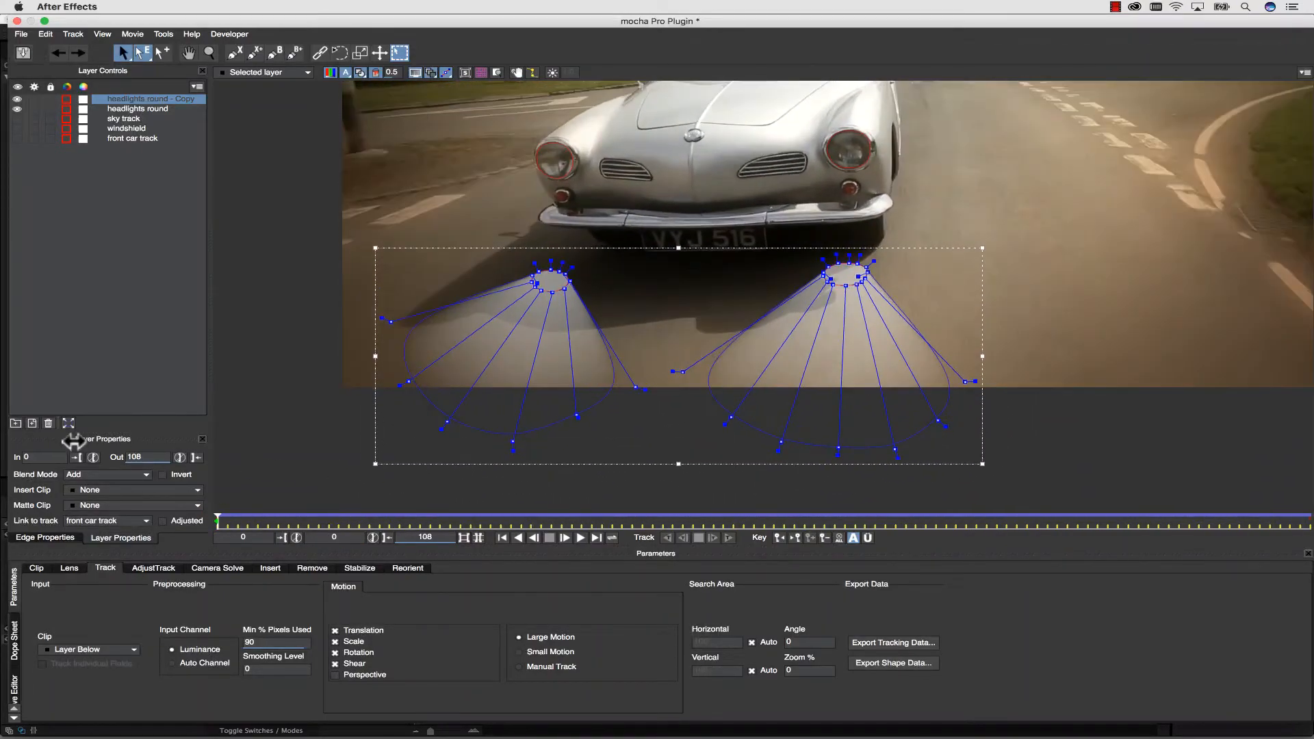
pyautogui.click(414, 193)
# Rename the copied headlights layer to "headlights ground".
pyautogui.doubleClick(153, 100)
pyautogui.moveTo(147, 100); pyautogui.dragTo(258, 108)
pyautogui.write('ground')
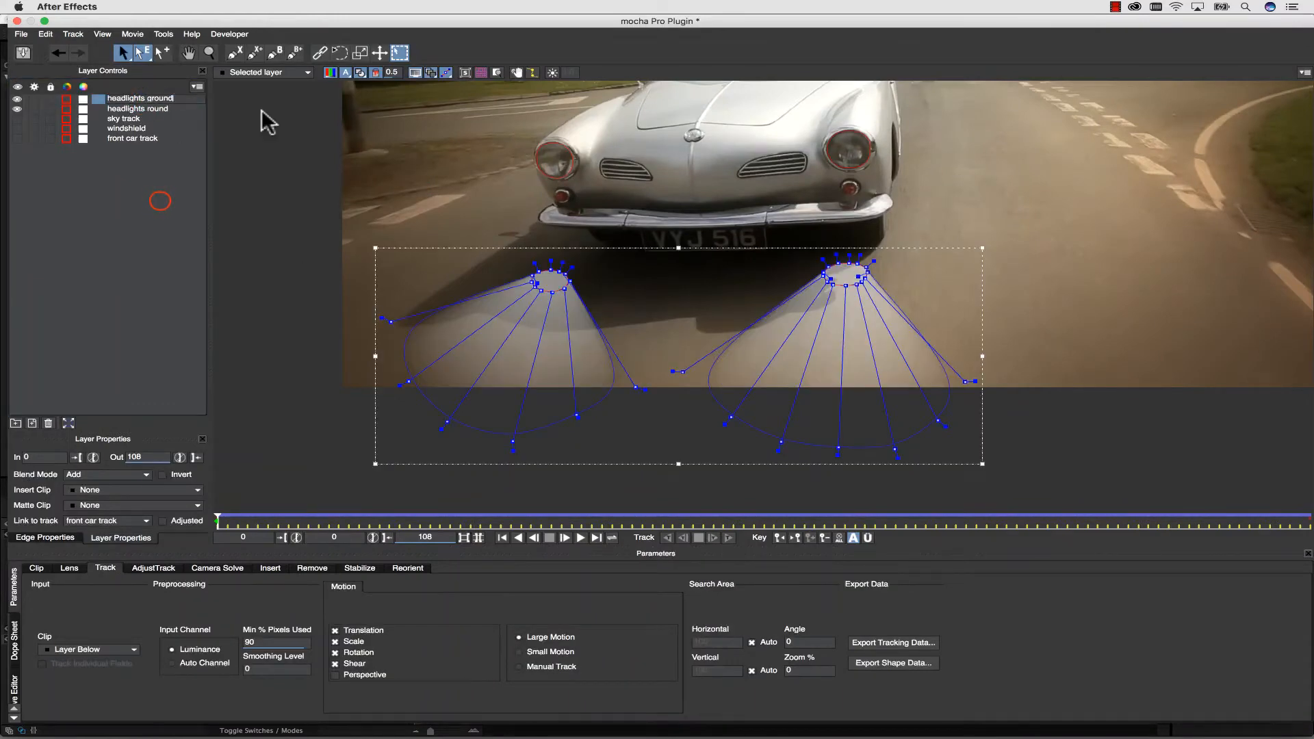
pyautogui.click(241, 258)
# Close mocha Pro and save the After Effects project as scratch.aep in the Day for Night Demo folder.
pyautogui.scroll(-3, 794, 191)
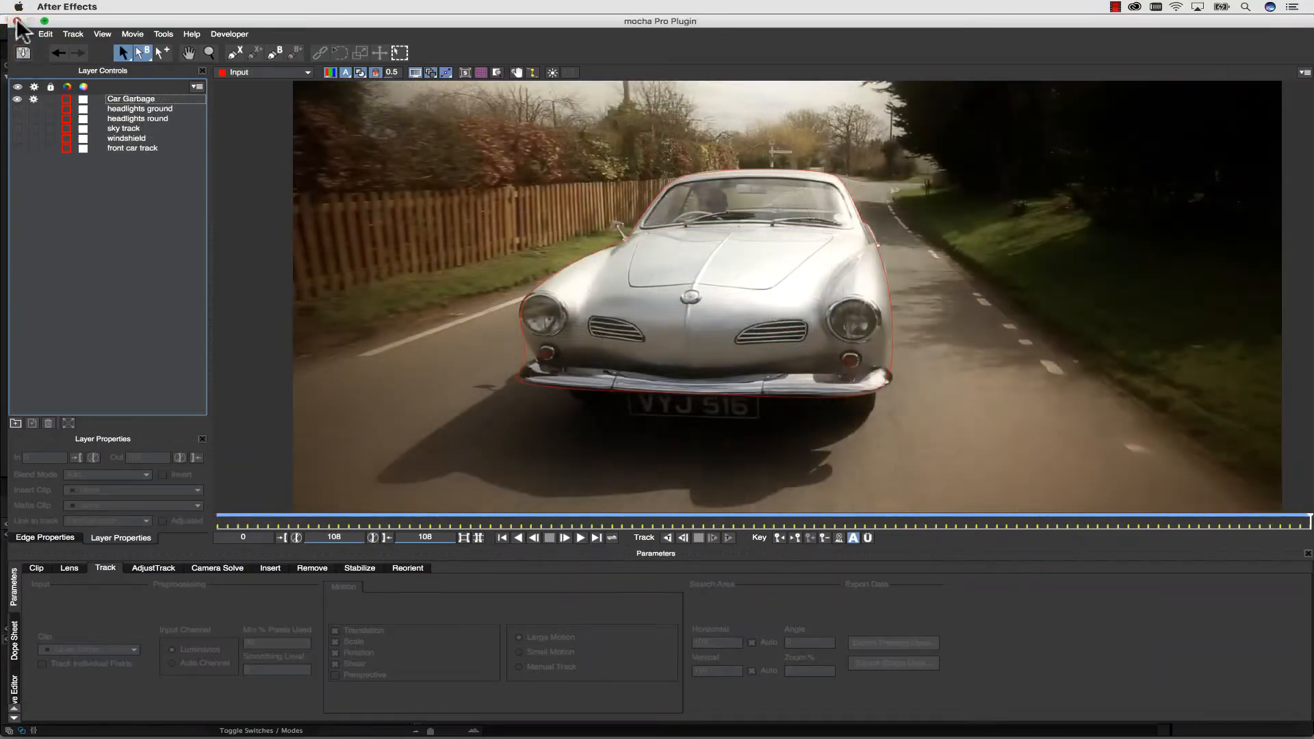
pyautogui.click(16, 21)
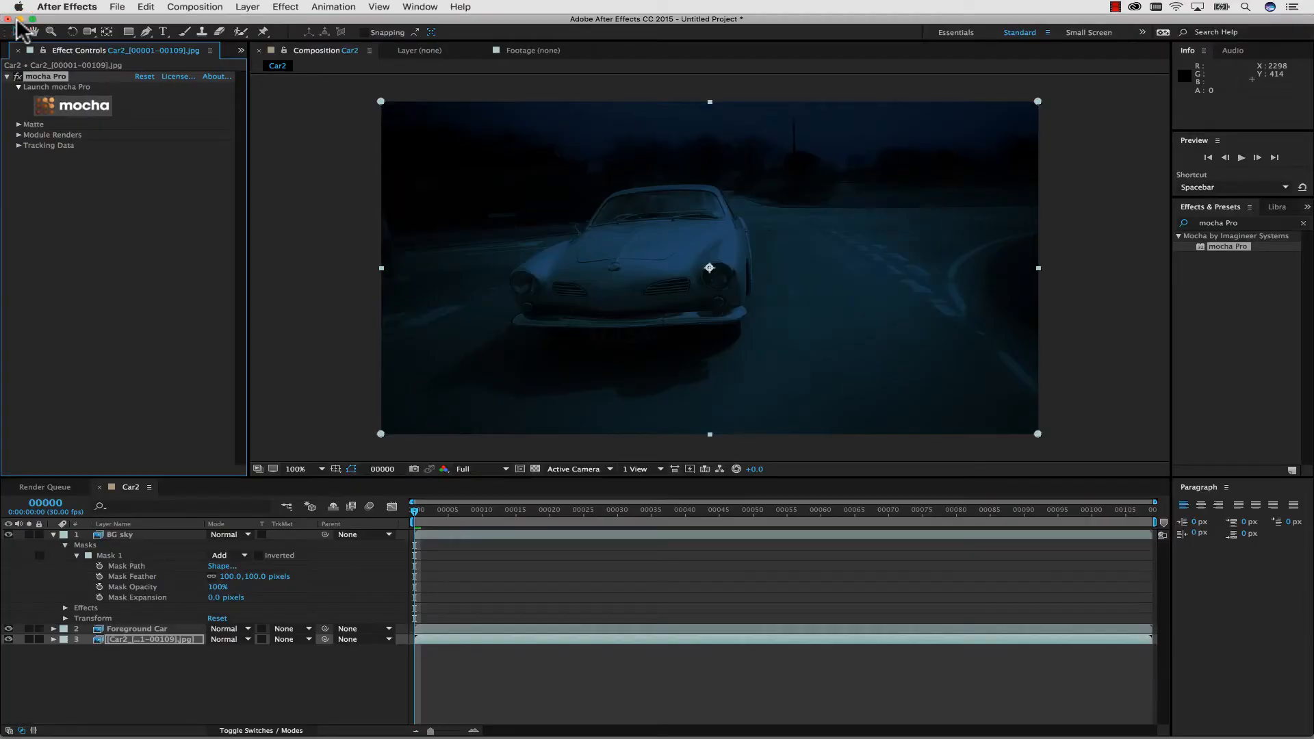
pyautogui.press('super+s')
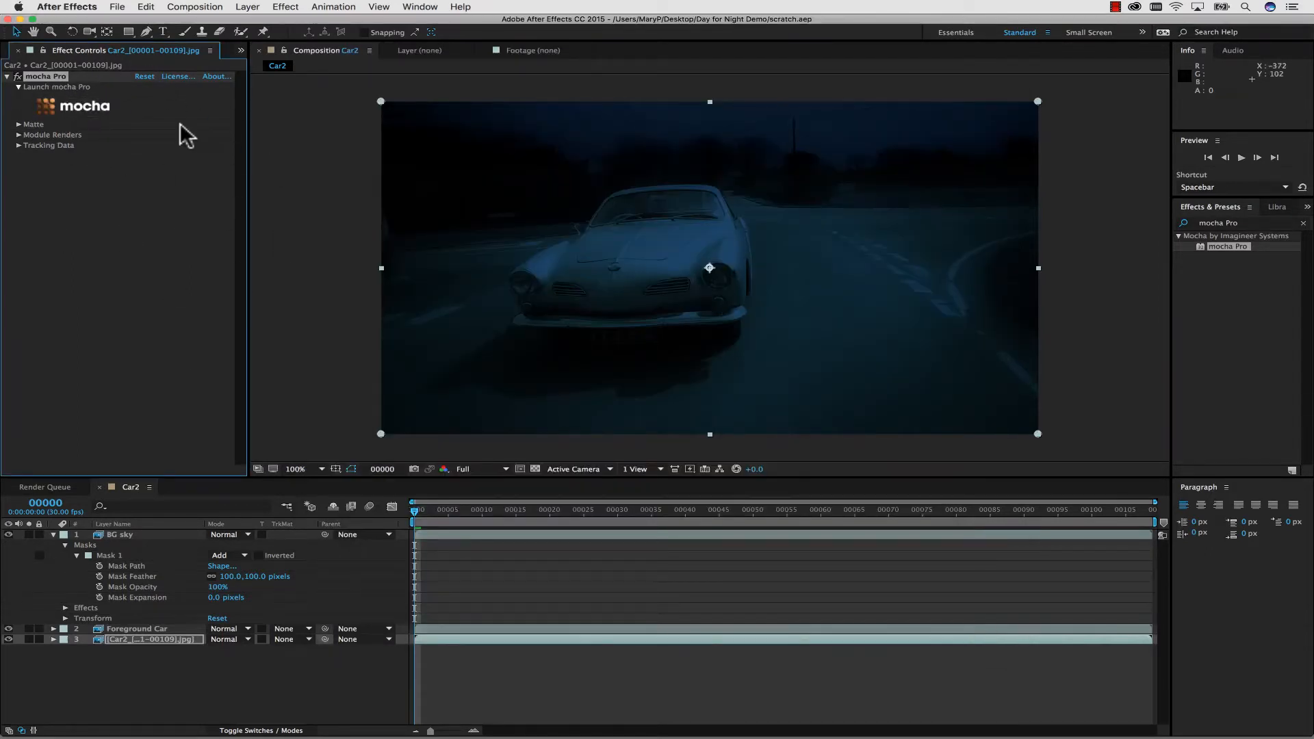
# Relaunch mocha Pro, export its project as roto_car.mocha to the Day for Night Demo folder on the Desktop, and return to After Effects.
pyautogui.click(89, 105)
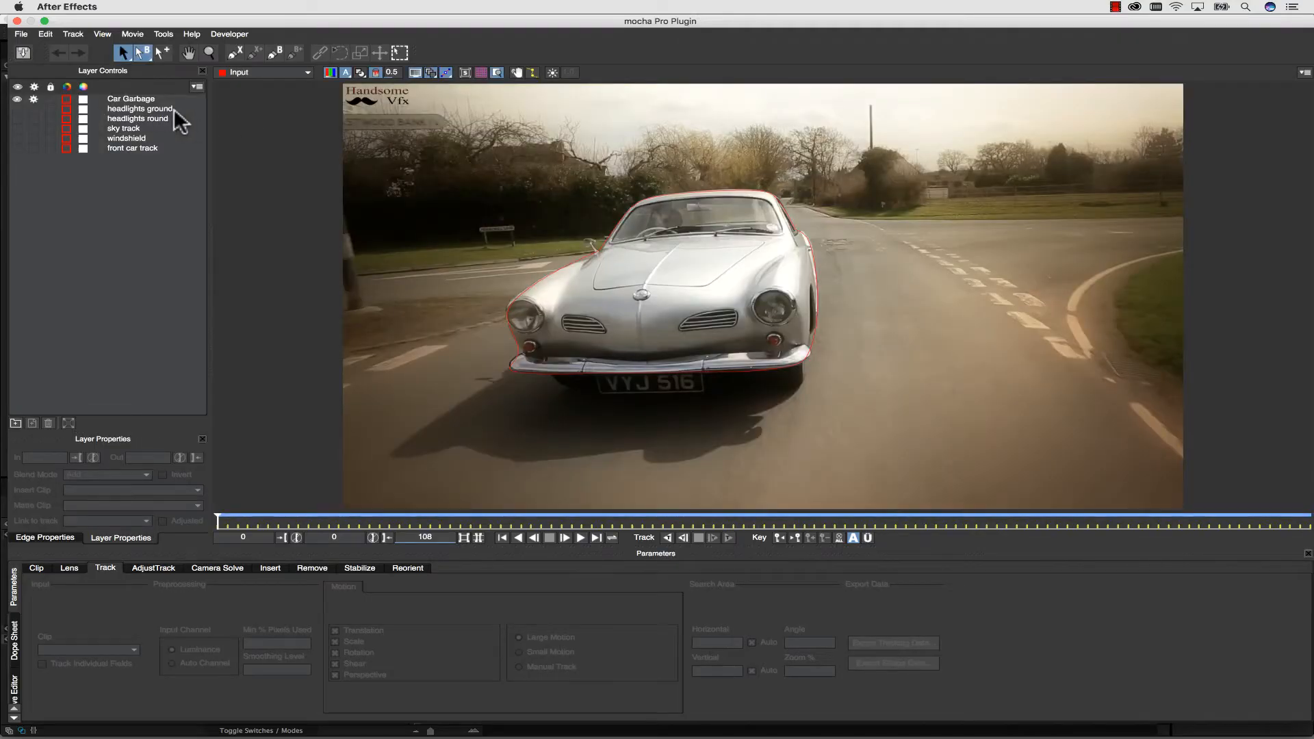
pyautogui.click(23, 34)
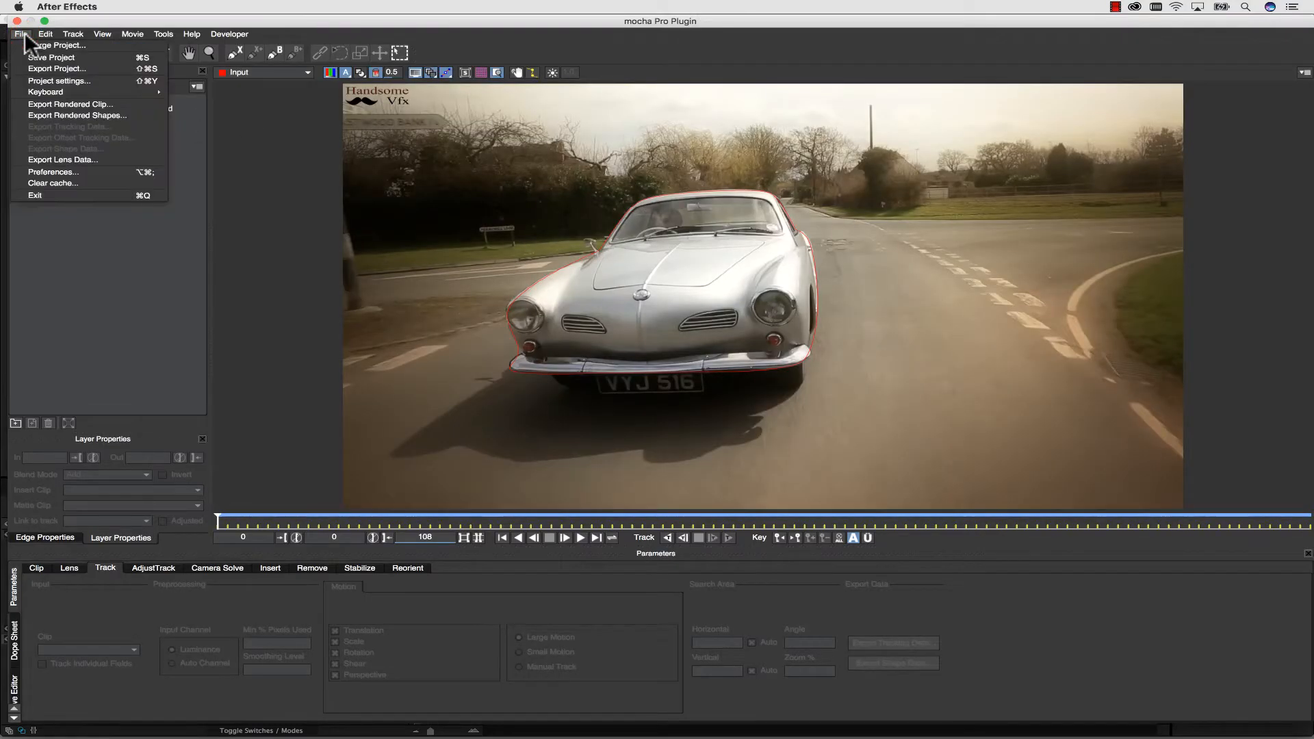
pyautogui.click(48, 67)
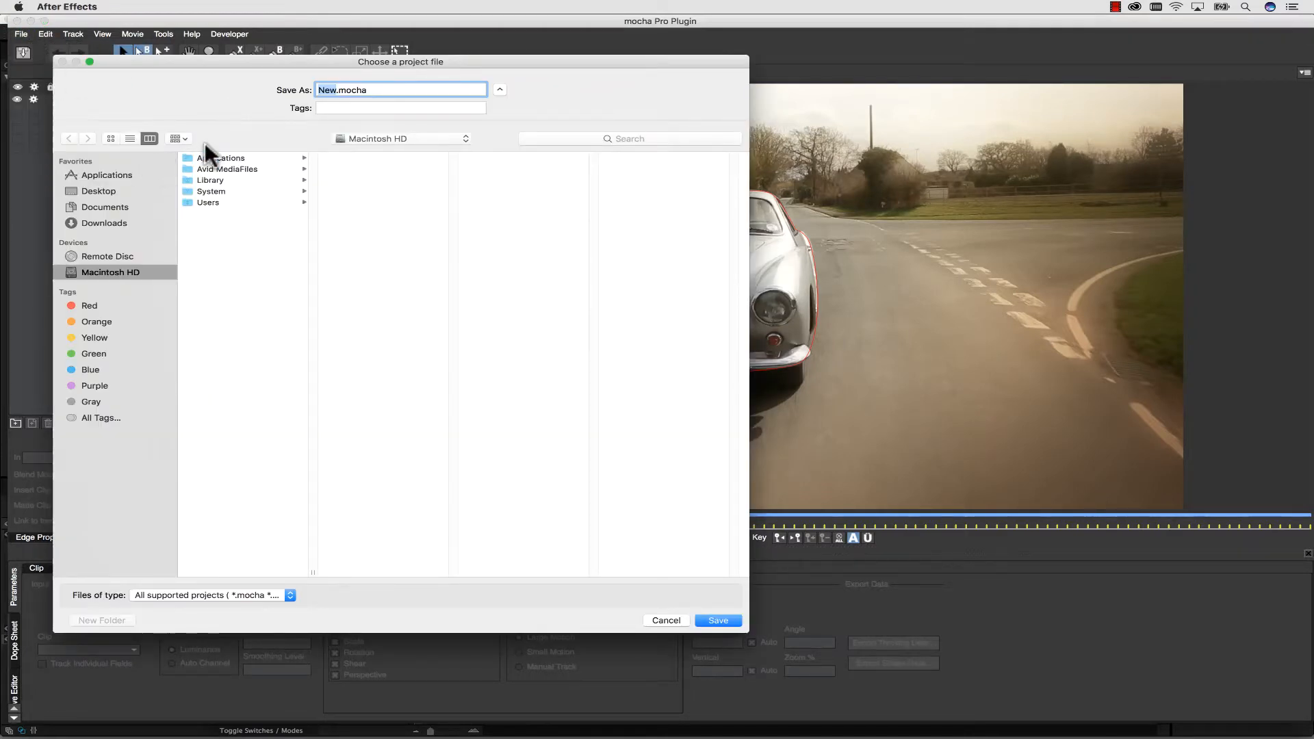
pyautogui.write('roto_car')
pyautogui.click(89, 191)
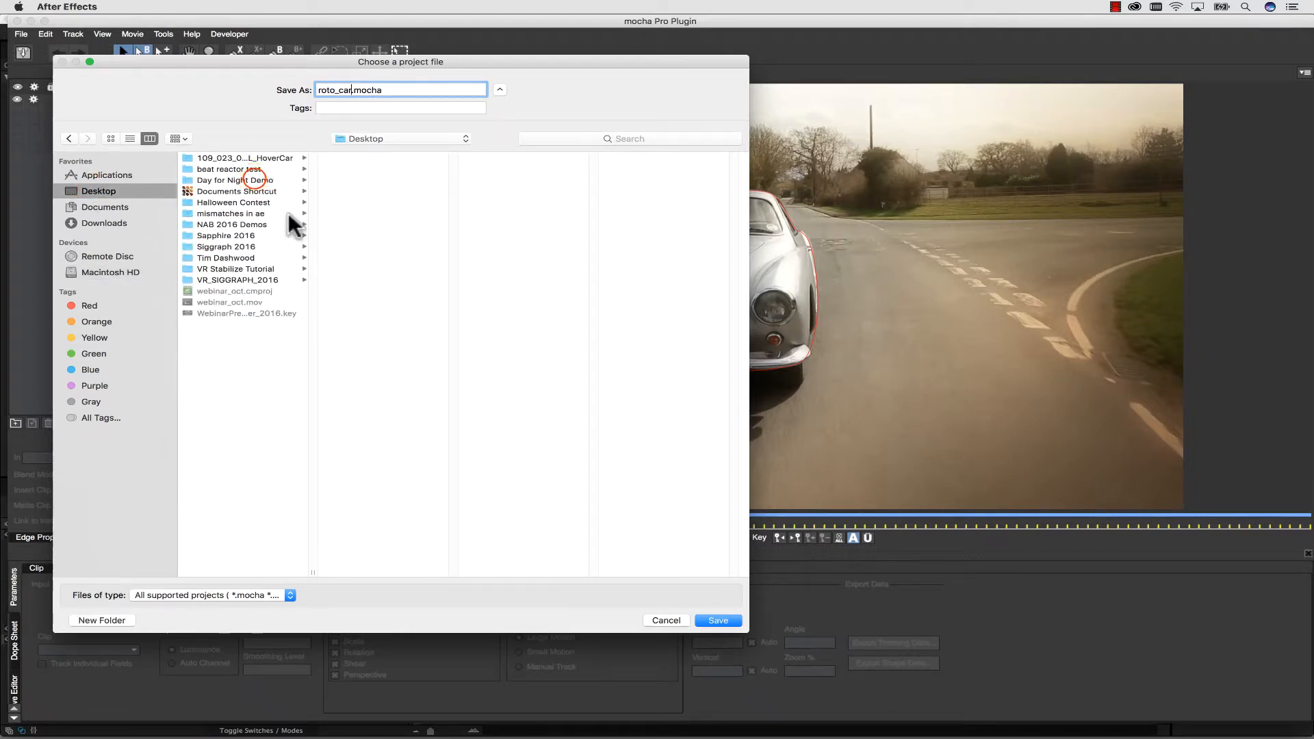
pyautogui.click(253, 179)
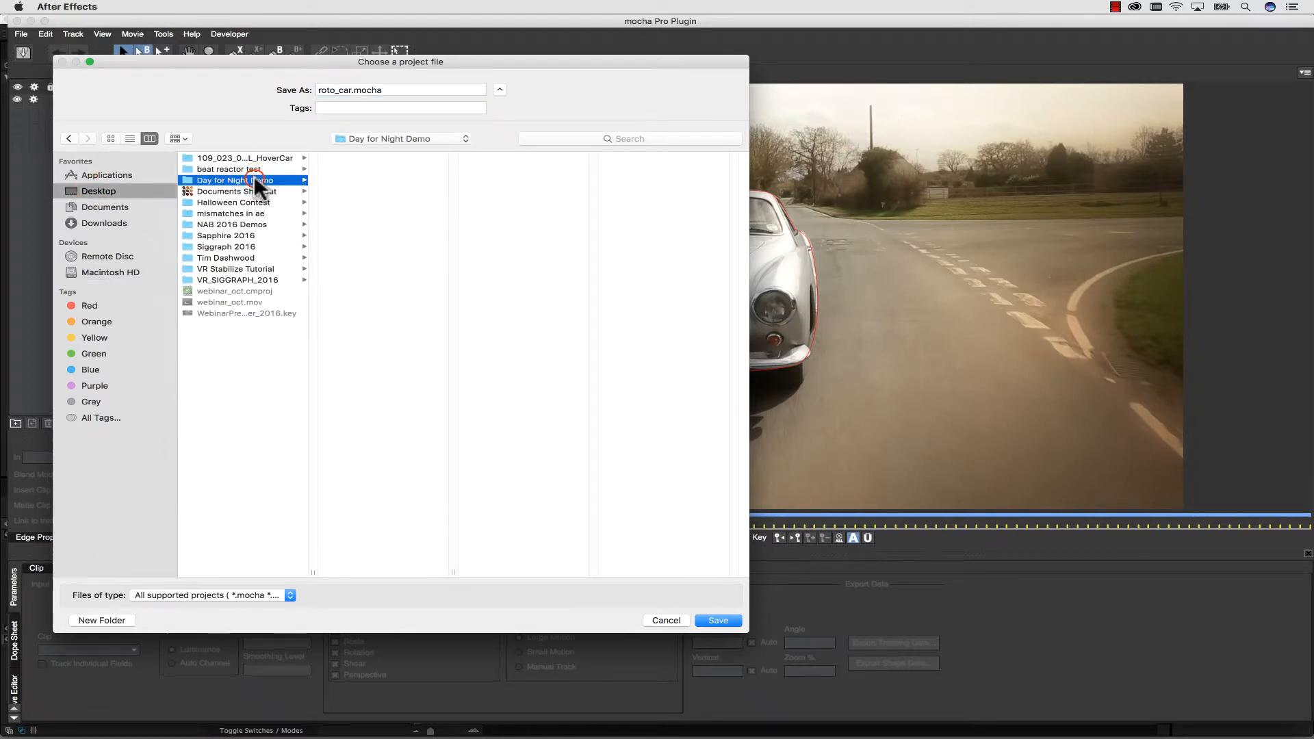
pyautogui.click(713, 620)
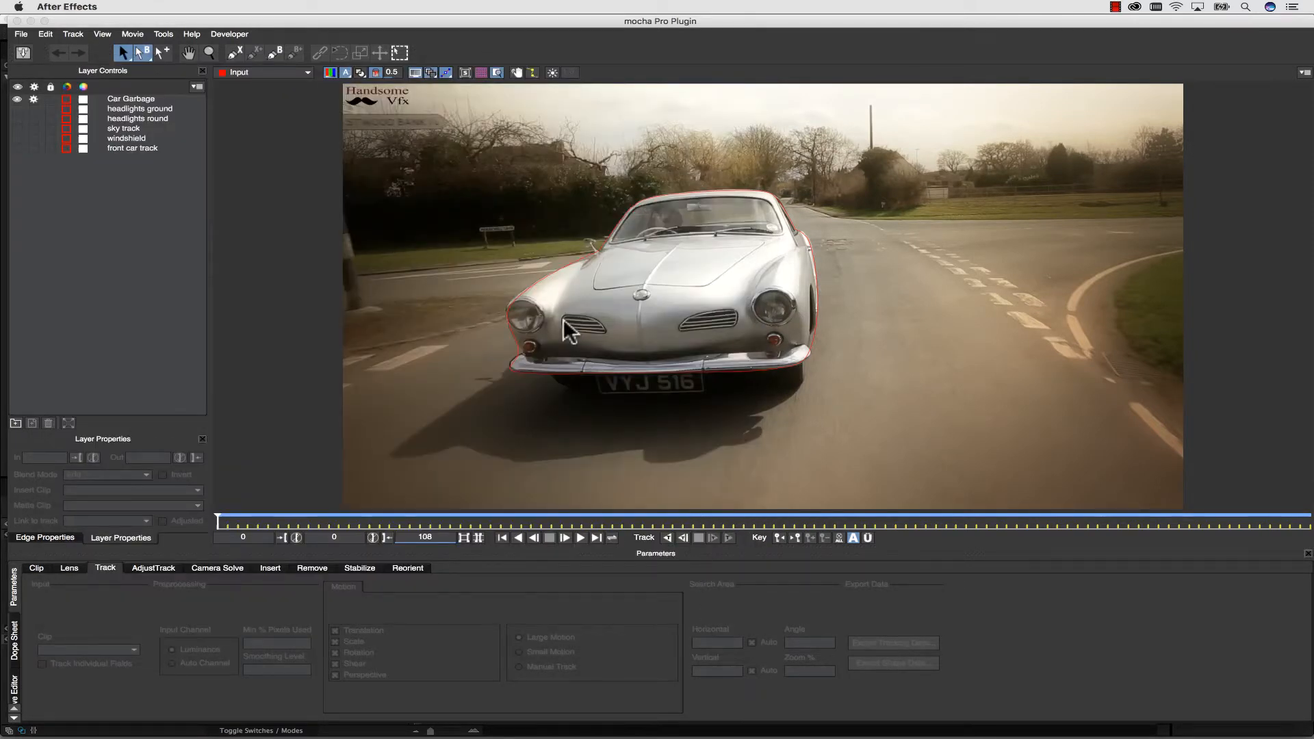
pyautogui.click(16, 21)
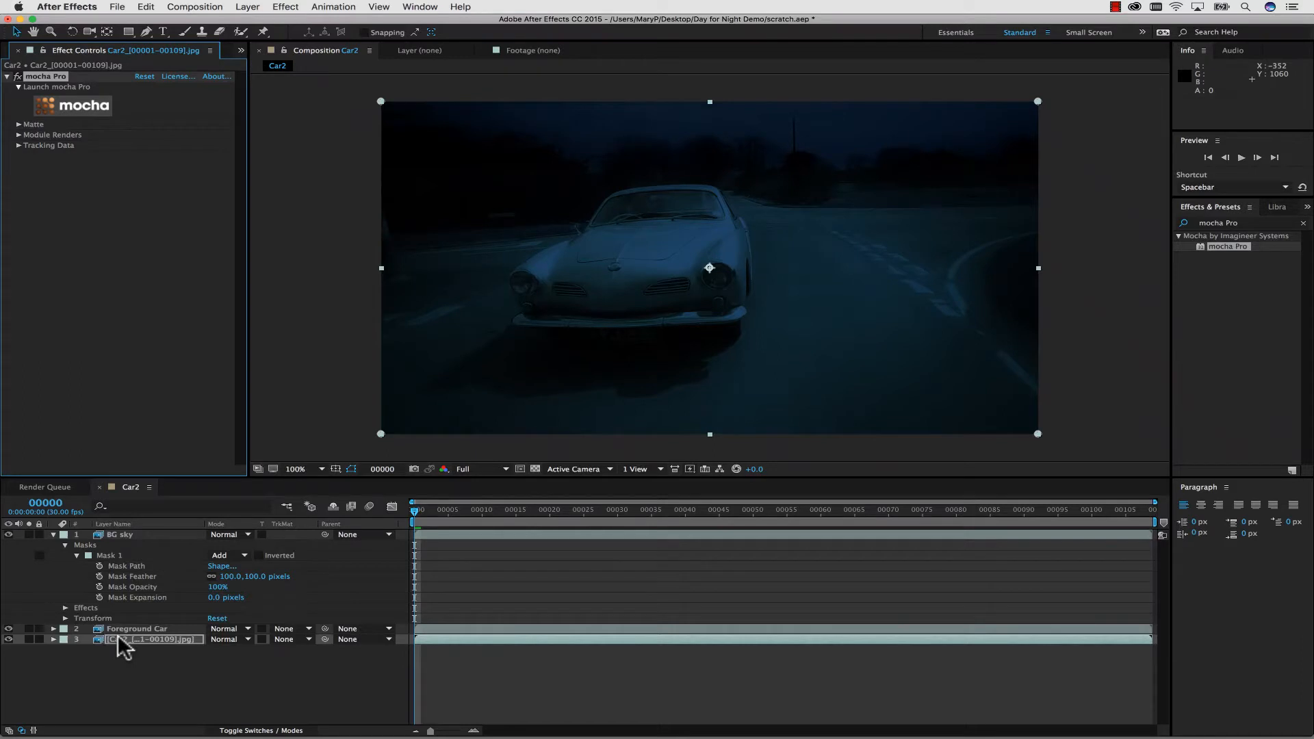
# Collapse the BG sky layer's properties and select that layer in the Car2 composition.
pyautogui.click(273, 263)
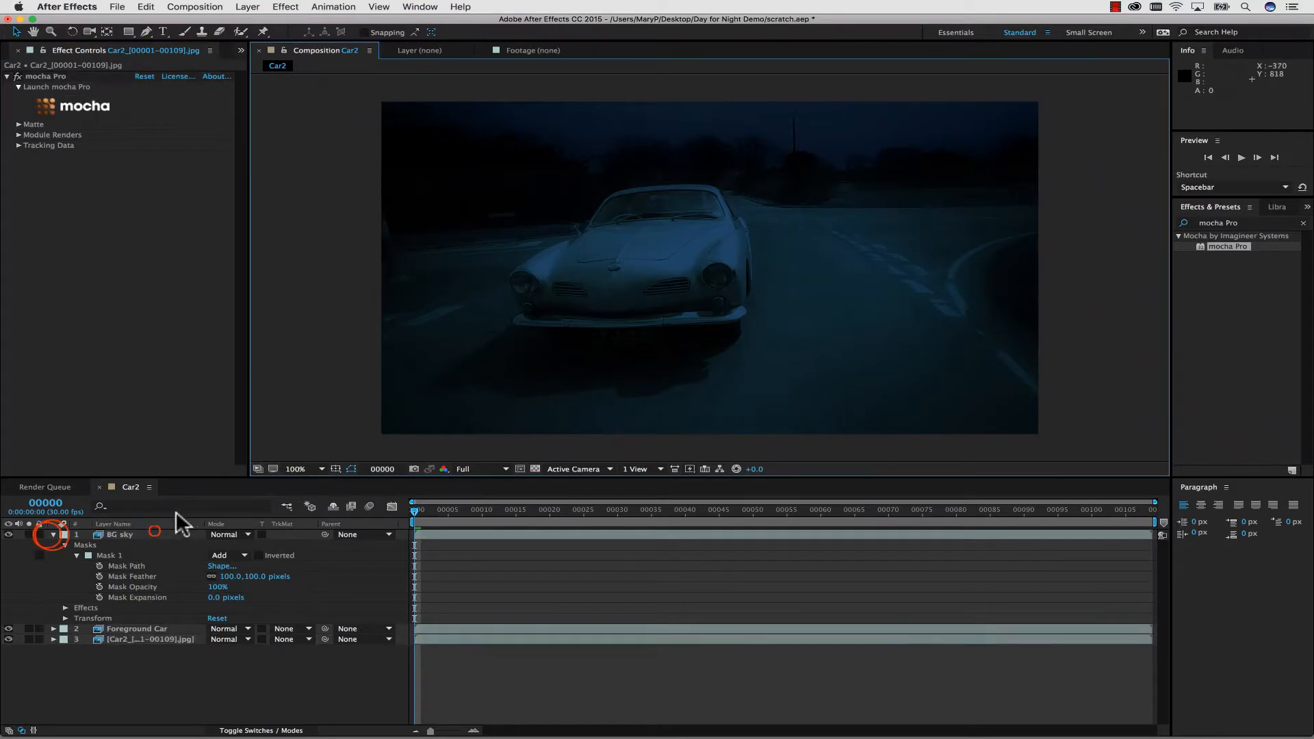
pyautogui.click(155, 532)
pyautogui.click(46, 537)
pyautogui.click(53, 535)
pyautogui.click(126, 547)
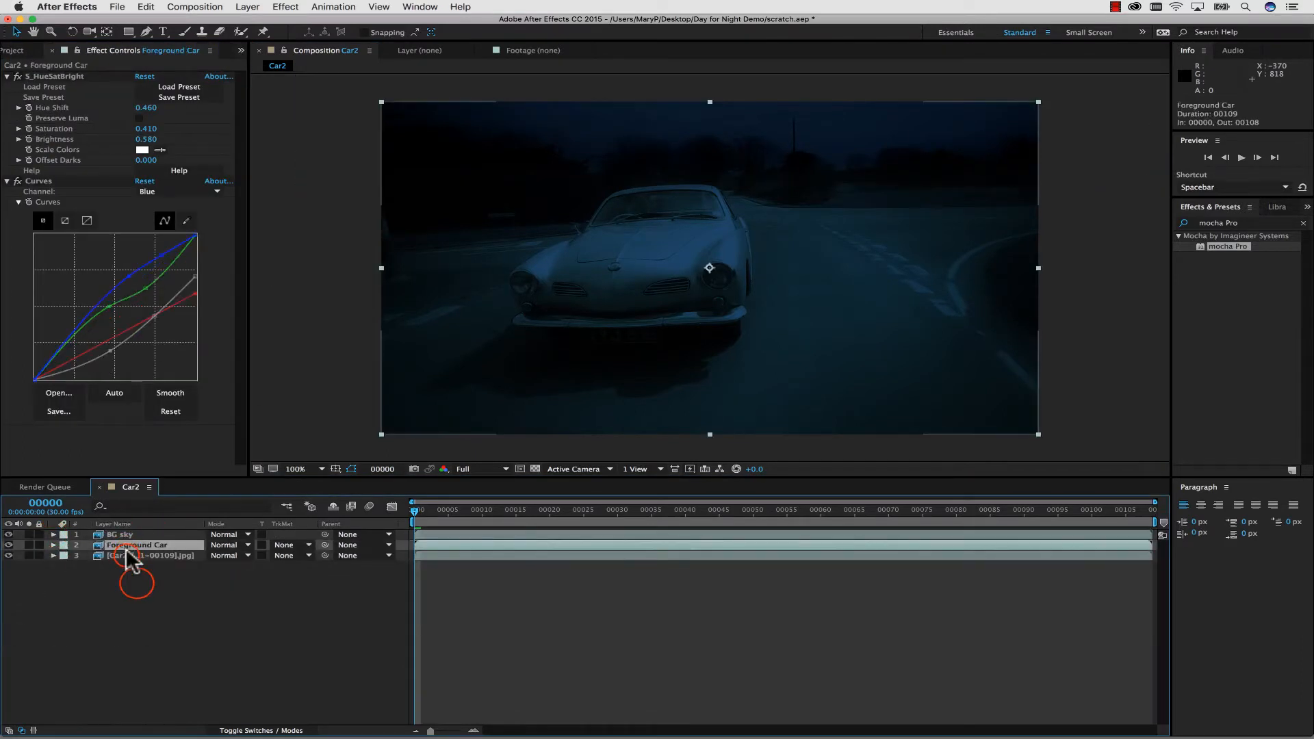
pyautogui.click(126, 555)
pyautogui.click(136, 583)
pyautogui.click(130, 534)
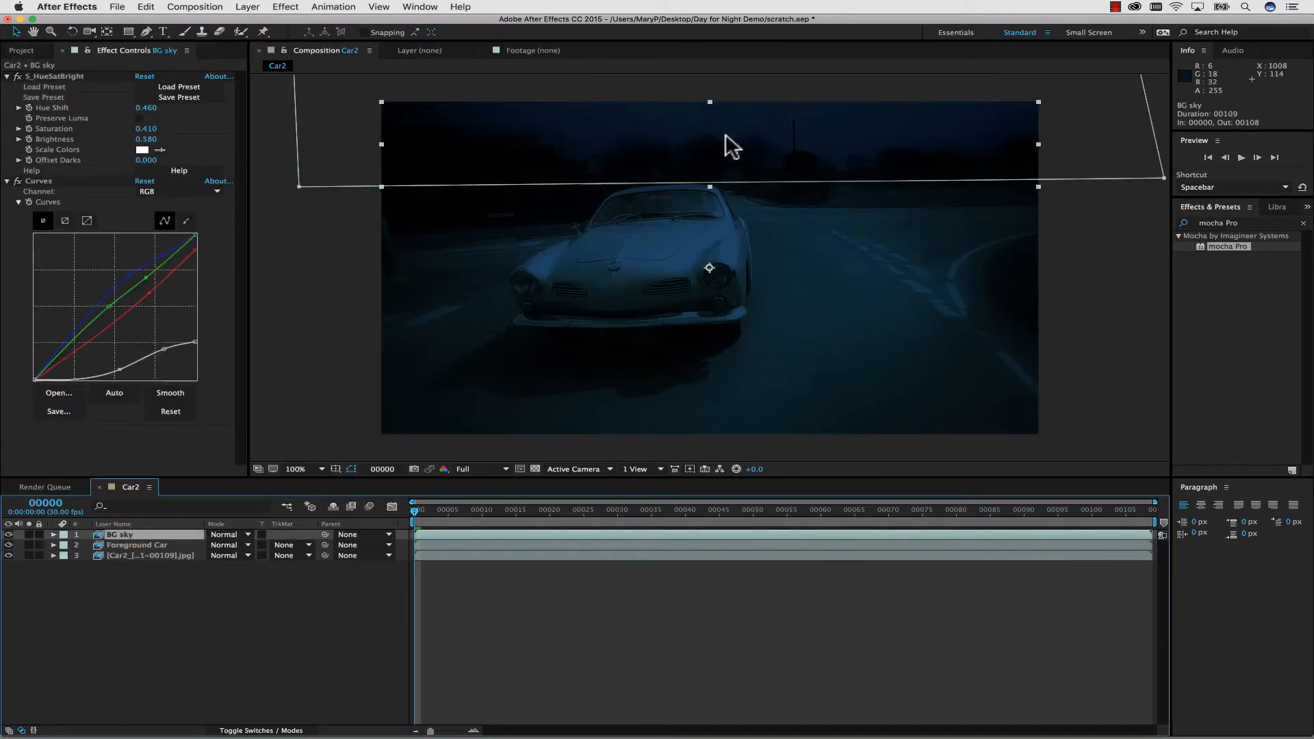
# Create a black 1920 x 1080 px solid named "Moon and Stars" above the BG sky layer.
pyautogui.click(247, 7)
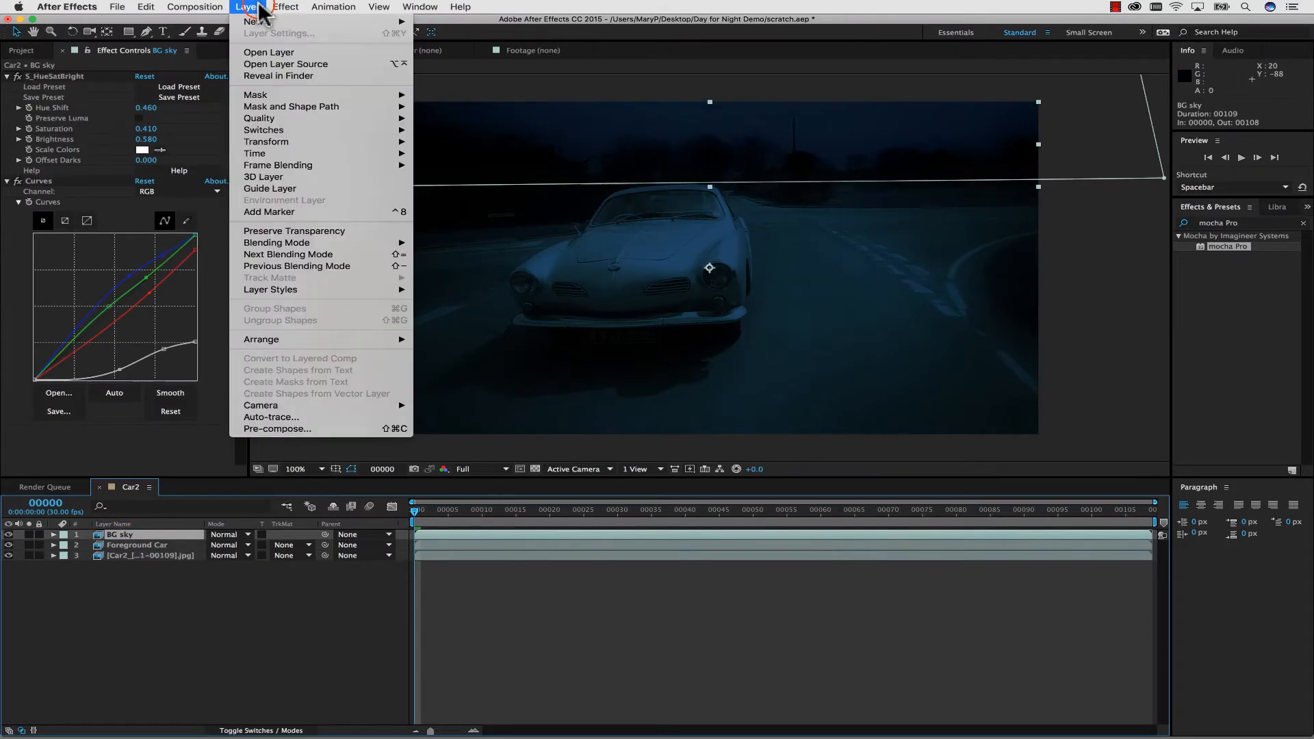
pyautogui.moveTo(274, 21)
pyautogui.click(471, 36)
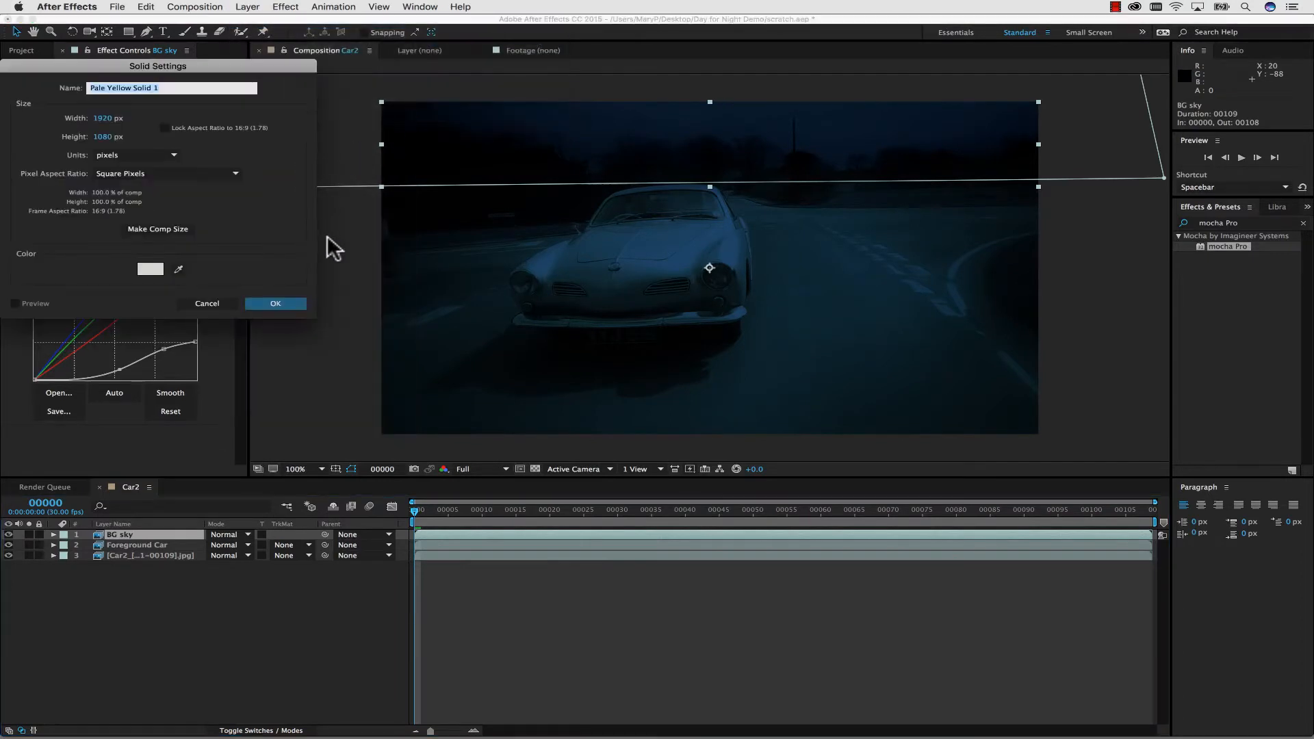
pyautogui.click(148, 263)
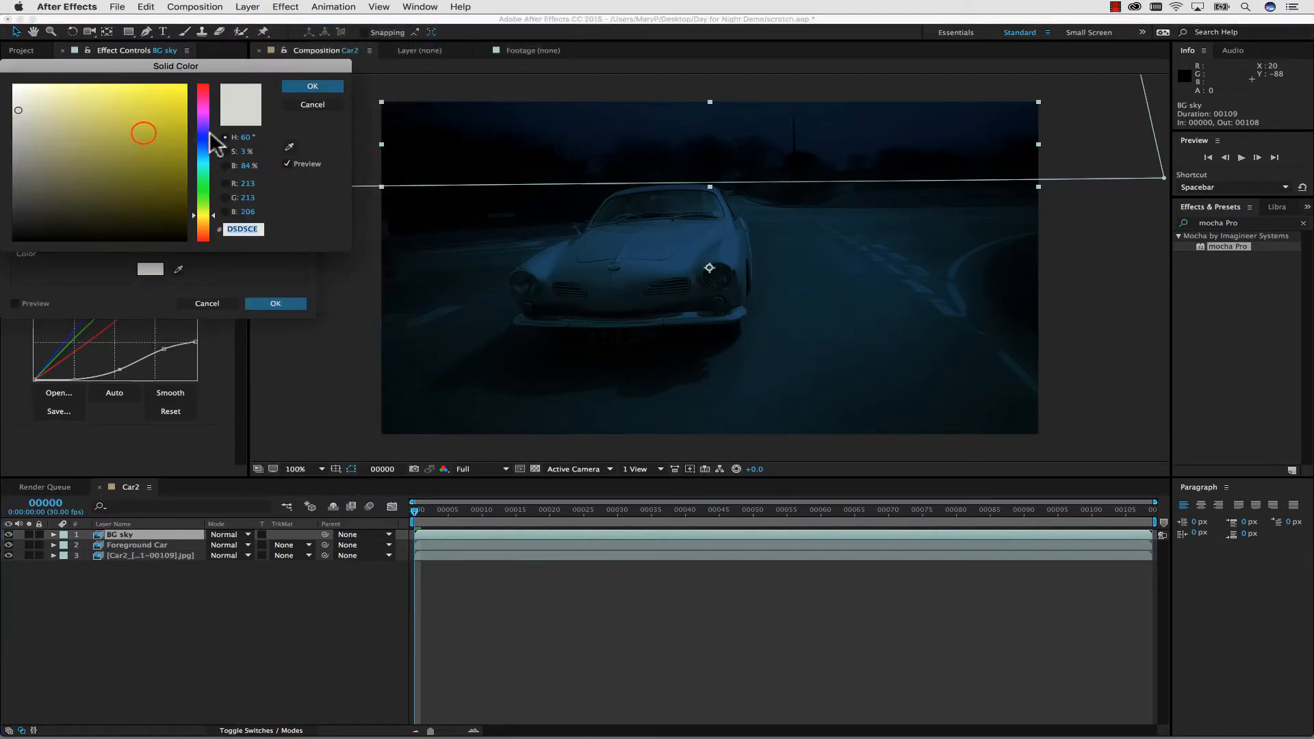
pyautogui.moveTo(137, 134); pyautogui.dragTo(2, 272)
pyautogui.click(313, 86)
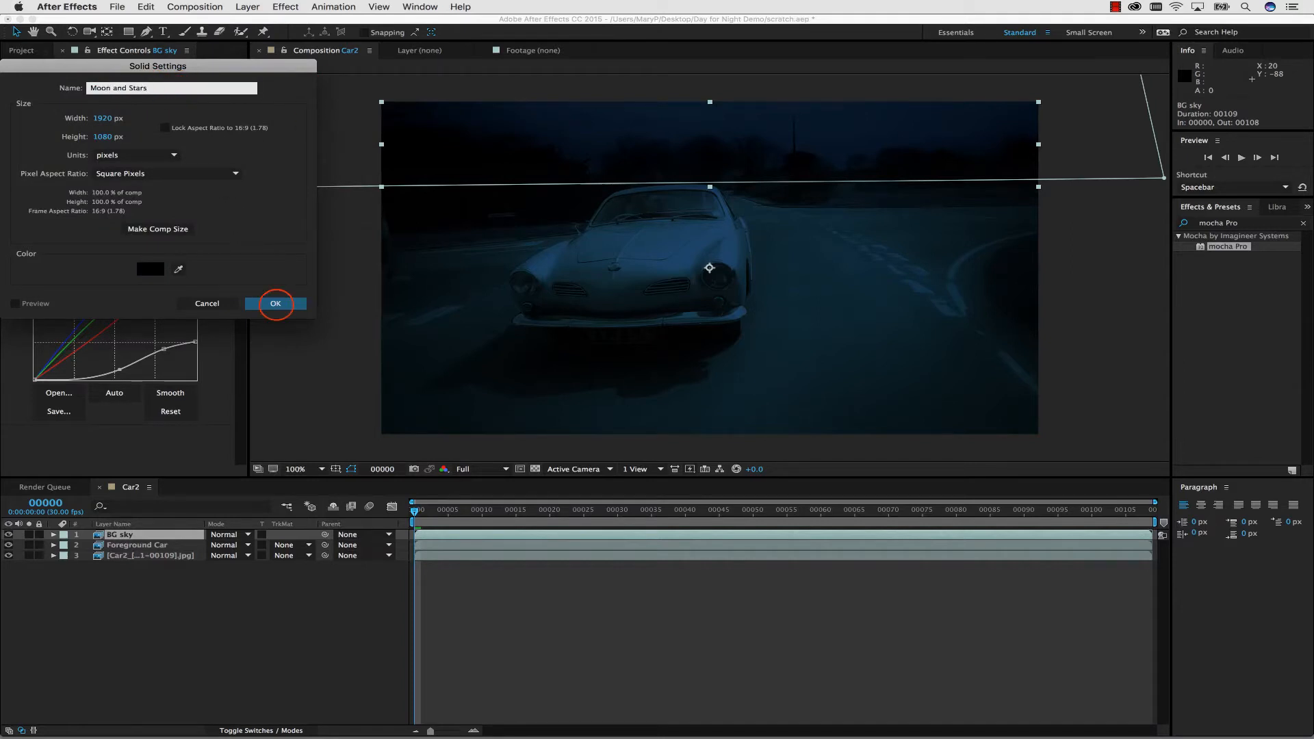
pyautogui.click(275, 303)
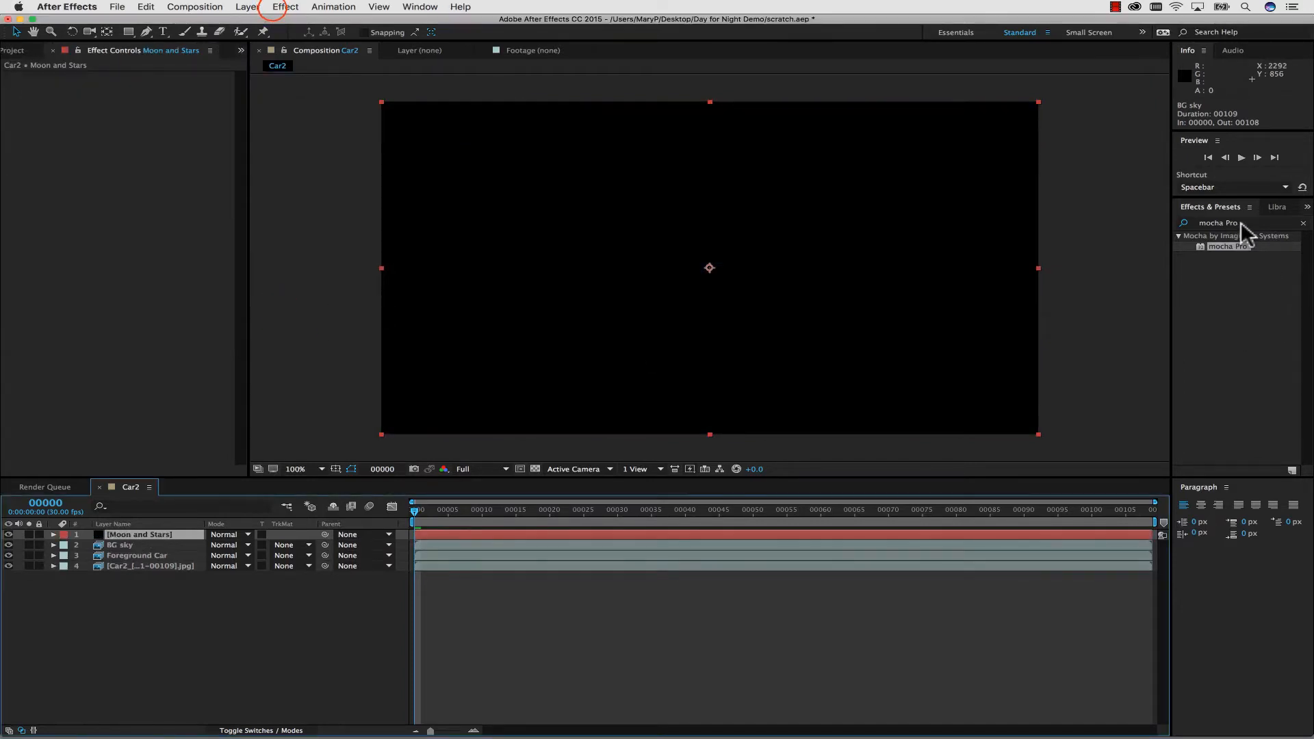
# Apply the Sapphire Builder S_Effect to the Moon and Stars solid.
pyautogui.click(275, 11)
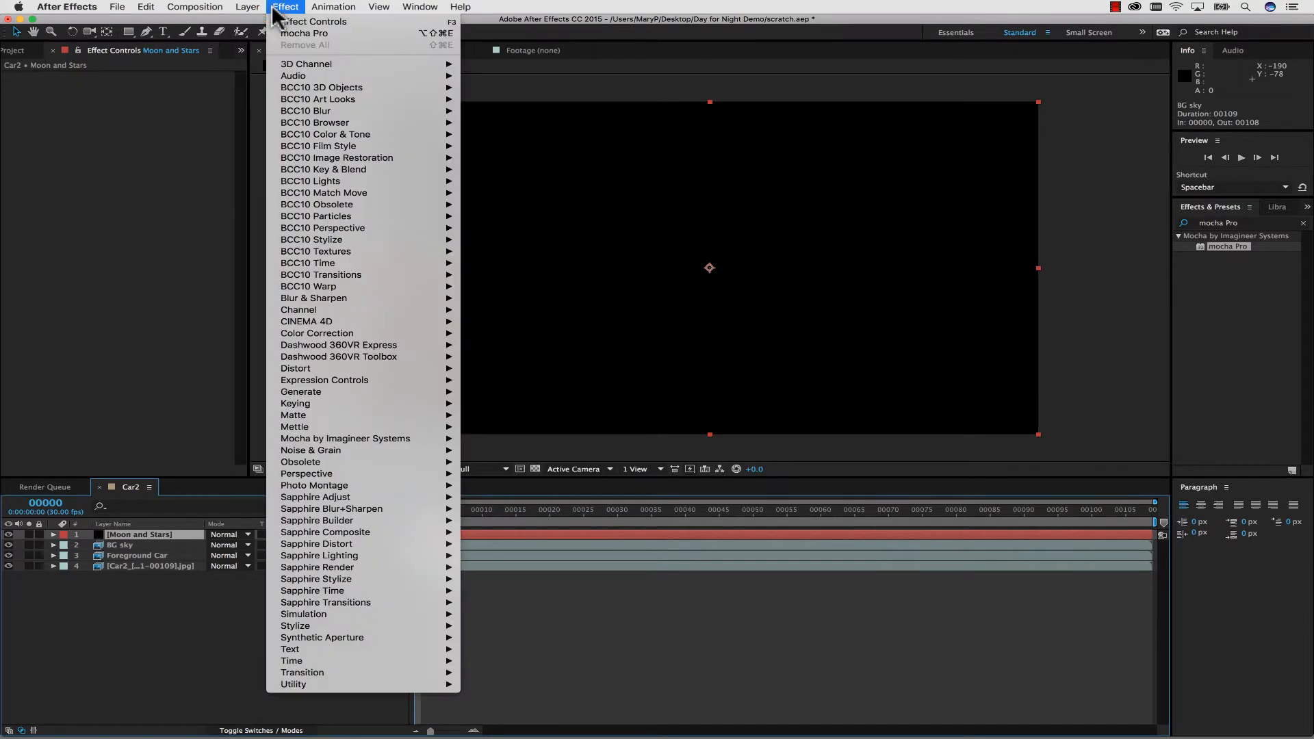
pyautogui.moveTo(418, 520)
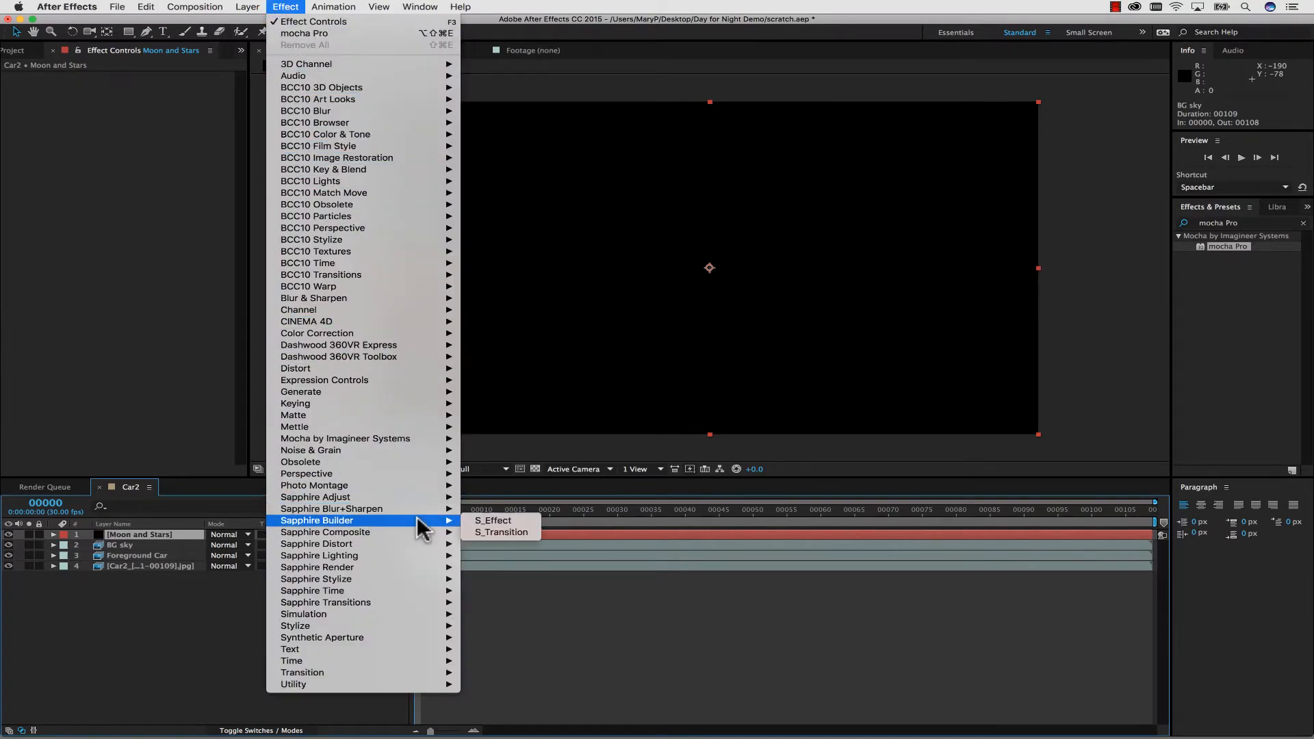
pyautogui.click(493, 520)
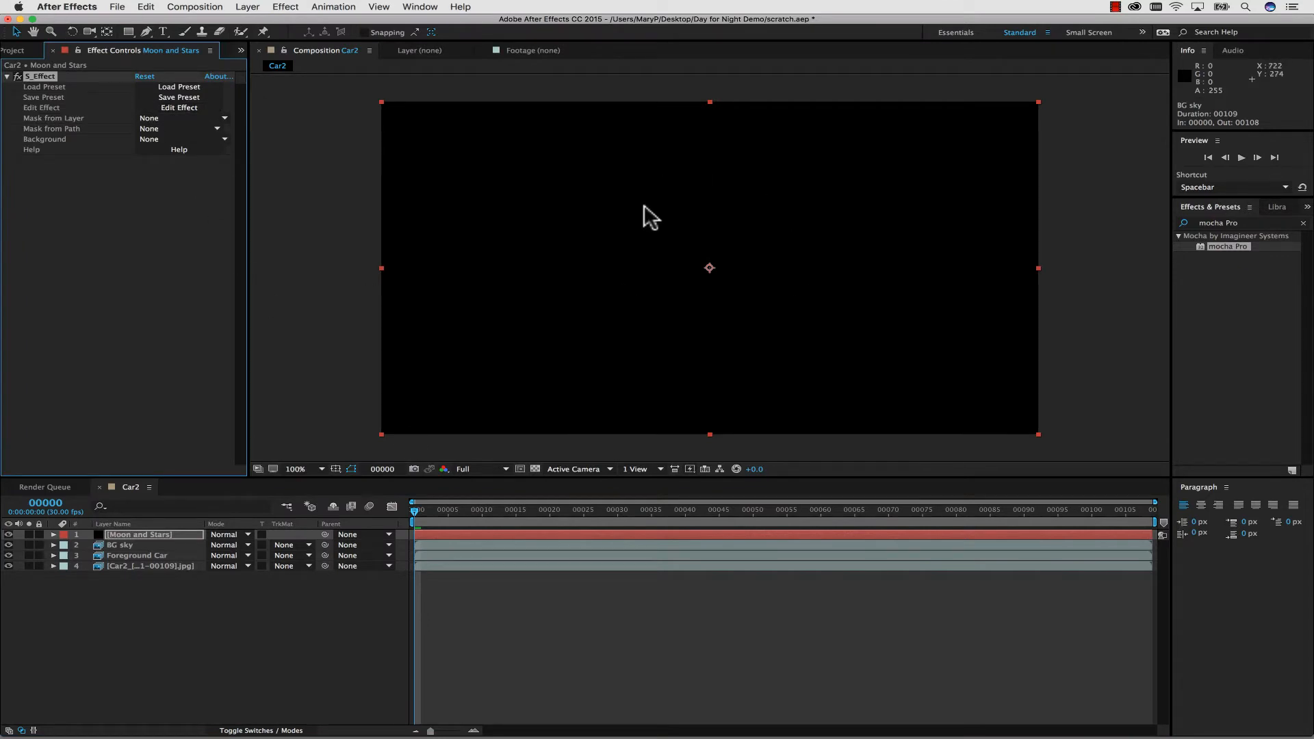
# Load the Distant Stars preset onto the Moon and Stars solid's S_Effect, searching the Background presets for "star".
pyautogui.click(188, 87)
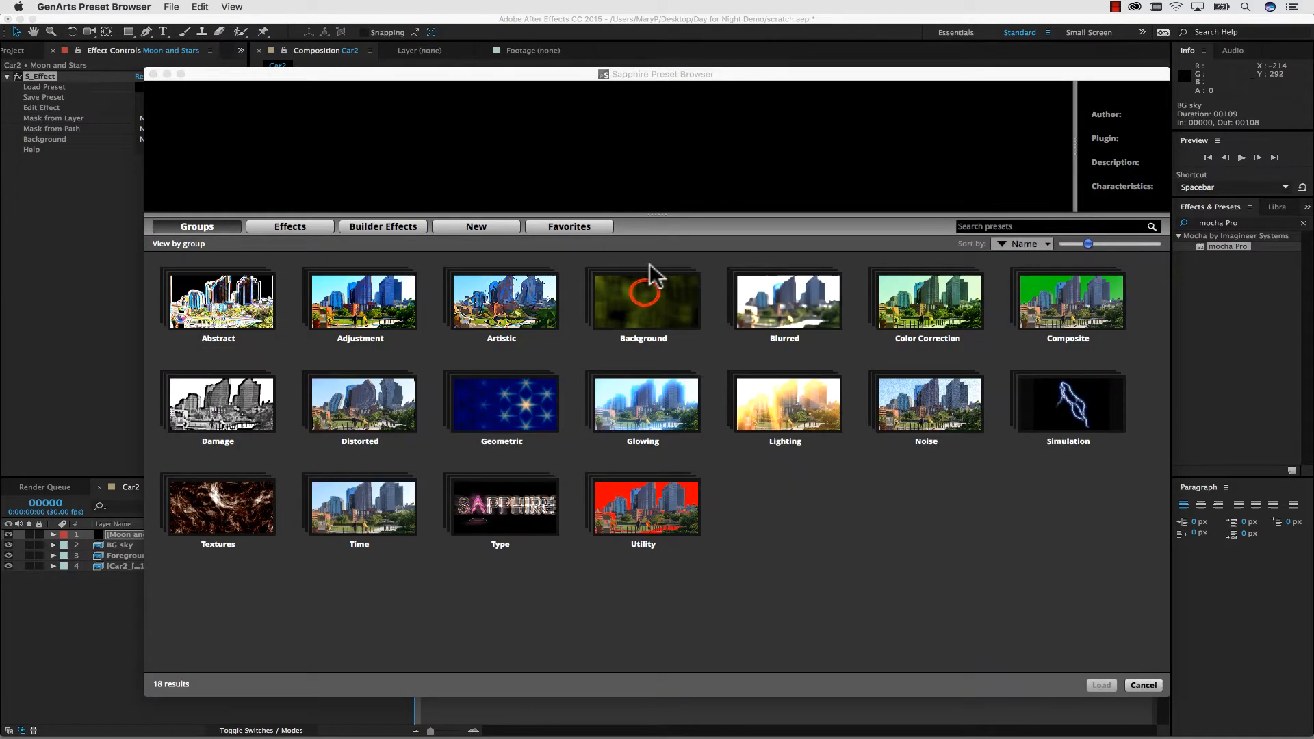
pyautogui.doubleClick(644, 294)
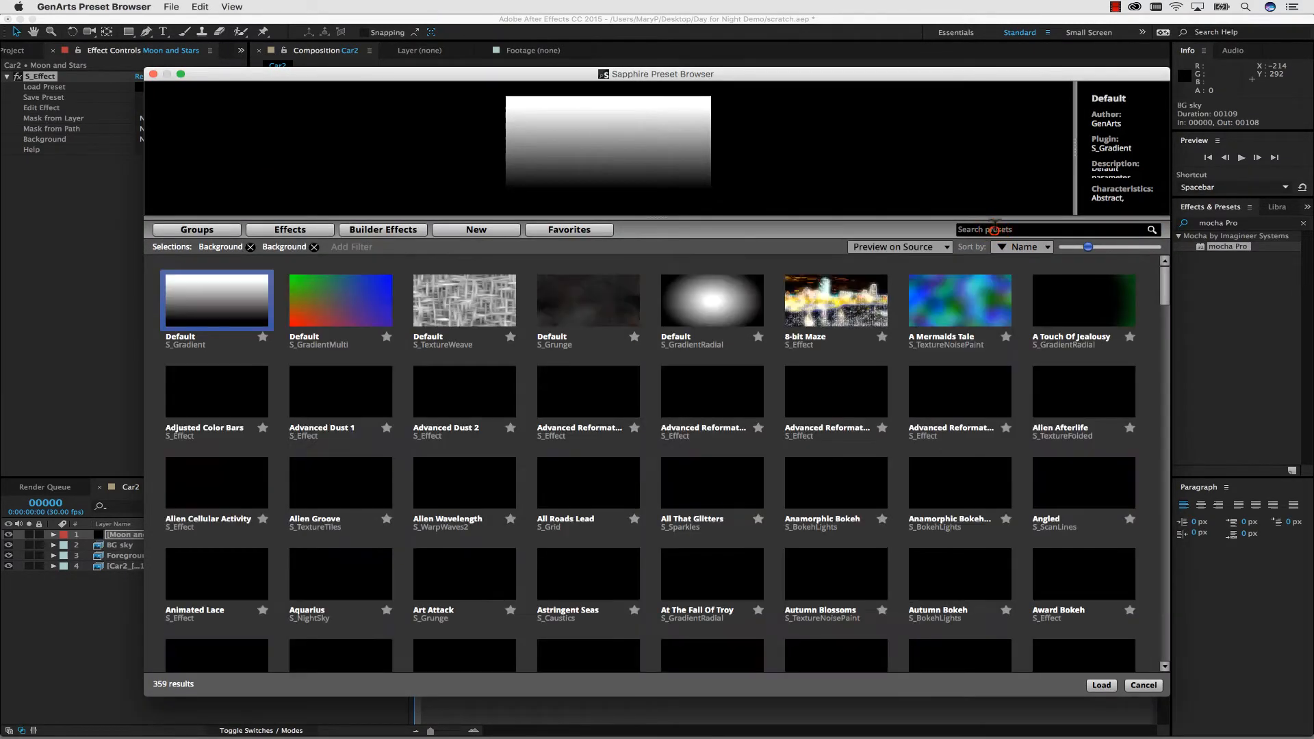
pyautogui.click(994, 229)
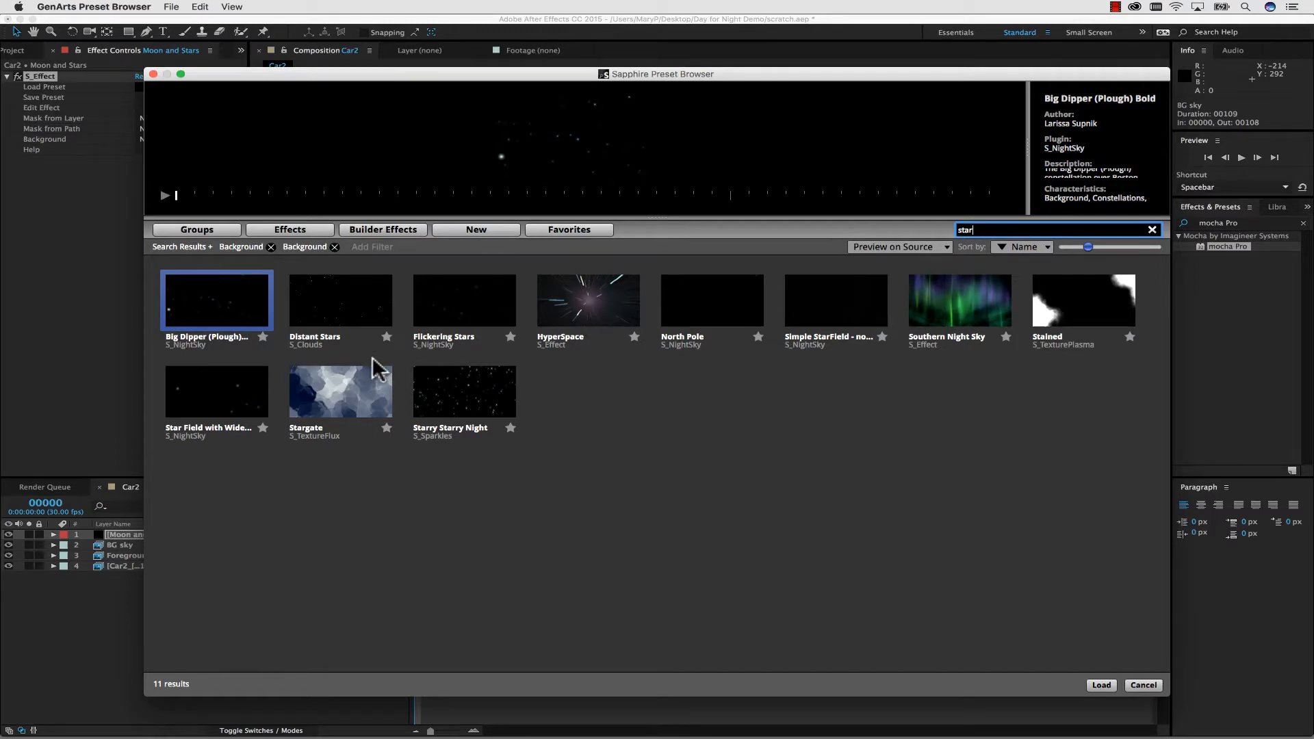
pyautogui.click(479, 393)
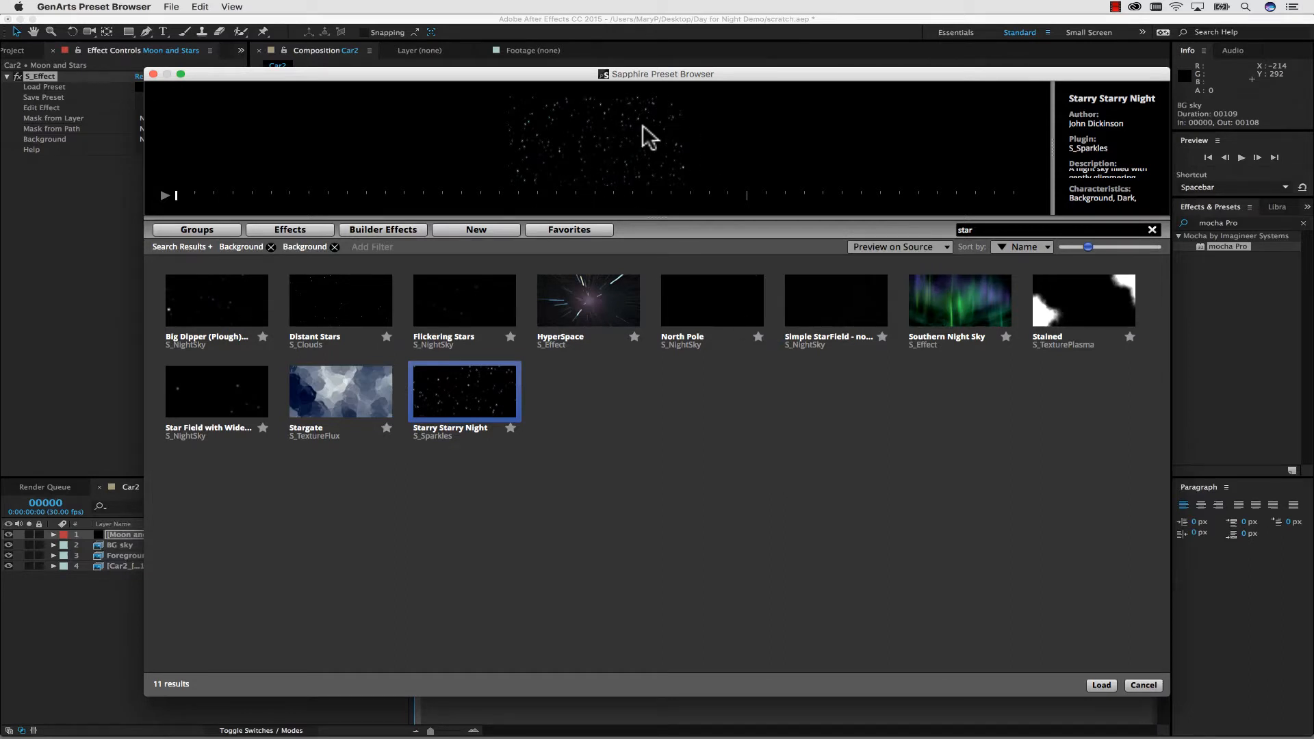
pyautogui.click(356, 304)
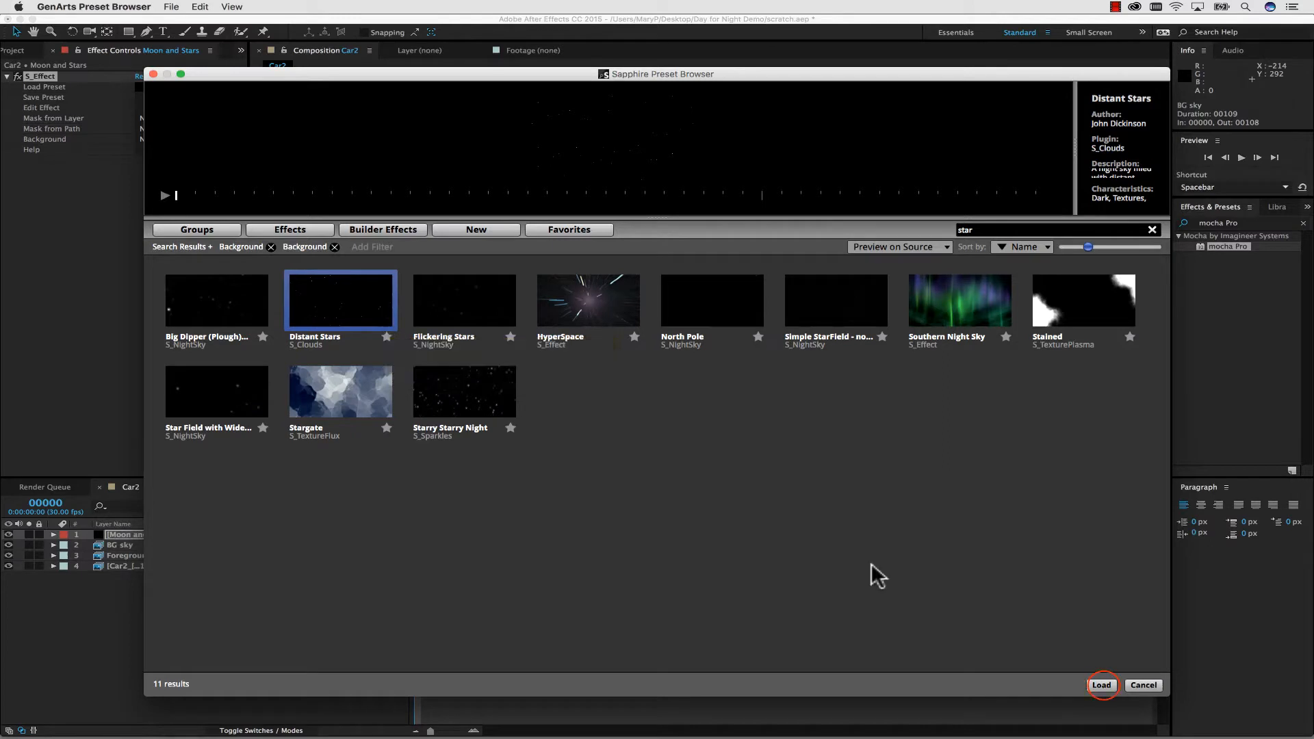
pyautogui.click(1103, 685)
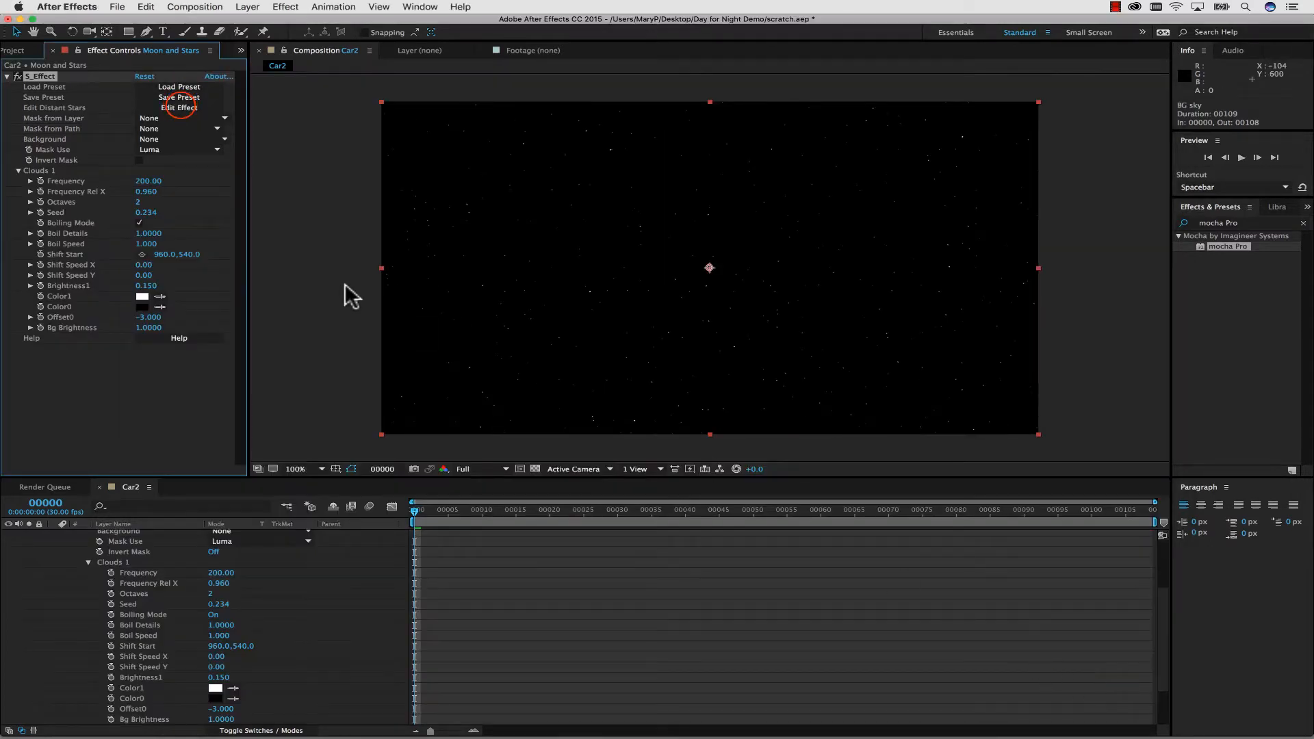
# Edit the Distant Stars effect and insert a Luna node between Clouds 1 and Result in the Effect Builder.
pyautogui.click(181, 107)
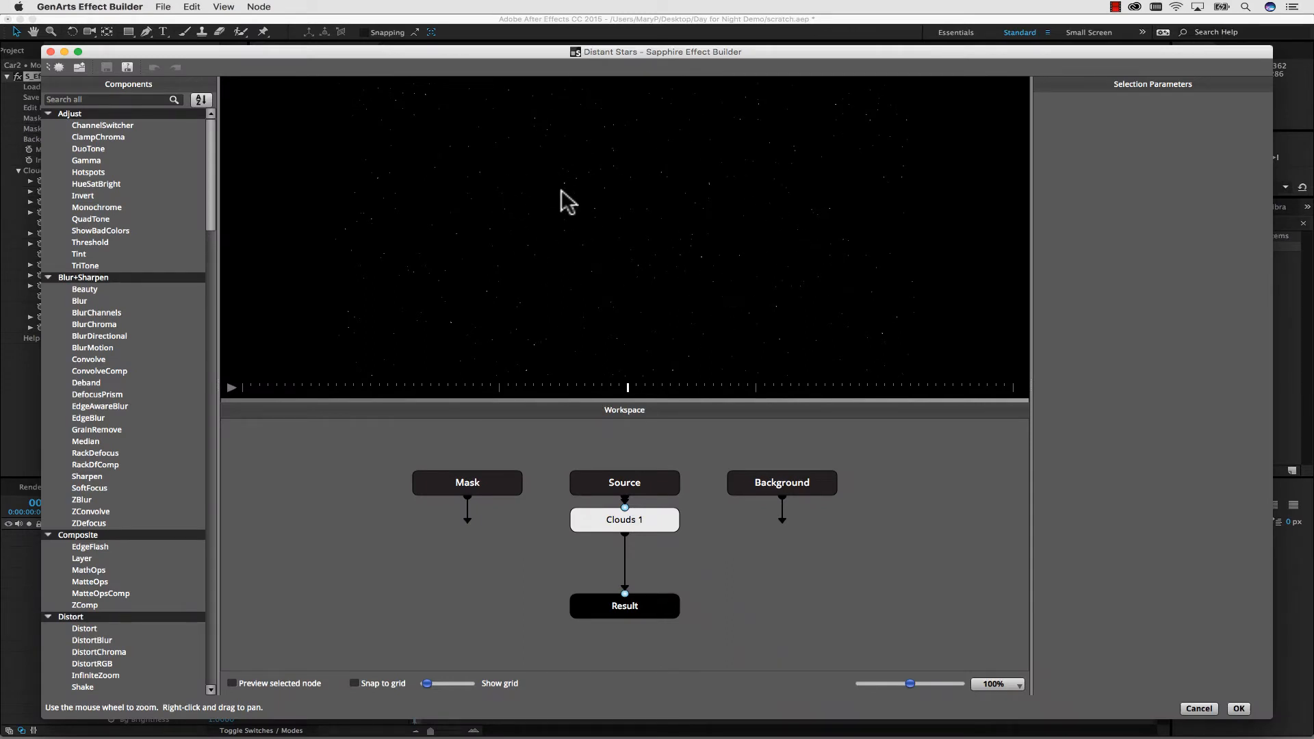
pyautogui.click(83, 99)
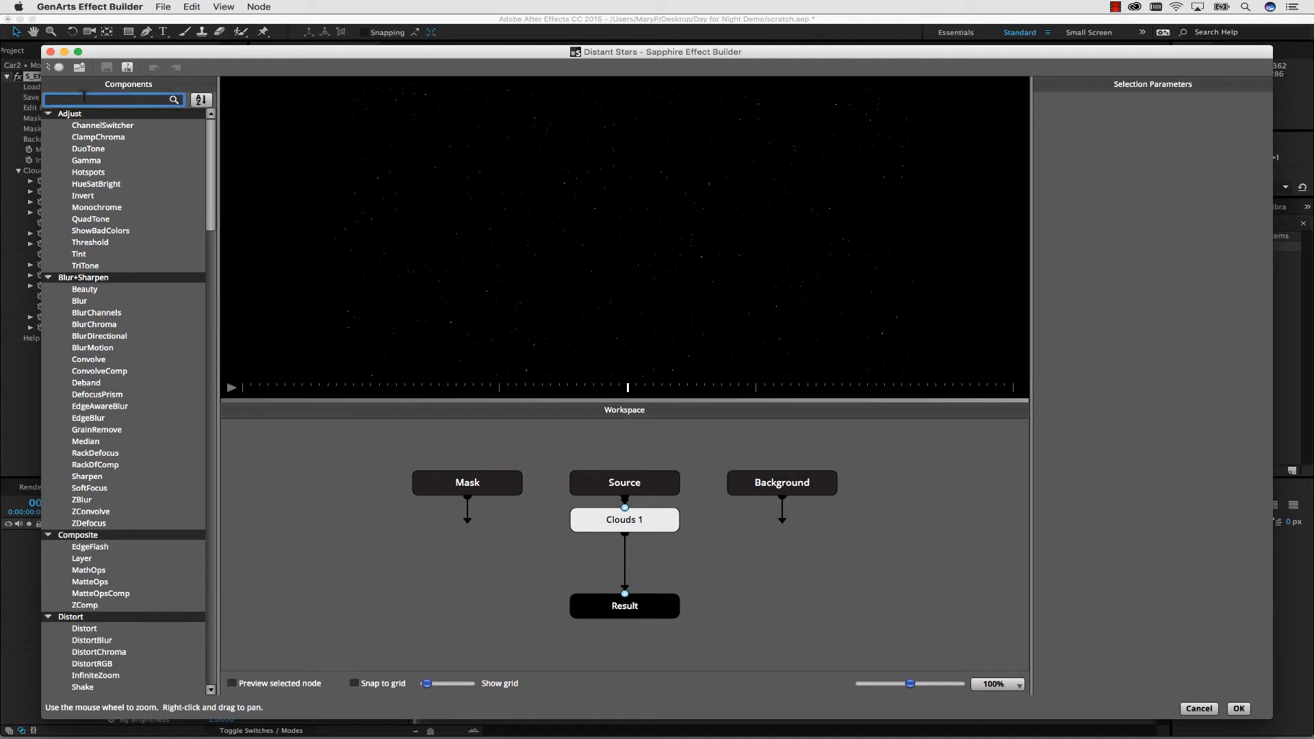
pyautogui.write('luna')
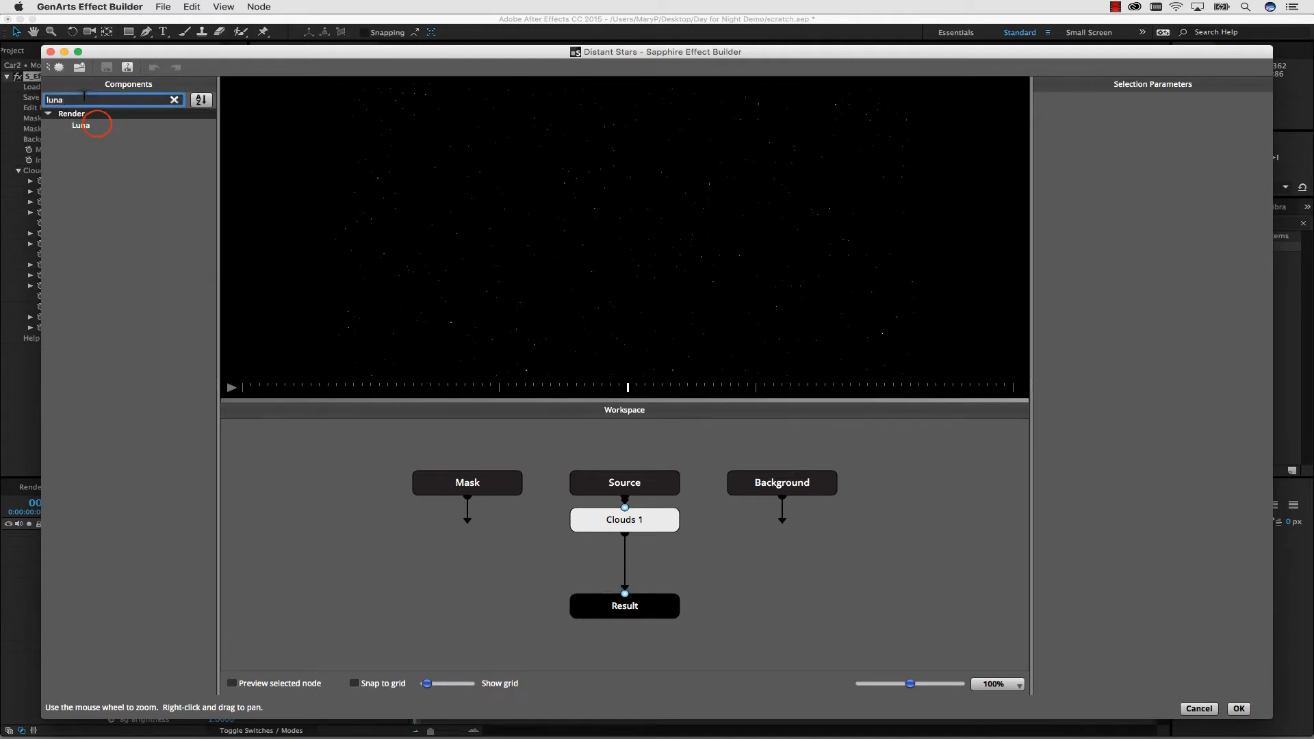
pyautogui.click(82, 125)
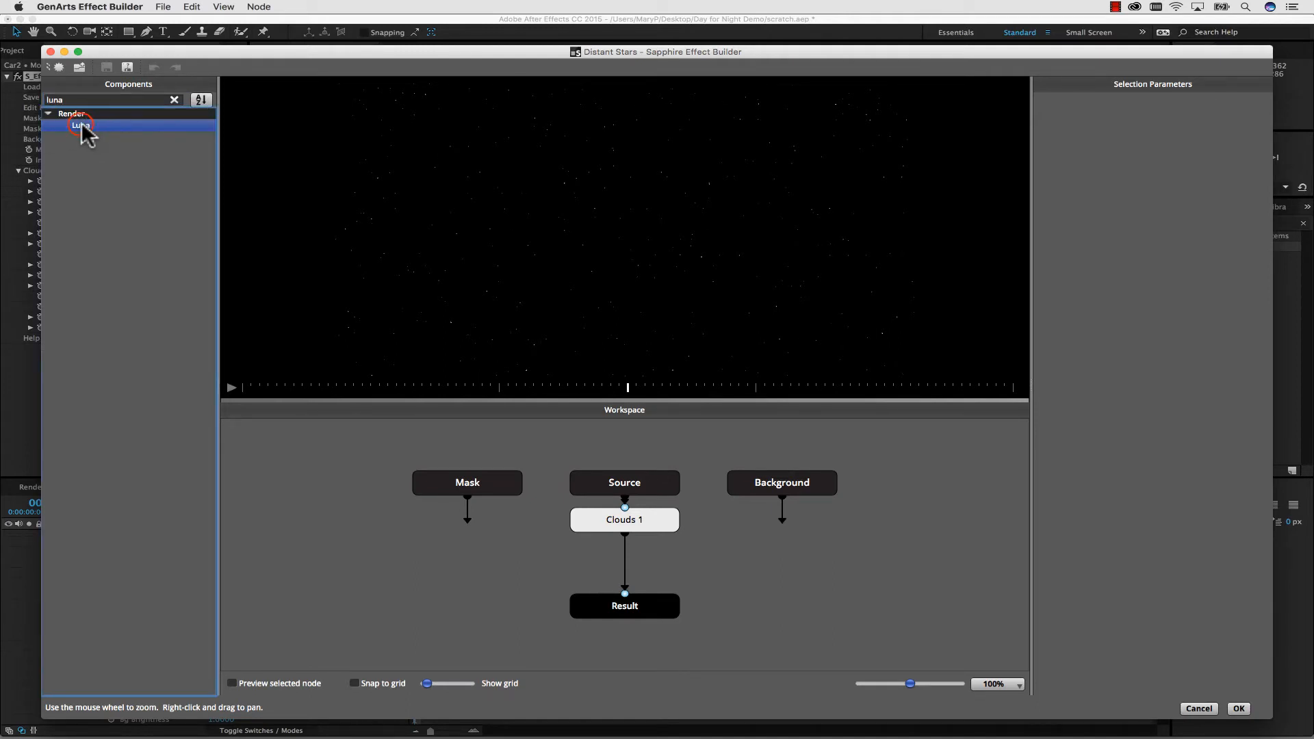
pyautogui.moveTo(81, 125); pyautogui.dragTo(622, 559)
pyautogui.moveTo(667, 563); pyautogui.dragTo(665, 562)
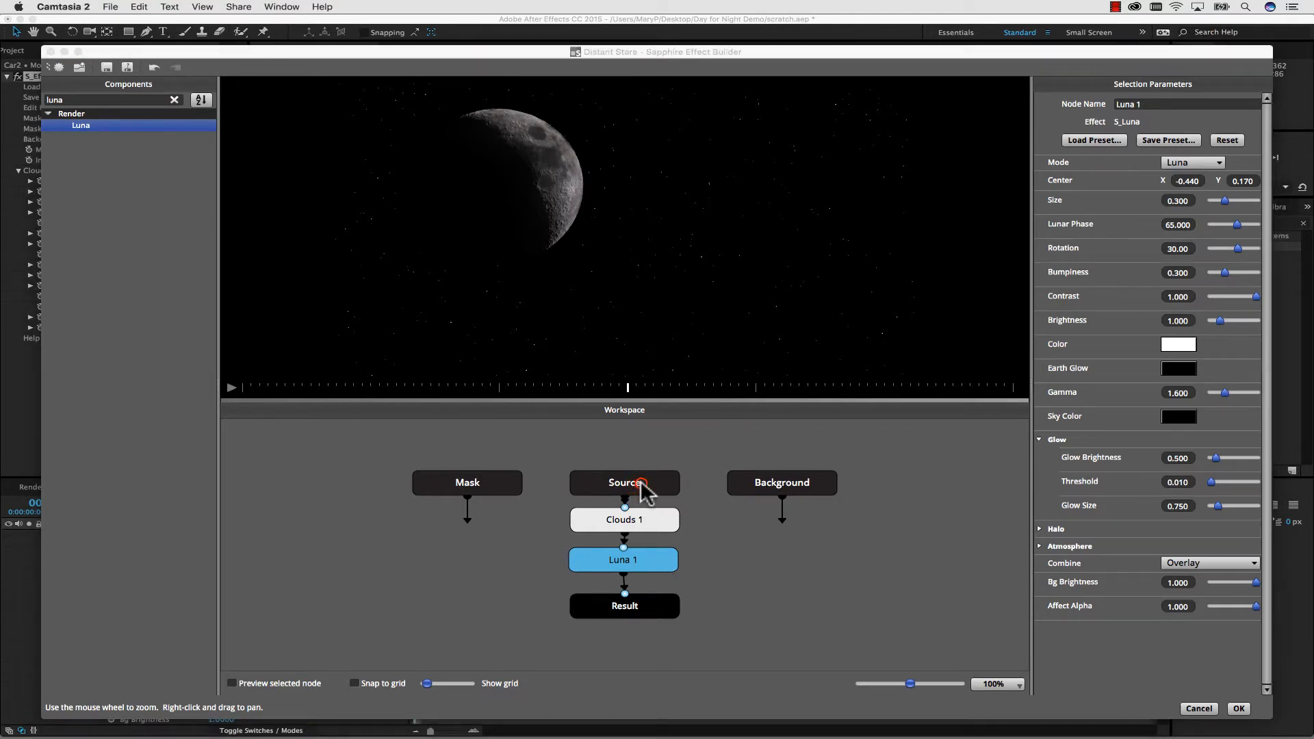
# Shift the Source, Clouds 1 and Luna 1 nodes upward in the workspace and nudge the unconnected Background node.
pyautogui.moveTo(640, 480); pyautogui.dragTo(654, 447)
pyautogui.moveTo(638, 522); pyautogui.dragTo(648, 470)
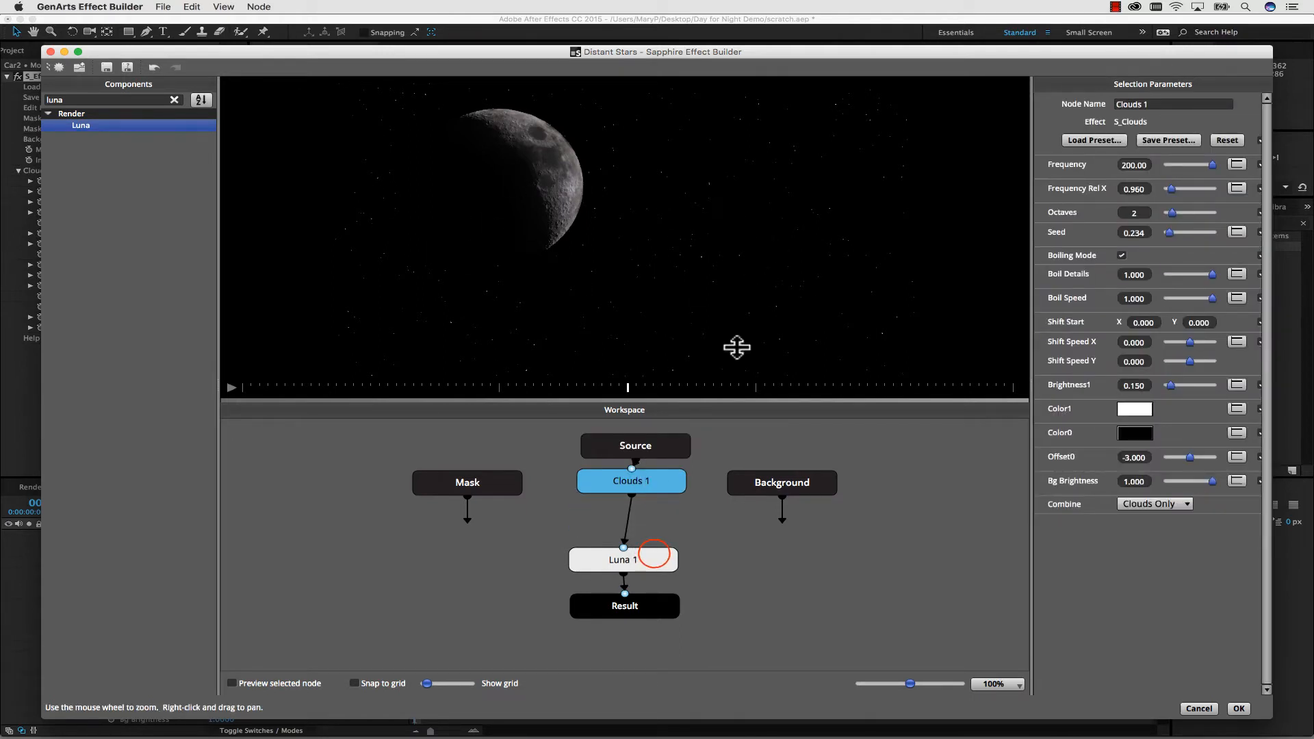
pyautogui.moveTo(668, 553); pyautogui.dragTo(667, 531)
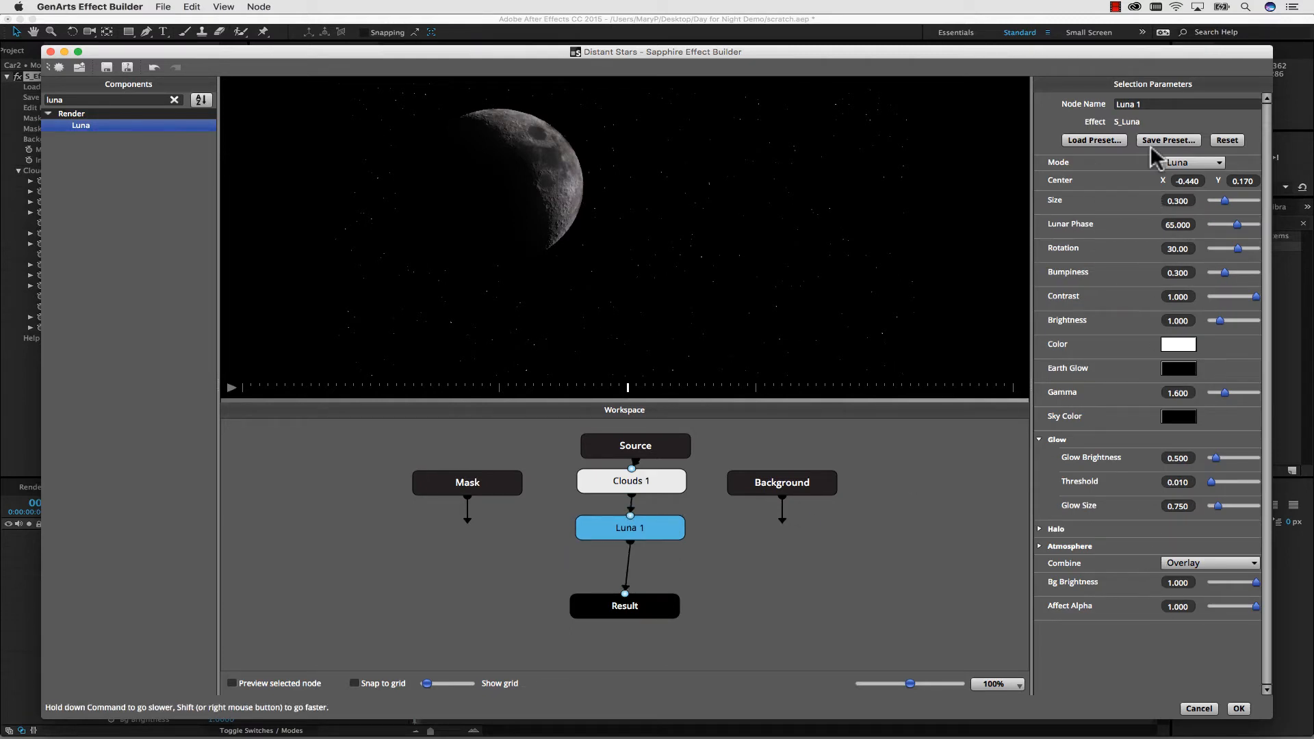
pyautogui.click(779, 478)
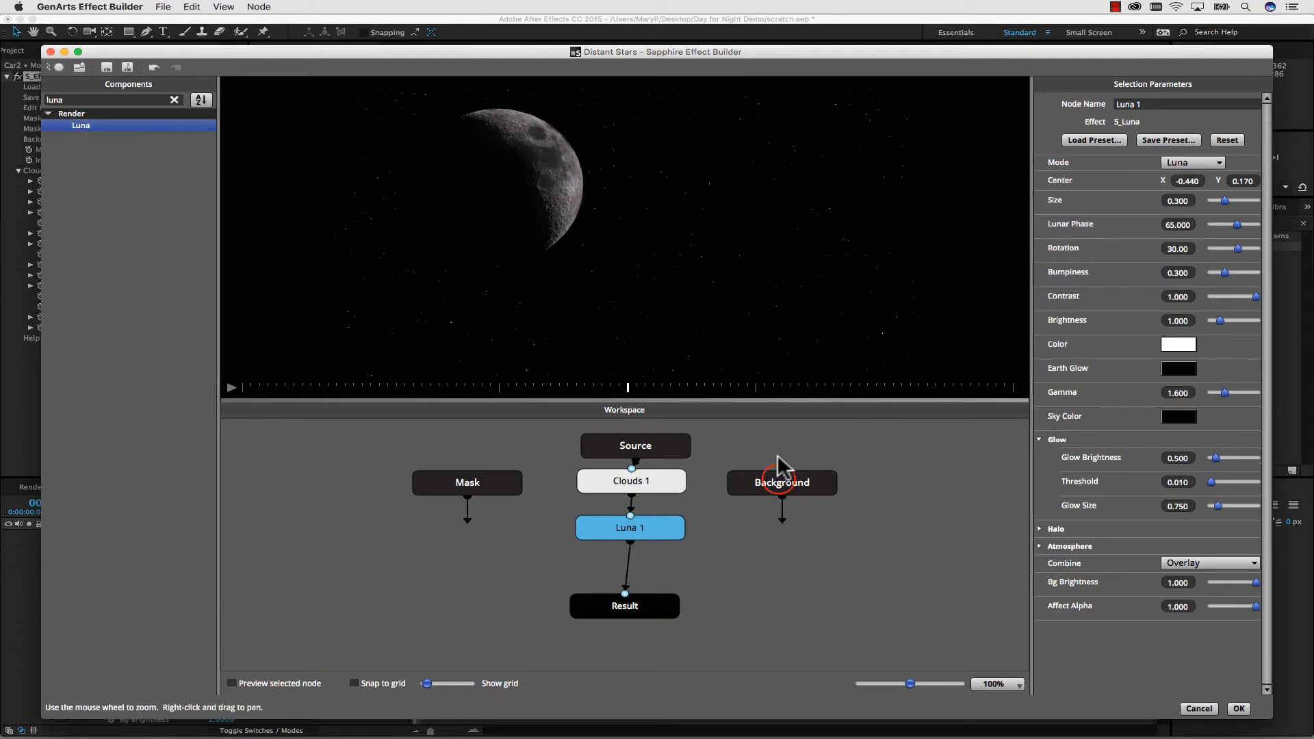
pyautogui.moveTo(778, 476); pyautogui.dragTo(784, 480)
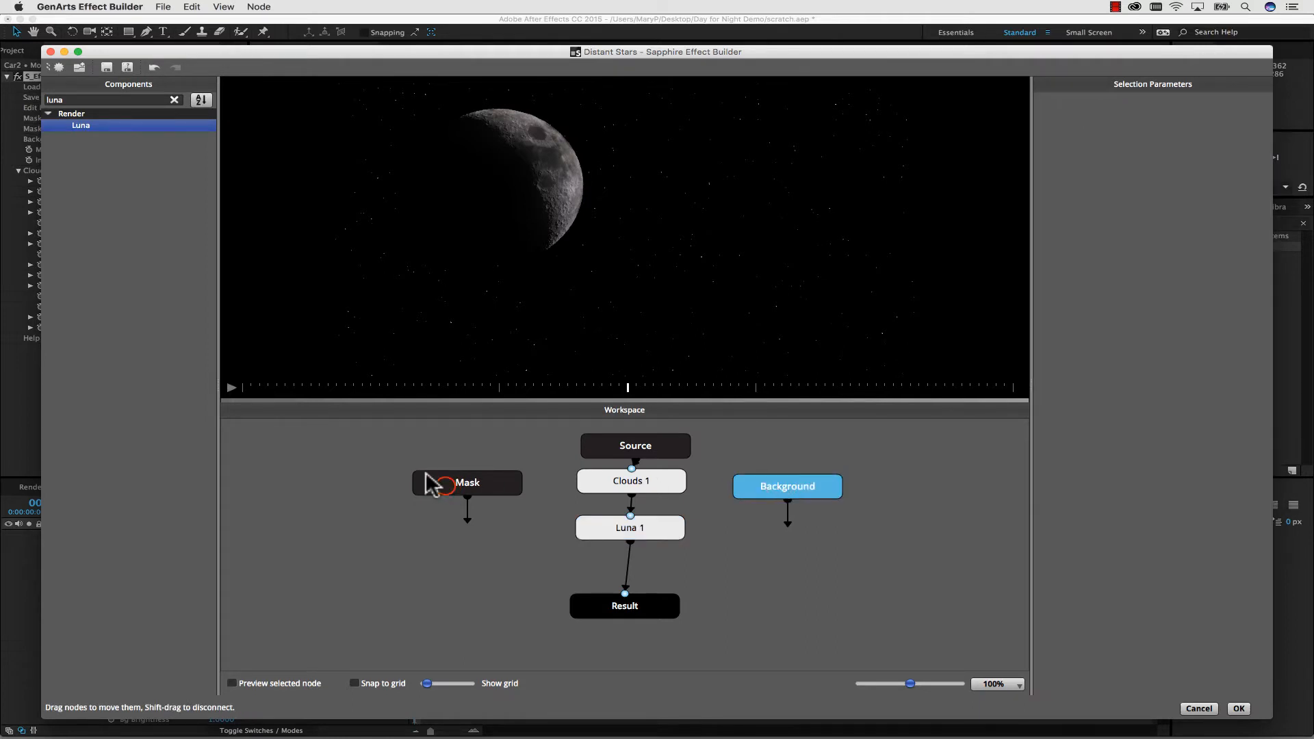
pyautogui.click(445, 485)
# Load the Hazy Moon preset onto the Luna 1 node.
pyautogui.click(652, 528)
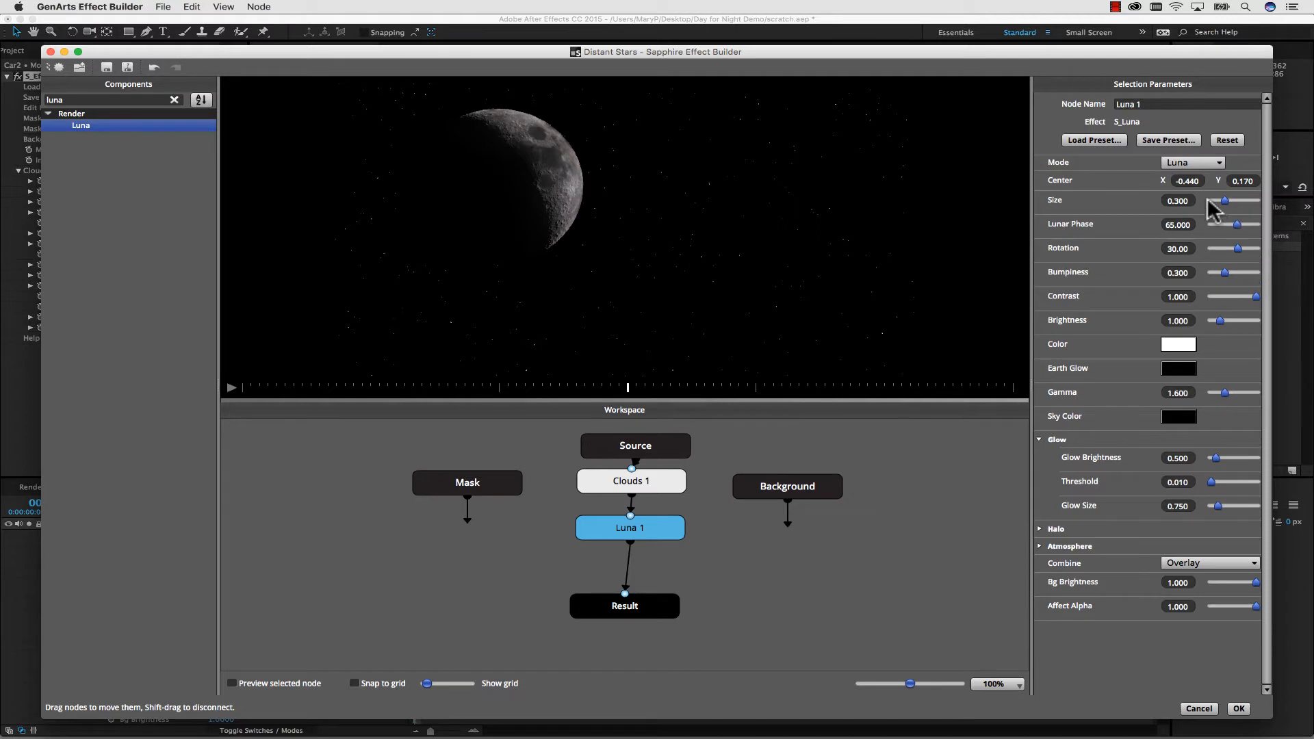
pyautogui.click(1093, 141)
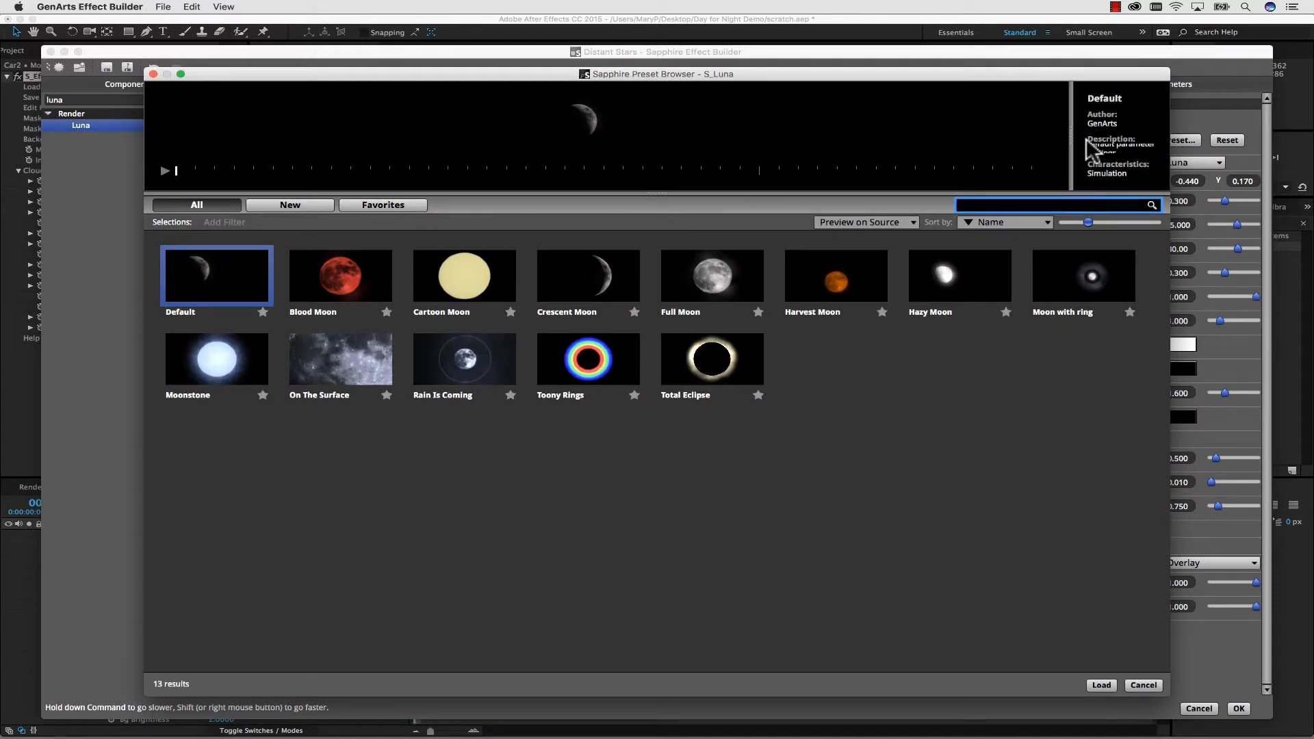
pyautogui.click(960, 274)
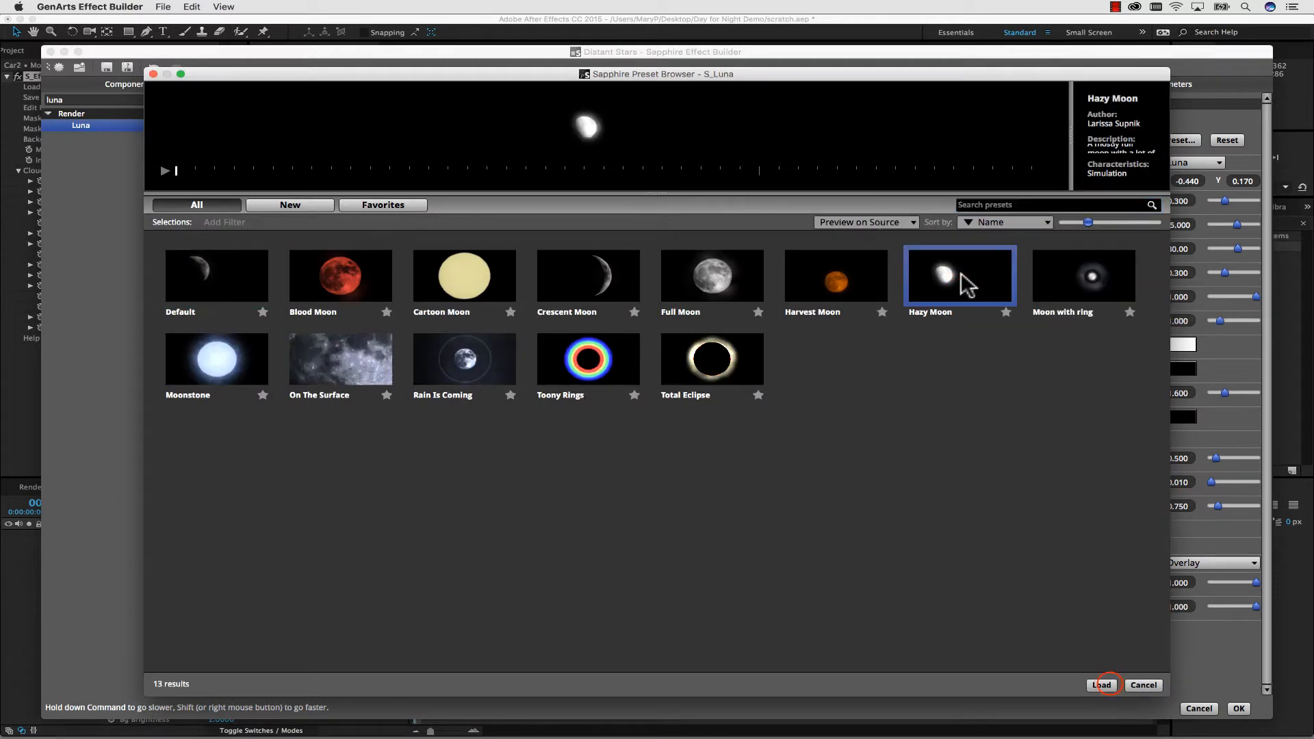
pyautogui.click(1102, 685)
# Set the Luna 1 moon's Lunar Phase to 180, Contrast to about 0.783 and Brightness to about 0.583.
pyautogui.click(1240, 225)
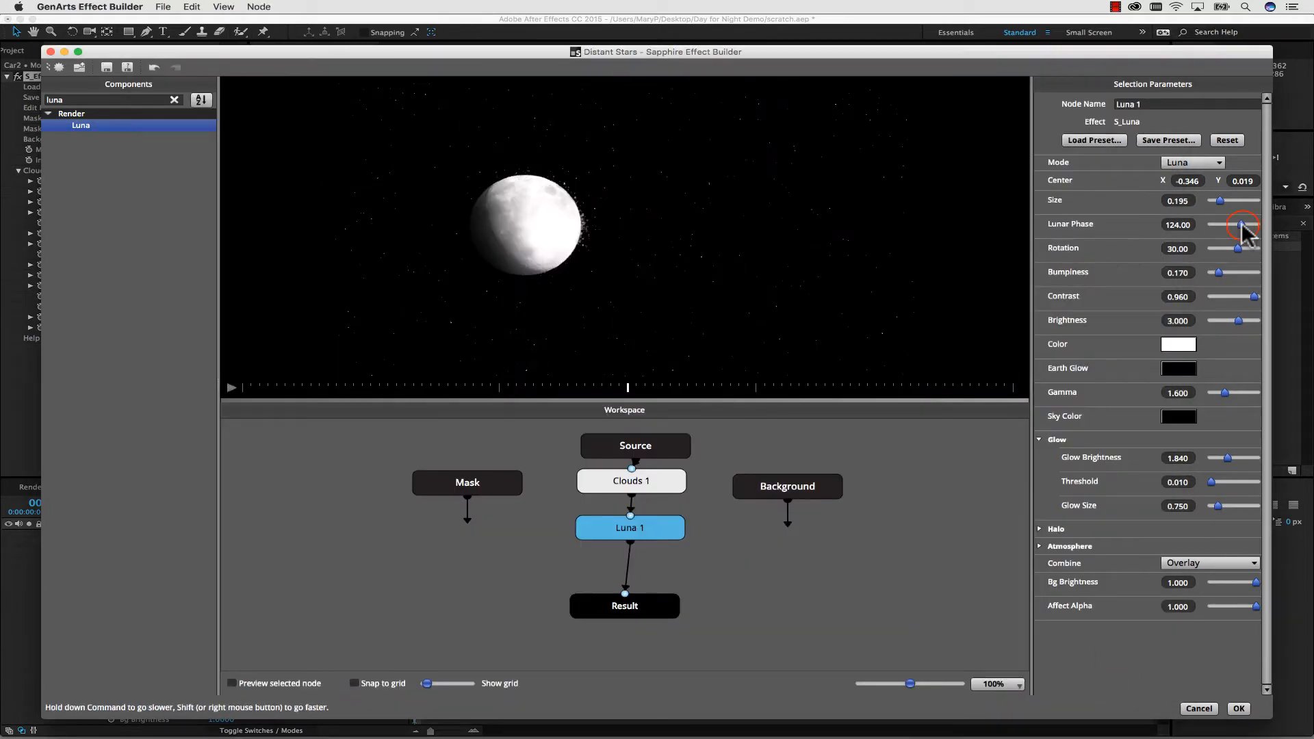
pyautogui.moveTo(1241, 224); pyautogui.dragTo(1244, 226)
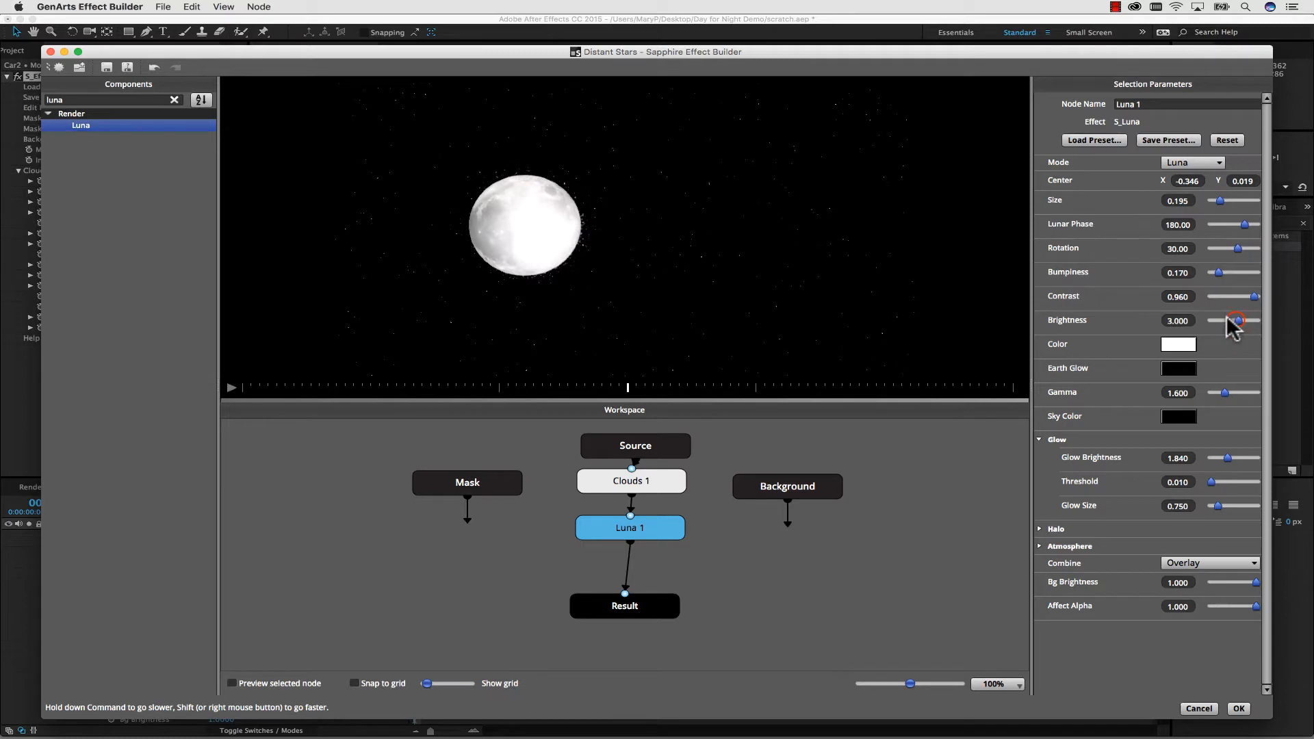
pyautogui.moveTo(1238, 320)
pyautogui.mouseDown()
pyautogui.moveTo(1221, 319)
pyautogui.moveTo(1244, 297)
pyautogui.moveTo(1218, 322)
pyautogui.mouseUp()
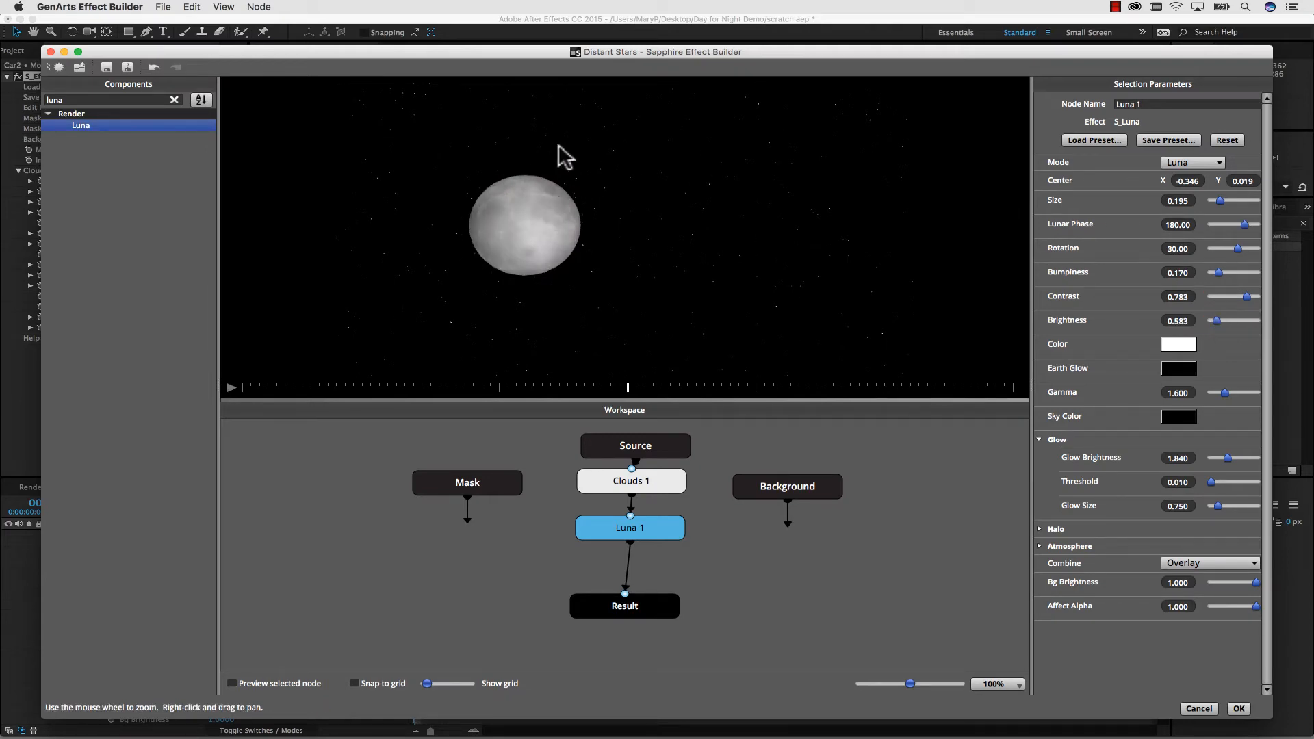
# Set Luna 1's Glow Brightness to about 2.167, Glow Size to 0.5 and the halo's Outer Softness to about 0.417.
pyautogui.moveTo(1228, 458); pyautogui.dragTo(1234, 460)
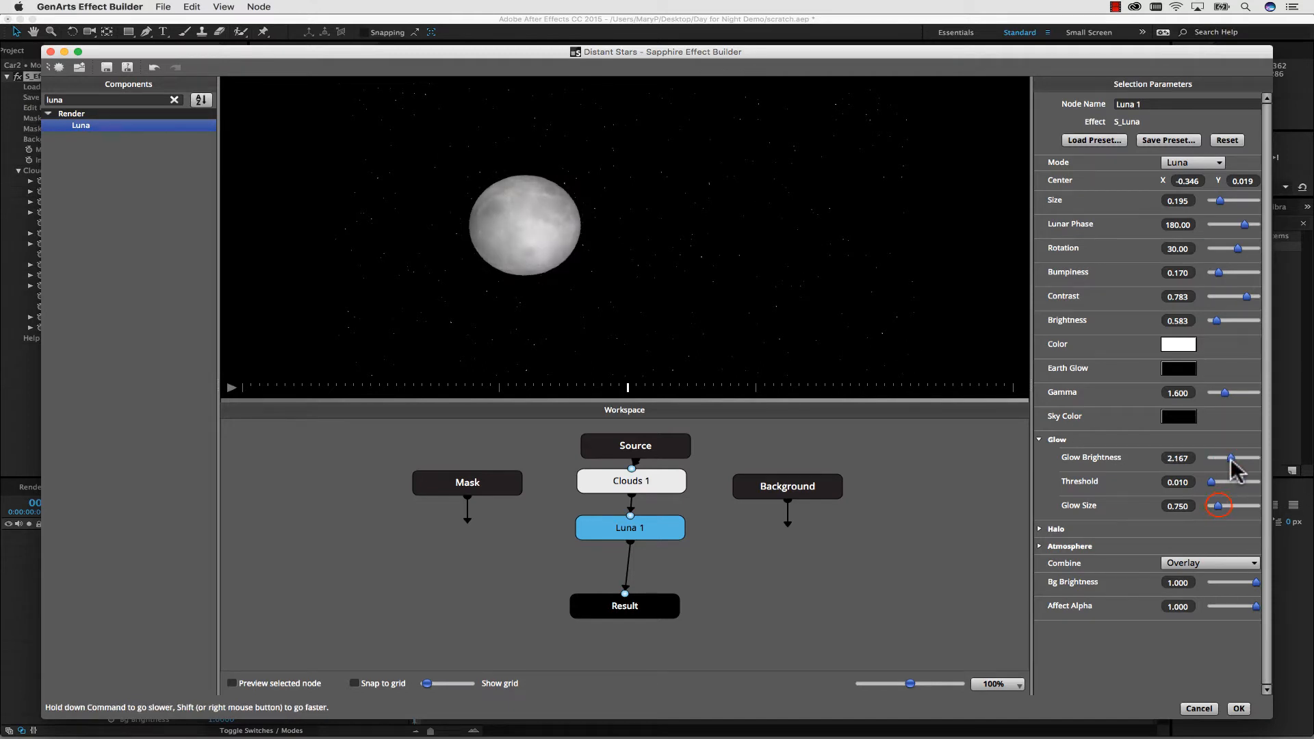
pyautogui.moveTo(1218, 505); pyautogui.dragTo(1218, 503)
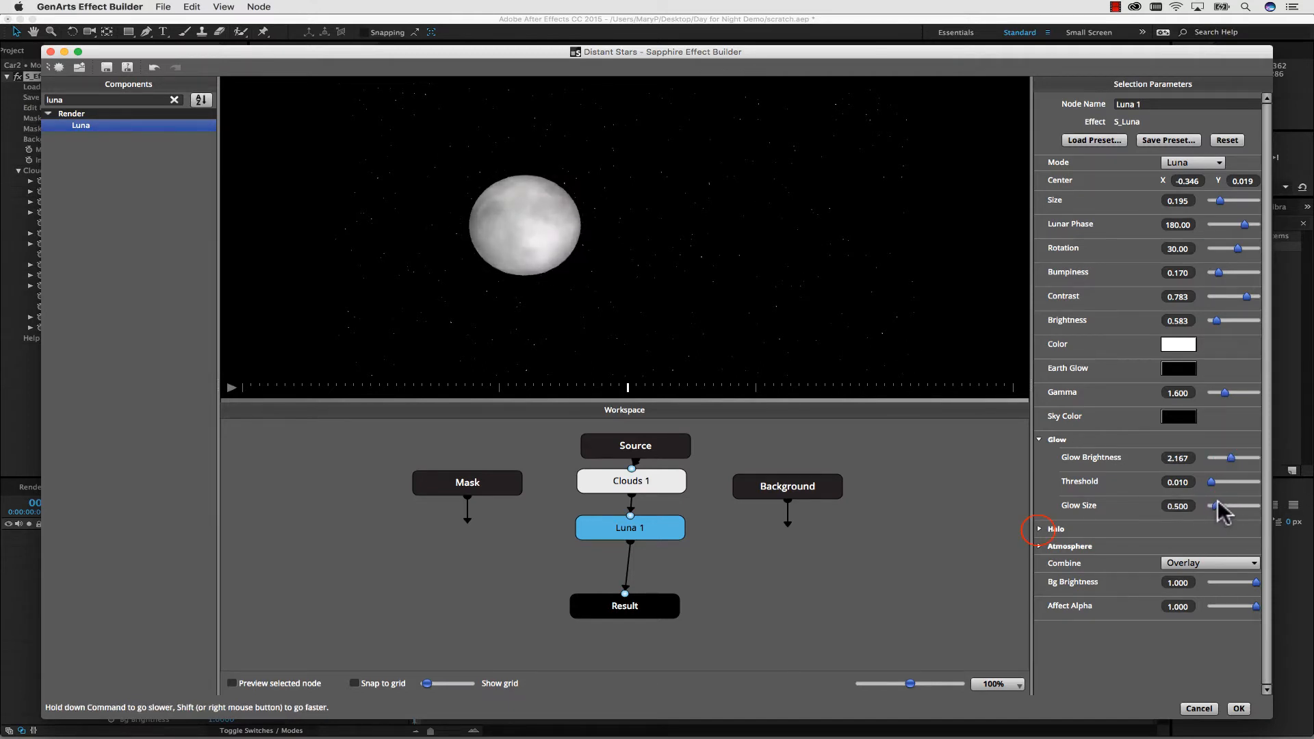
pyautogui.click(1038, 529)
pyautogui.scroll(-3, 1262, 541)
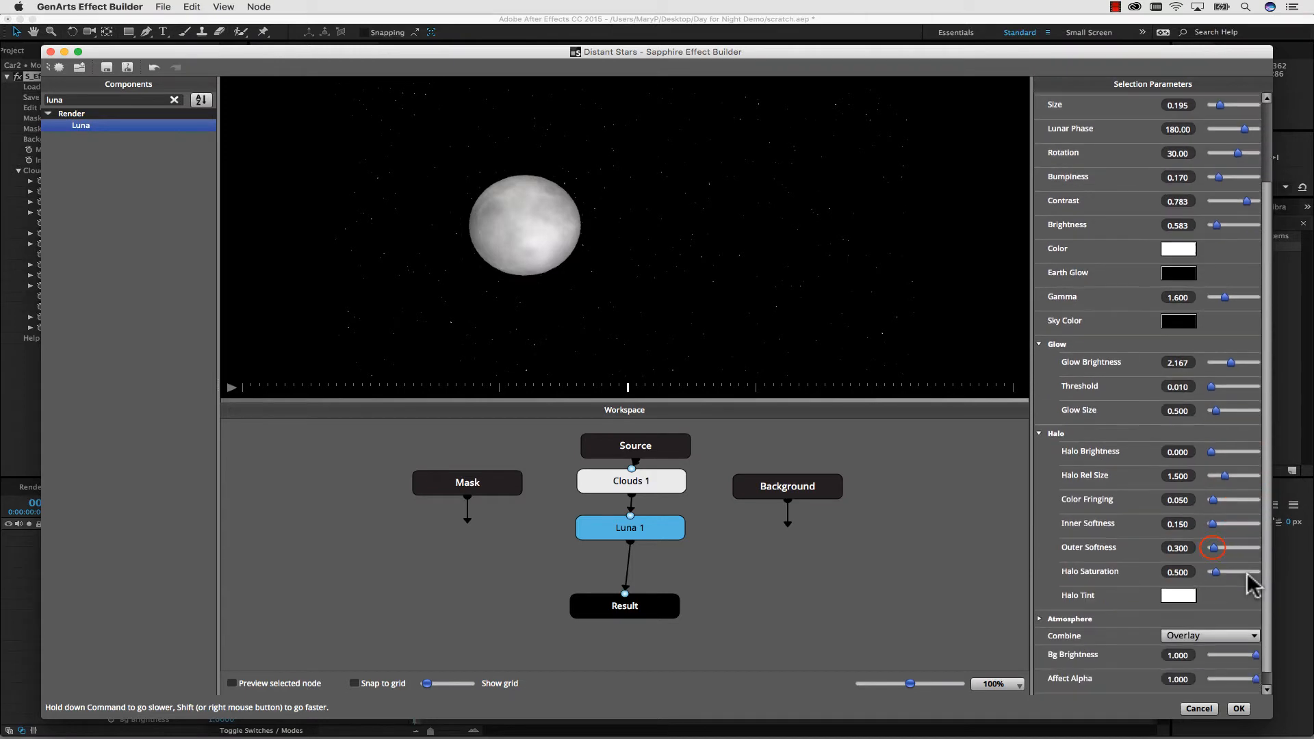
pyautogui.moveTo(1212, 553); pyautogui.dragTo(1260, 552)
pyautogui.scroll(3, 1267, 404)
pyautogui.scroll(-3, 780, 226)
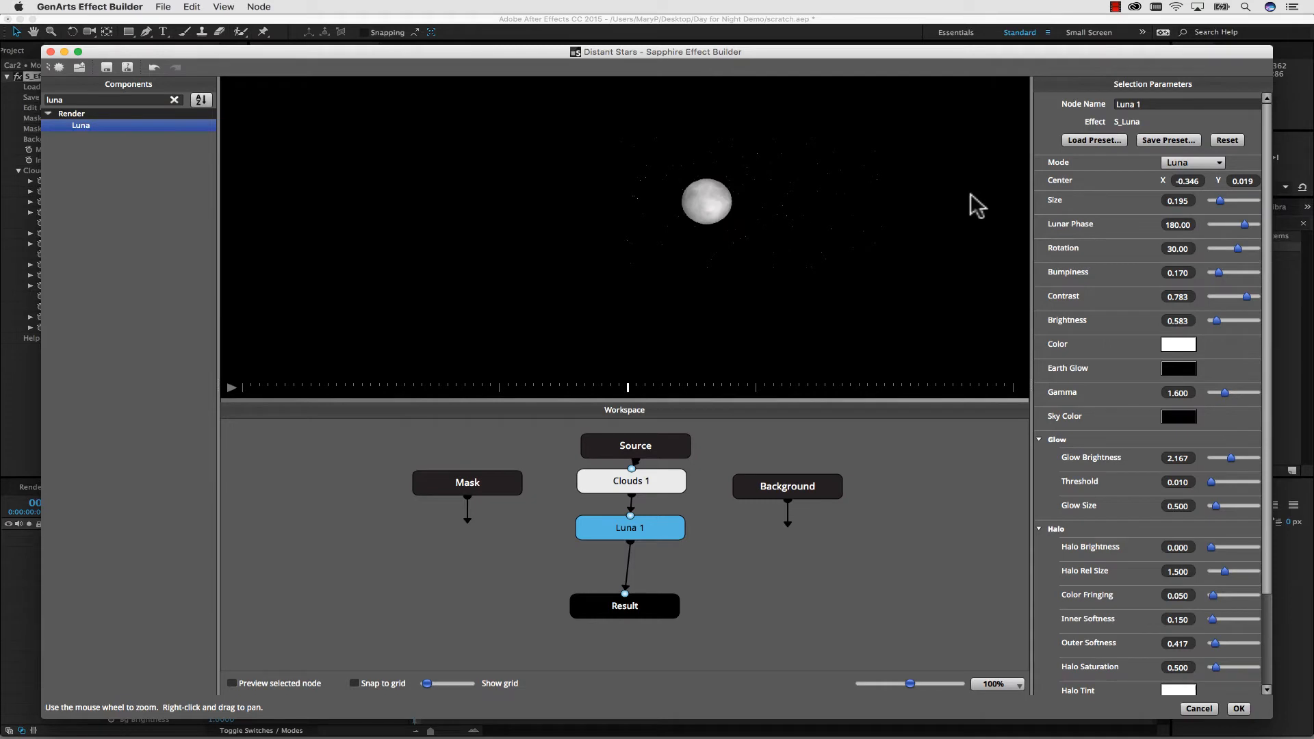
# Shrink the moon to a Size of 0.05 and move its Center to about X 0.264, Y 0.379.
pyautogui.moveTo(1178, 202)
pyautogui.mouseDown()
pyautogui.moveTo(1196, 201)
pyautogui.moveTo(1167, 206)
pyautogui.mouseUp()
pyautogui.click(1179, 199)
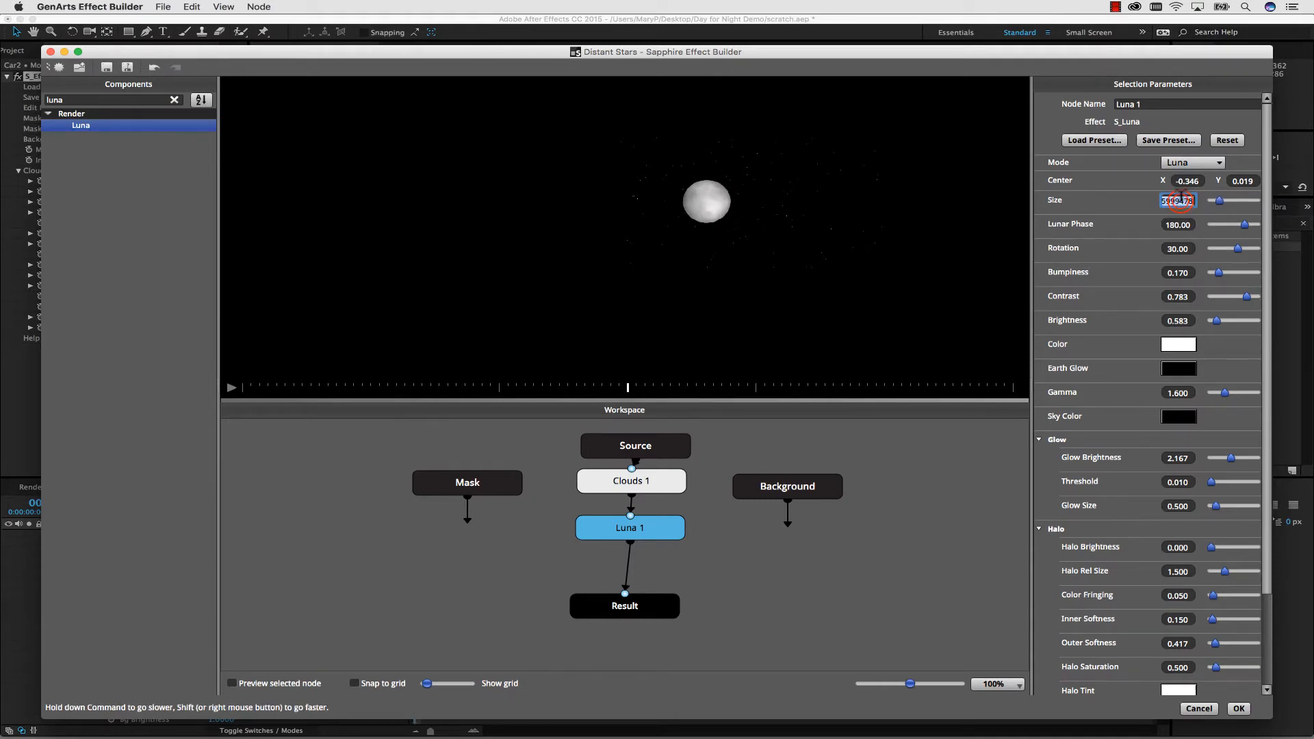
pyautogui.write('0.053')
pyautogui.press('Return')
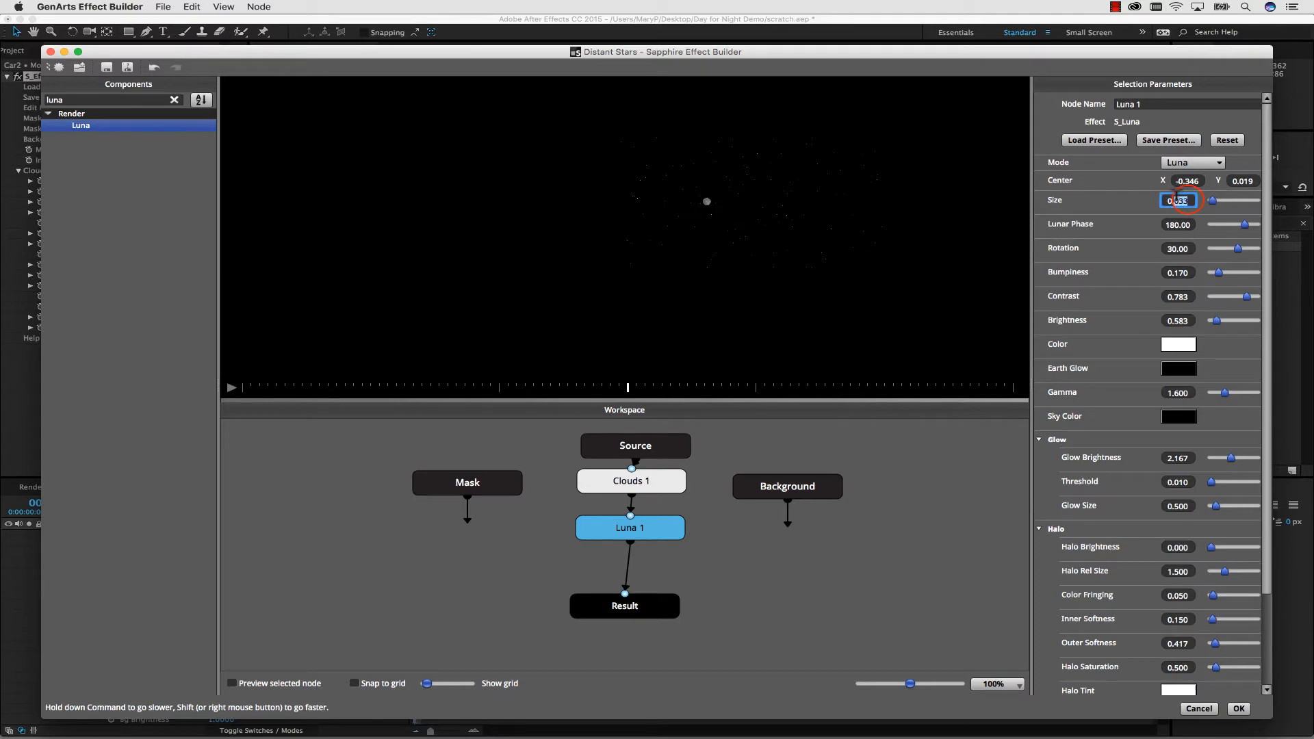
pyautogui.write('0.33')
pyautogui.press('Return')
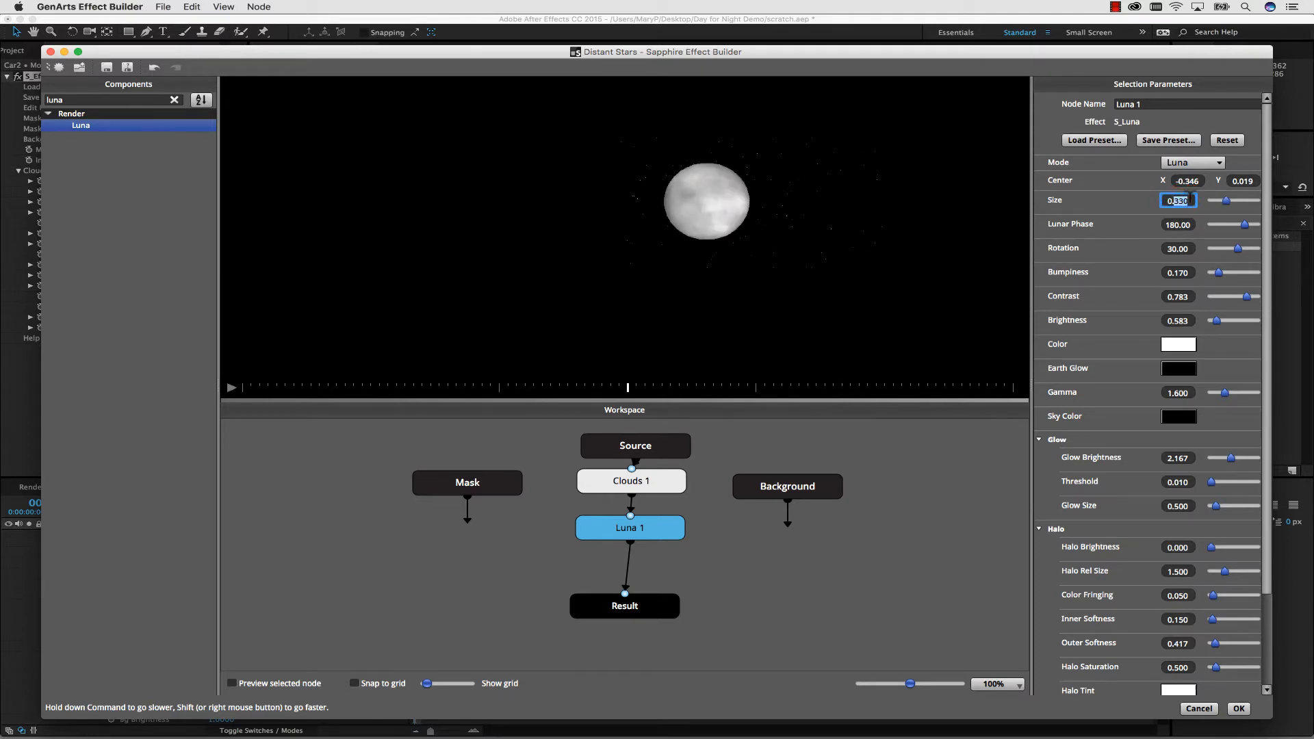
pyautogui.write('0.1')
pyautogui.press('Return')
pyautogui.moveTo(1186, 181); pyautogui.dragTo(1243, 181)
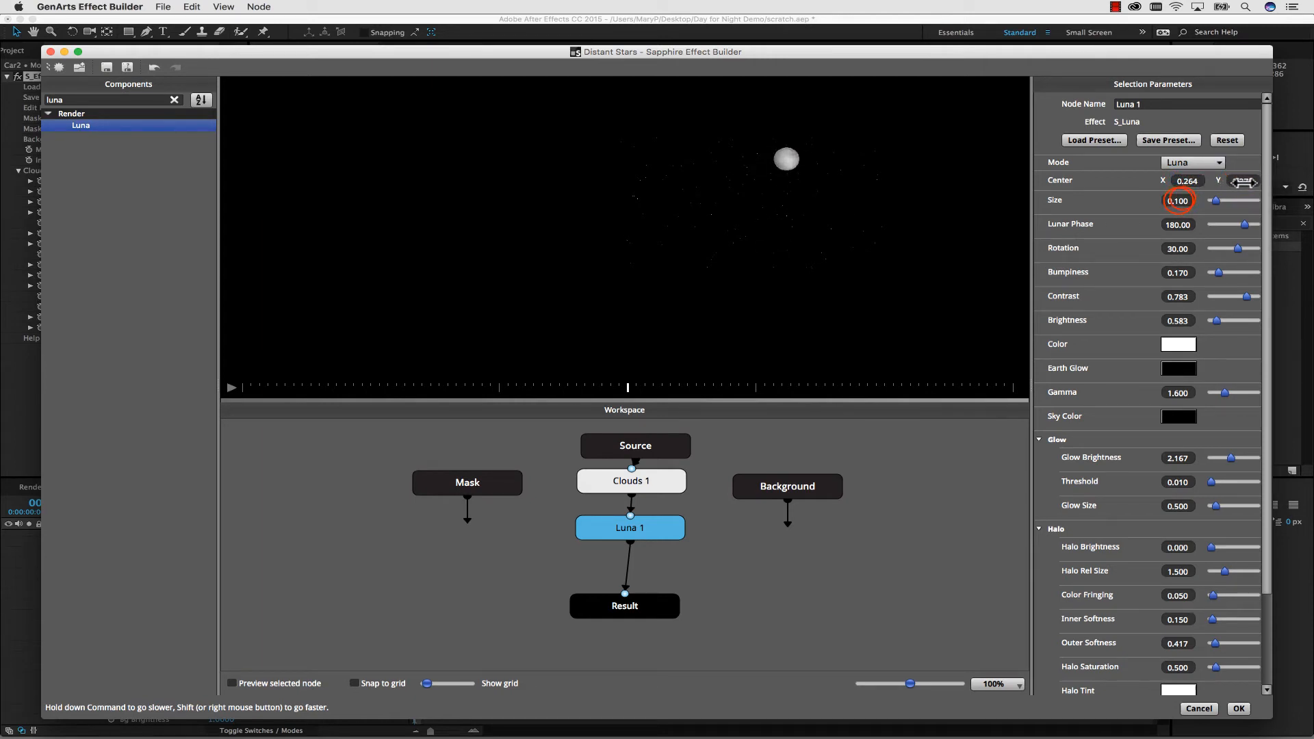
pyautogui.click(1177, 200)
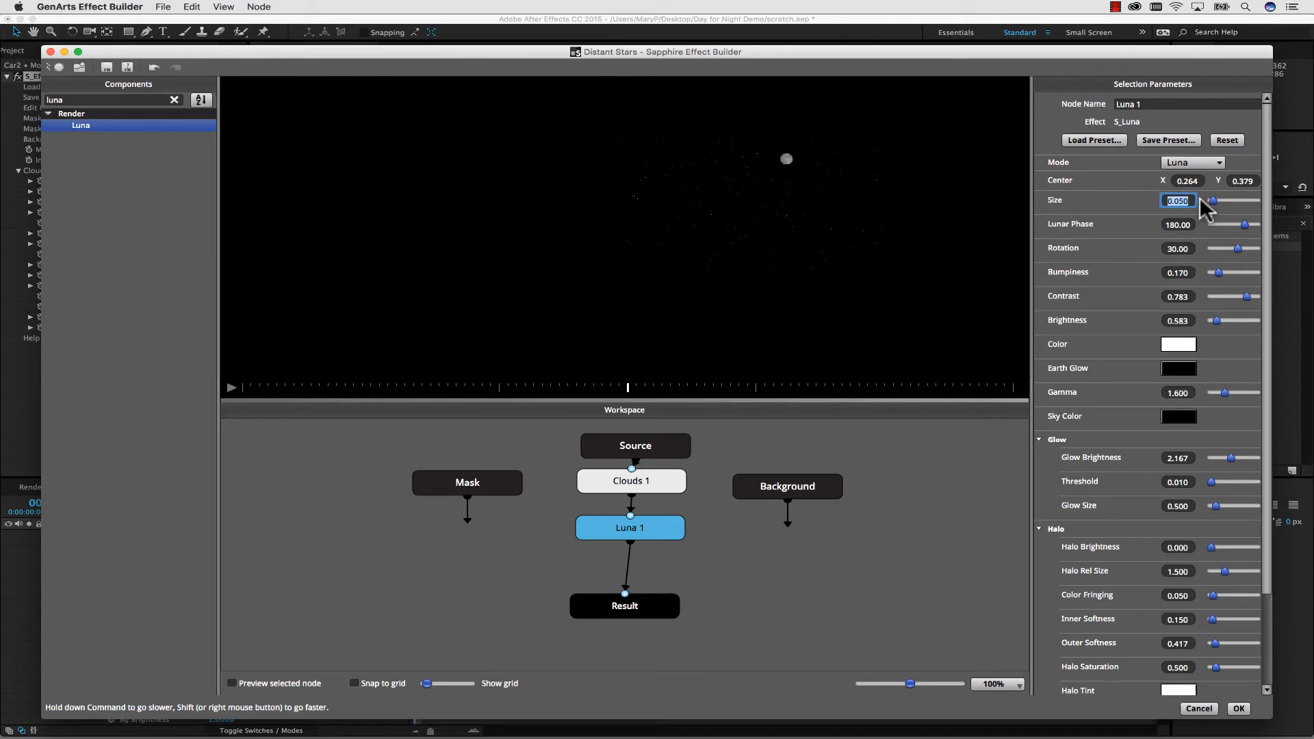
# Brighten the stars by raising the Clouds 1 node's Brightness1 to about 0.233.
pyautogui.click(1171, 385)
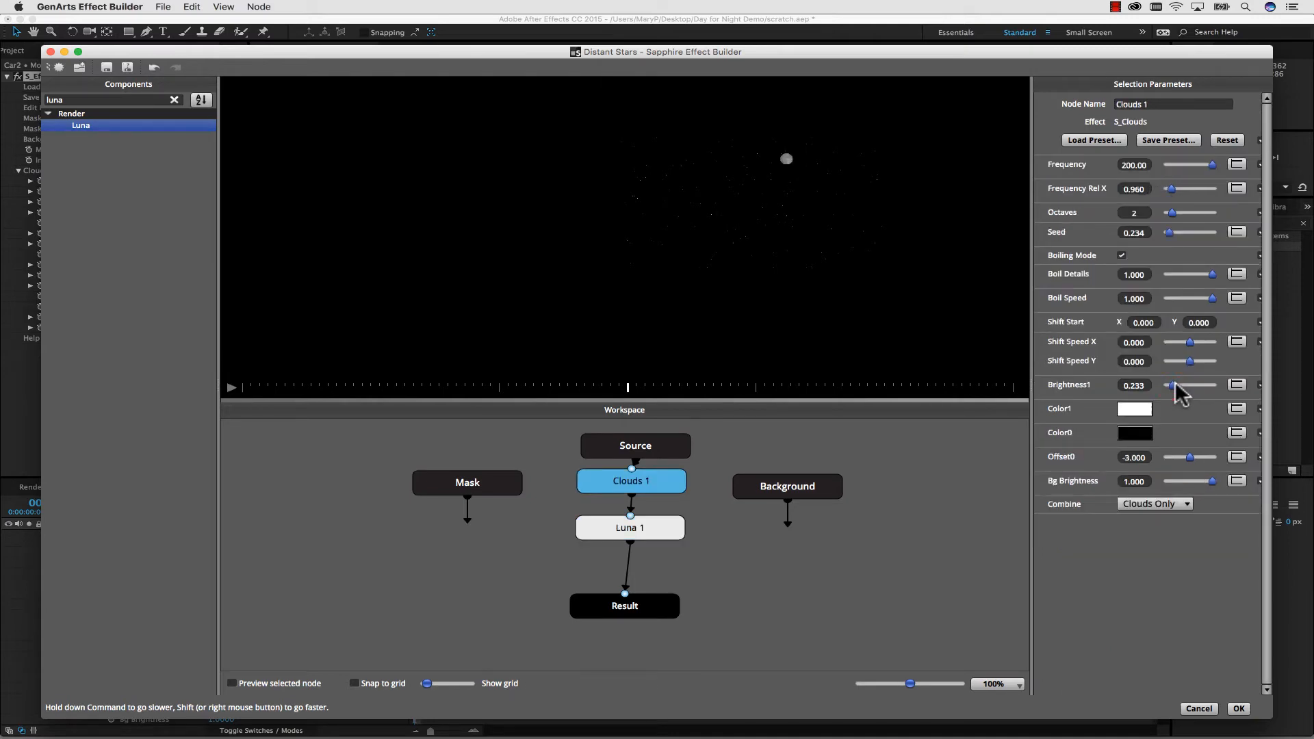
pyautogui.moveTo(1175, 385); pyautogui.dragTo(1177, 385)
# Insert a Blur node between Luna 1 and Result with a Blur Amount of 0.003 and apply the edited effect.
pyautogui.moveTo(104, 100); pyautogui.dragTo(624, 565)
pyautogui.write('blur')
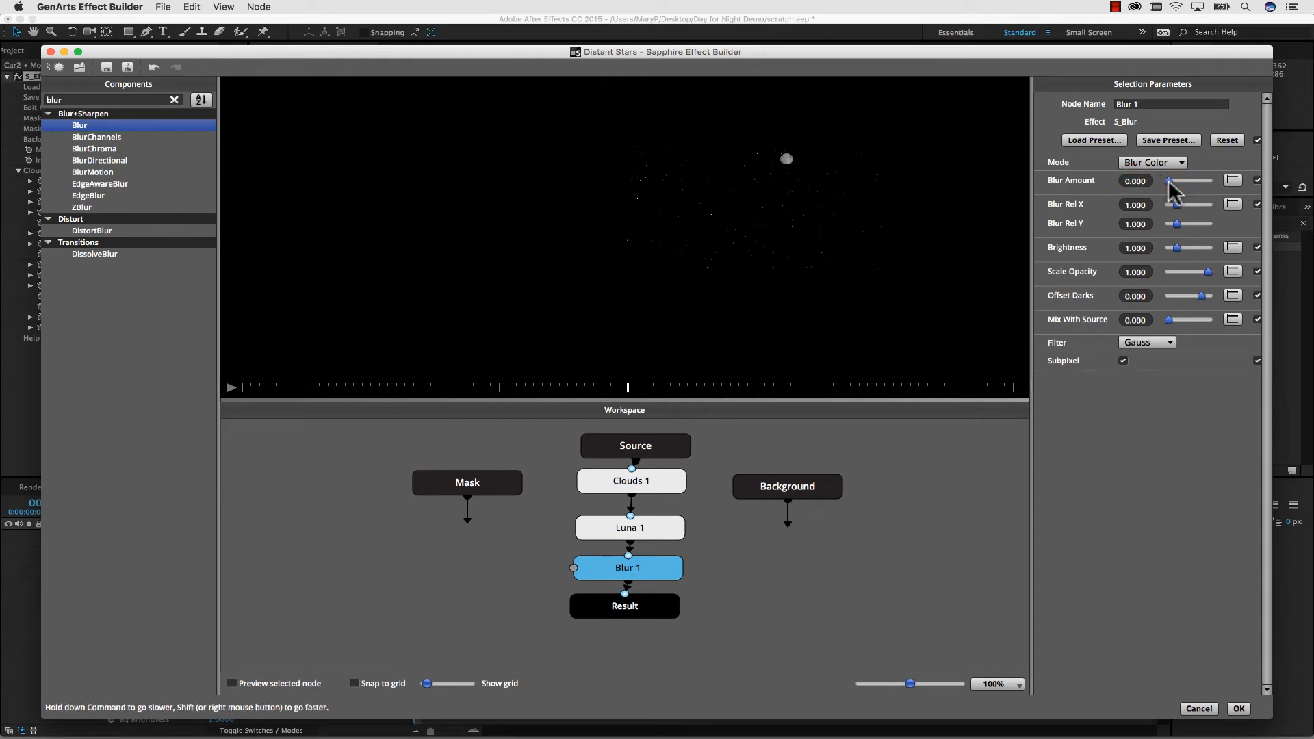
pyautogui.moveTo(1143, 181); pyautogui.dragTo(1052, 186)
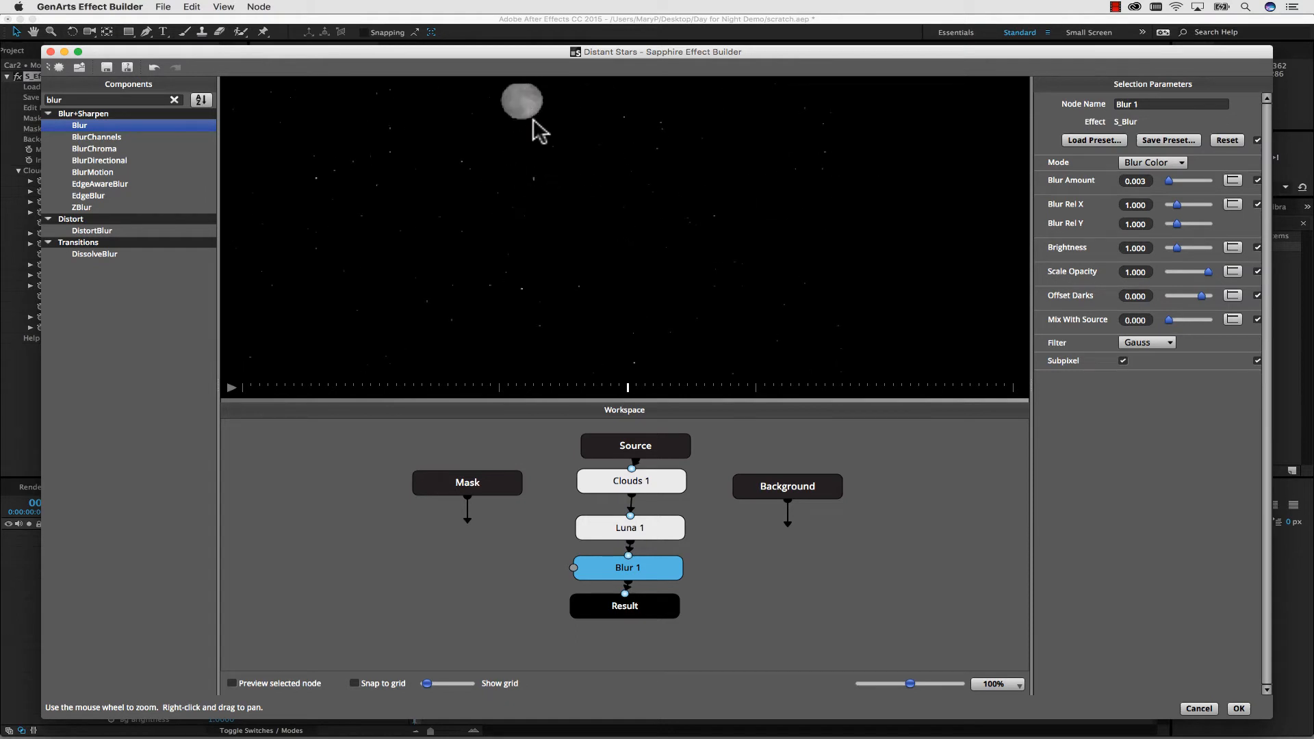
pyautogui.click(1240, 710)
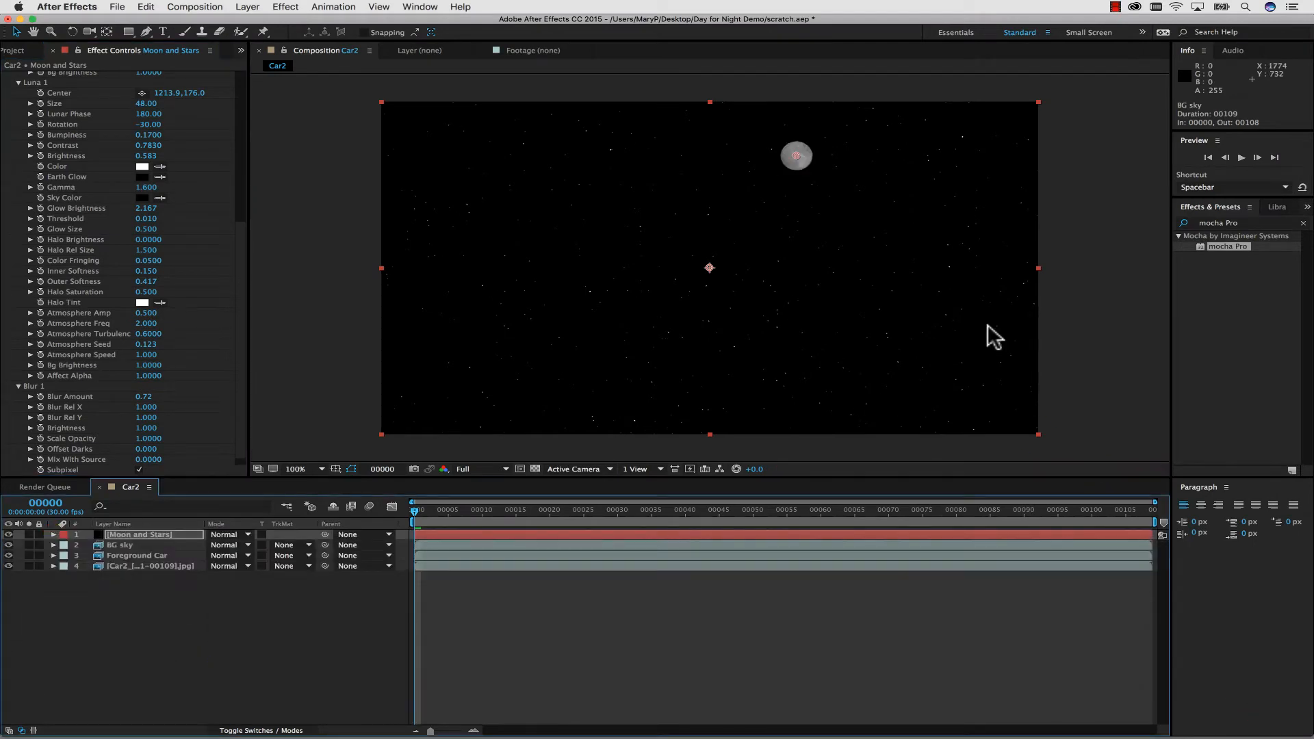
# Scale the Moon and Stars layer up beyond the composition frame and move it to position 956, 604.
pyautogui.moveTo(1038, 434); pyautogui.dragTo(1126, 477)
pyautogui.moveTo(940, 319); pyautogui.dragTo(938, 338)
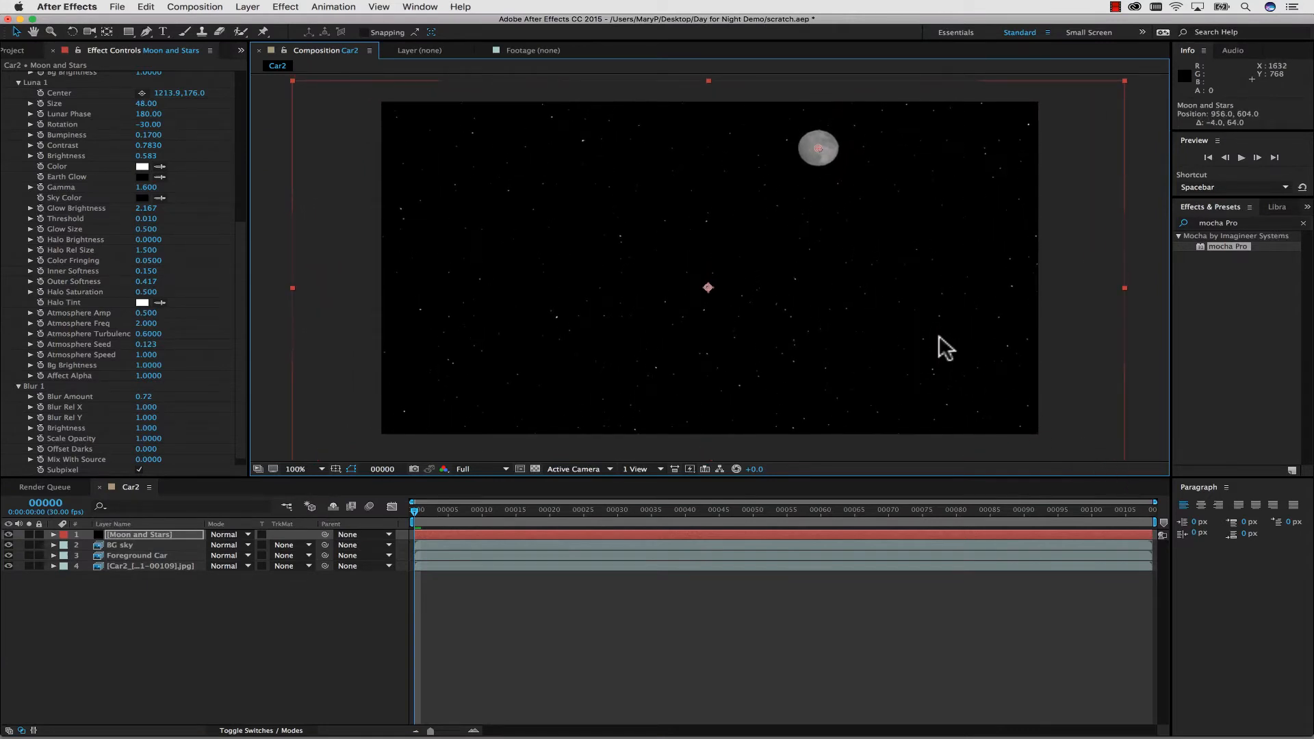
# Check the footage with the Moon and Stars layer hidden, show the layer again, and set its blending mode to Lighten.
pyautogui.click(8, 534)
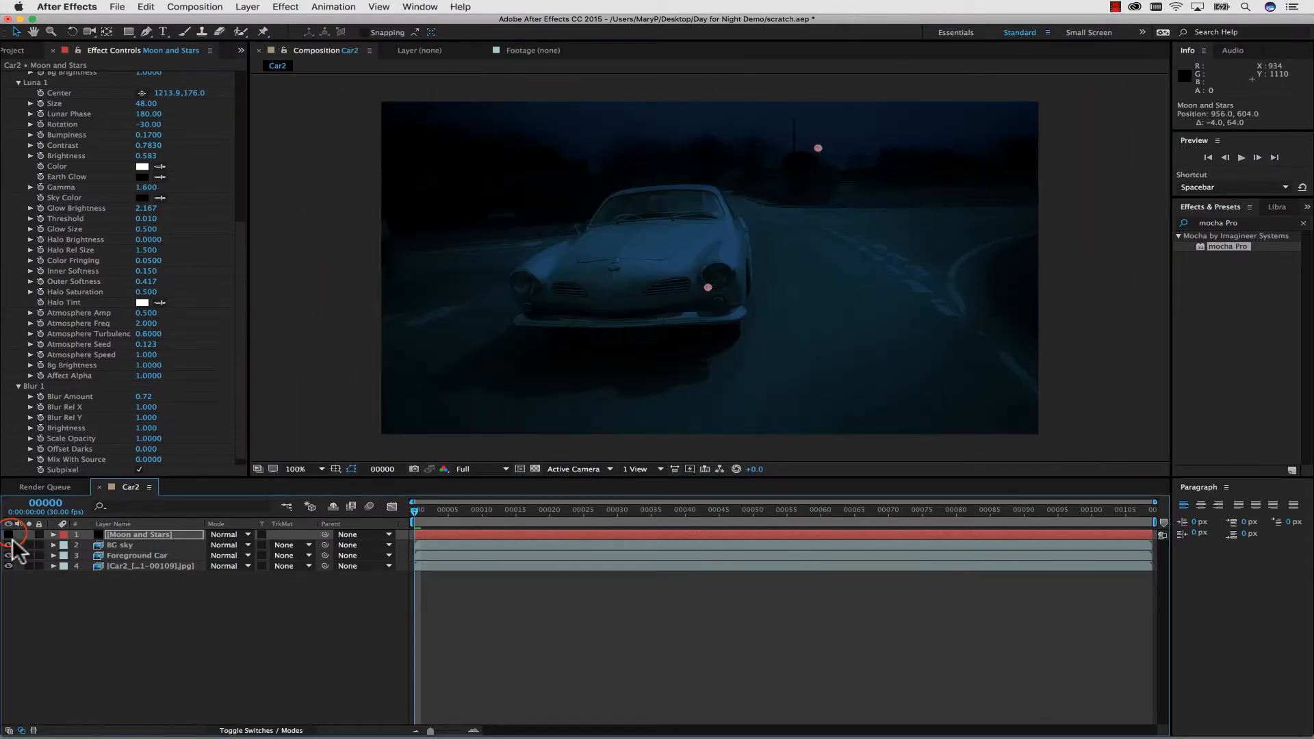
pyautogui.moveTo(449, 520); pyautogui.dragTo(249, 475)
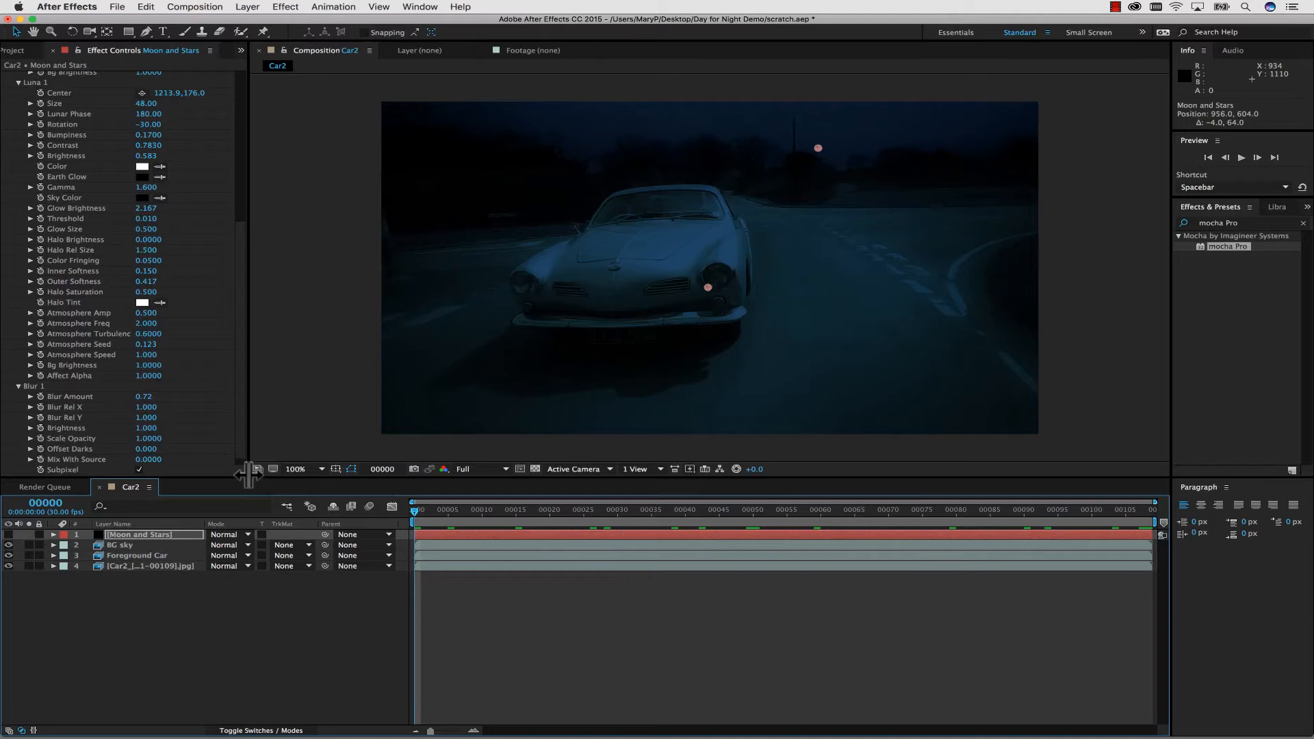
pyautogui.click(8, 535)
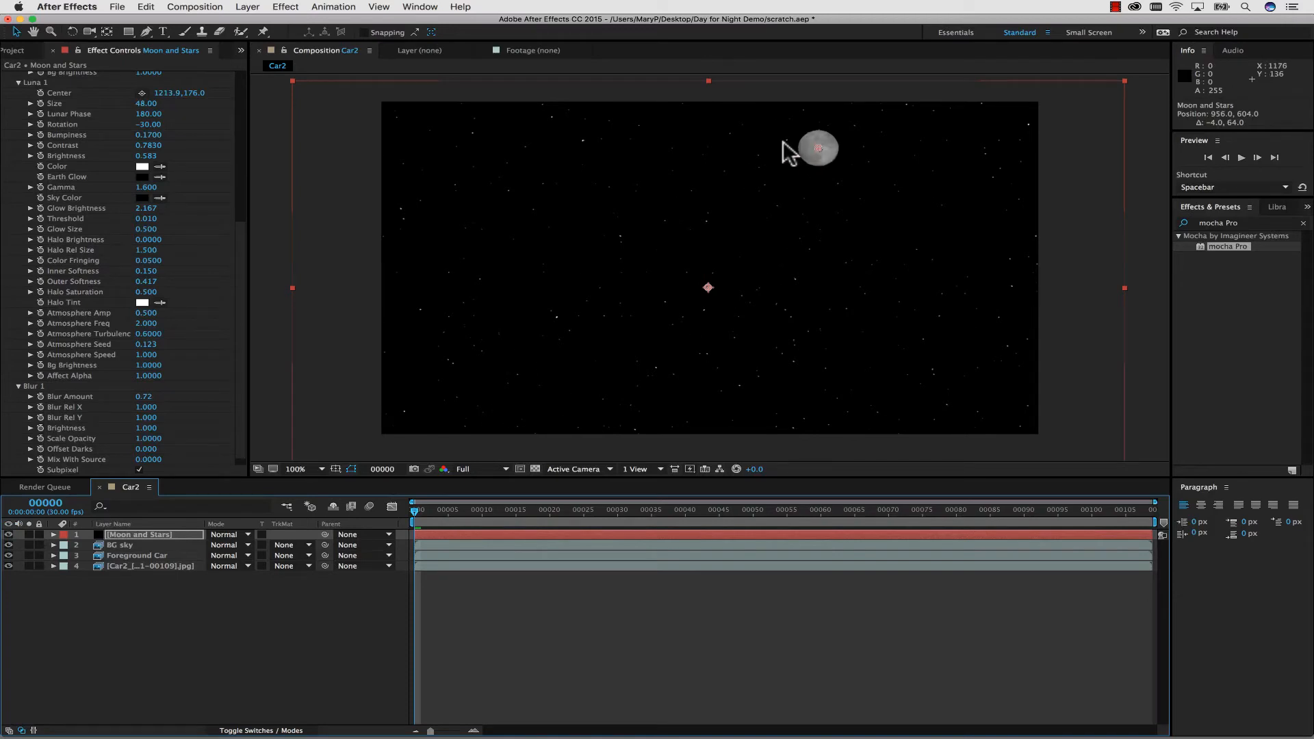
pyautogui.click(232, 534)
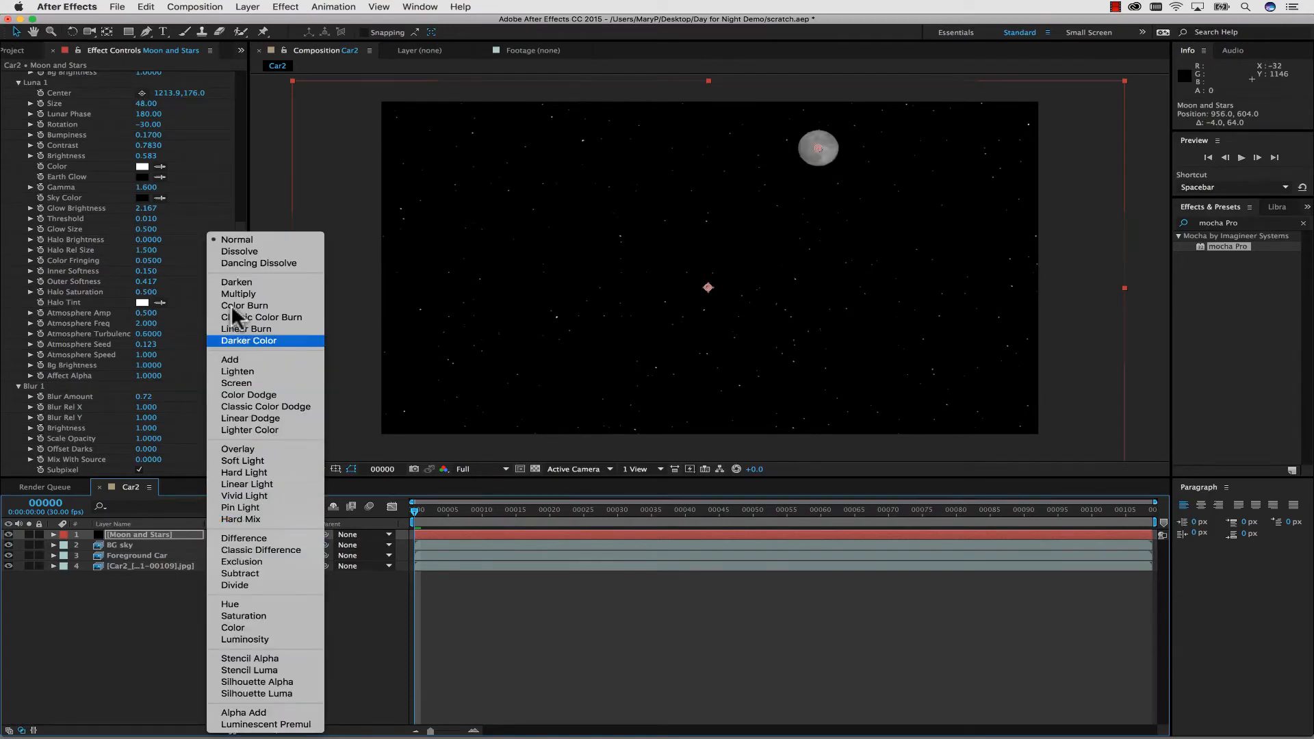
pyautogui.click(248, 373)
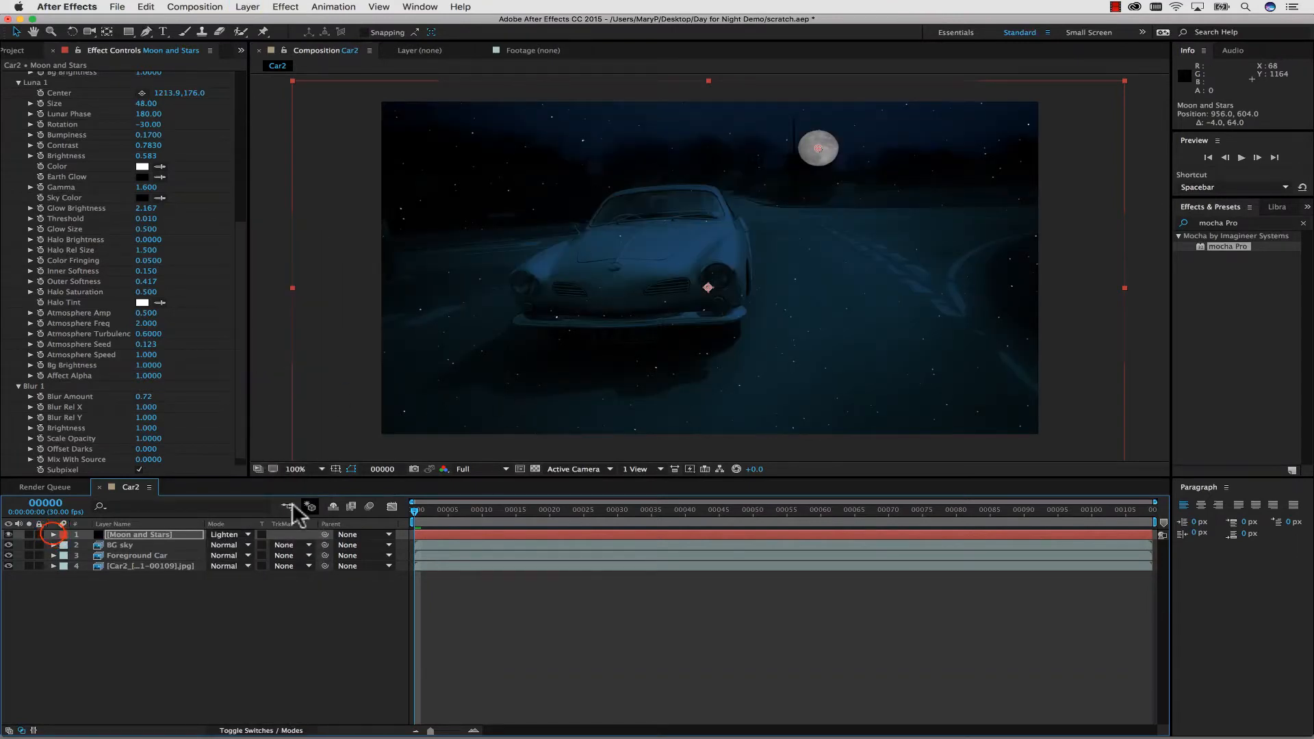
pyautogui.click(53, 535)
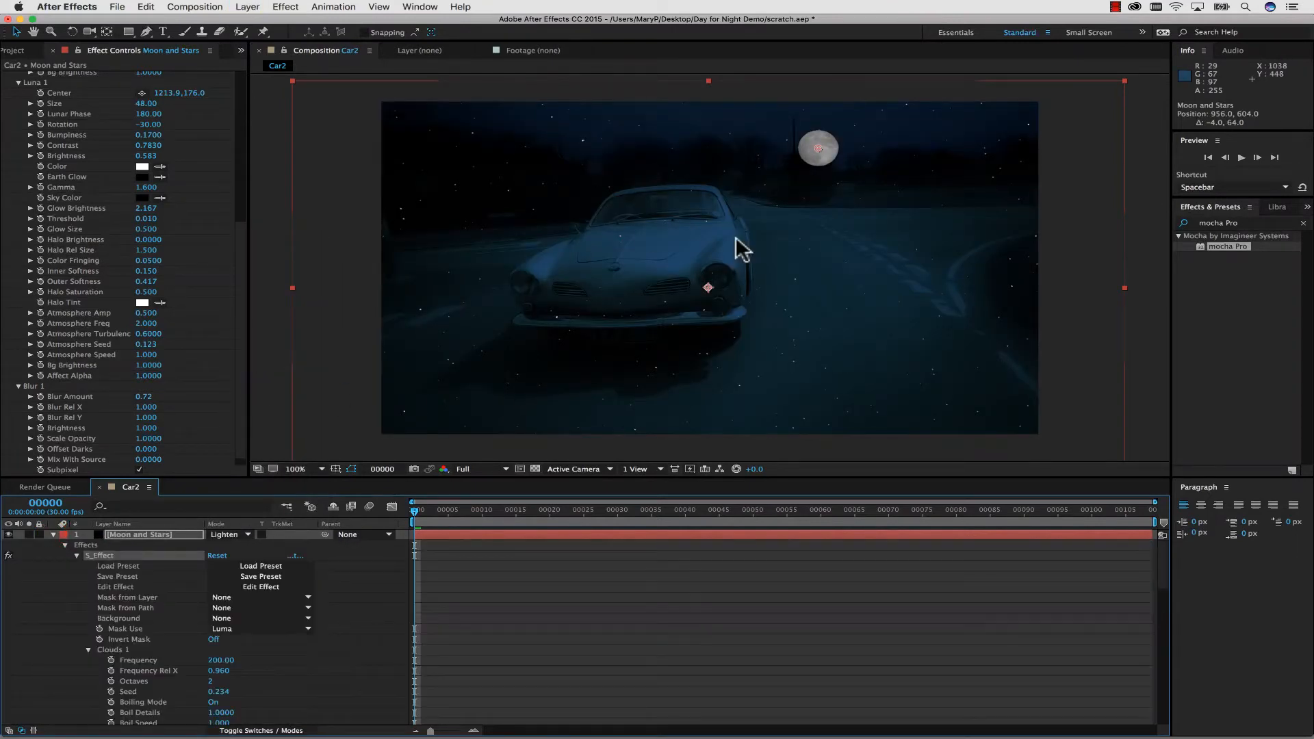
pyautogui.click(53, 534)
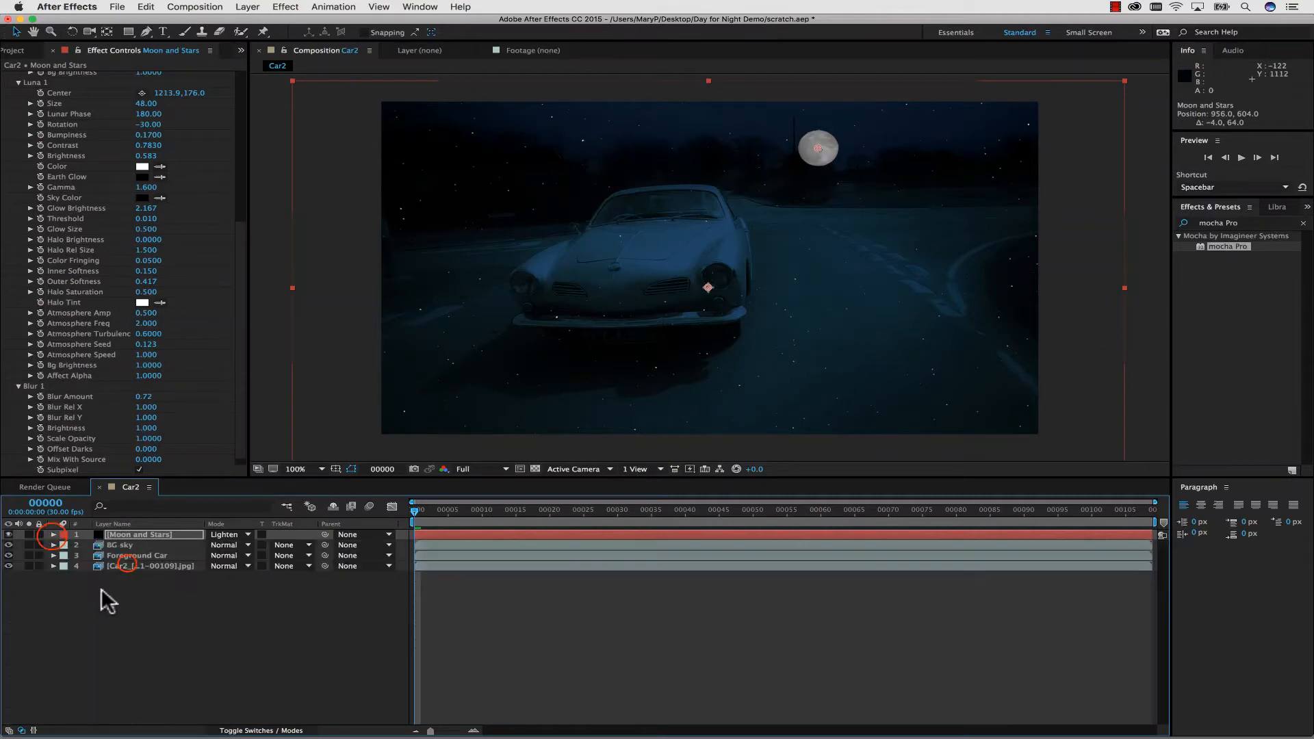
# Duplicate the base Car2 footage layer, move the copy to the top of the layer stack, and delete its mocha Pro effect.
pyautogui.click(130, 566)
pyautogui.press('super+d')
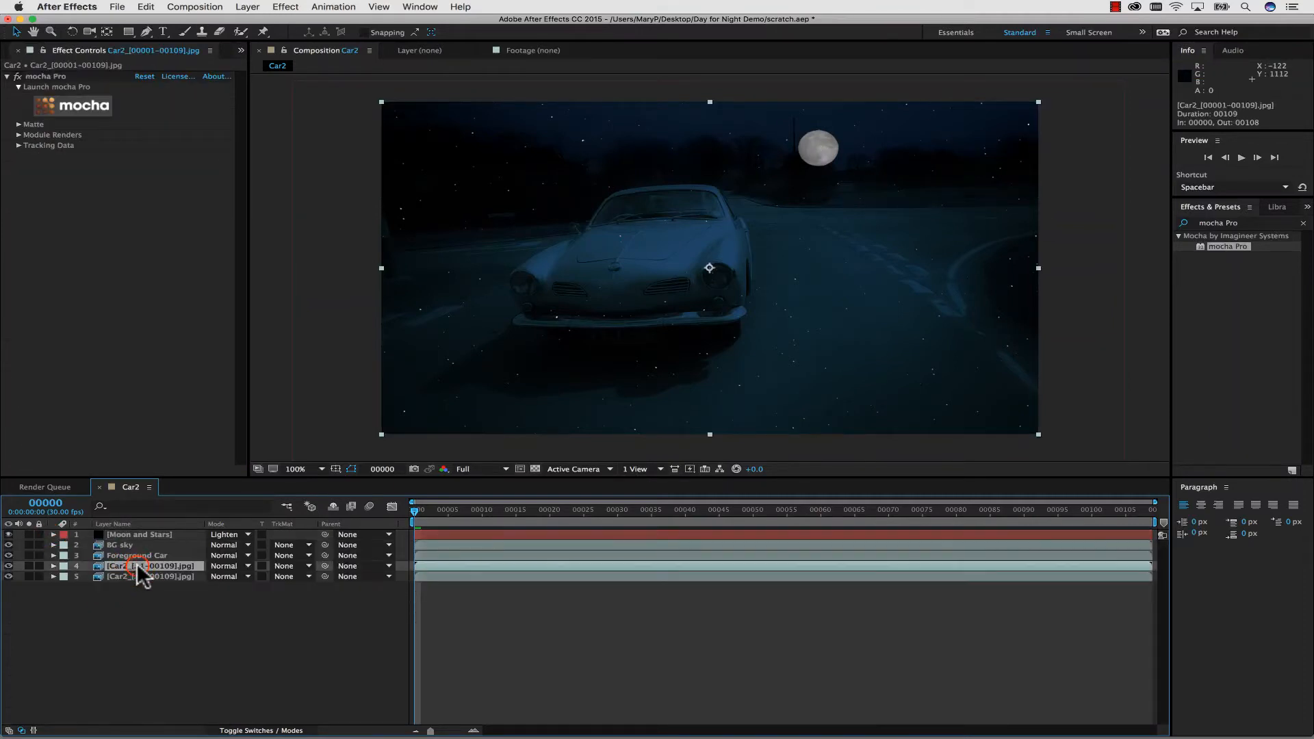
pyautogui.moveTo(140, 571); pyautogui.dragTo(152, 535)
pyautogui.click(61, 77)
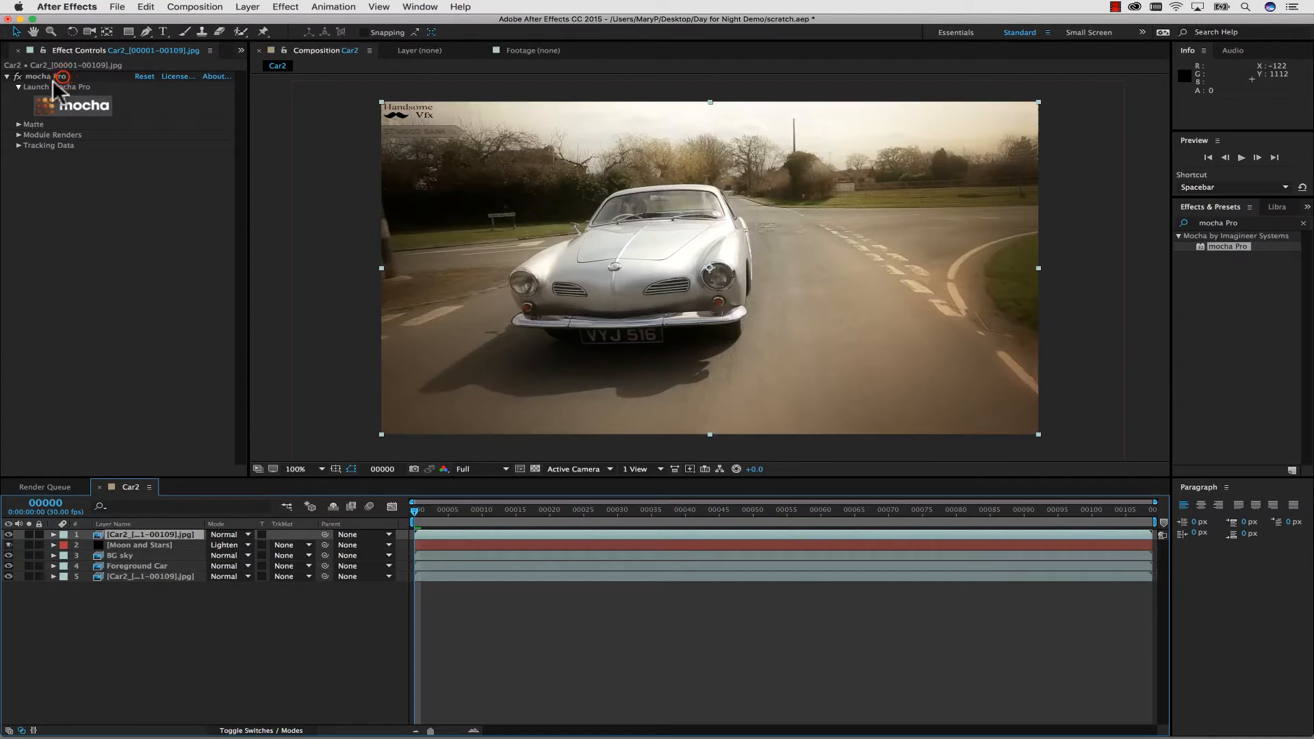
pyautogui.press('Delete')
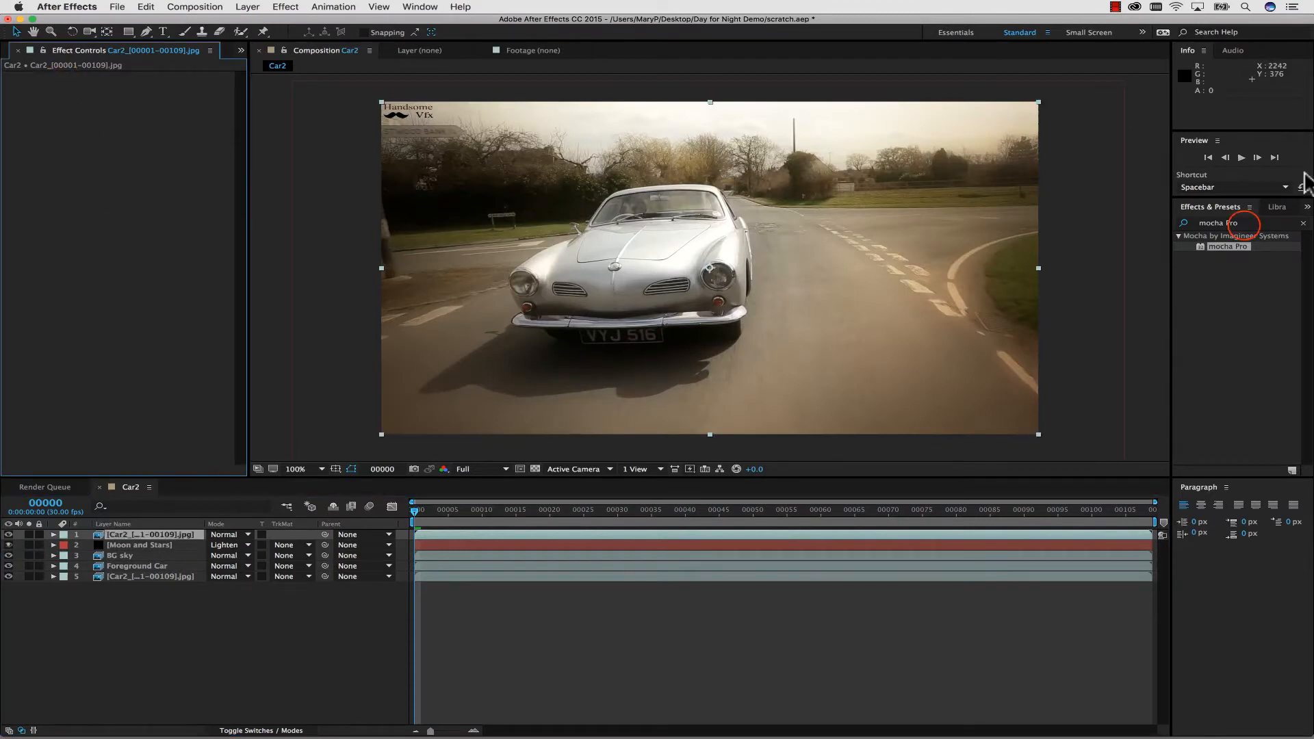
# Find the Keylight (1.2) effect and apply it to the duplicated Car2 footage layer.
pyautogui.click(1240, 224)
pyautogui.write('key')
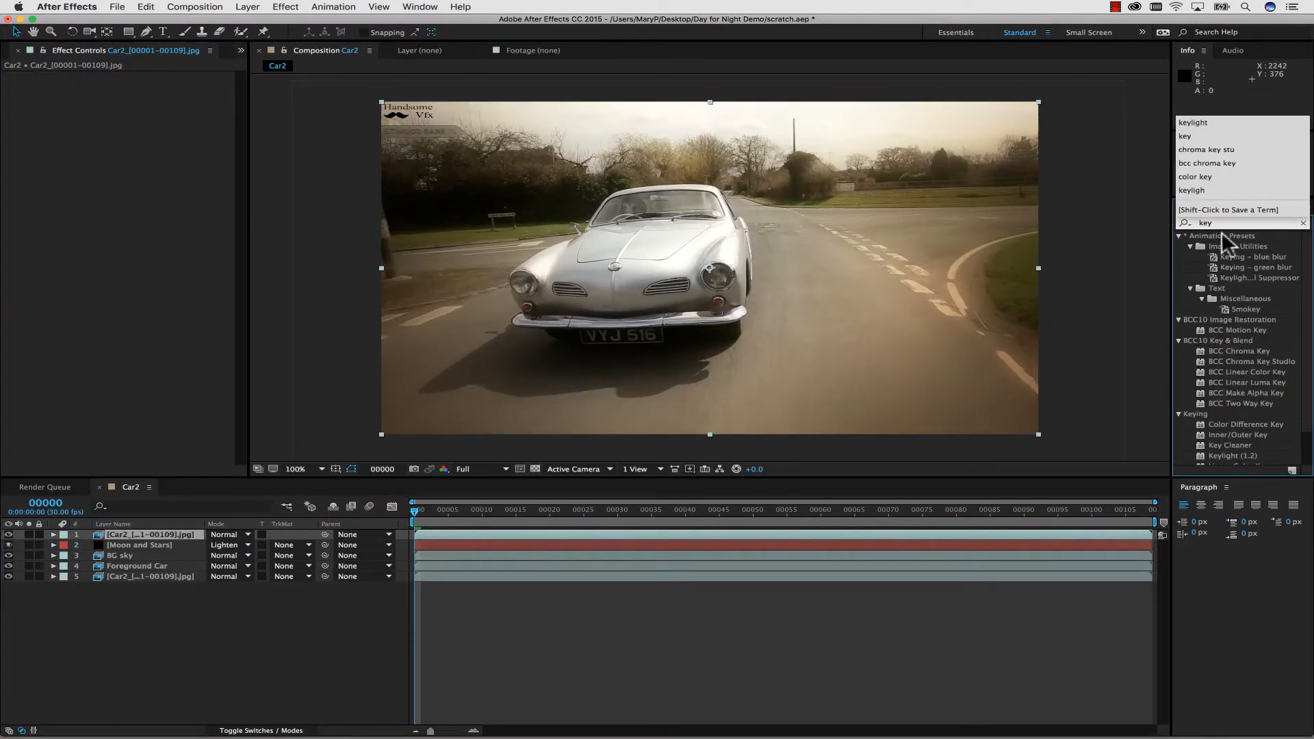
pyautogui.write('li')
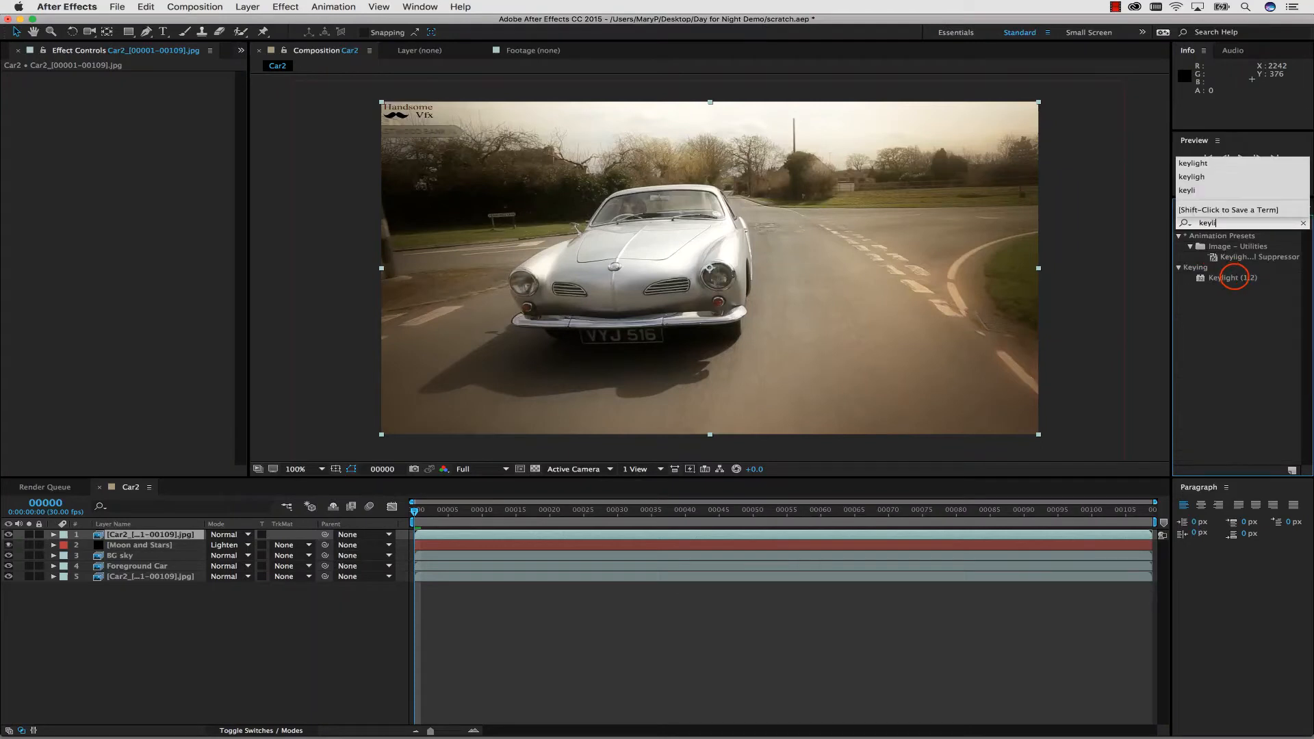
pyautogui.click(1236, 278)
pyautogui.moveTo(1236, 279); pyautogui.dragTo(168, 535)
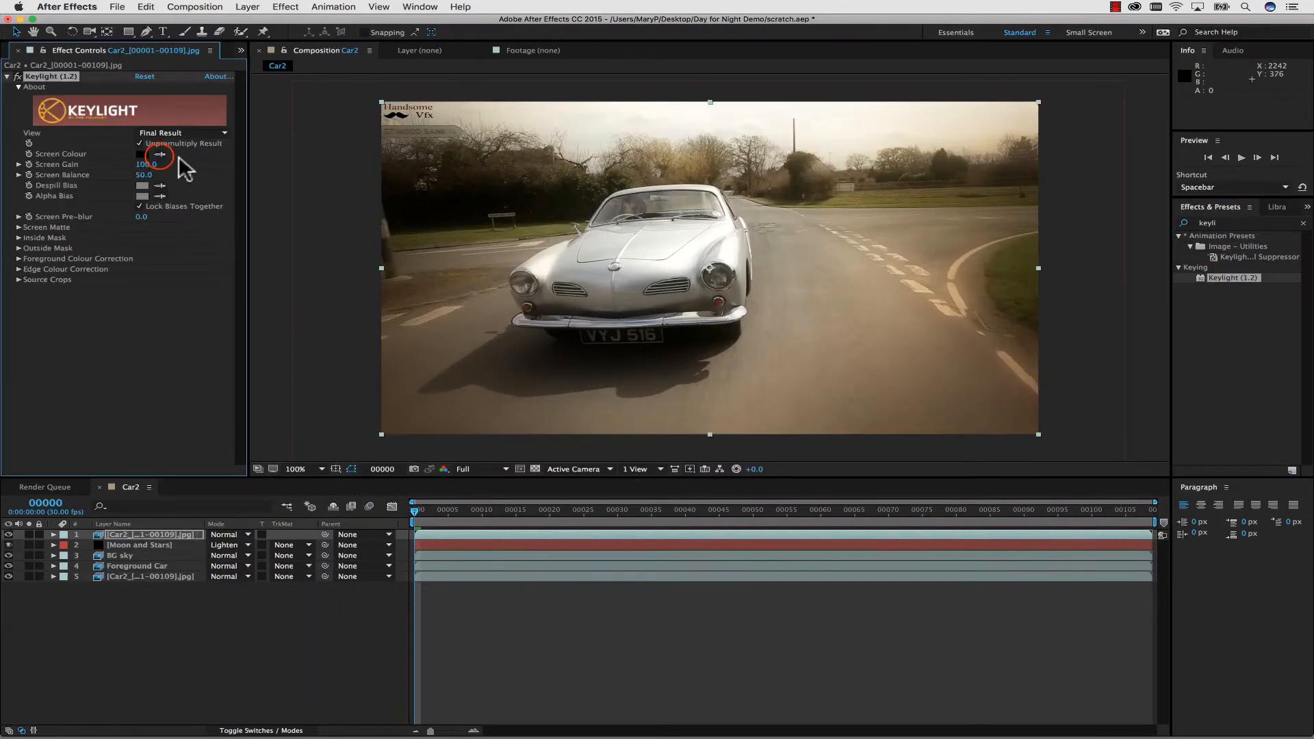
# Sample the bright sky as Keylight's Screen Colour and set Screen Gain to 41 and Screen Balance to 54.
pyautogui.click(161, 154)
pyautogui.click(578, 130)
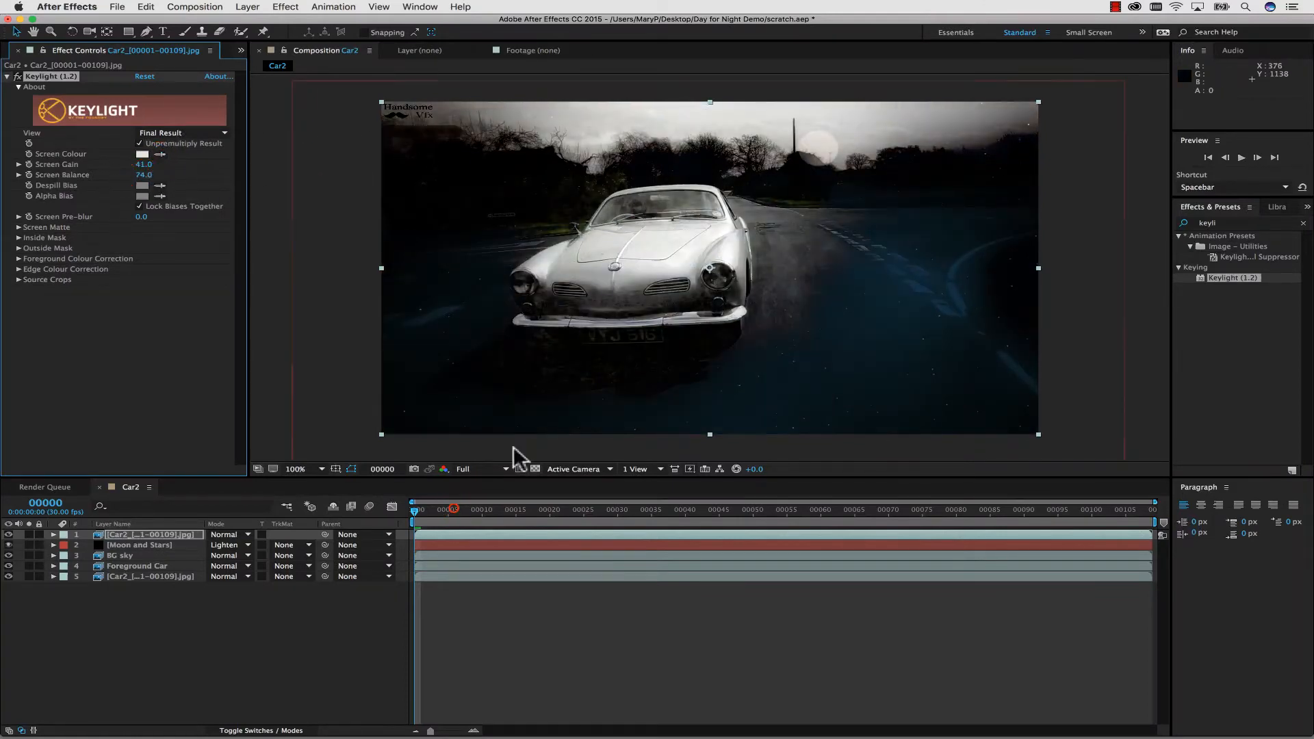
pyautogui.click(1010, 515)
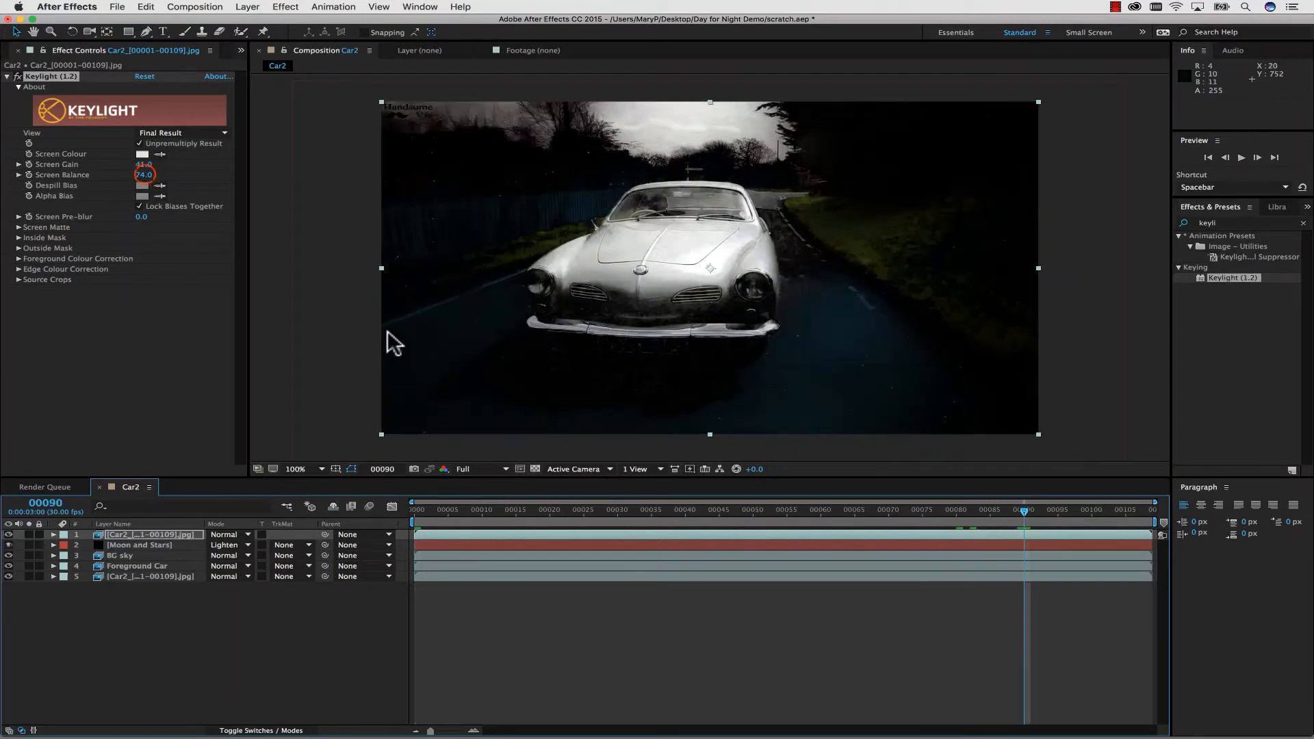
pyautogui.click(76, 203)
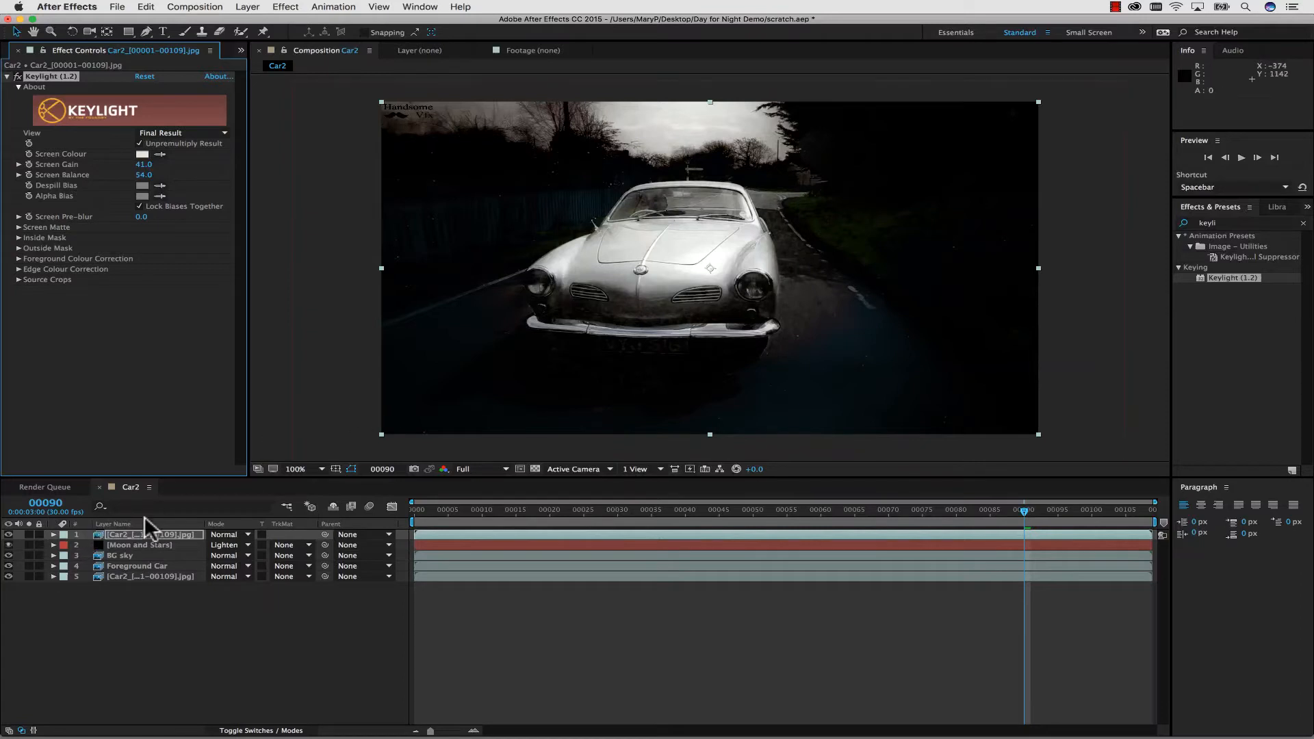
# Copy Mask 1 from the BG sky layer and paste it onto the keyed Car2 layer at frame 0.
pyautogui.click(130, 555)
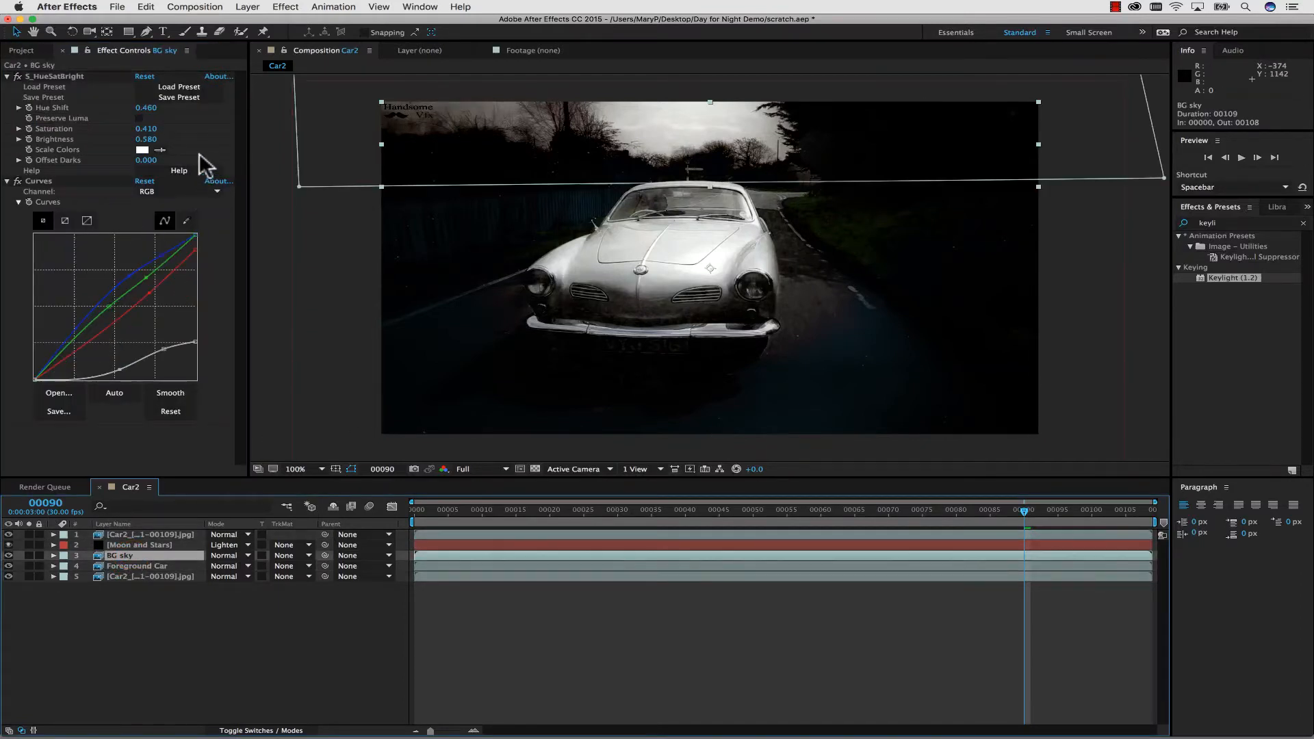
pyautogui.click(53, 555)
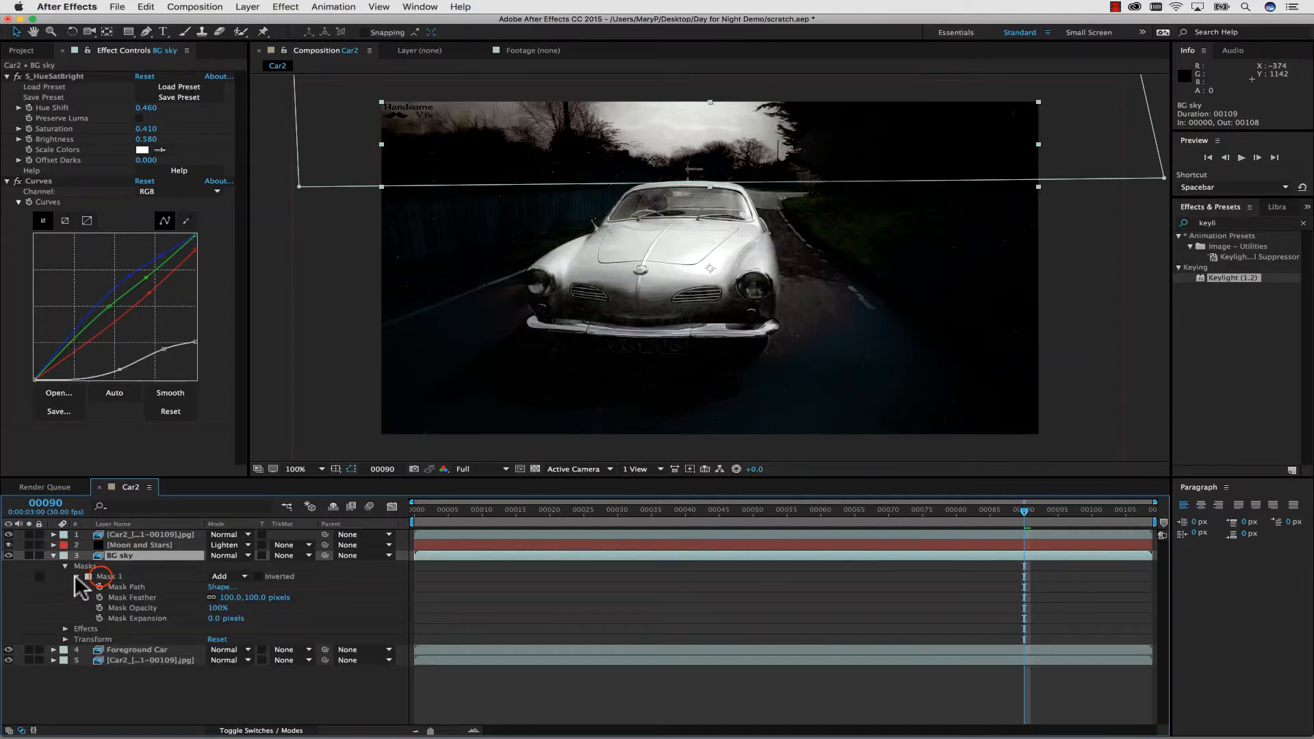
pyautogui.click(100, 576)
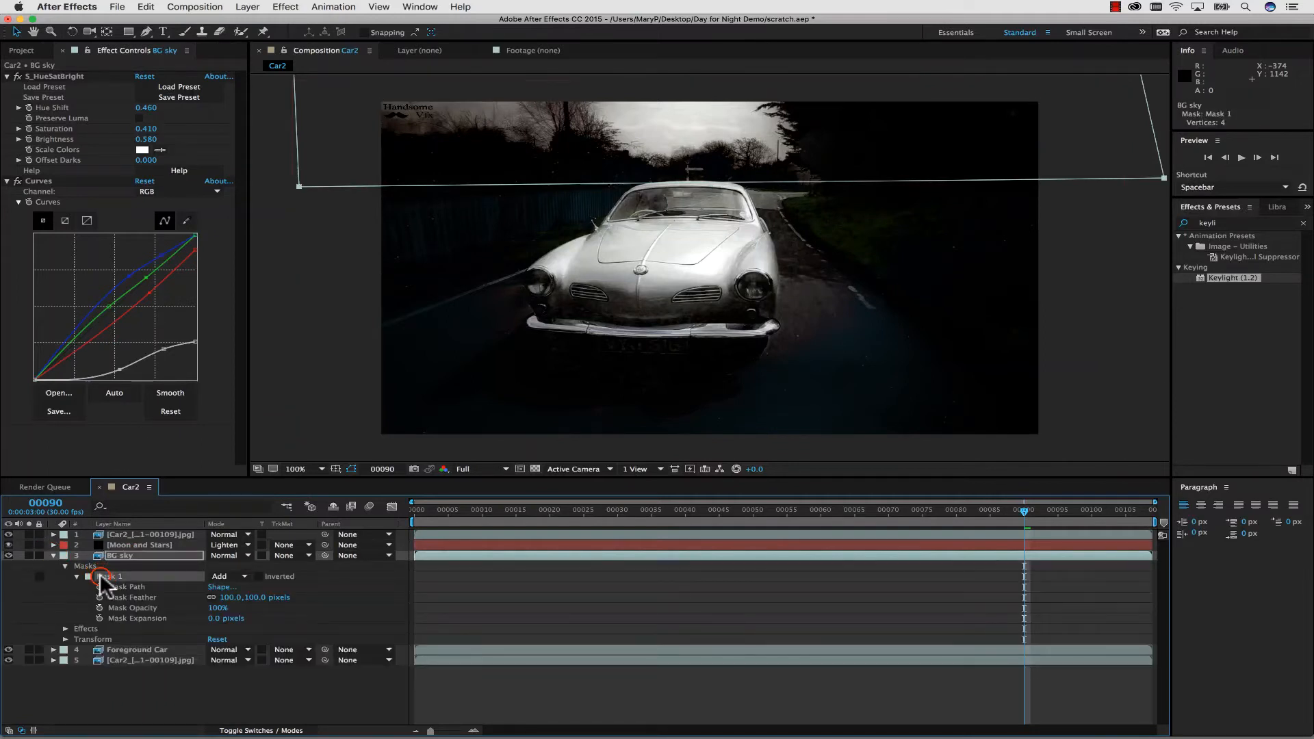
pyautogui.click(137, 534)
pyautogui.click(419, 510)
pyautogui.press('super+v')
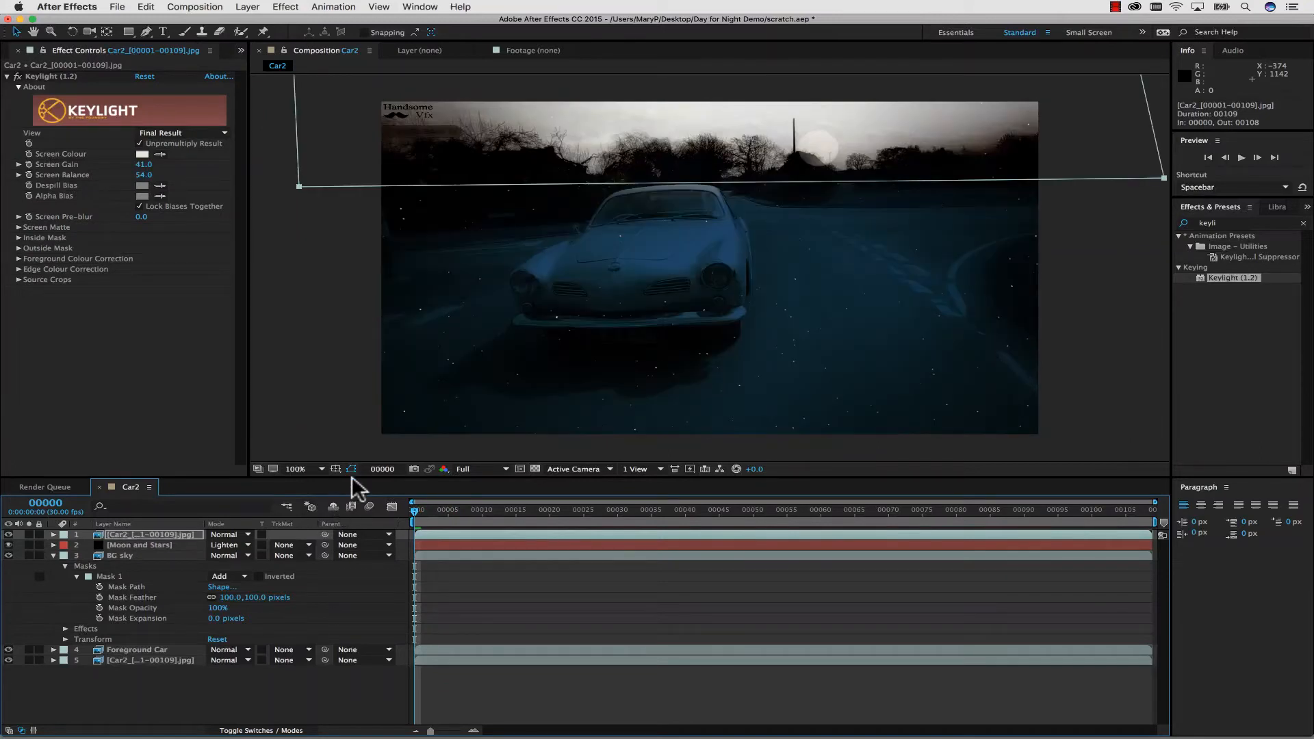
# Set the Moon and Stars layer's track matte to Luma Matte using the keyed Car2 layer and check it over several frames.
pyautogui.click(147, 545)
pyautogui.click(286, 545)
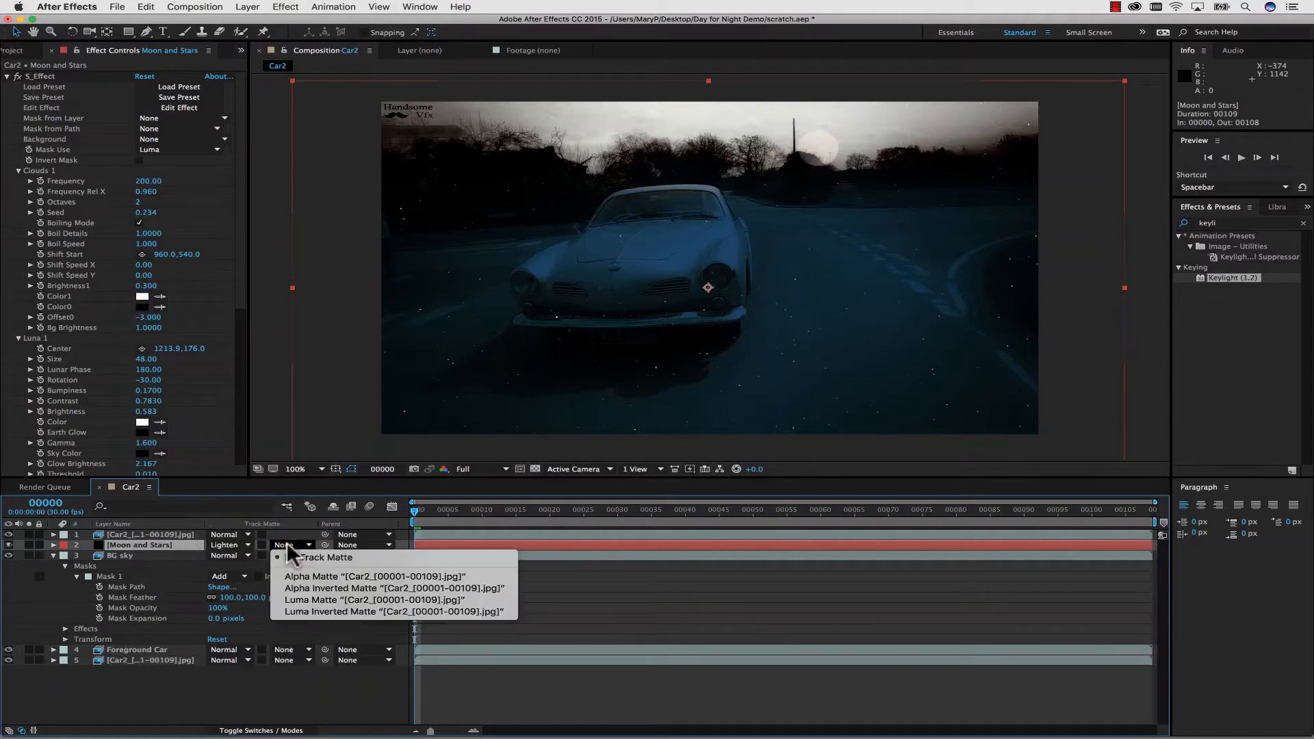
pyautogui.click(301, 600)
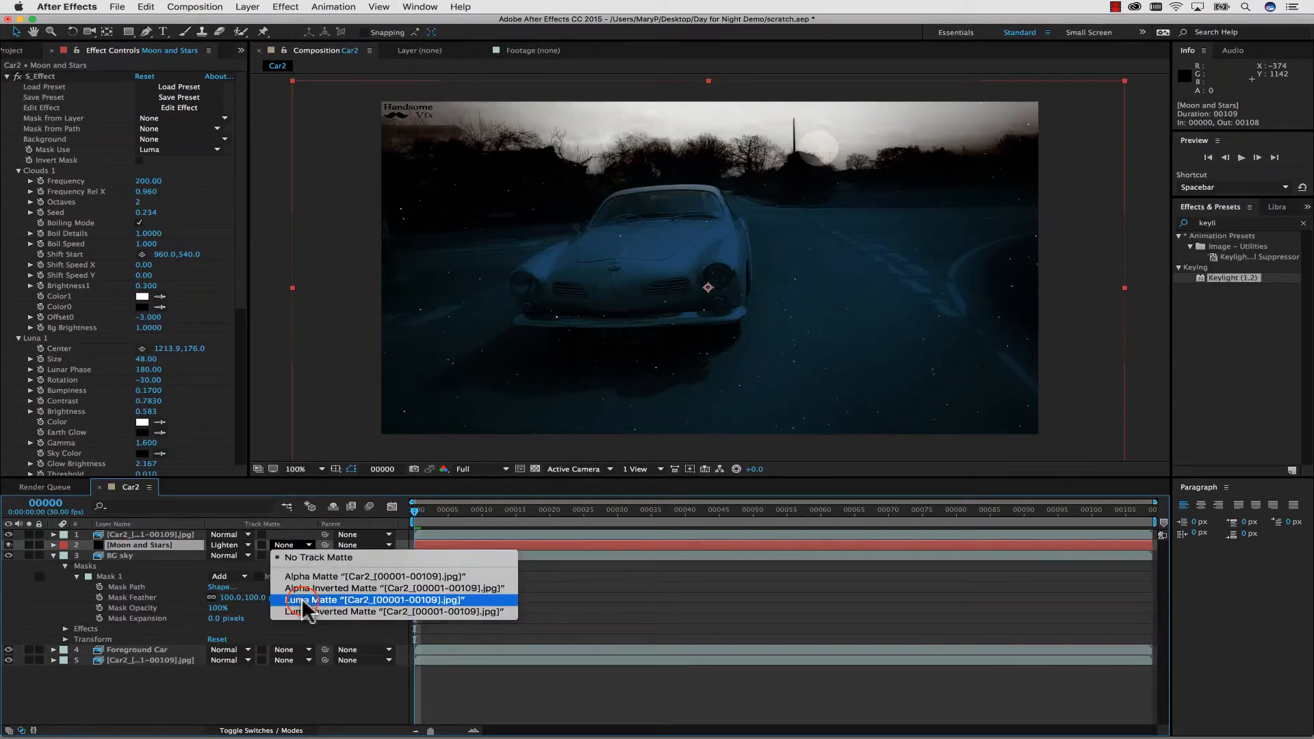
pyautogui.moveTo(448, 511); pyautogui.dragTo(535, 508)
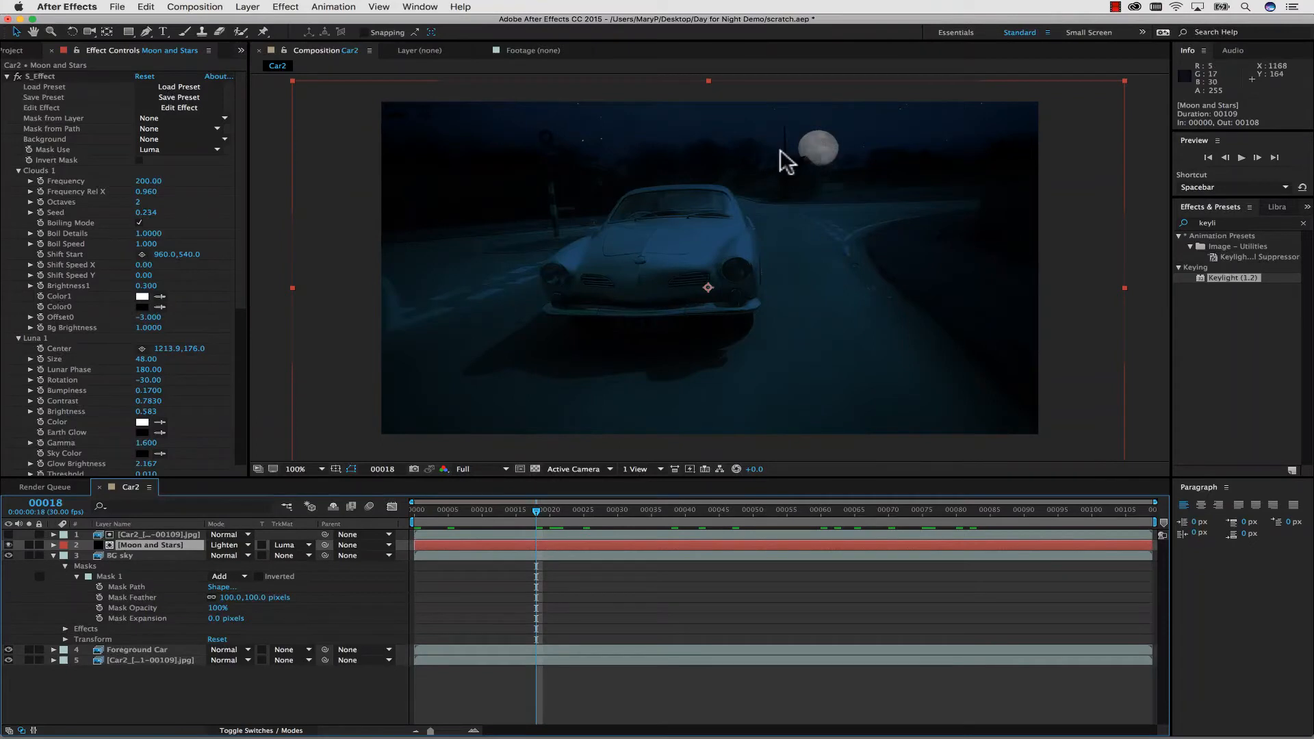
# Reduce the Luna 1 moon's Size to 38 and move its Center to about 1233.9, 91.0, checking it back to frame 0.
pyautogui.click(145, 546)
pyautogui.scroll(-4, 89, 228)
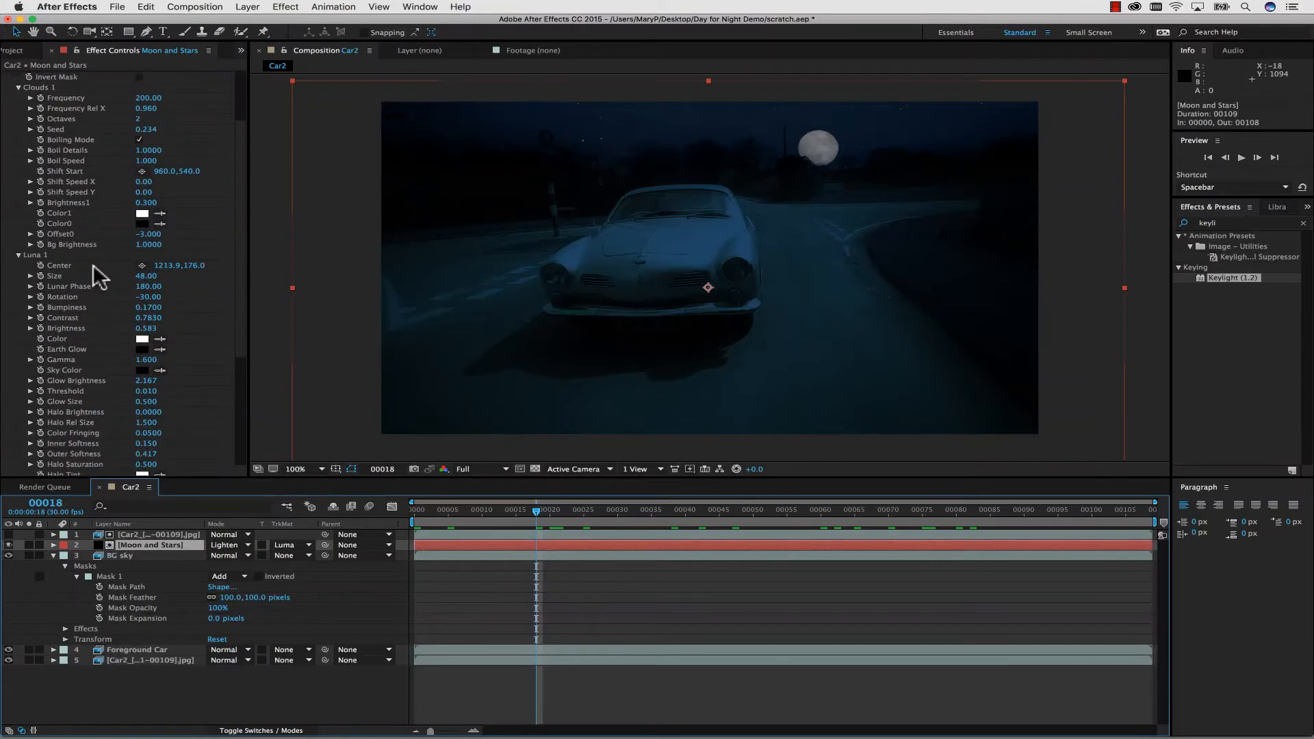
pyautogui.scroll(-2, 94, 264)
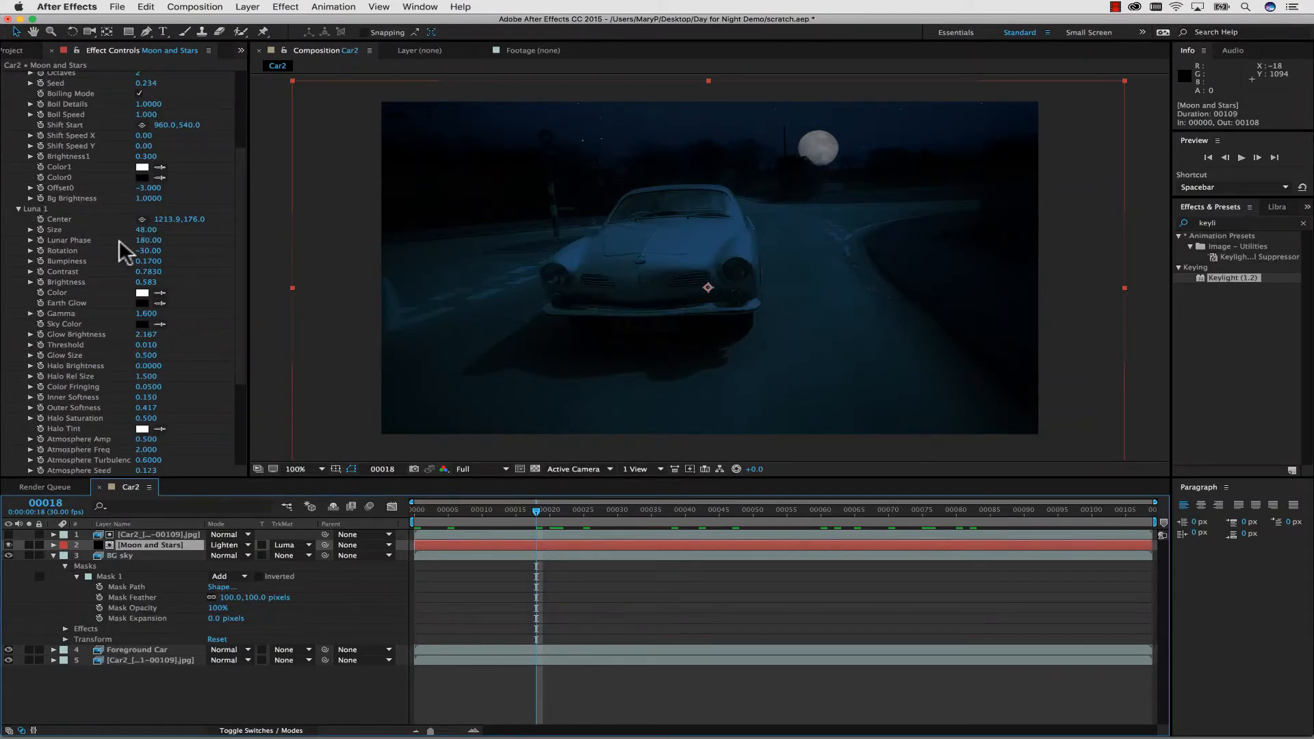
pyautogui.scroll(6, 118, 308)
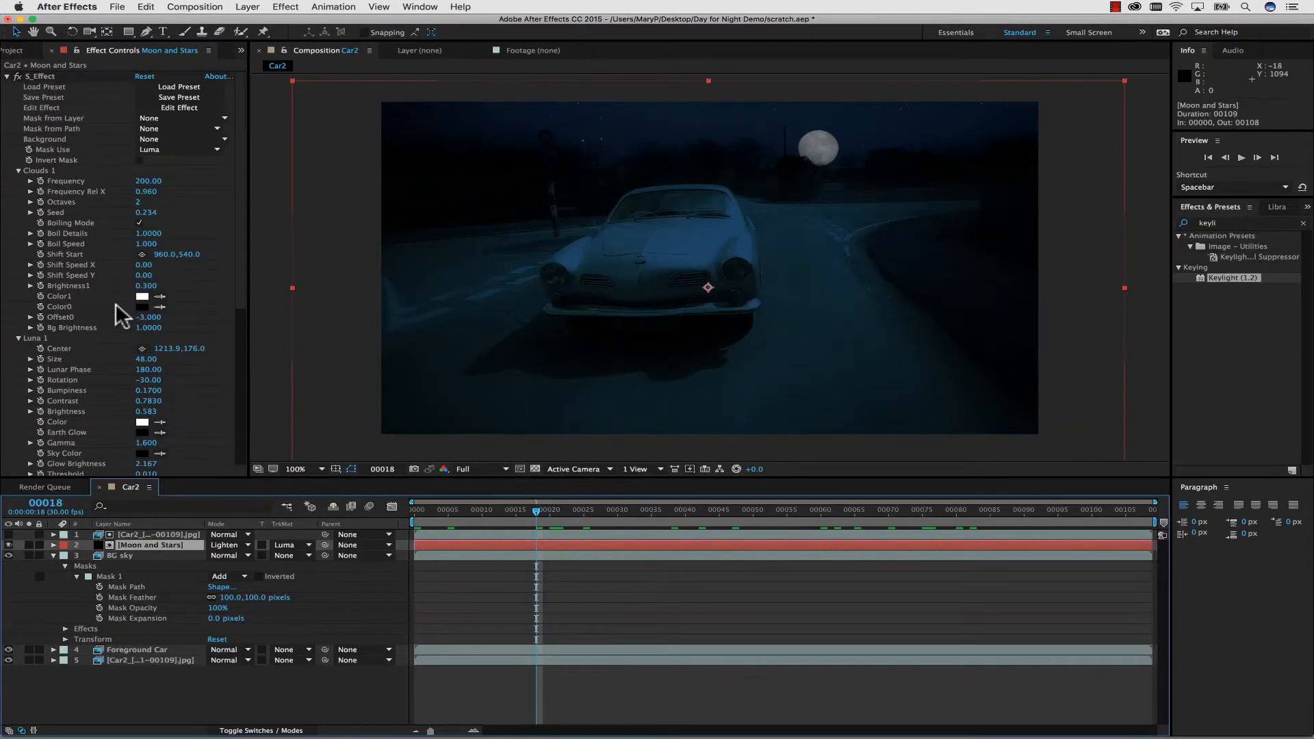
pyautogui.scroll(-6, 116, 306)
pyautogui.moveTo(149, 230); pyautogui.dragTo(184, 220)
pyautogui.moveTo(192, 218)
pyautogui.mouseDown()
pyautogui.moveTo(164, 234)
pyautogui.moveTo(190, 223)
pyautogui.moveTo(179, 232)
pyautogui.mouseUp()
pyautogui.moveTo(536, 509); pyautogui.dragTo(285, 436)
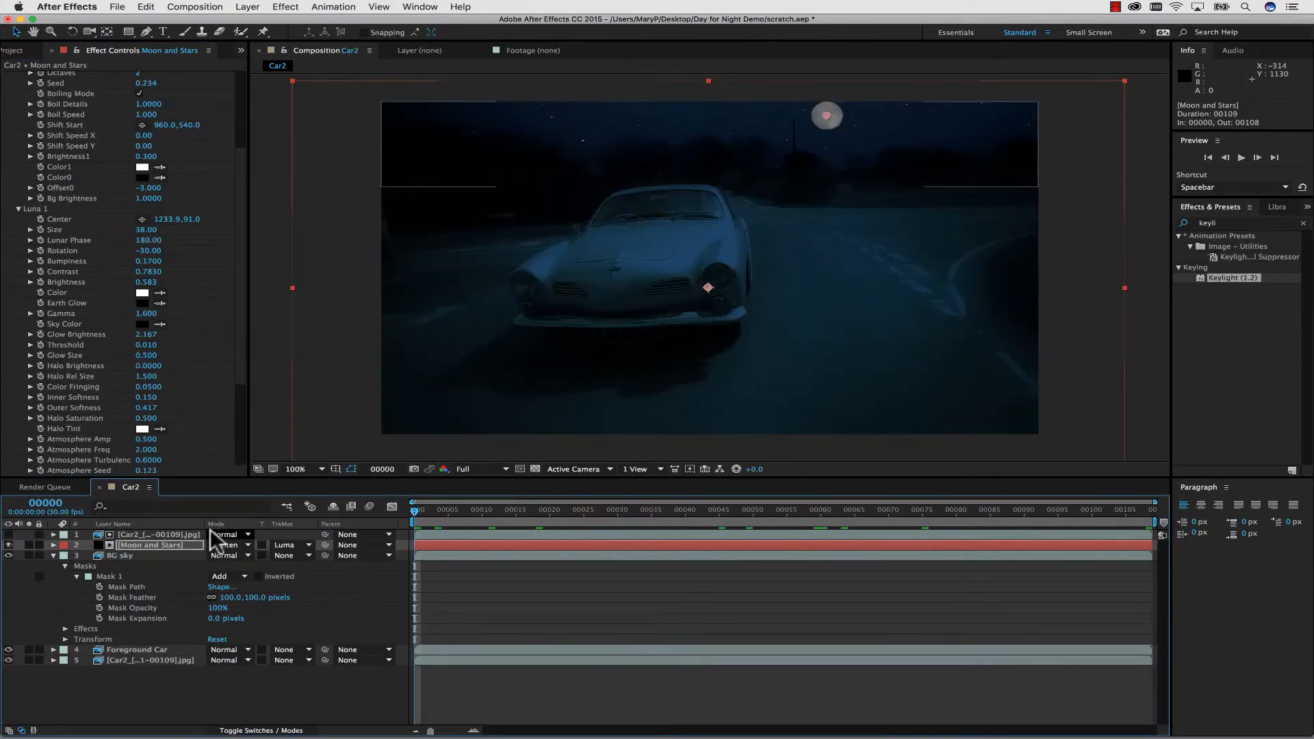
# Create mocha Pro track data from the sky track layer on the base Car2 footage layer.
pyautogui.click(150, 660)
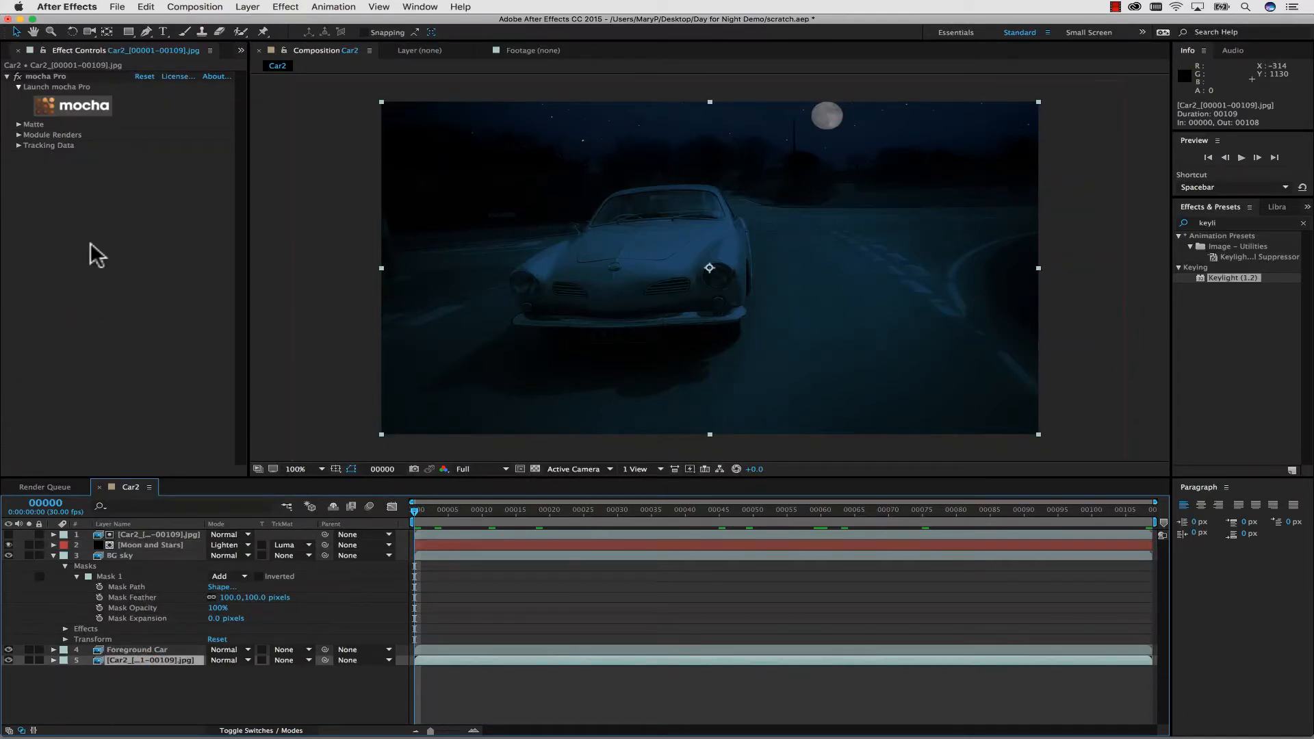
pyautogui.click(19, 145)
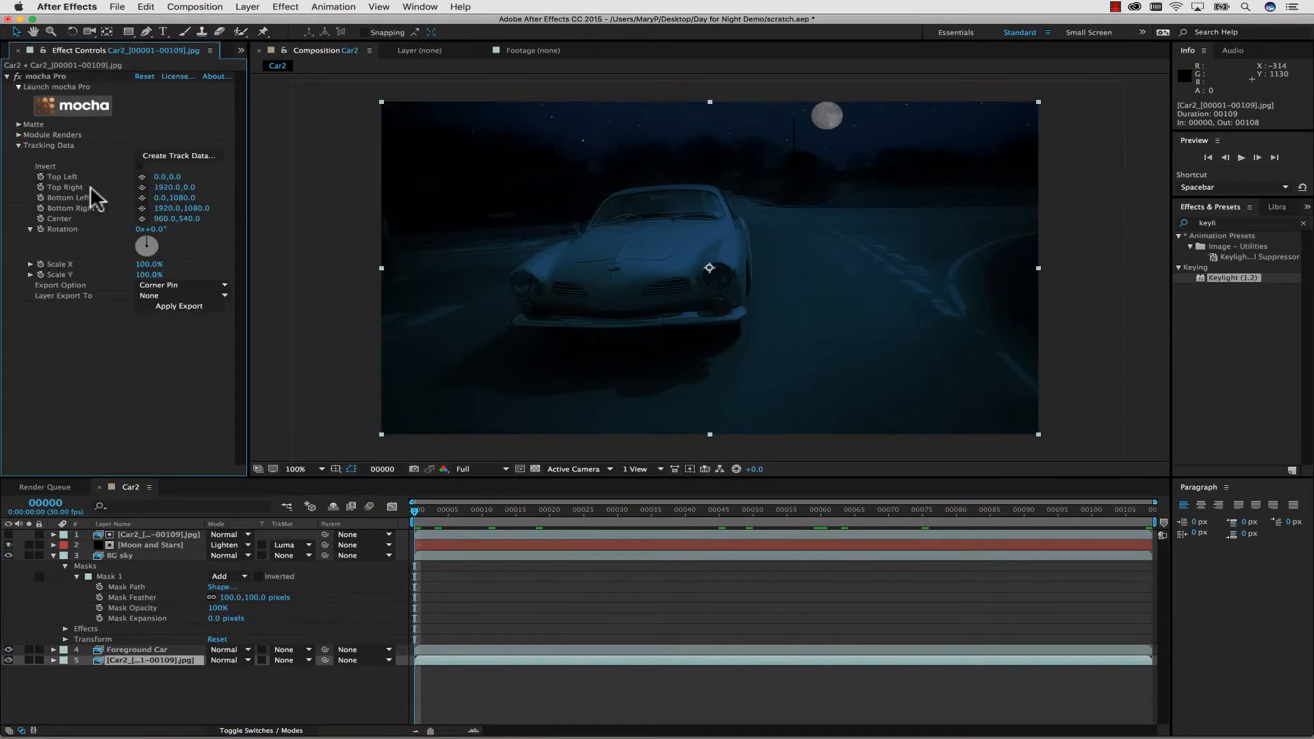
pyautogui.click(168, 156)
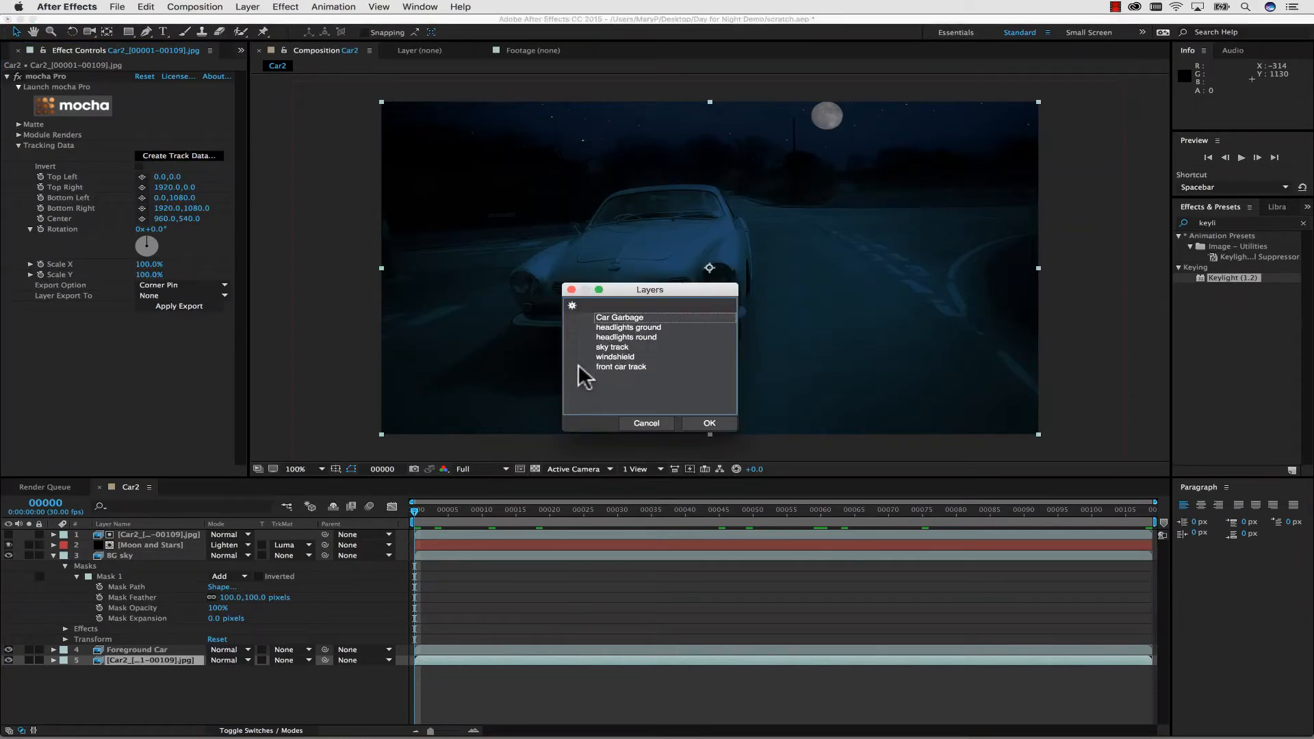
pyautogui.click(602, 346)
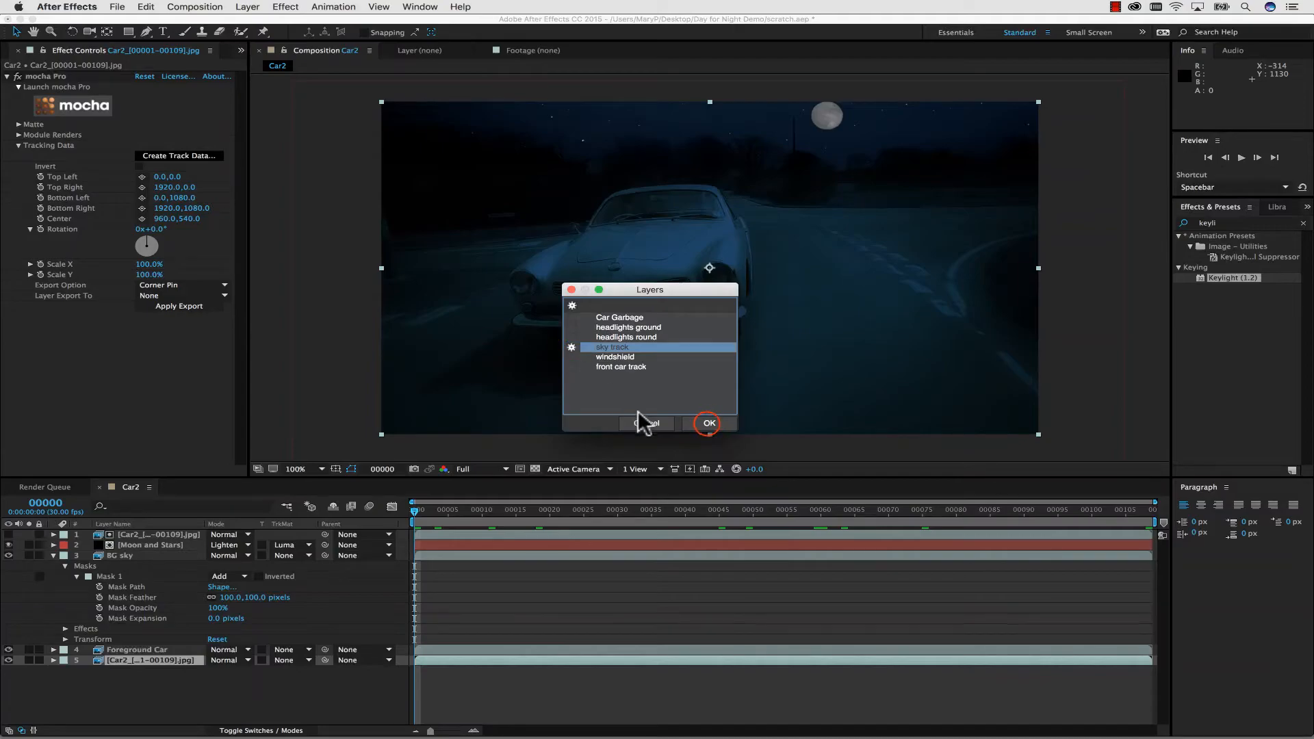
pyautogui.click(709, 422)
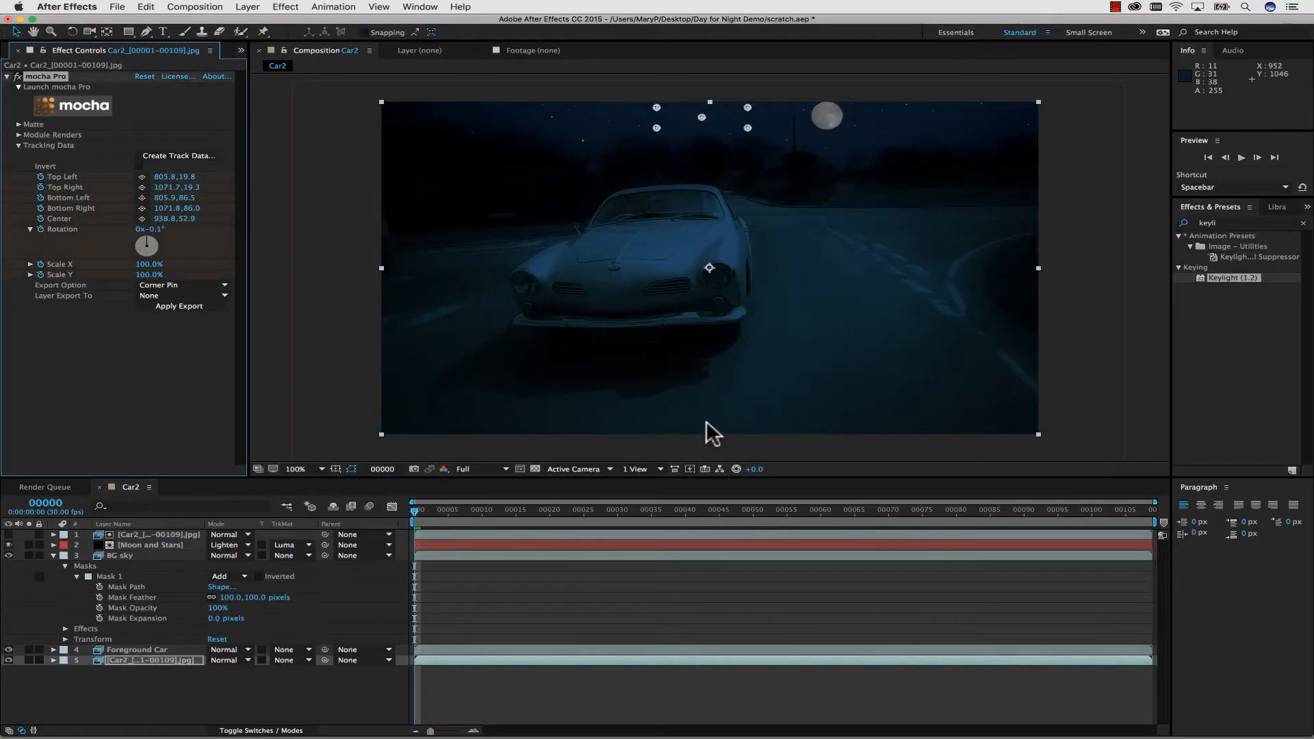
# Copy the mocha Pro Center tracking keyframes from the base Car2 footage layer.
pyautogui.click(54, 660)
pyautogui.scroll(-1, 67, 662)
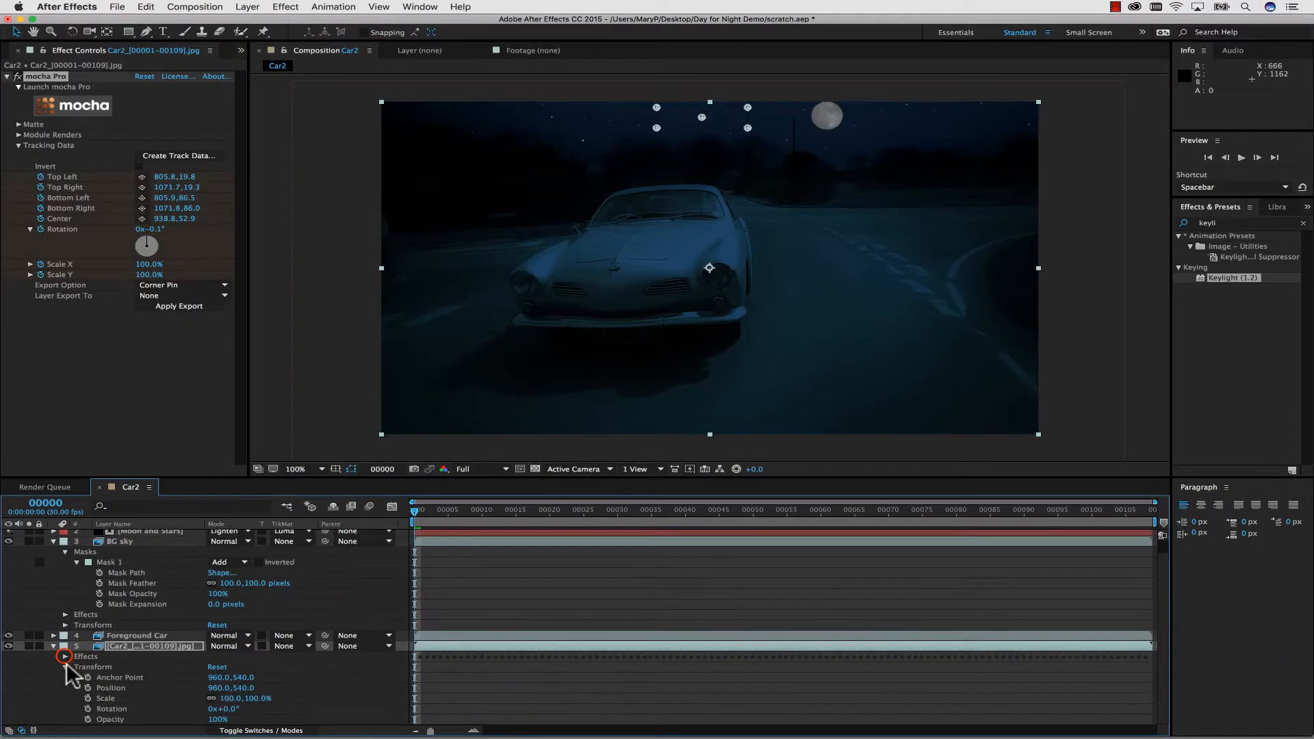
pyautogui.click(65, 656)
pyautogui.scroll(-1, 141, 659)
pyautogui.click(76, 657)
pyautogui.scroll(-3, 114, 672)
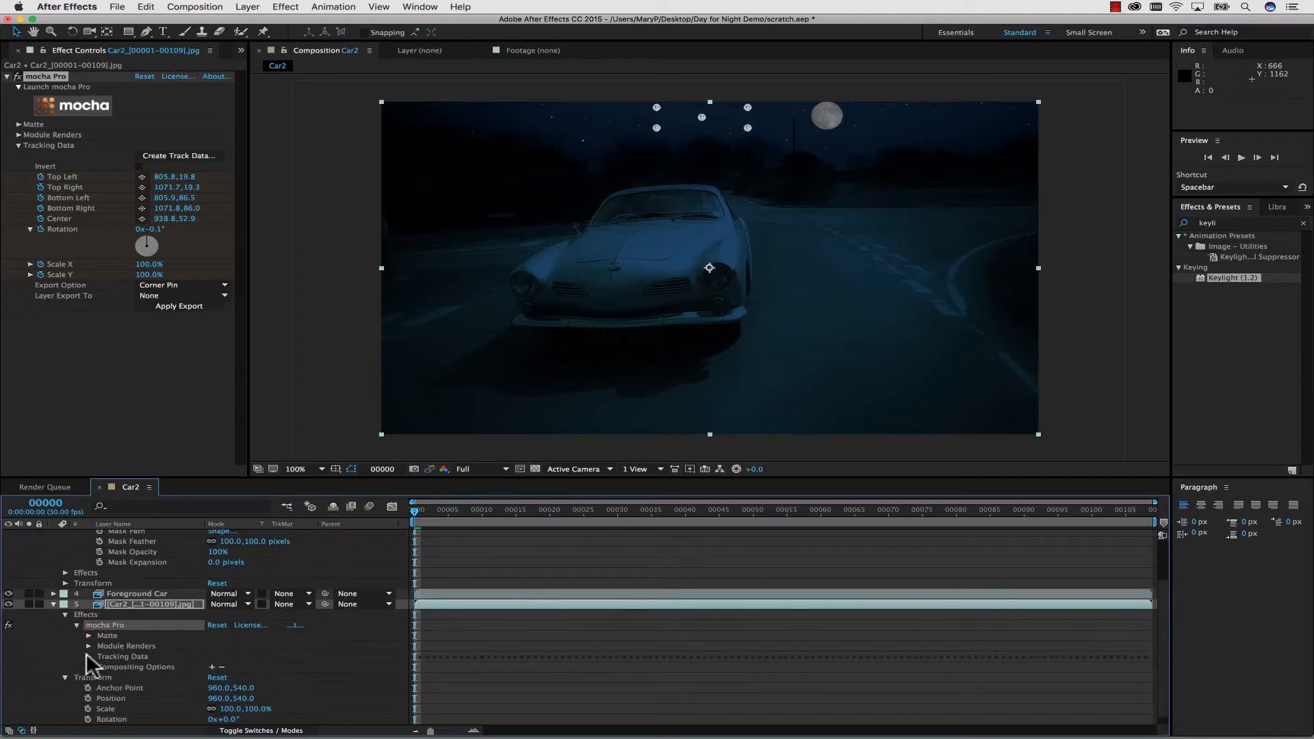
pyautogui.click(88, 656)
pyautogui.scroll(-4, 201, 656)
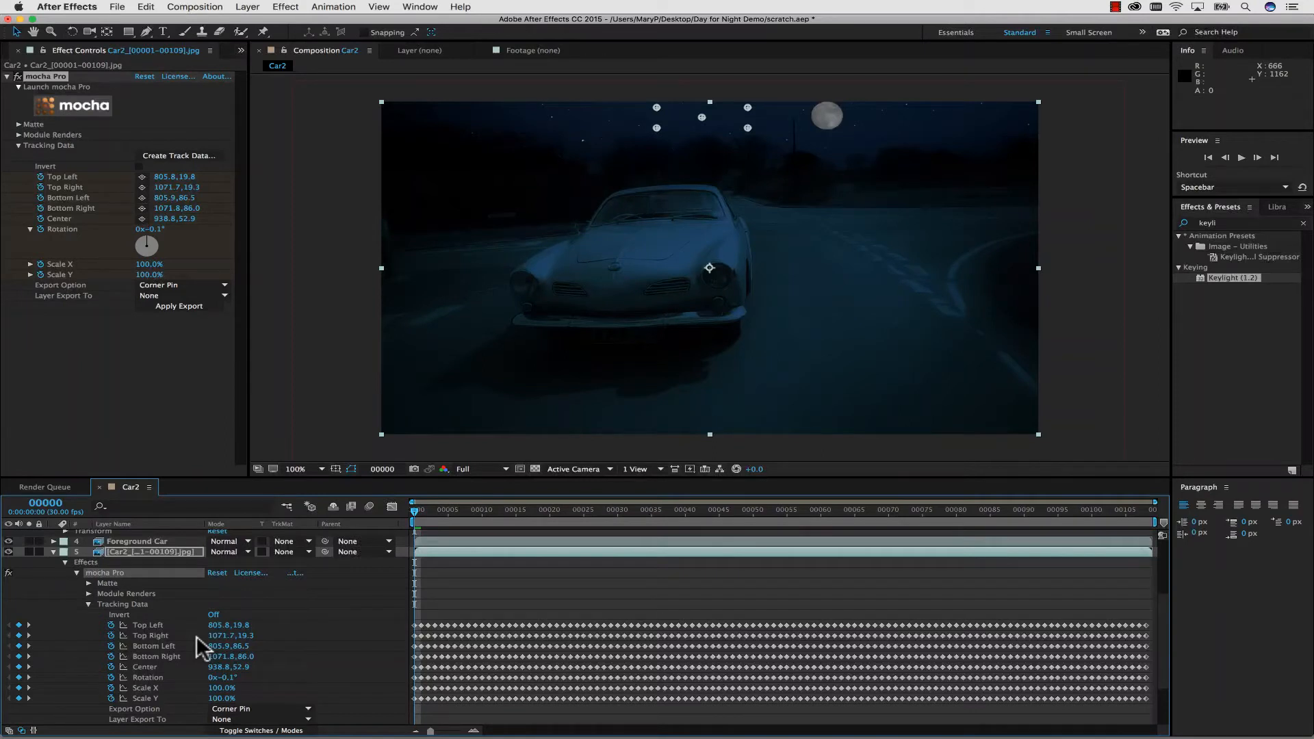
pyautogui.click(149, 667)
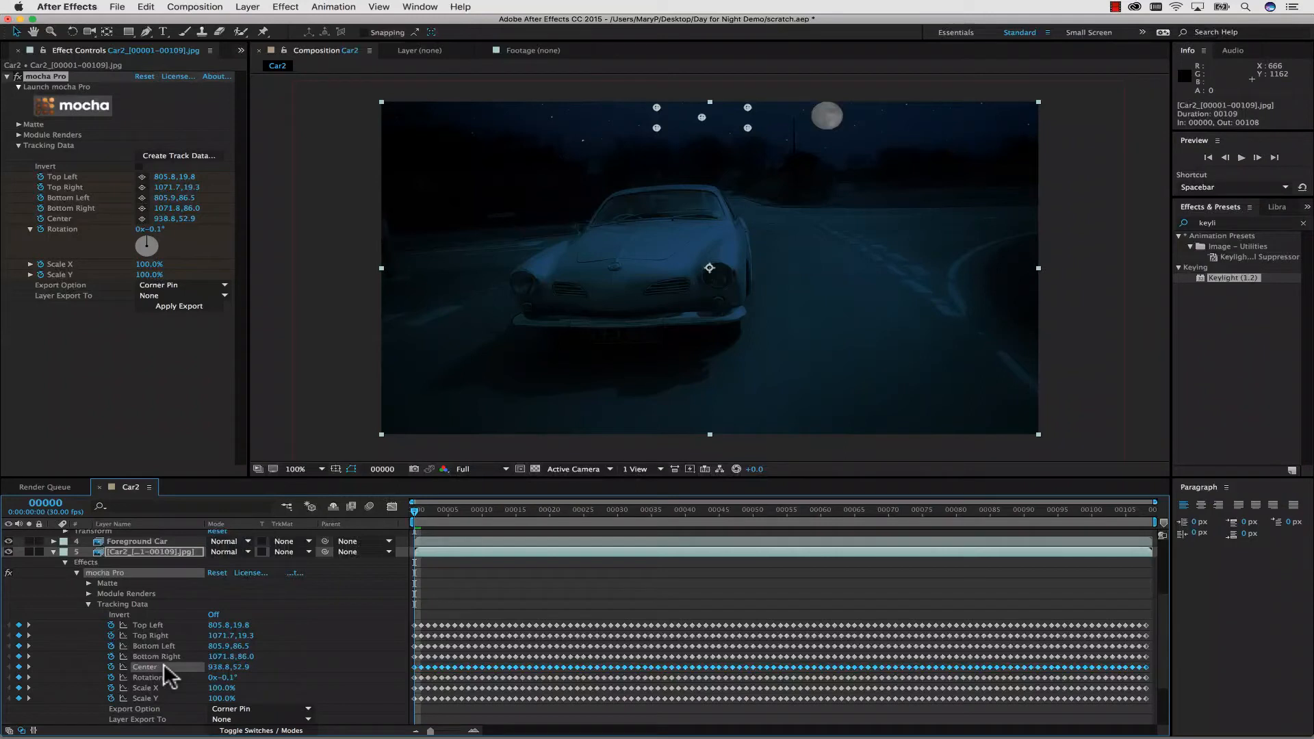
pyautogui.press('super+c')
# Paste the copied Center tracking keyframes onto the Moon and Stars layer's Position at frame 0.
pyautogui.scroll(3, 190, 649)
pyautogui.click(156, 544)
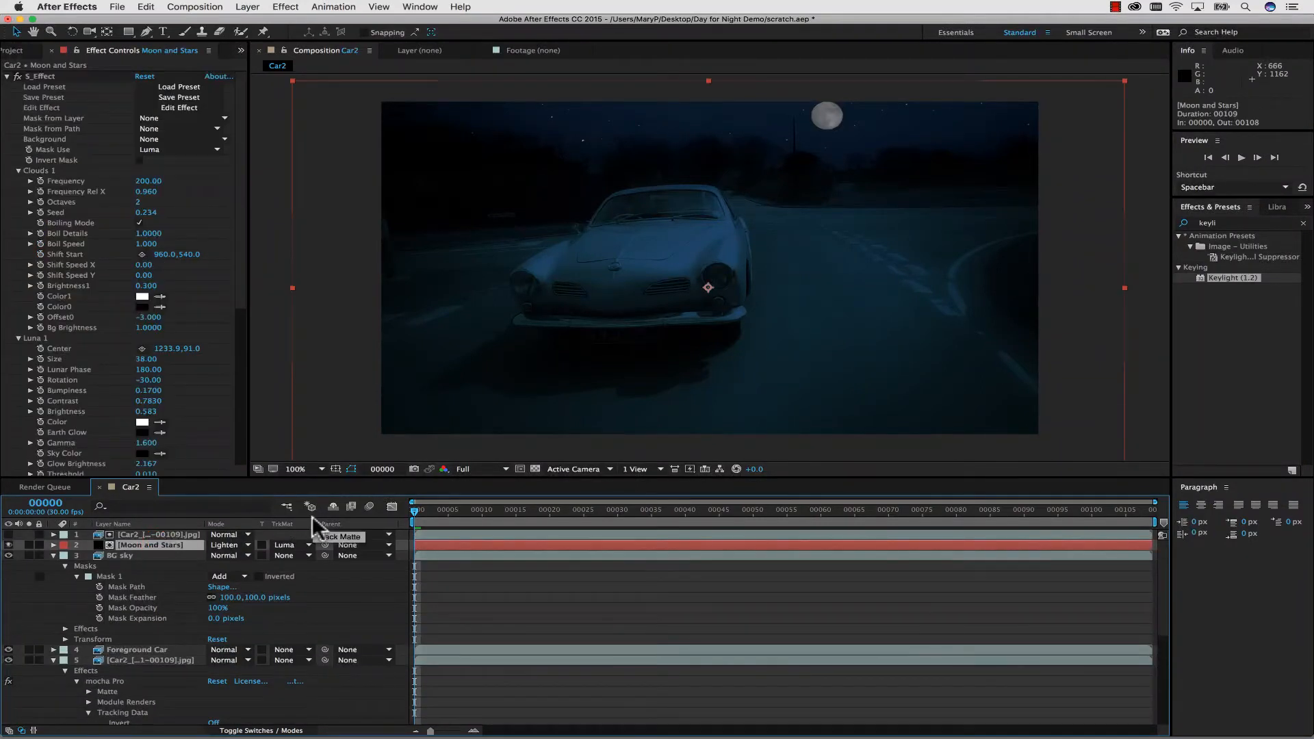
pyautogui.click(54, 546)
pyautogui.scroll(-20, 90, 634)
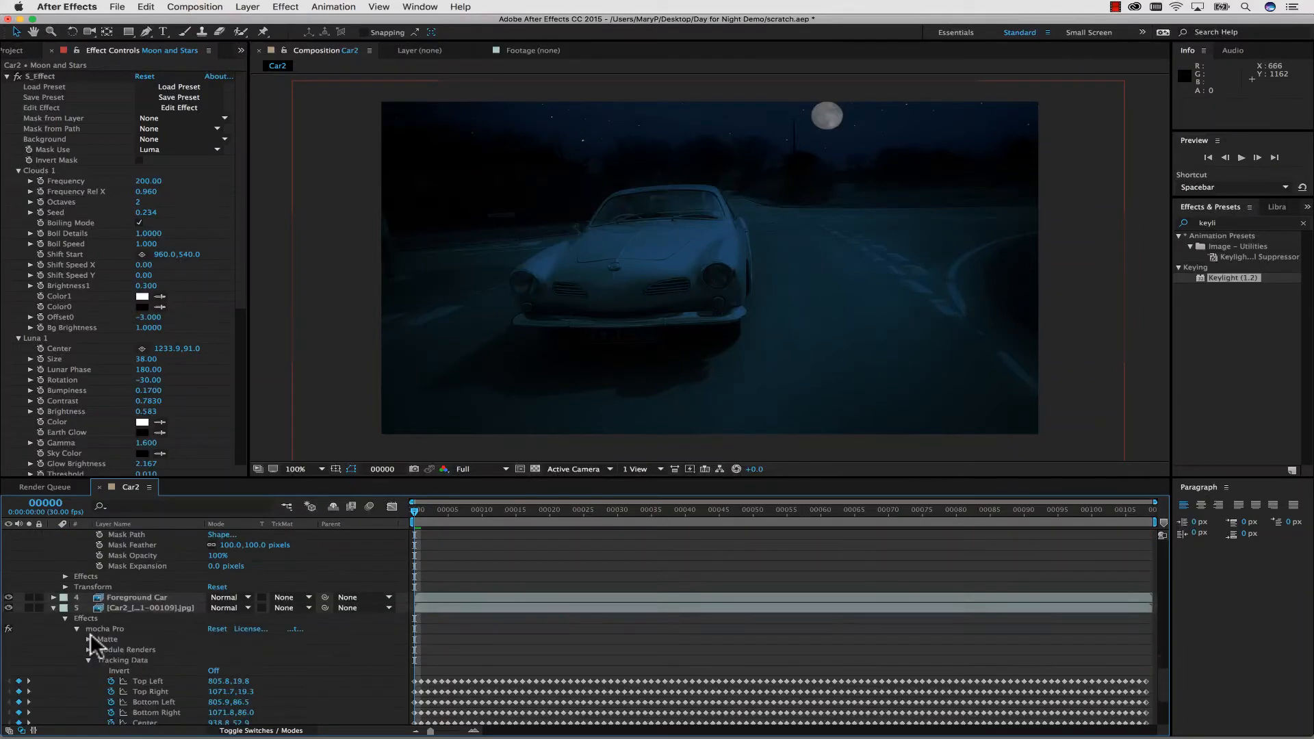
pyautogui.scroll(4, 91, 634)
pyautogui.click(65, 607)
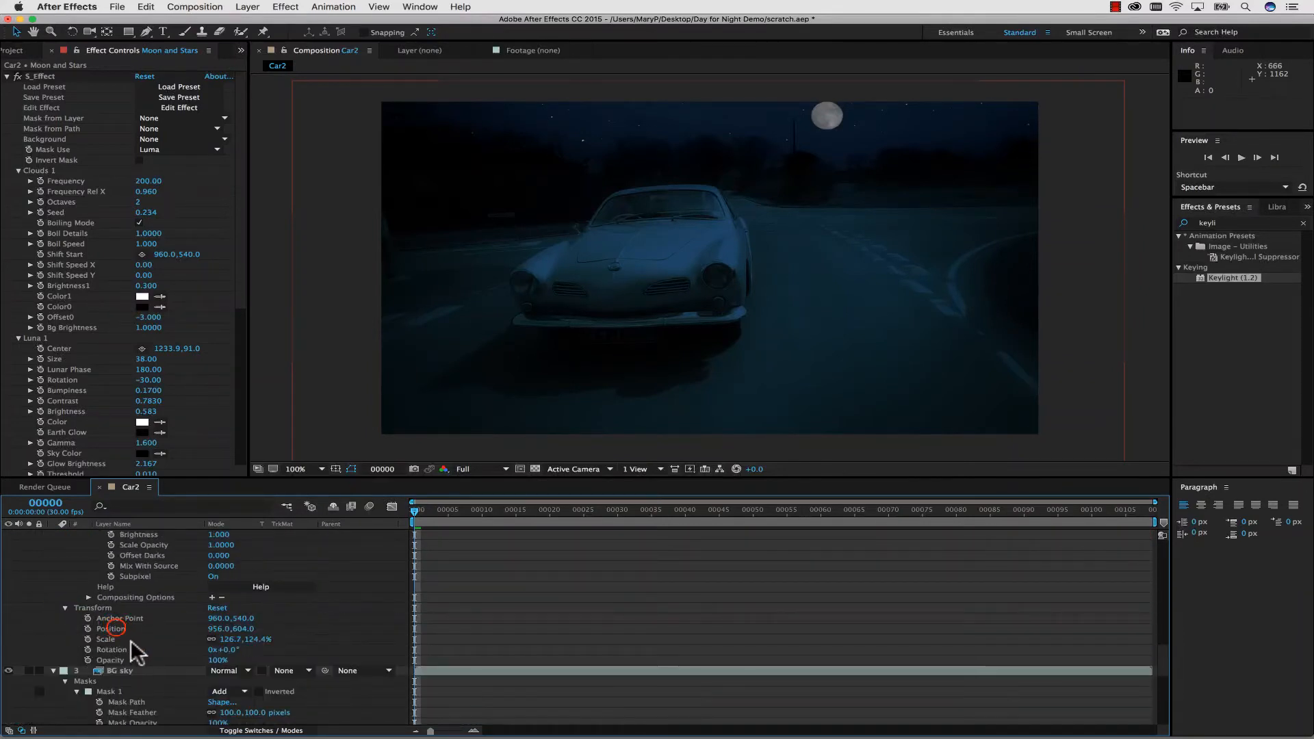
pyautogui.click(115, 628)
pyautogui.press('super+v')
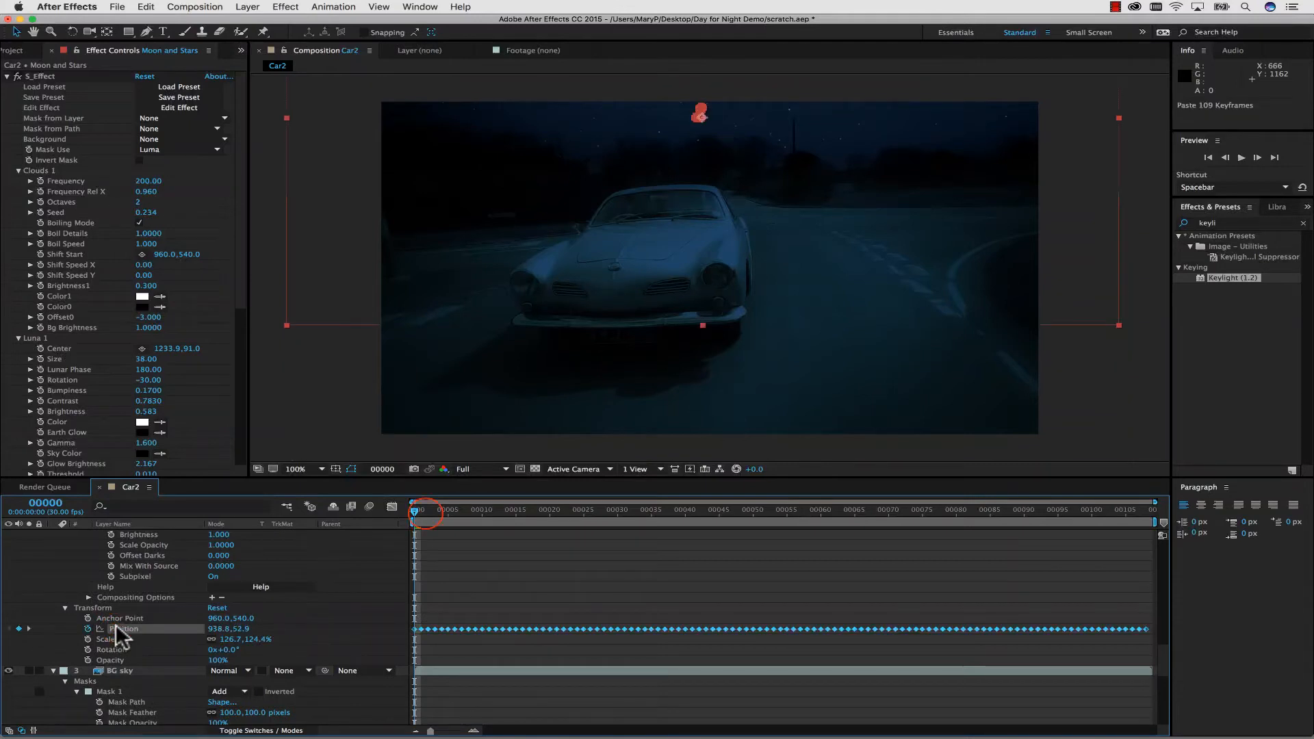
pyautogui.moveTo(425, 510); pyautogui.dragTo(268, 477)
# Set the Moon and Stars layer's Anchor Point to about 1060.0, 86.0 and check the tracked moon across the timeline, ending at frame 0.
pyautogui.moveTo(233, 618); pyautogui.dragTo(102, 642)
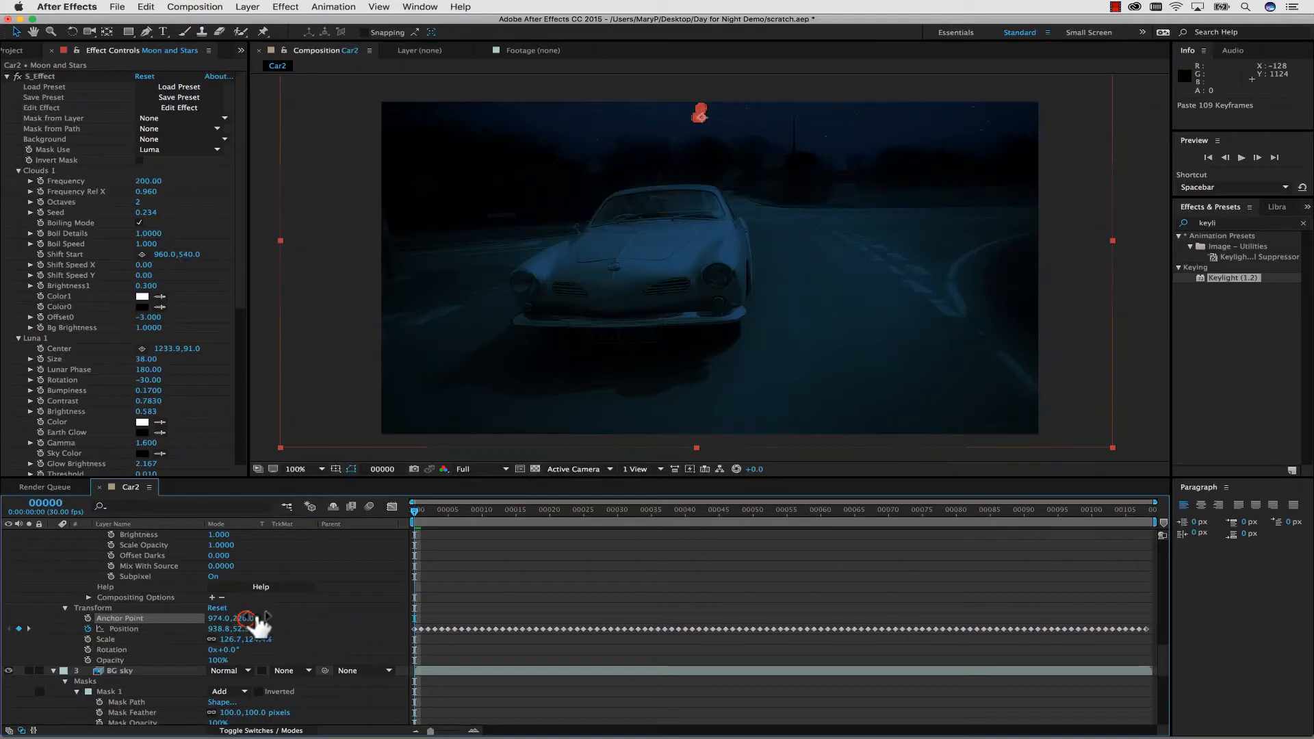
pyautogui.moveTo(253, 619); pyautogui.dragTo(288, 619)
pyautogui.moveTo(455, 510); pyautogui.dragTo(504, 498)
pyautogui.press('space')
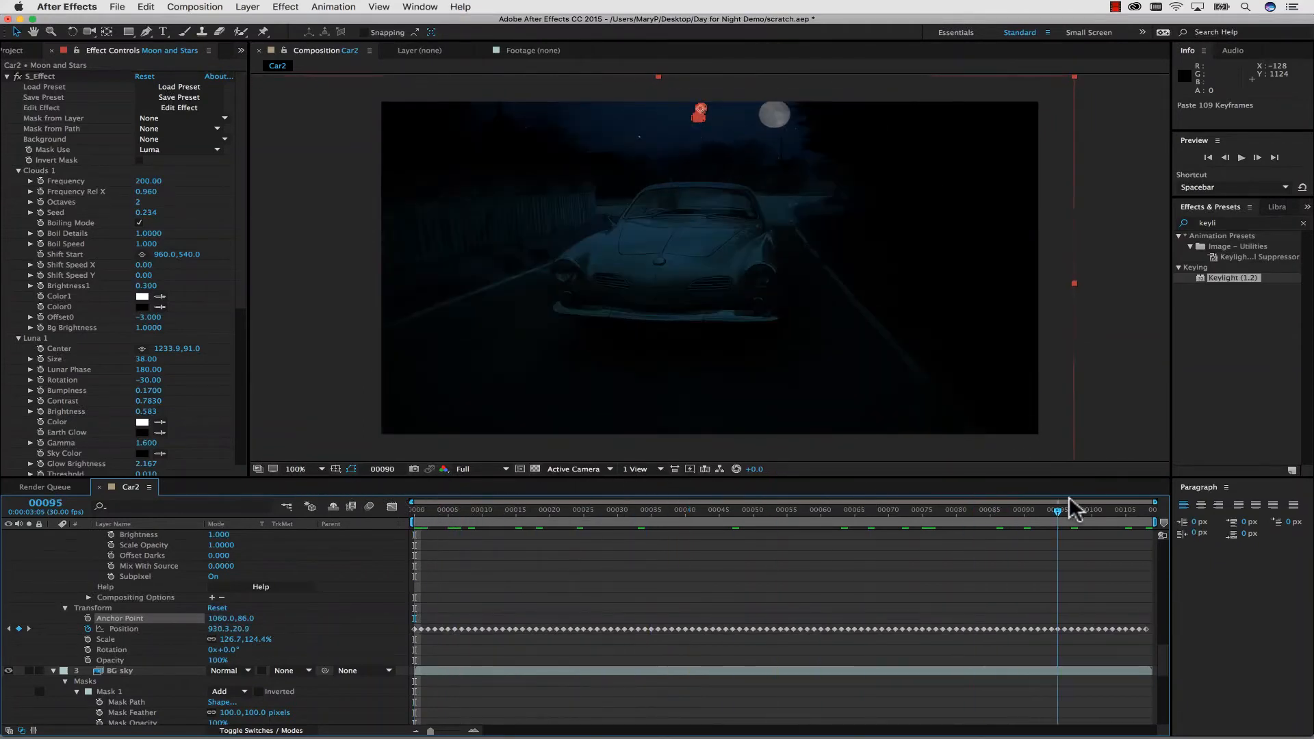
pyautogui.moveTo(590, 513); pyautogui.dragTo(336, 495)
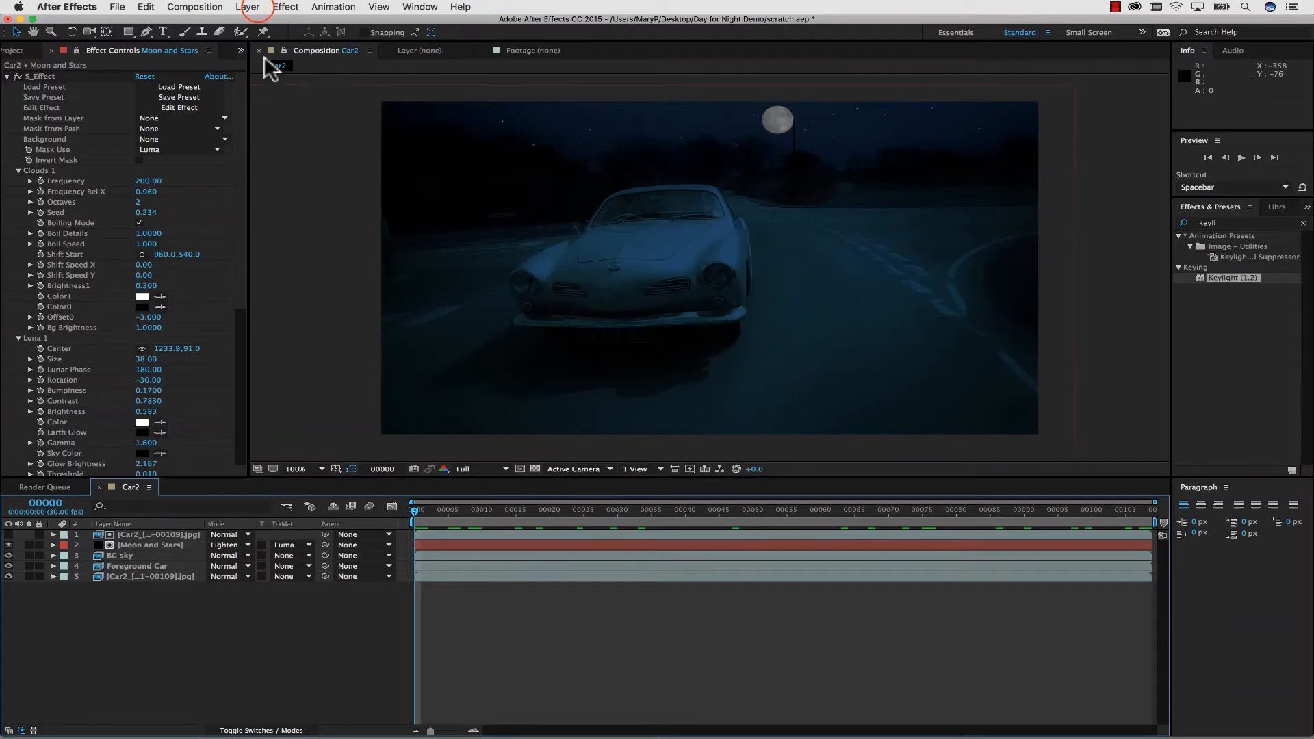
# Create a 1920 by 1080 px solid in a gray sampled from the moon, with its hue shifted to 58° yellow.
pyautogui.click(257, 8)
pyautogui.moveTo(260, 22)
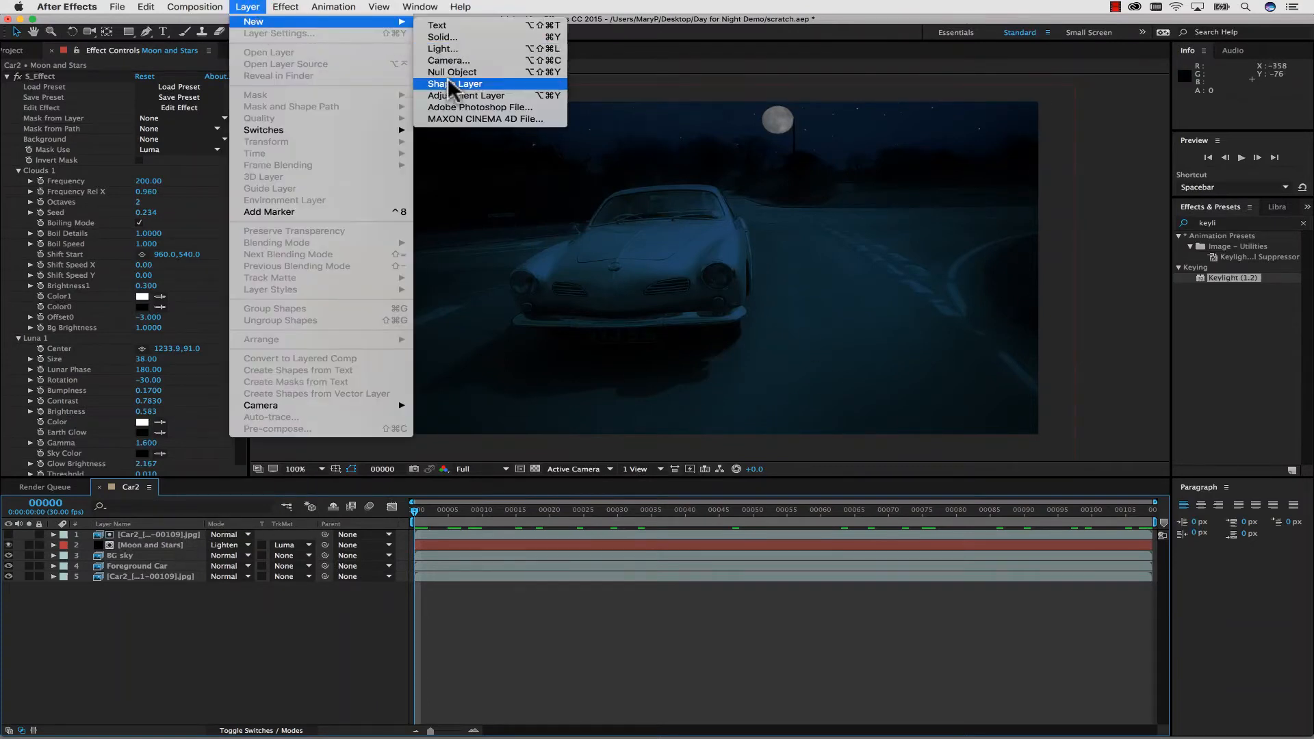
pyautogui.click(455, 37)
pyautogui.click(179, 269)
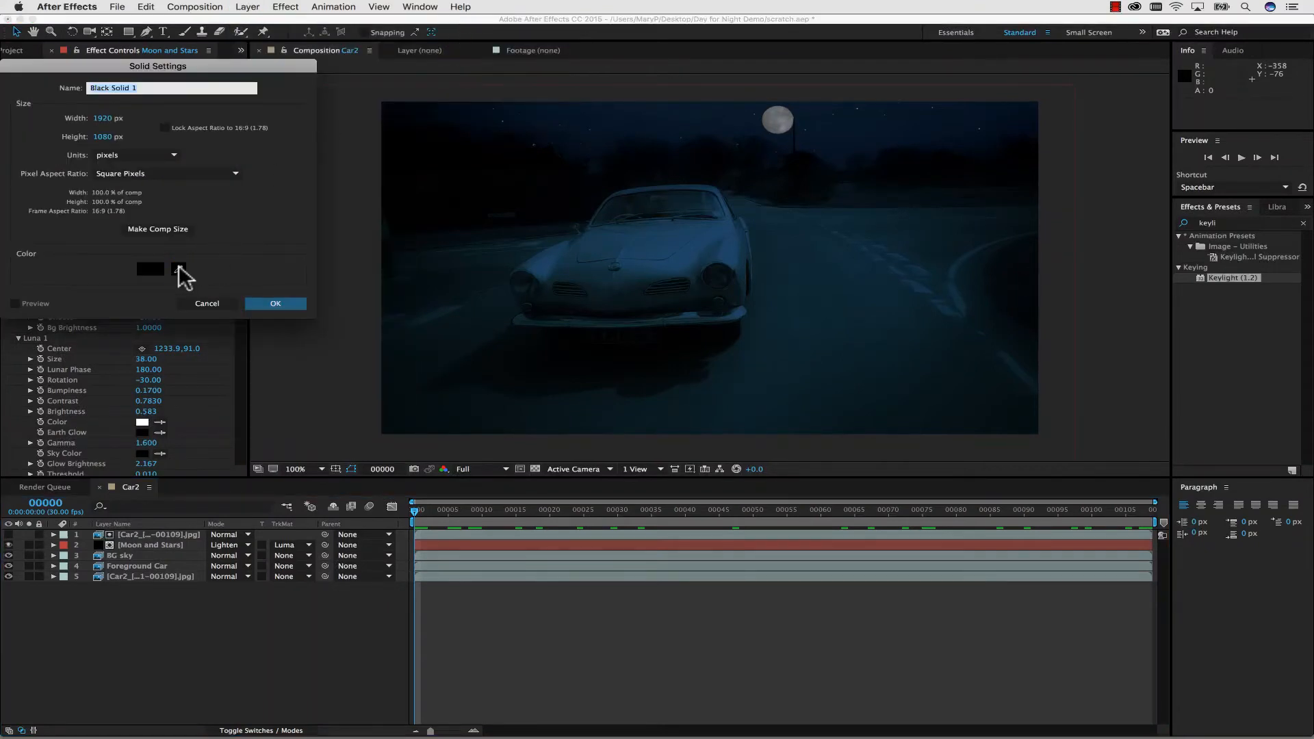
pyautogui.click(780, 120)
pyautogui.click(783, 120)
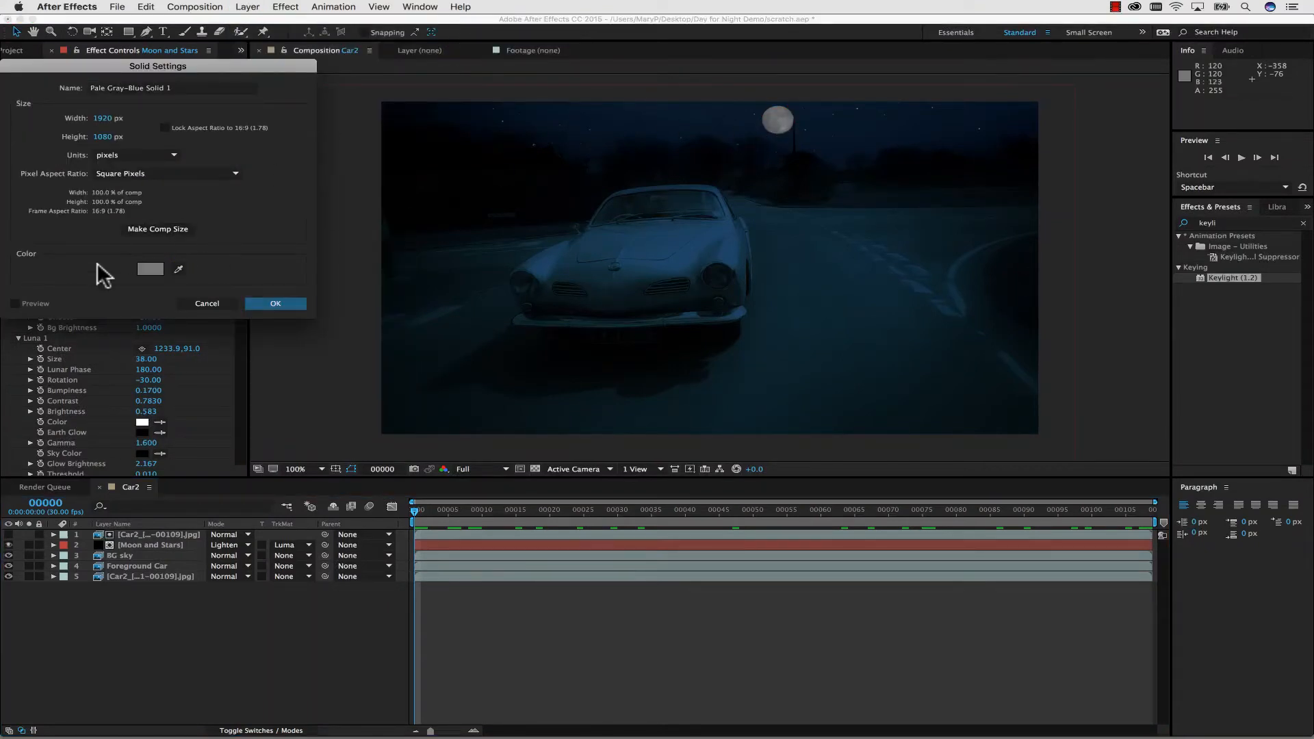
pyautogui.click(150, 269)
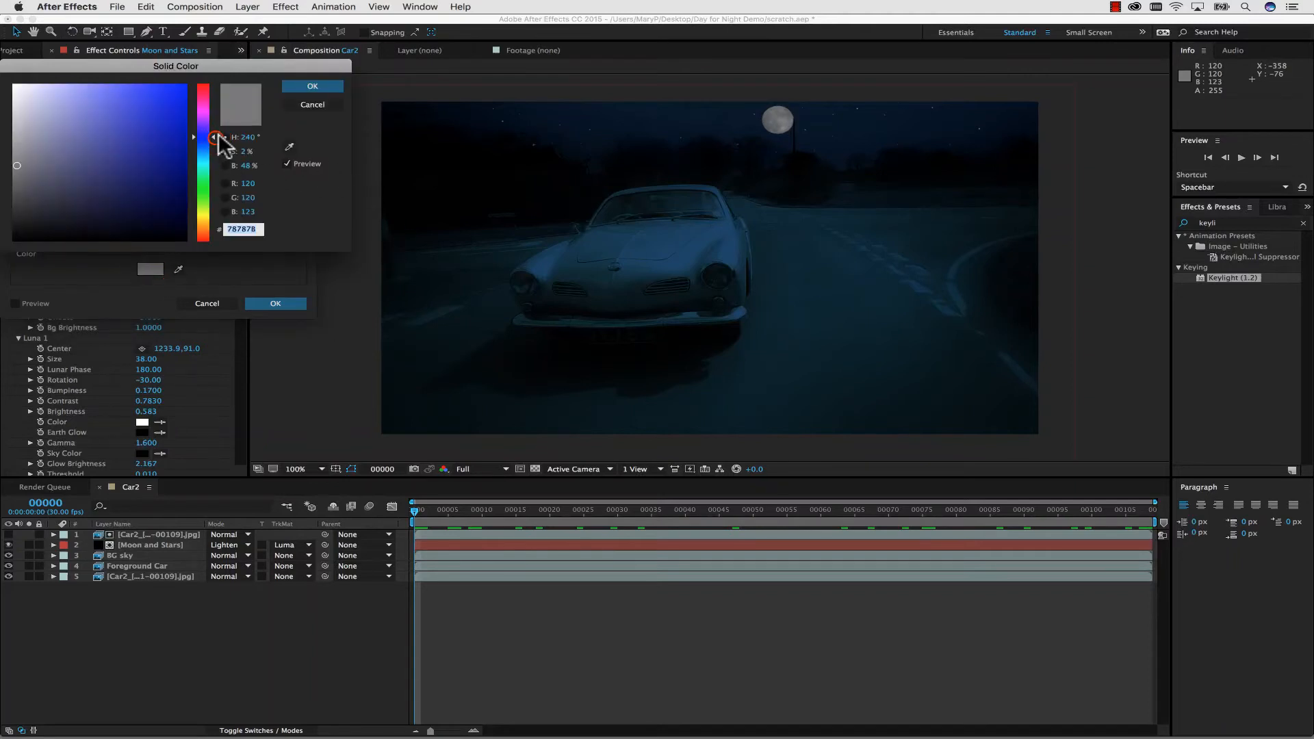
pyautogui.moveTo(195, 137); pyautogui.dragTo(192, 213)
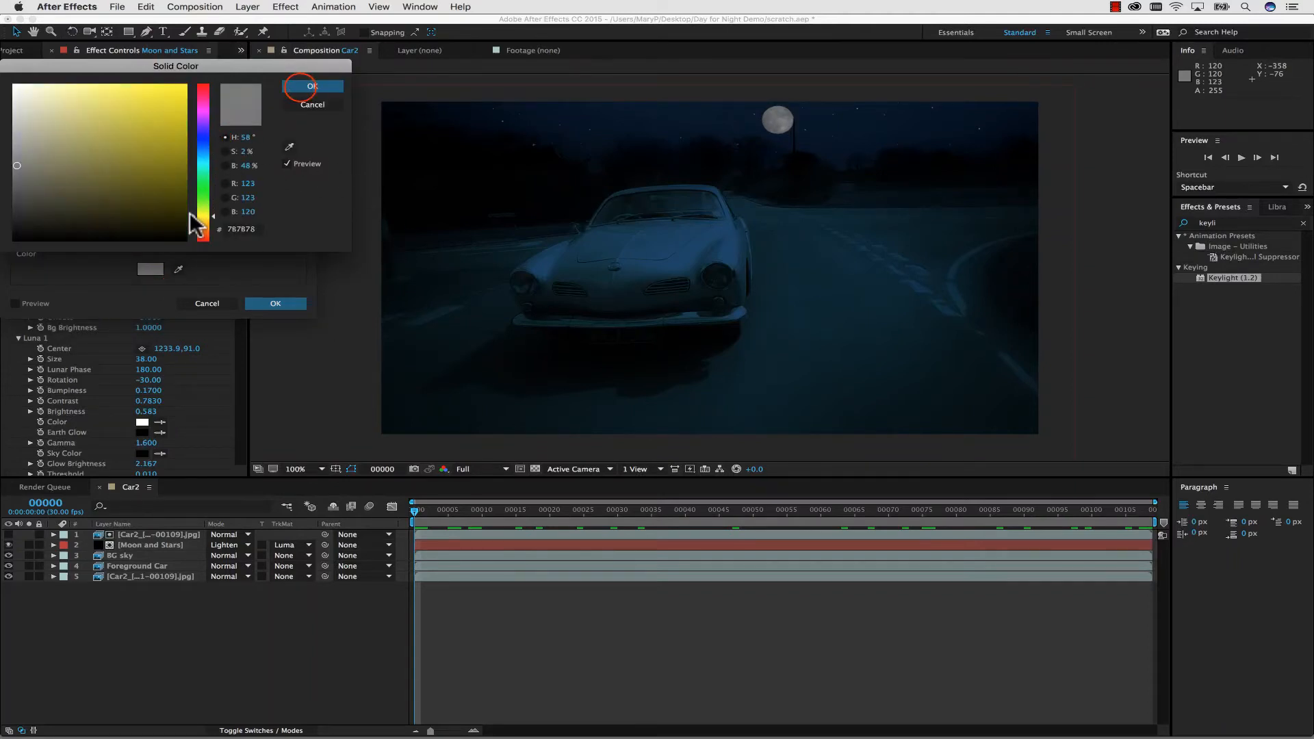
pyautogui.click(301, 88)
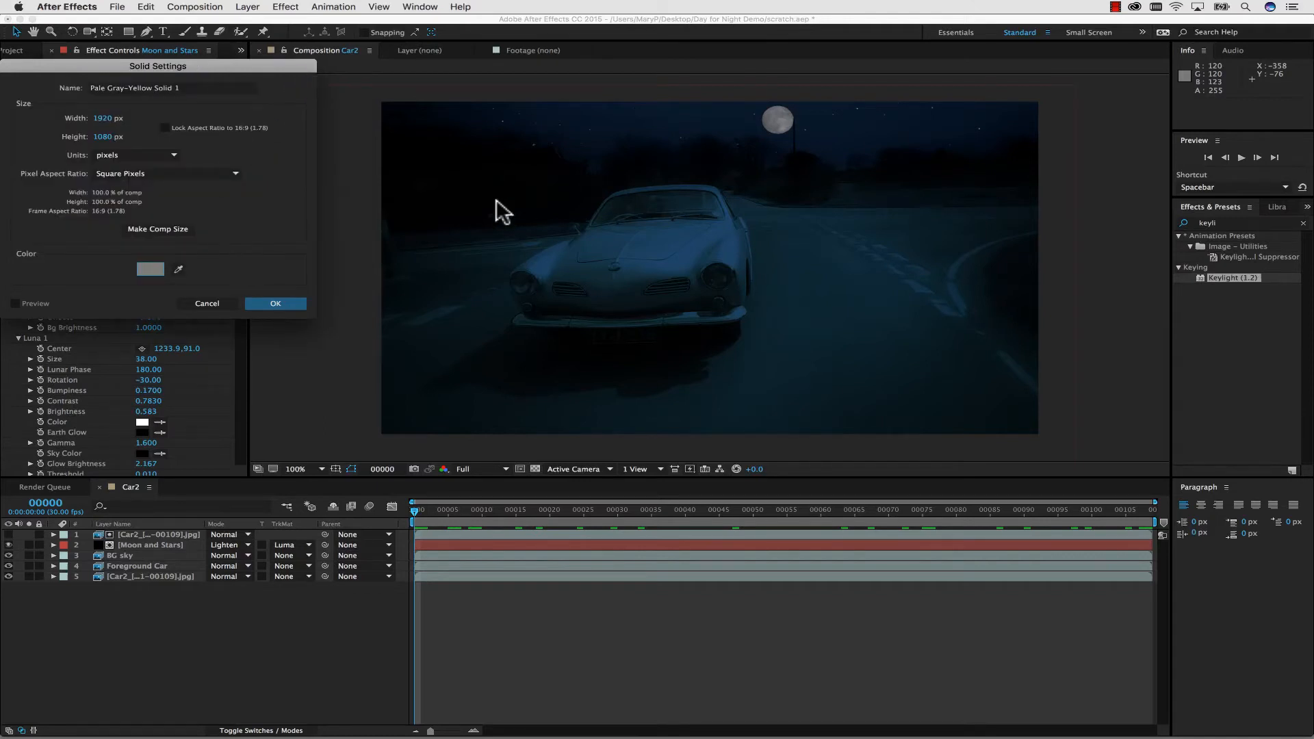
pyautogui.click(267, 305)
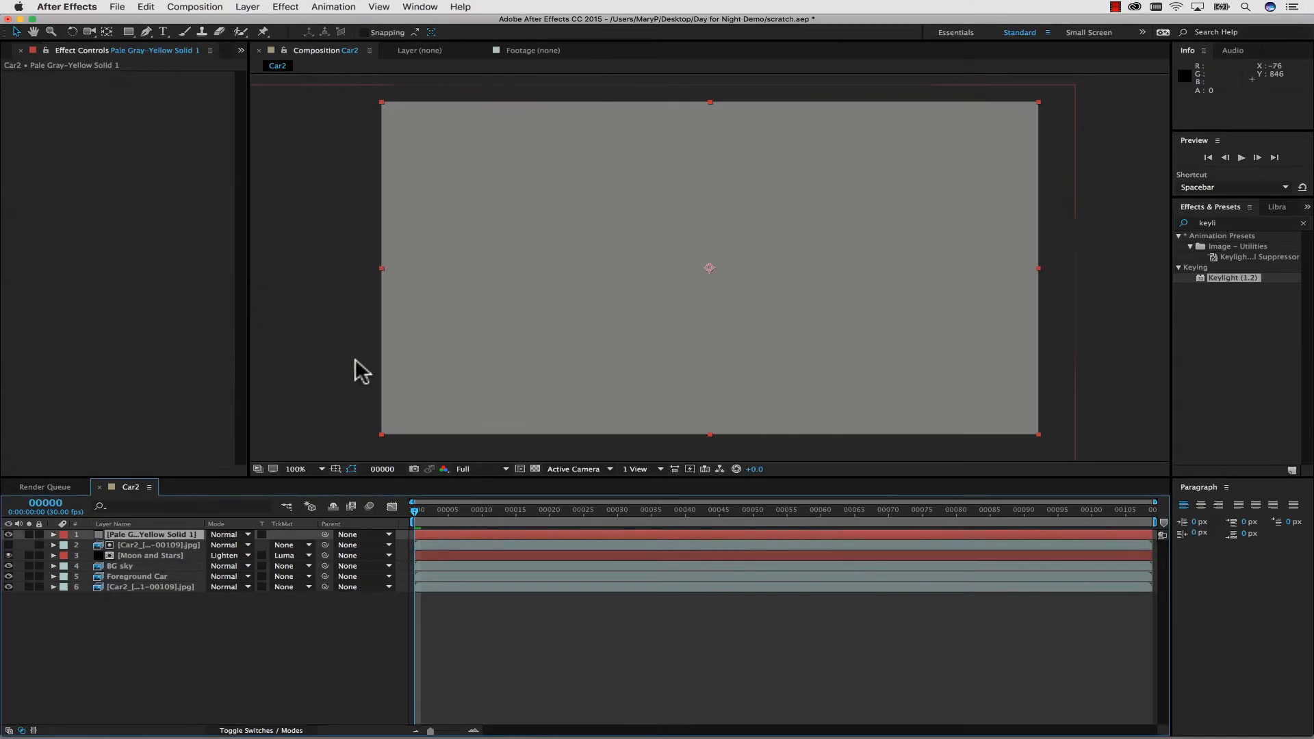
# Copy the mocha Pro effect from the base Car2 footage layer onto the pale gray-yellow solid.
pyautogui.click(150, 587)
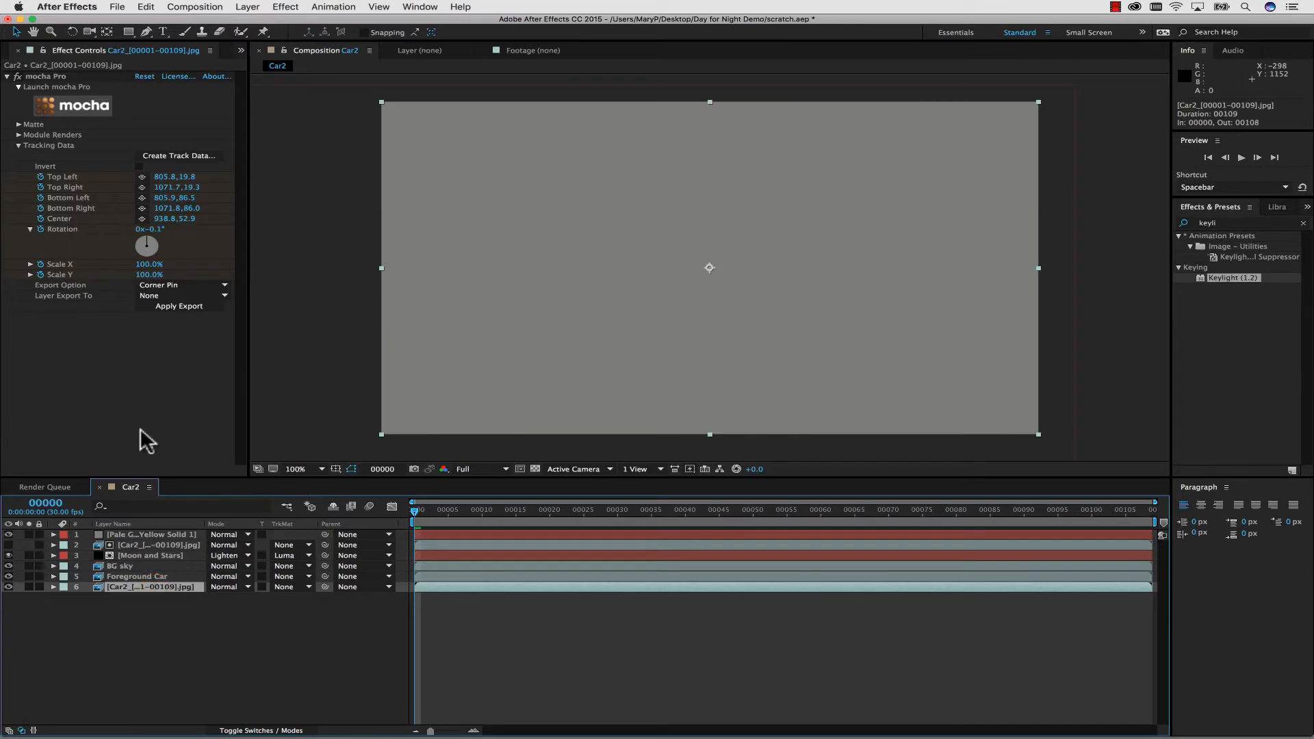
pyautogui.click(50, 76)
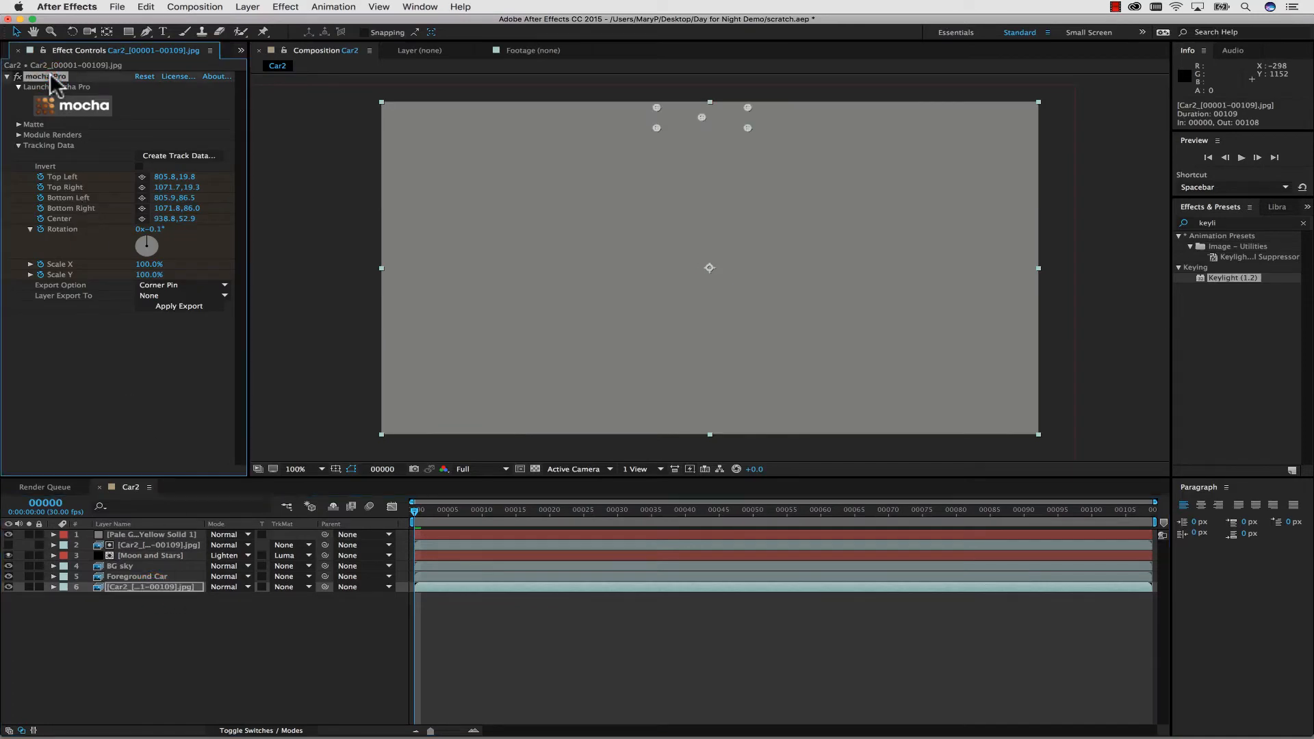
pyautogui.click(142, 533)
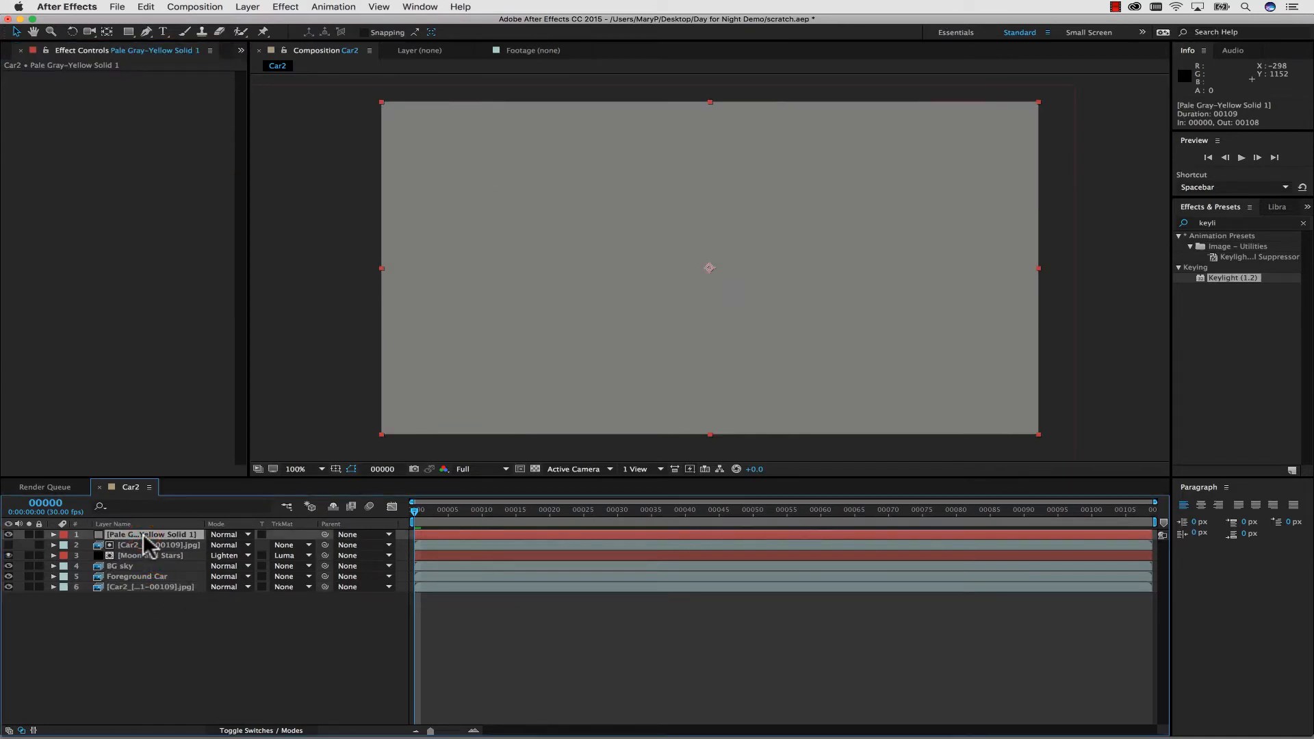
pyautogui.press('super+v')
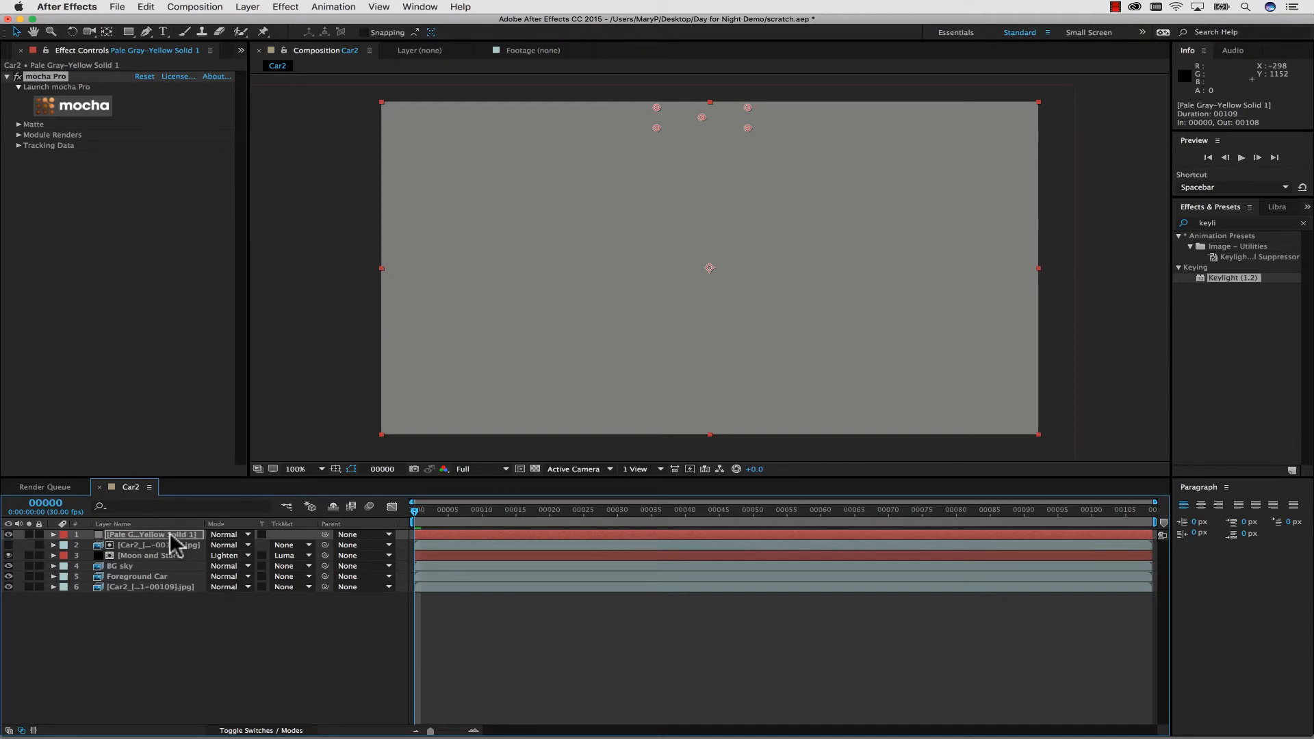
# Apply the mocha matte to the solid with only the headlights ground layer visible.
pyautogui.click(18, 124)
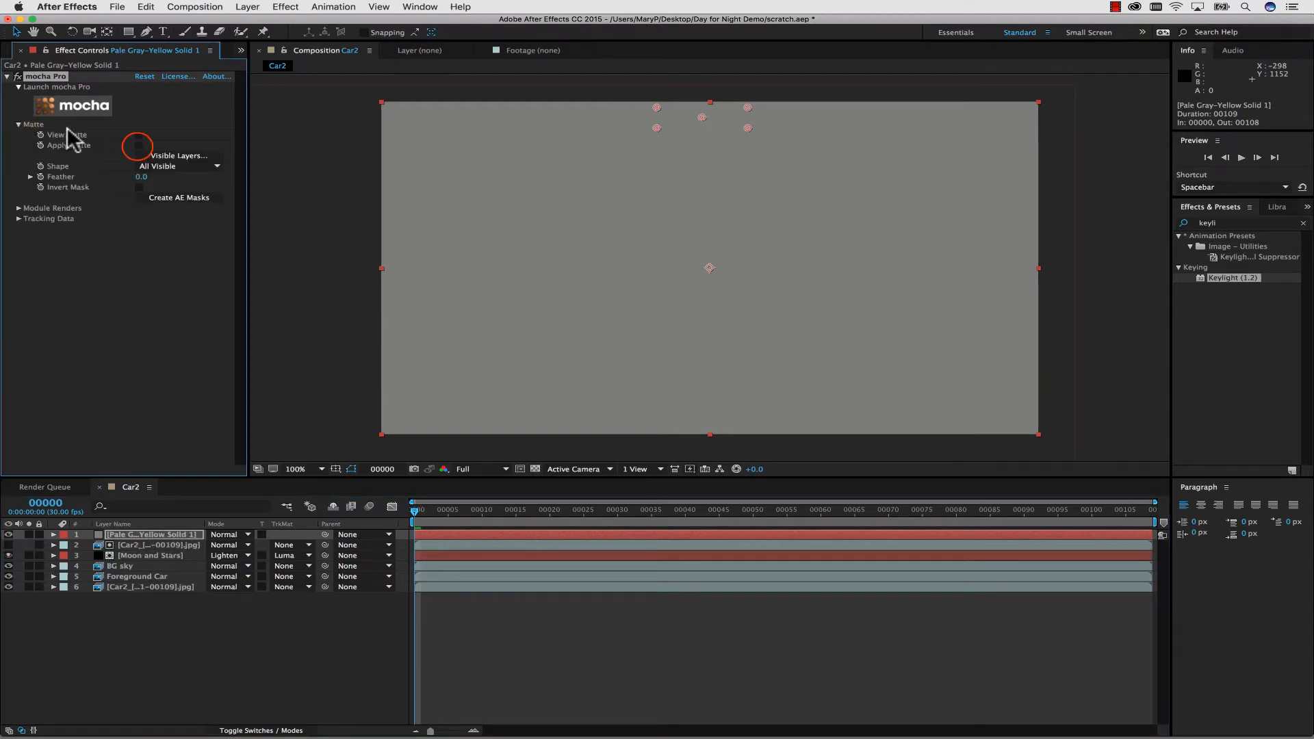
pyautogui.click(138, 147)
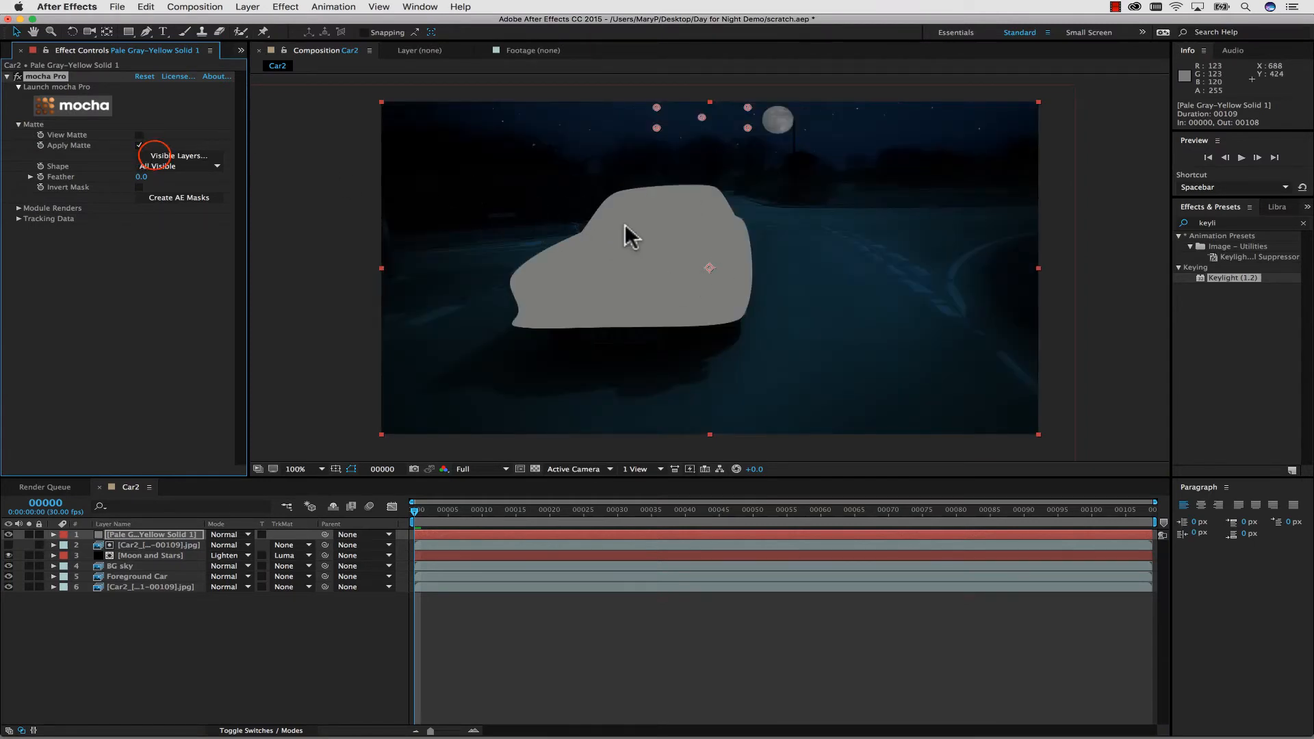
pyautogui.click(154, 156)
pyautogui.click(573, 325)
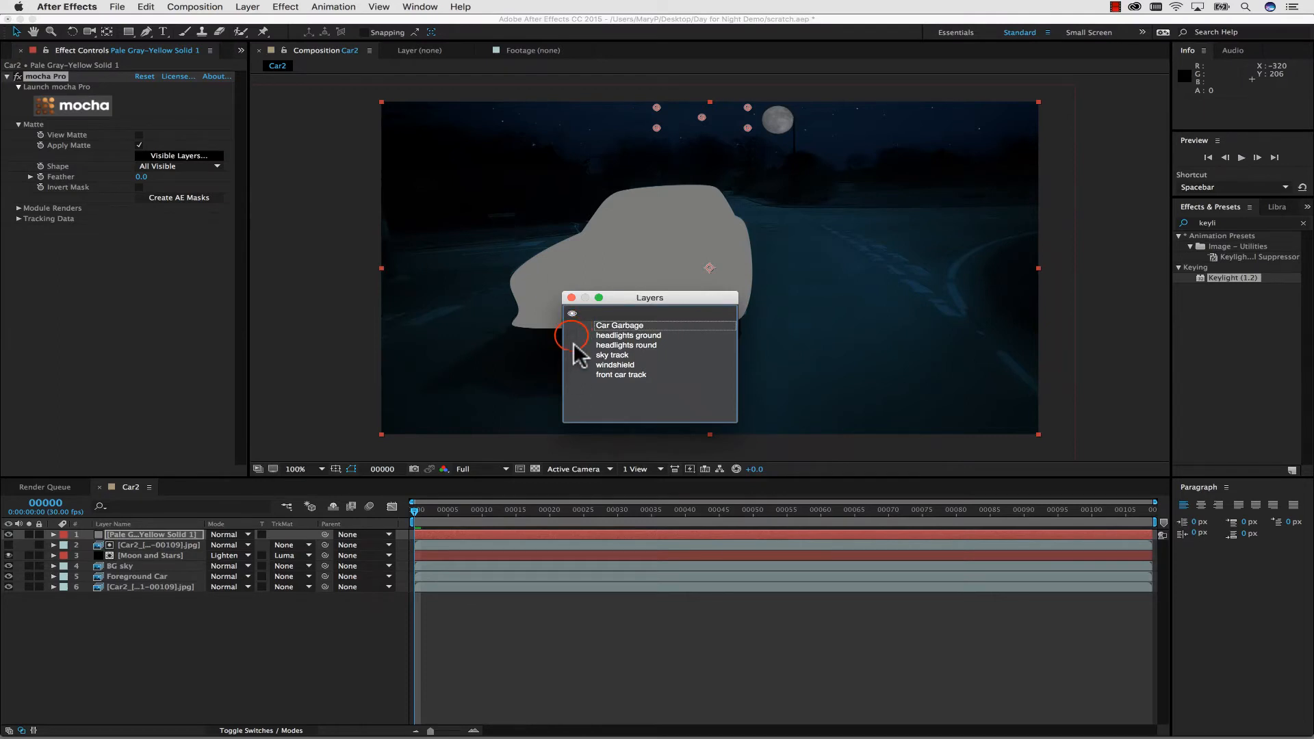
pyautogui.click(571, 297)
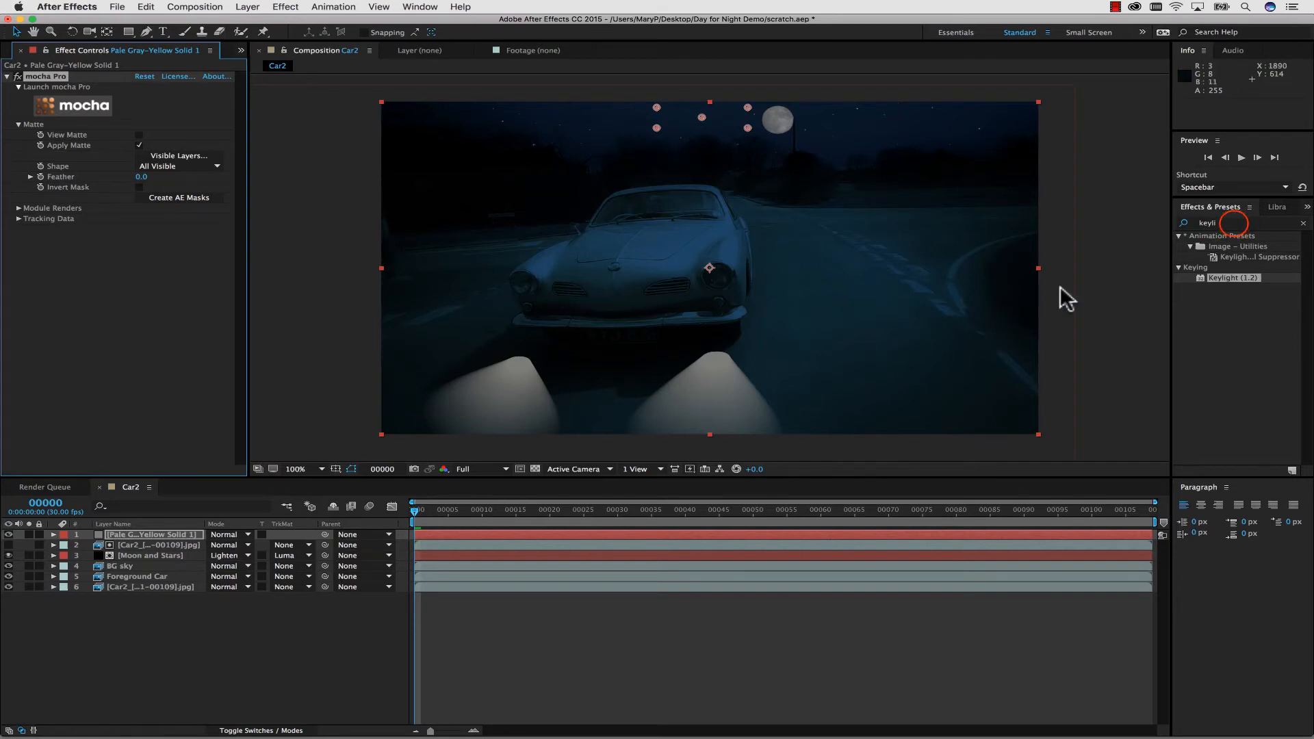
# Find the S_BlurDirectional effect and apply it to the pale gray-yellow solid.
pyautogui.click(1228, 222)
pyautogui.write('direct')
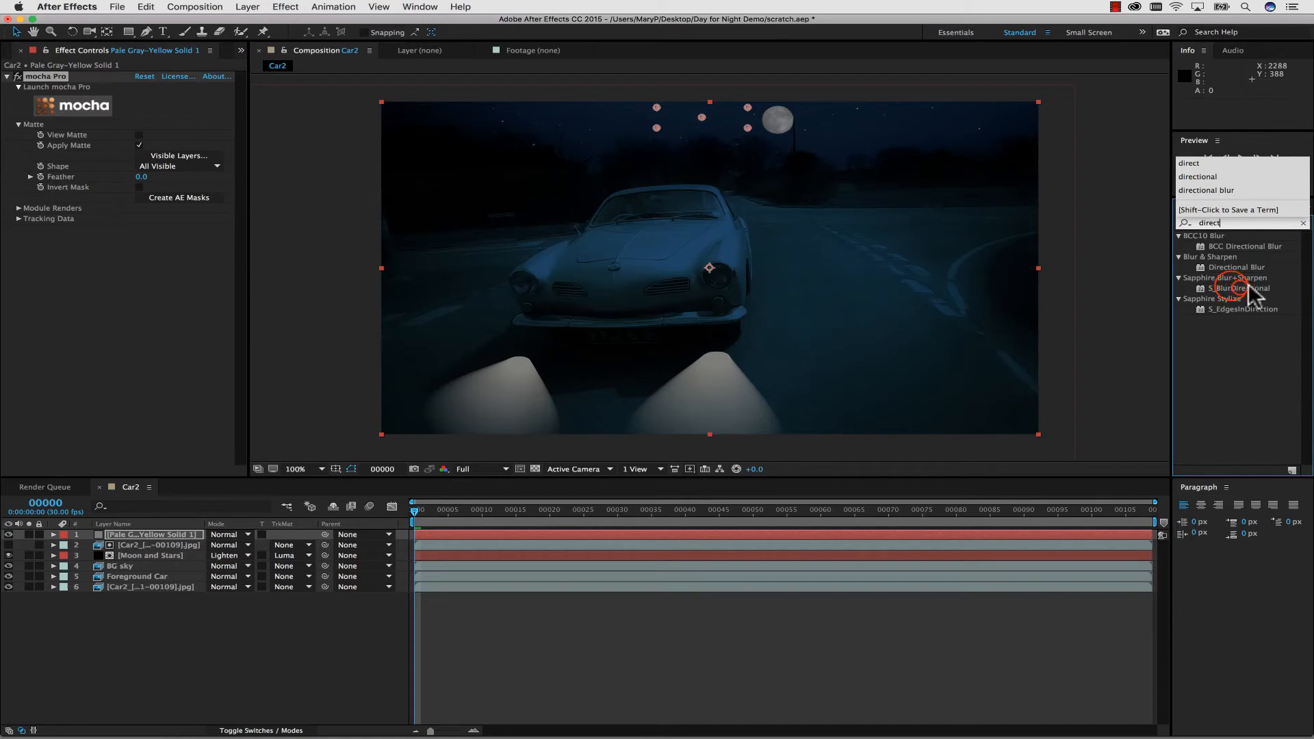
pyautogui.click(1231, 286)
pyautogui.moveTo(1230, 282); pyautogui.dragTo(174, 528)
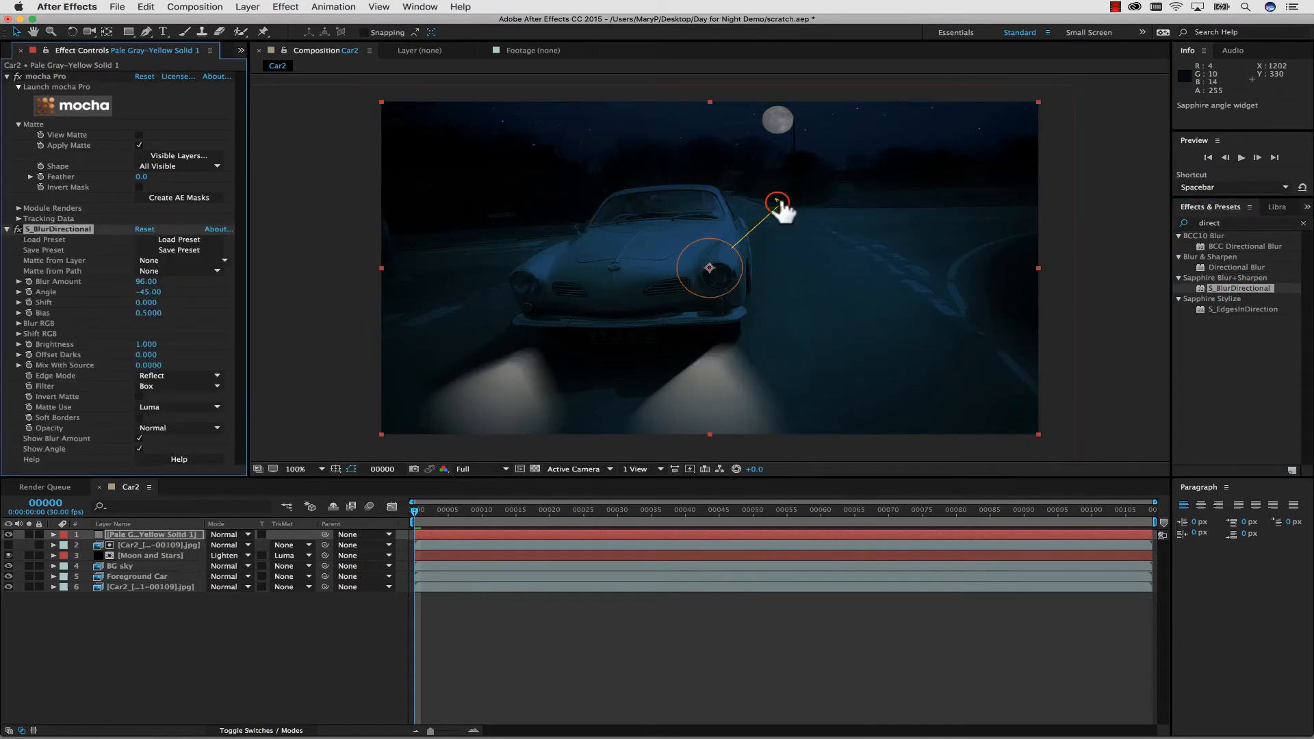
# Set the solid's directional blur to an Angle of -90.61 and Blur Amount of 149.39, and its mocha matte Feather to 95.
pyautogui.moveTo(778, 202); pyautogui.dragTo(709, 183)
pyautogui.moveTo(729, 291); pyautogui.dragTo(739, 317)
pyautogui.moveTo(710, 269); pyautogui.dragTo(686, 295)
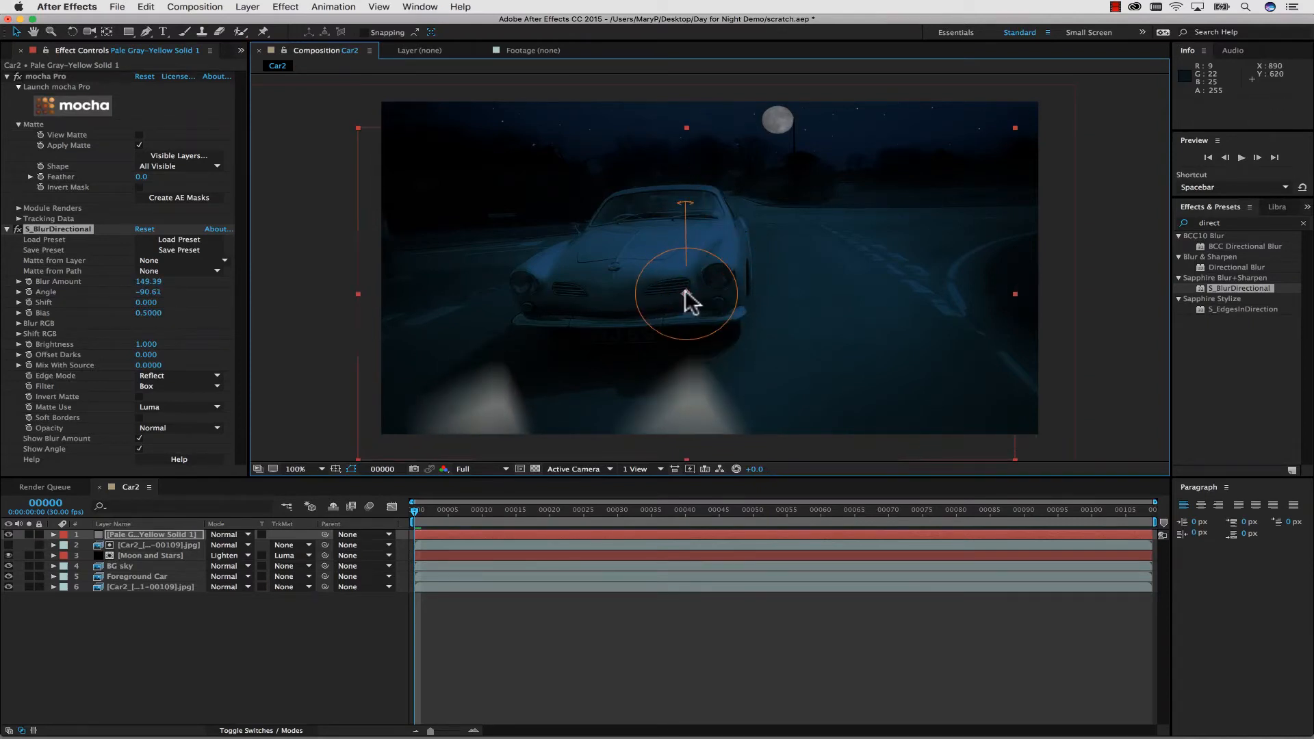
pyautogui.press('super+z')
pyautogui.moveTo(142, 177); pyautogui.dragTo(219, 183)
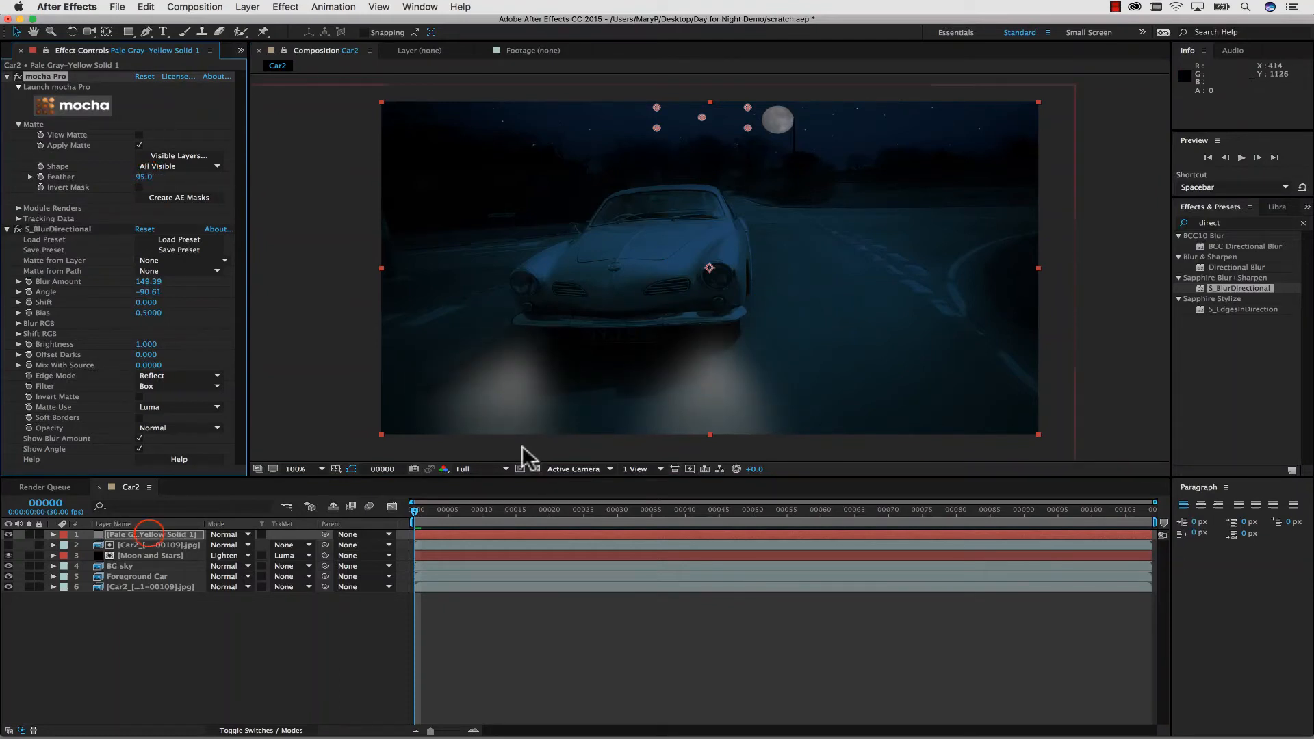
# Duplicate the pale gray-yellow solid and rename the lower copy "ground lights".
pyautogui.click(149, 535)
pyautogui.press('super+d')
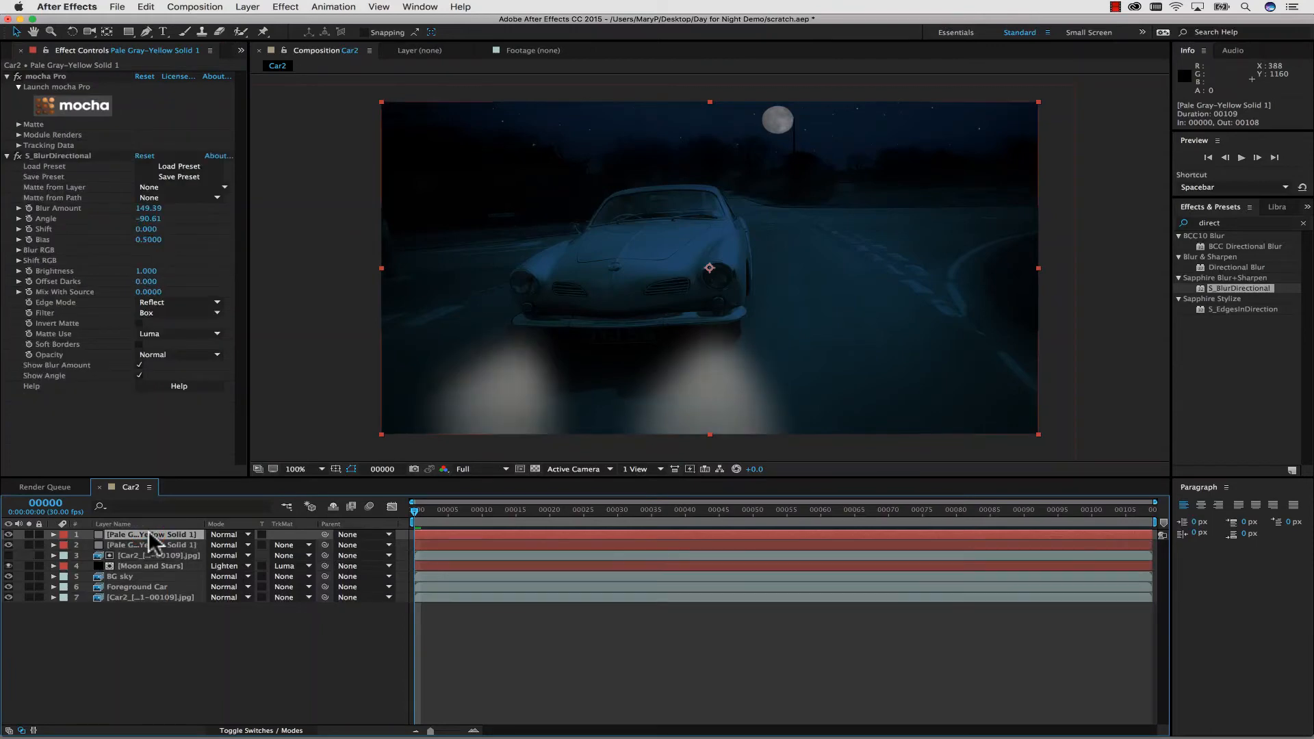
pyautogui.rightClick(138, 539)
pyautogui.click(205, 720)
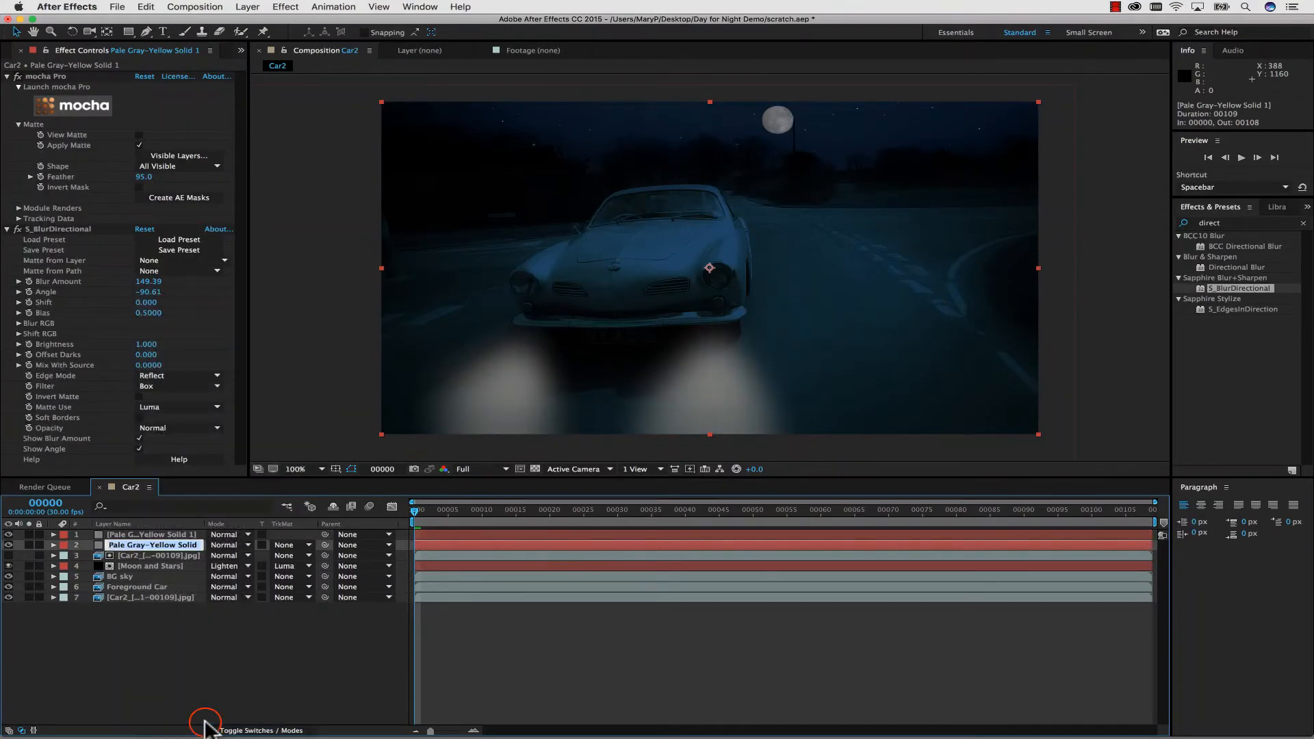
pyautogui.write('ground lights')
# Rename the upper pale gray-yellow solid "headlights".
pyautogui.click(136, 536)
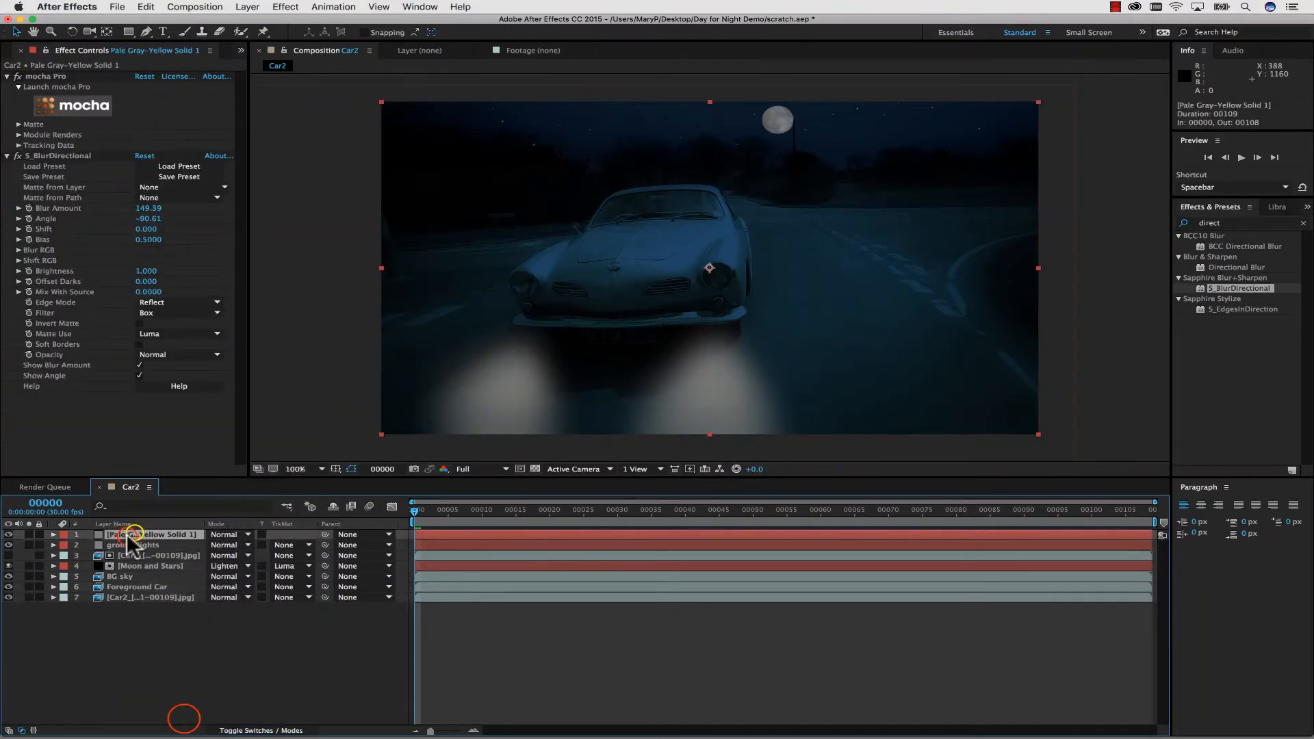
pyautogui.rightClick(135, 536)
pyautogui.click(185, 722)
pyautogui.write('headlights')
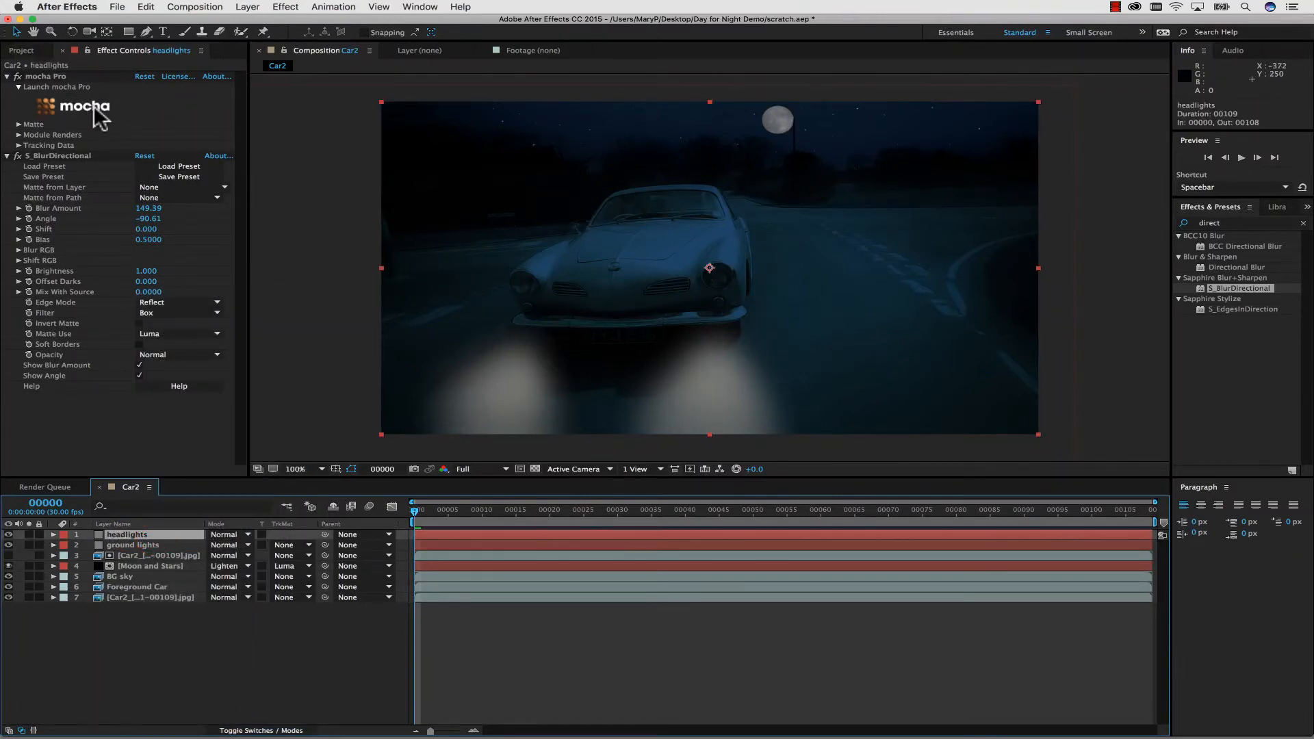
# Remove S_BlurDirectional from the headlights layer and make headlights round the only visible layer in its mocha matte.
pyautogui.click(39, 156)
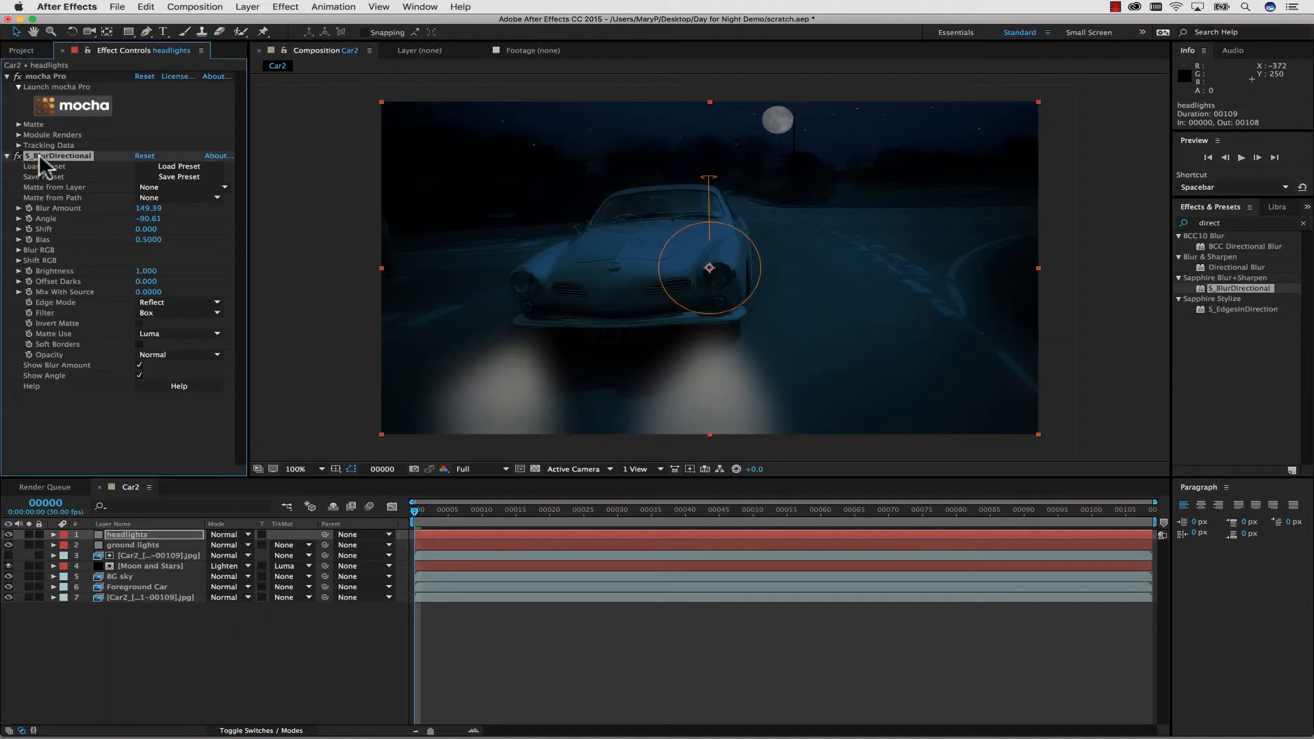
pyautogui.press('Delete')
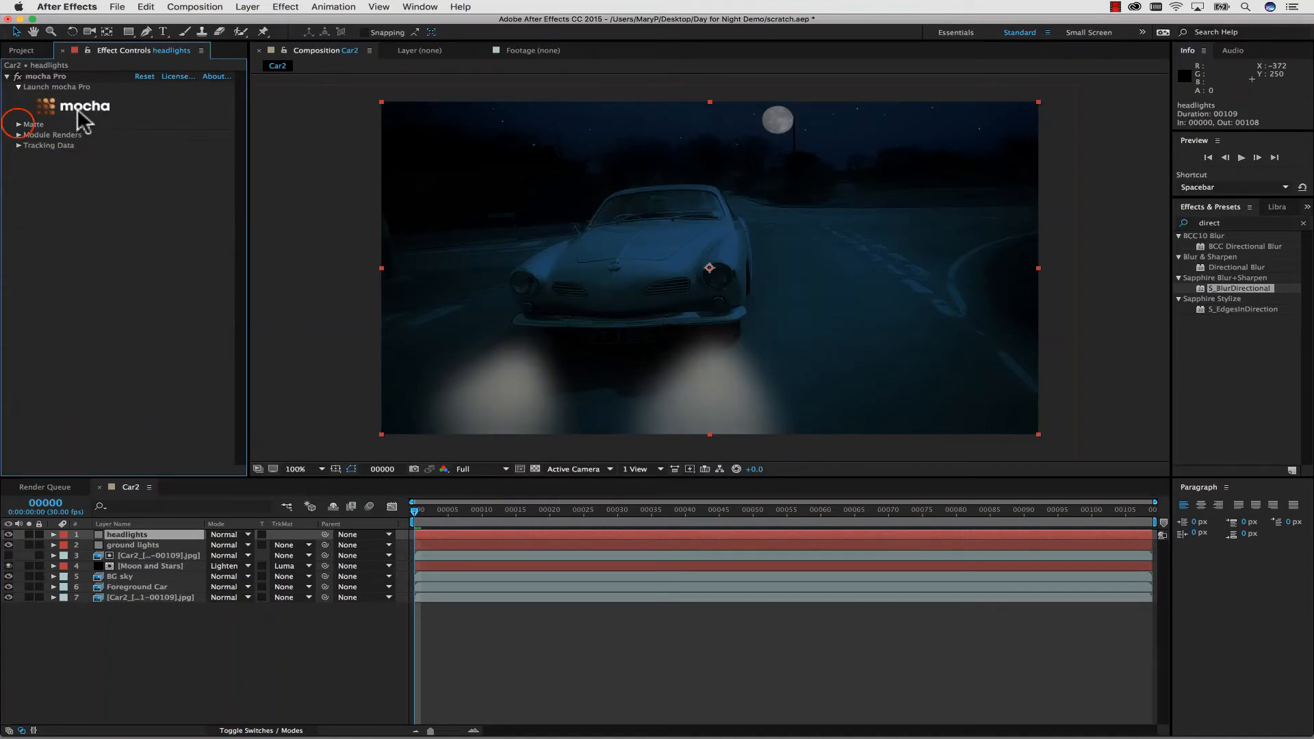
pyautogui.click(17, 124)
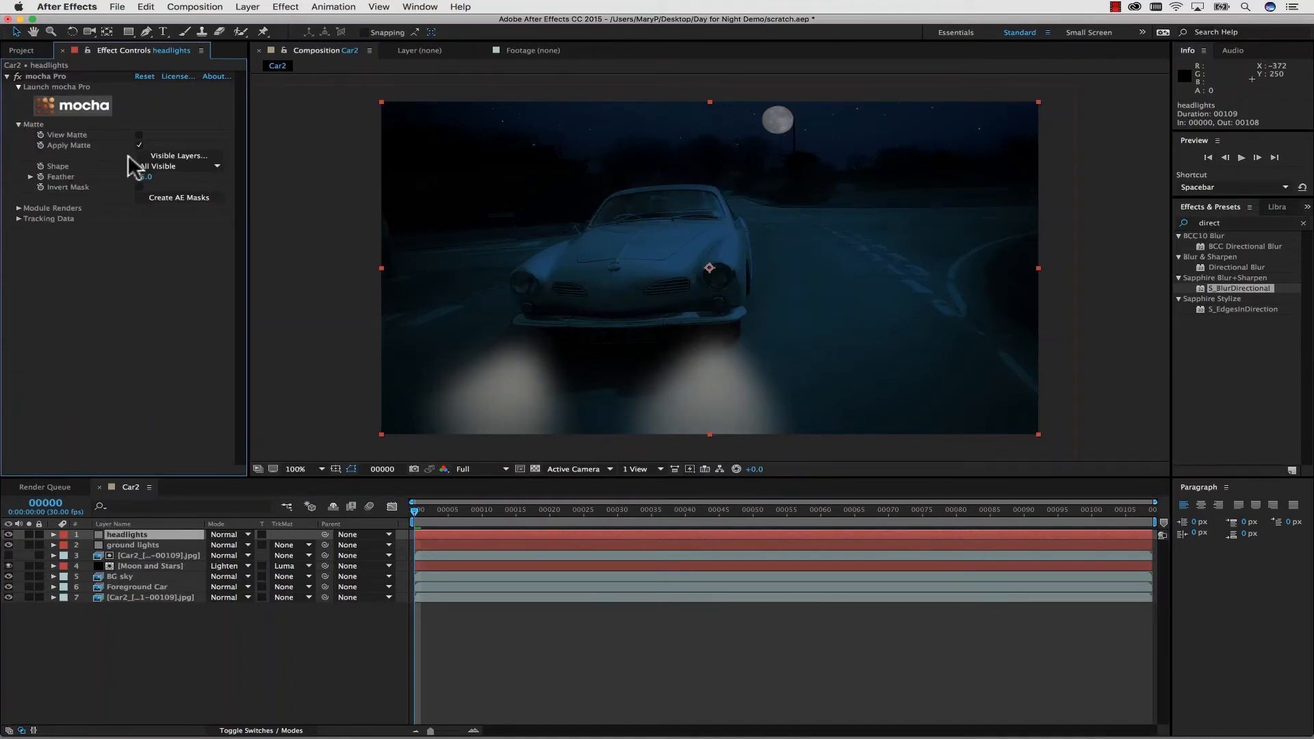
pyautogui.click(164, 156)
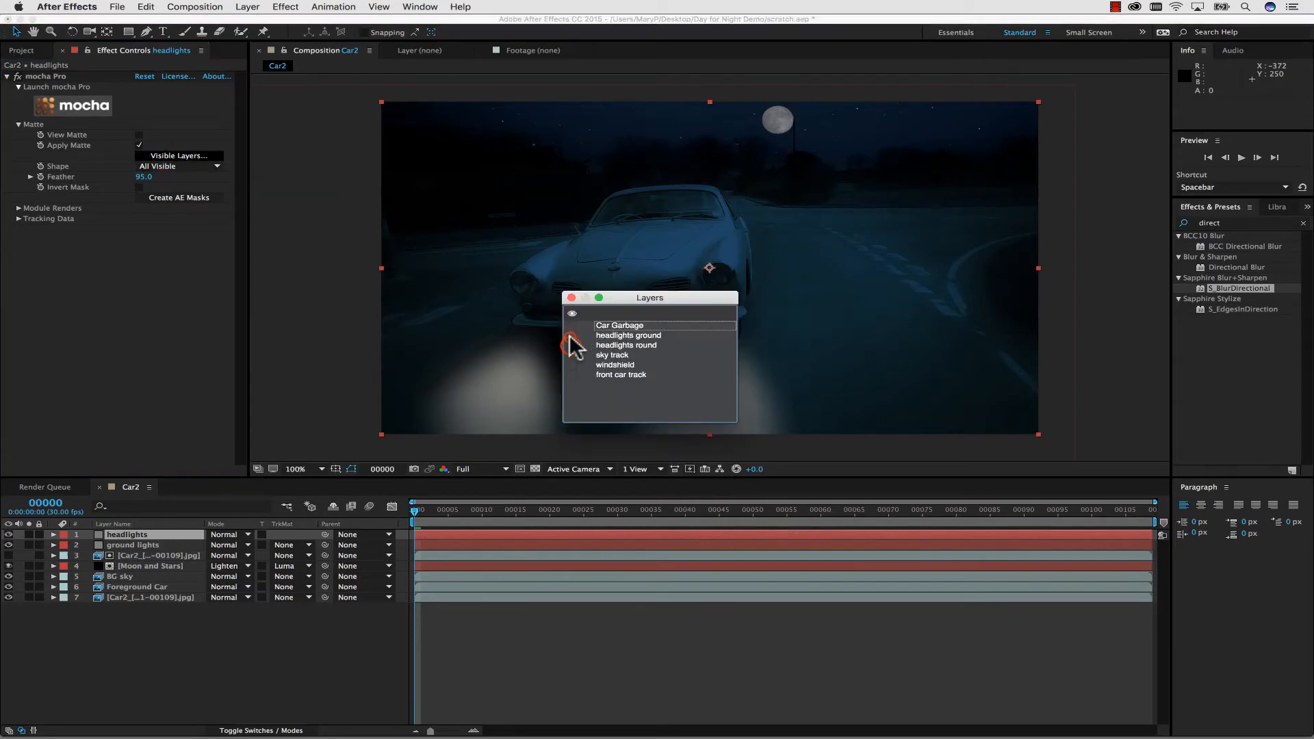
pyautogui.click(571, 345)
pyautogui.click(572, 299)
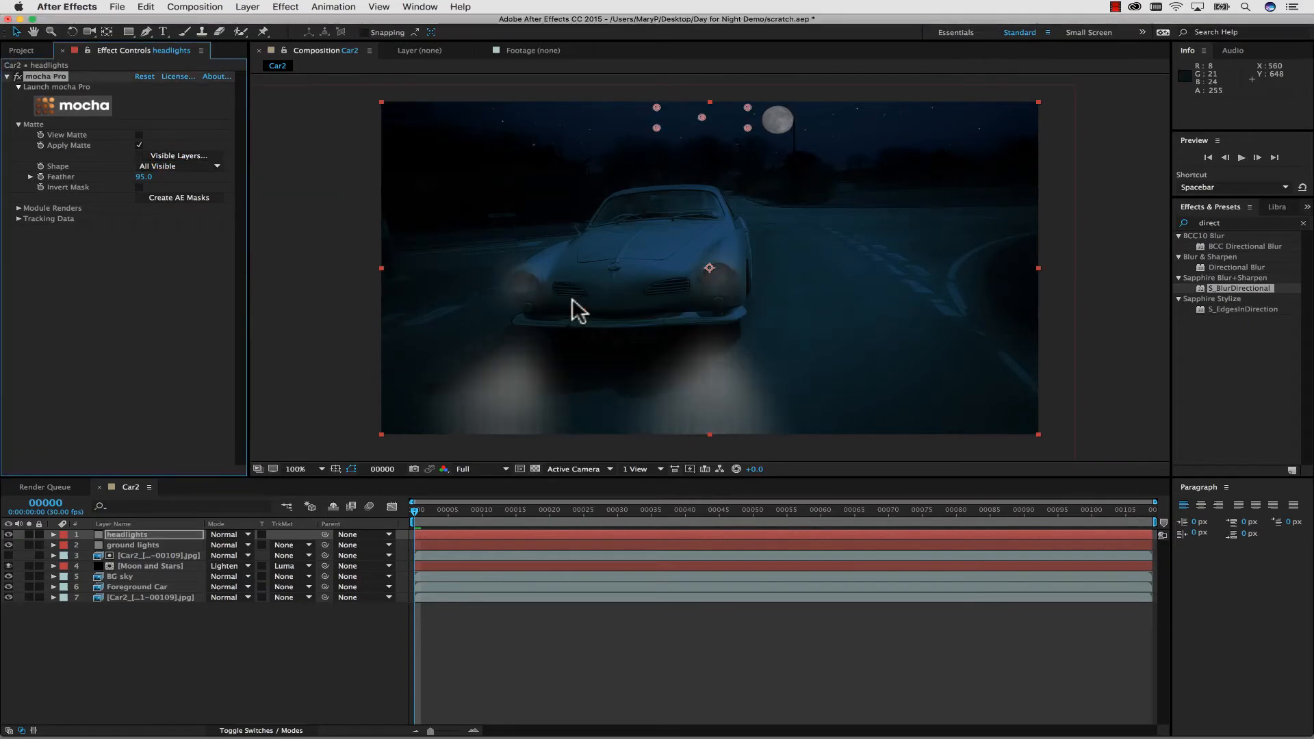
# Try a mocha matte Feather of 15 on the headlights layer, and settle on 30.
pyautogui.click(144, 177)
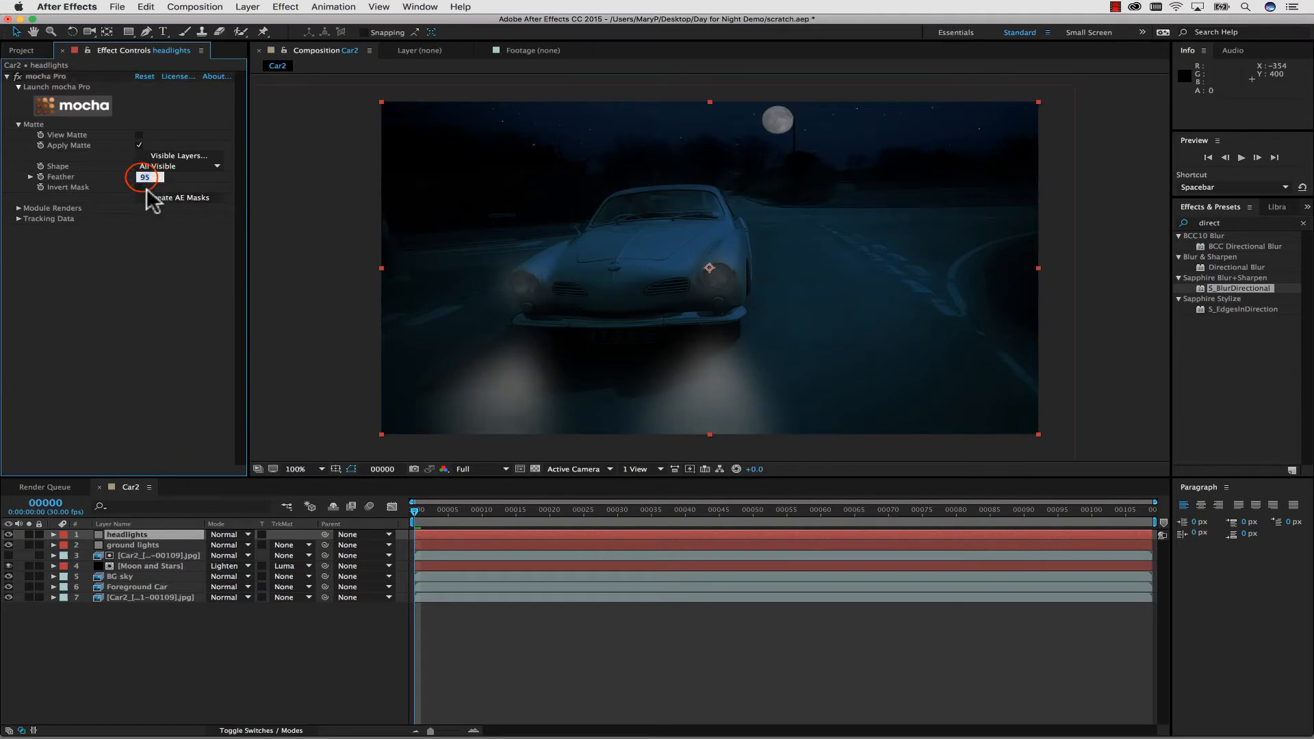
pyautogui.write('15')
pyautogui.press('Return')
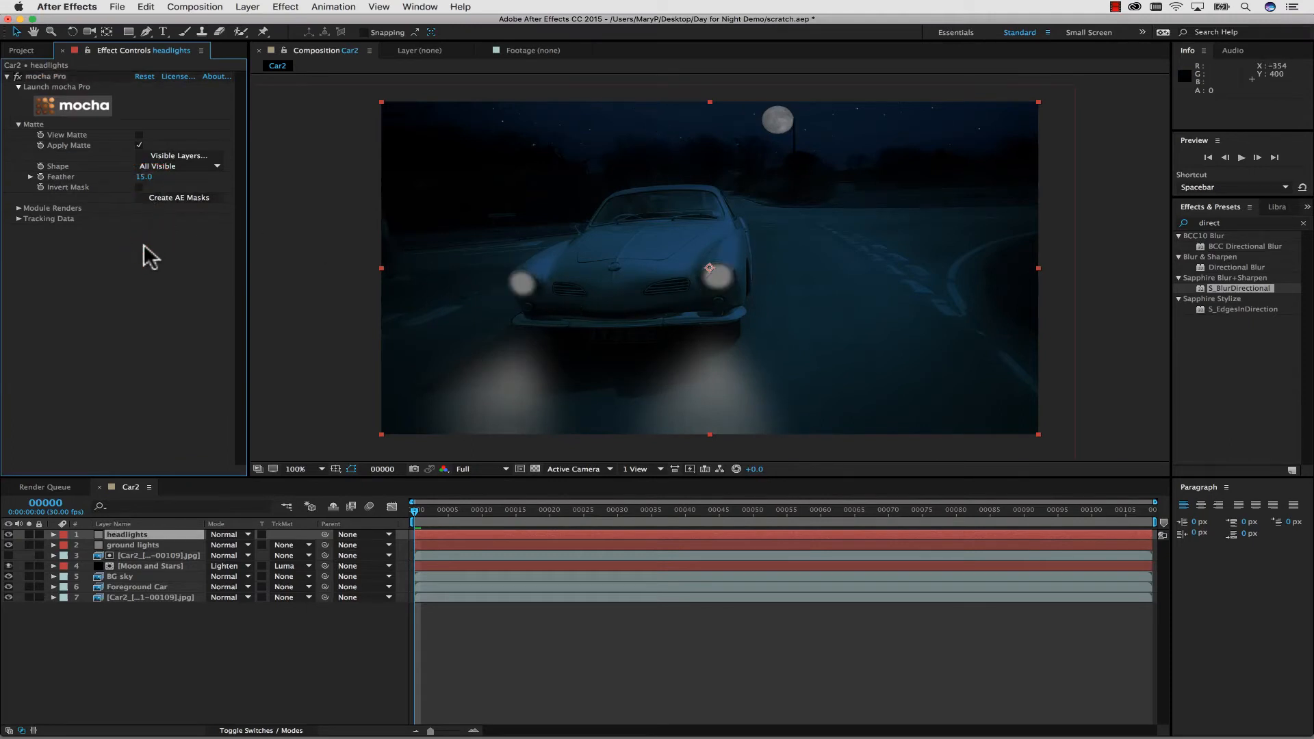
pyautogui.click(144, 177)
pyautogui.write('30')
pyautogui.click(144, 298)
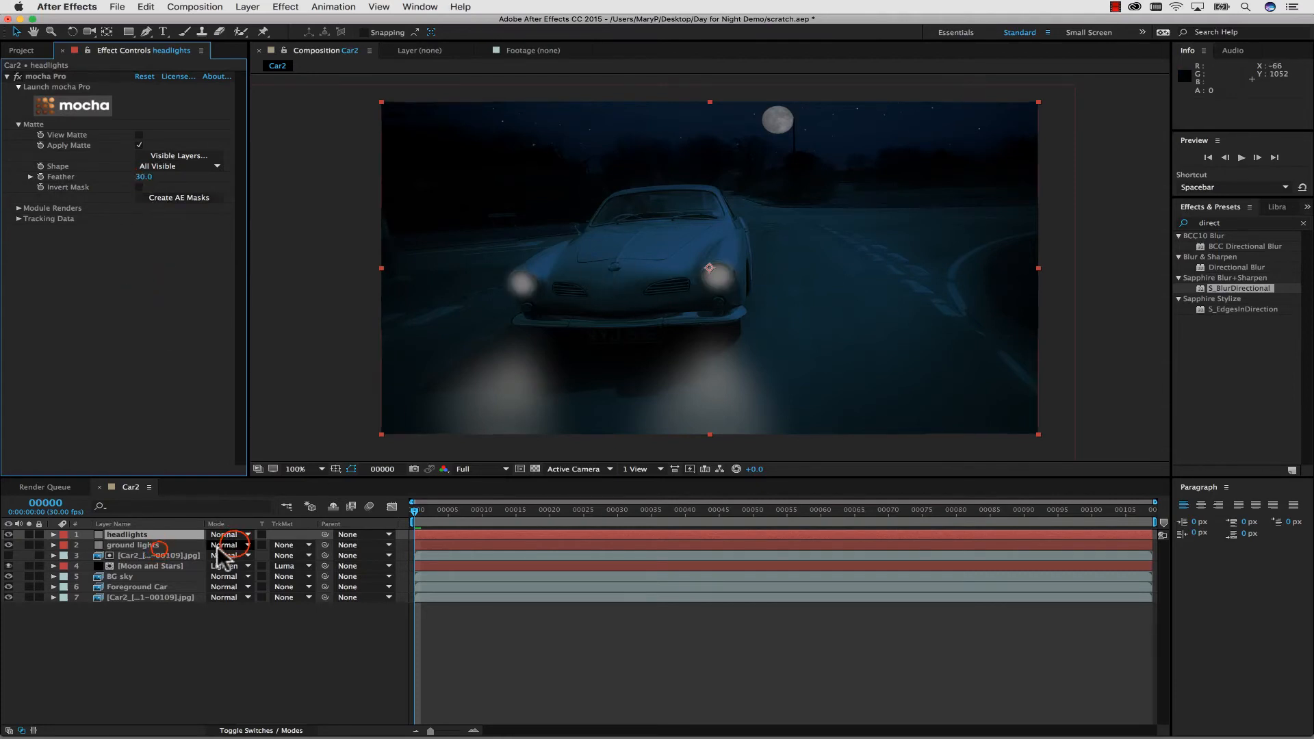
# Set the blending mode of both the headlights and ground lights layers to Screen.
pyautogui.click(239, 546)
pyautogui.click(127, 545)
pyautogui.keyDown('shift'); pyautogui.click(121, 534); pyautogui.keyUp('shift')
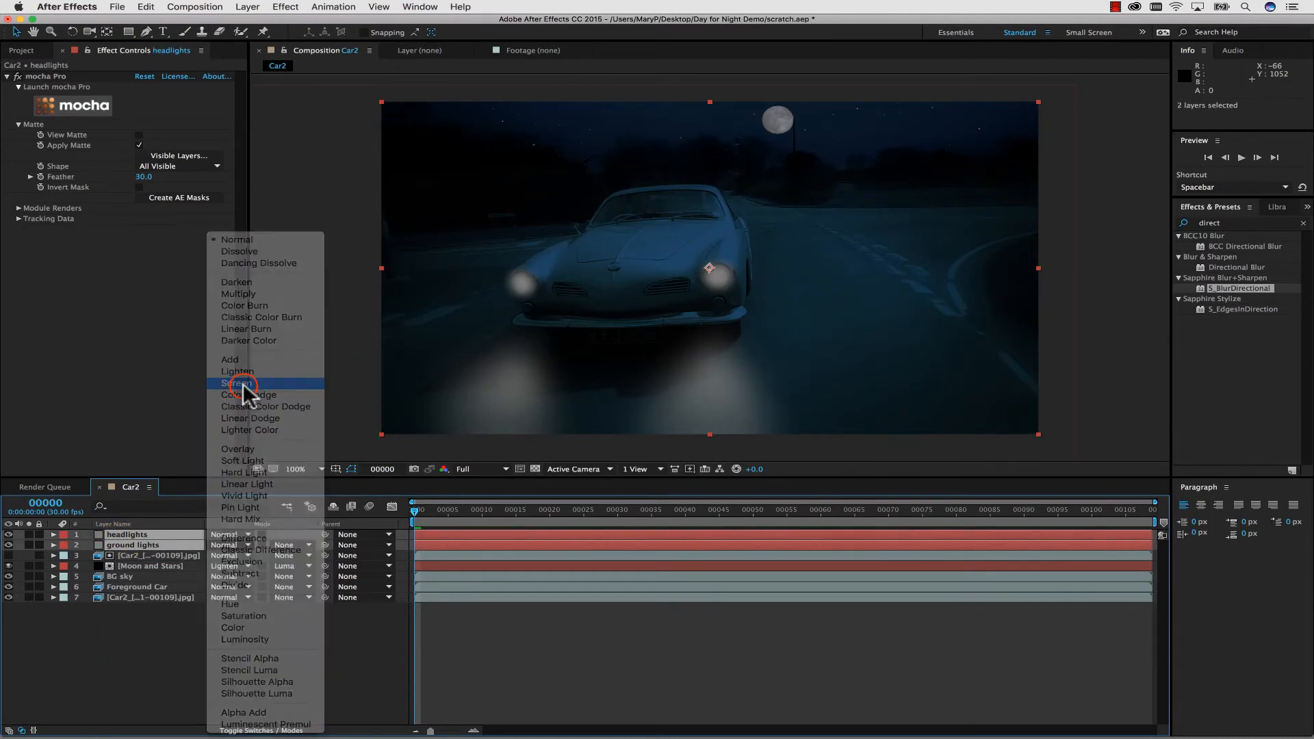
pyautogui.click(243, 383)
pyautogui.click(227, 662)
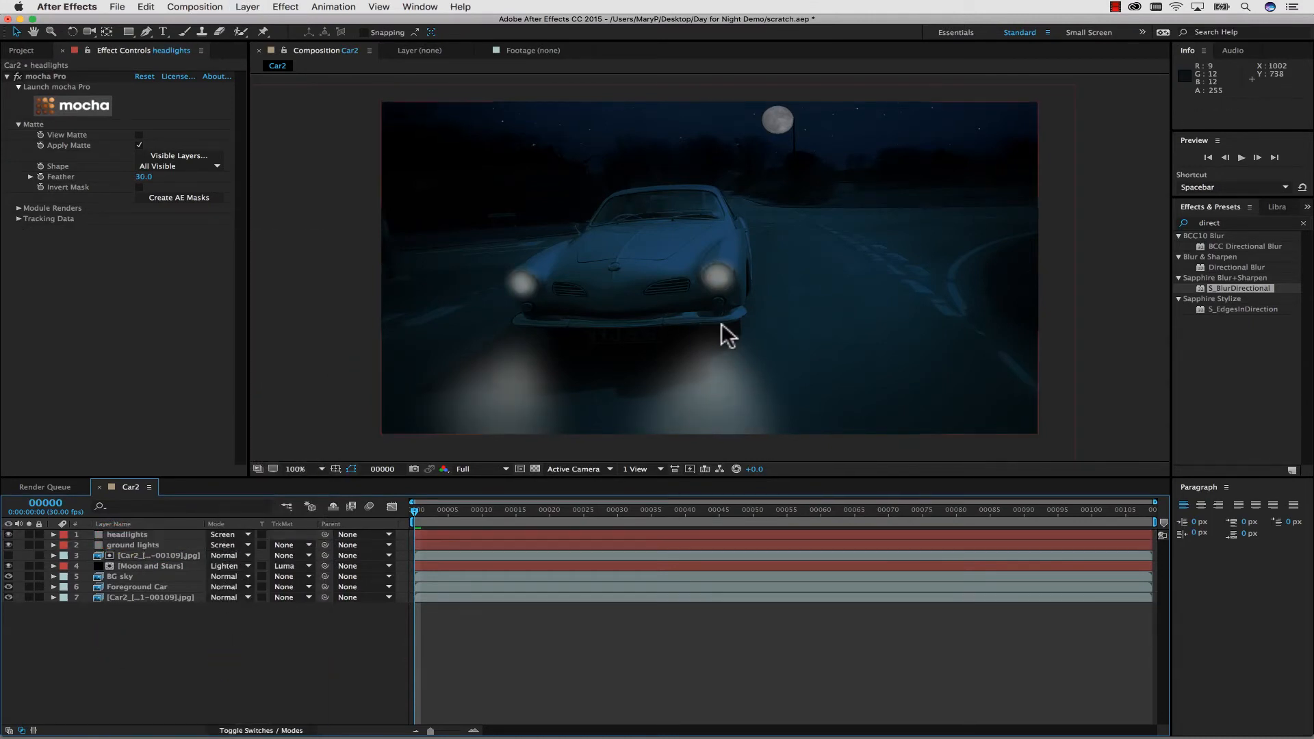
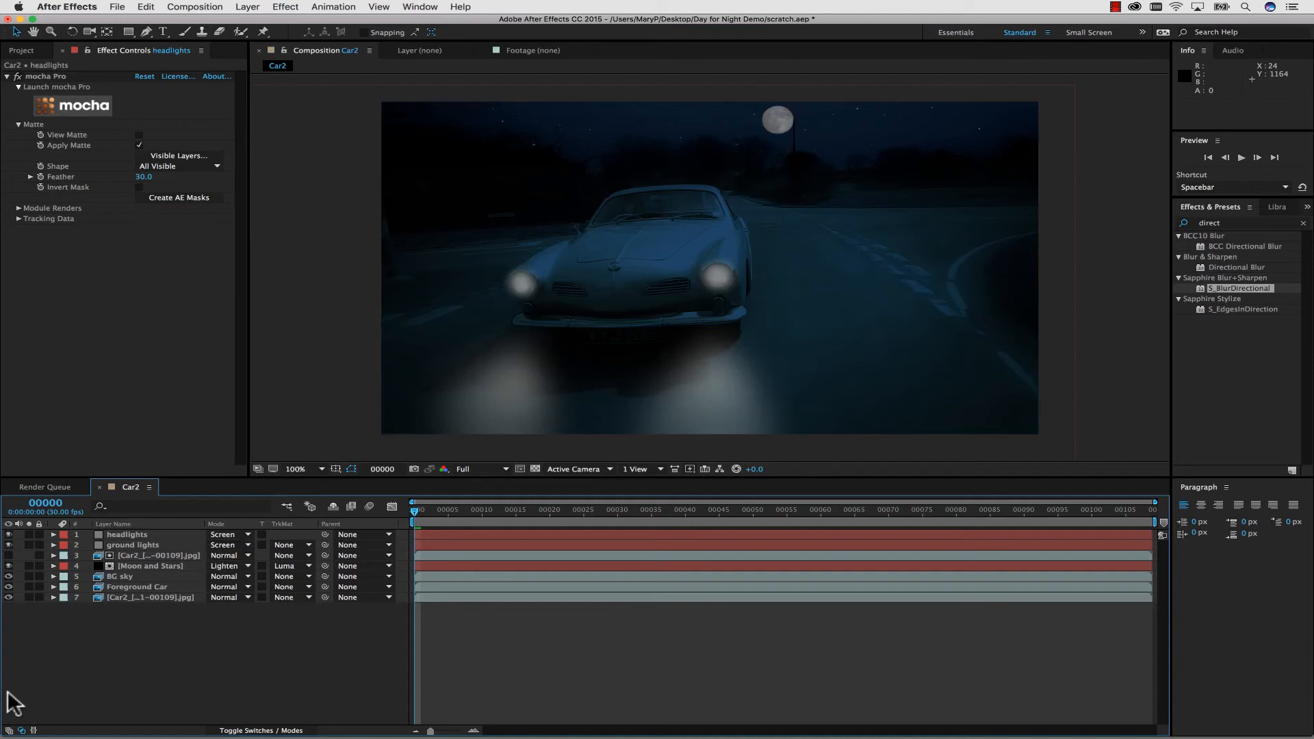
# Duplicate the headlights, Foreground Car and BG sky layers and place the three copies above all other layers.
pyautogui.click(129, 535)
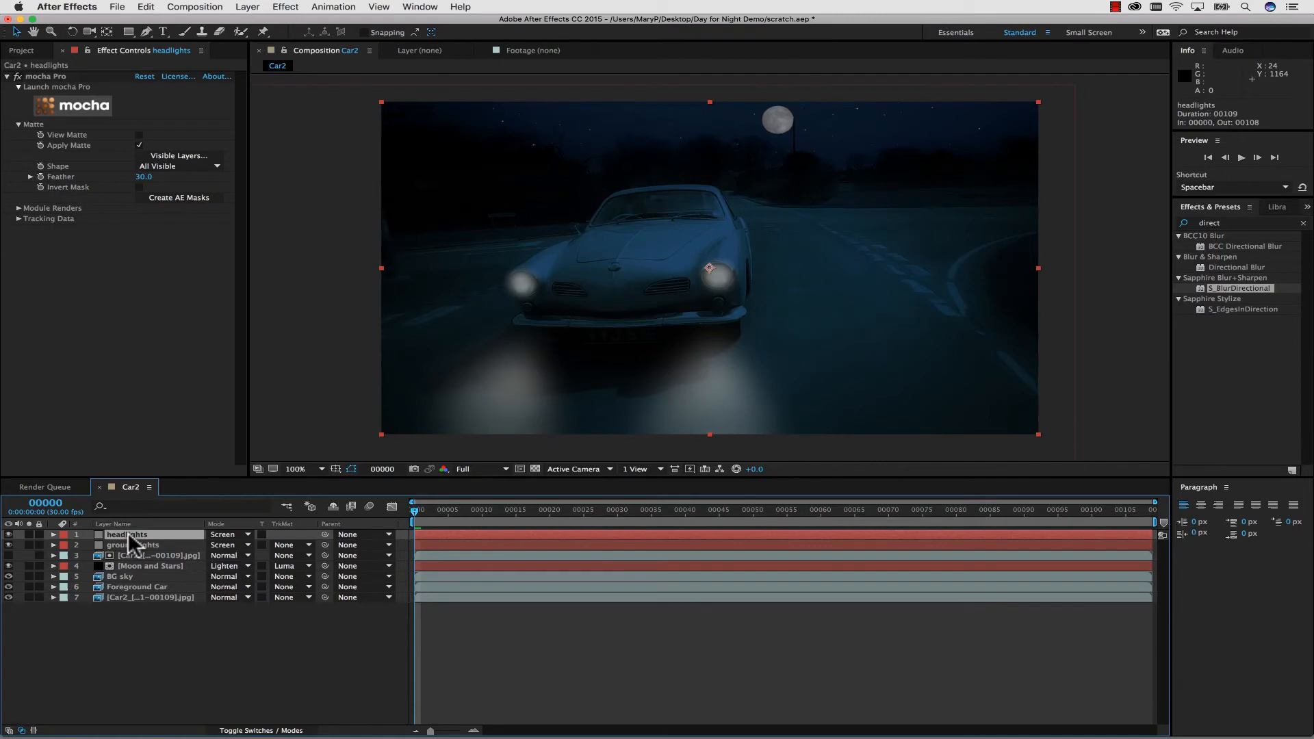
pyautogui.click(126, 587)
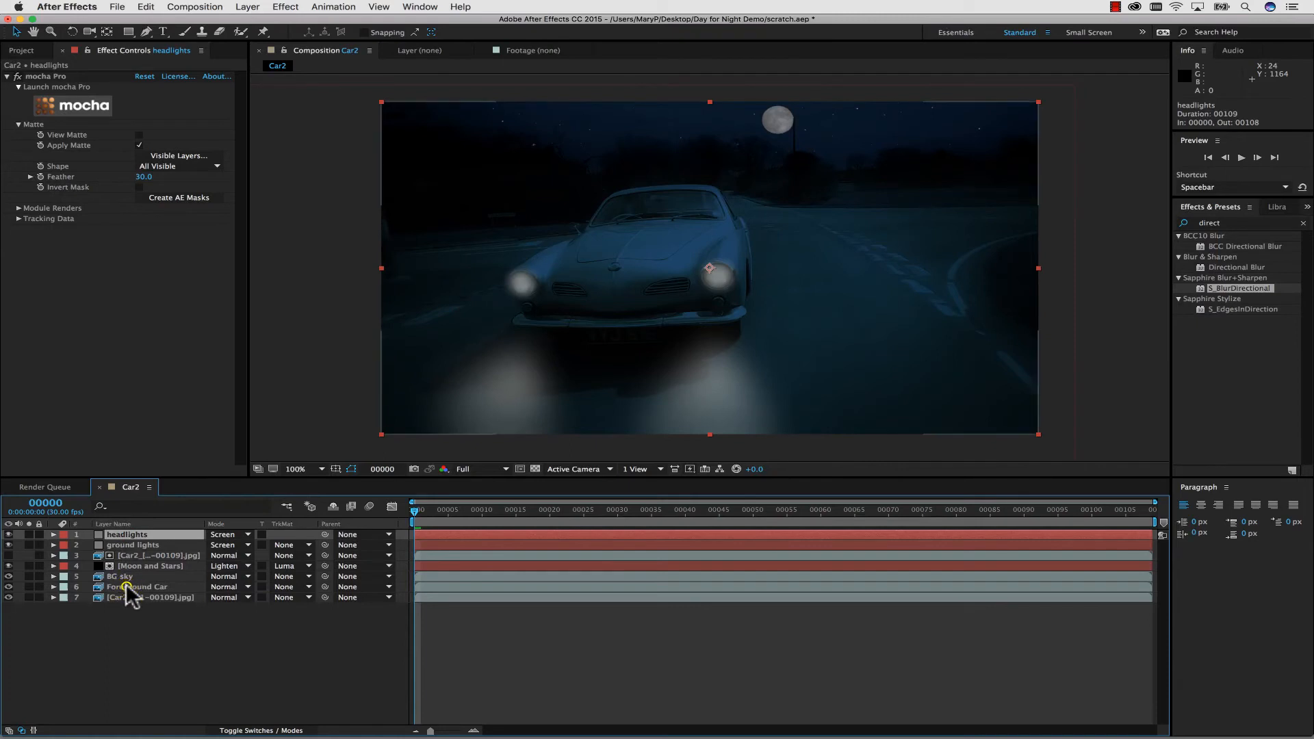
pyautogui.keyDown('super'); pyautogui.click(126, 575); pyautogui.keyUp('super')
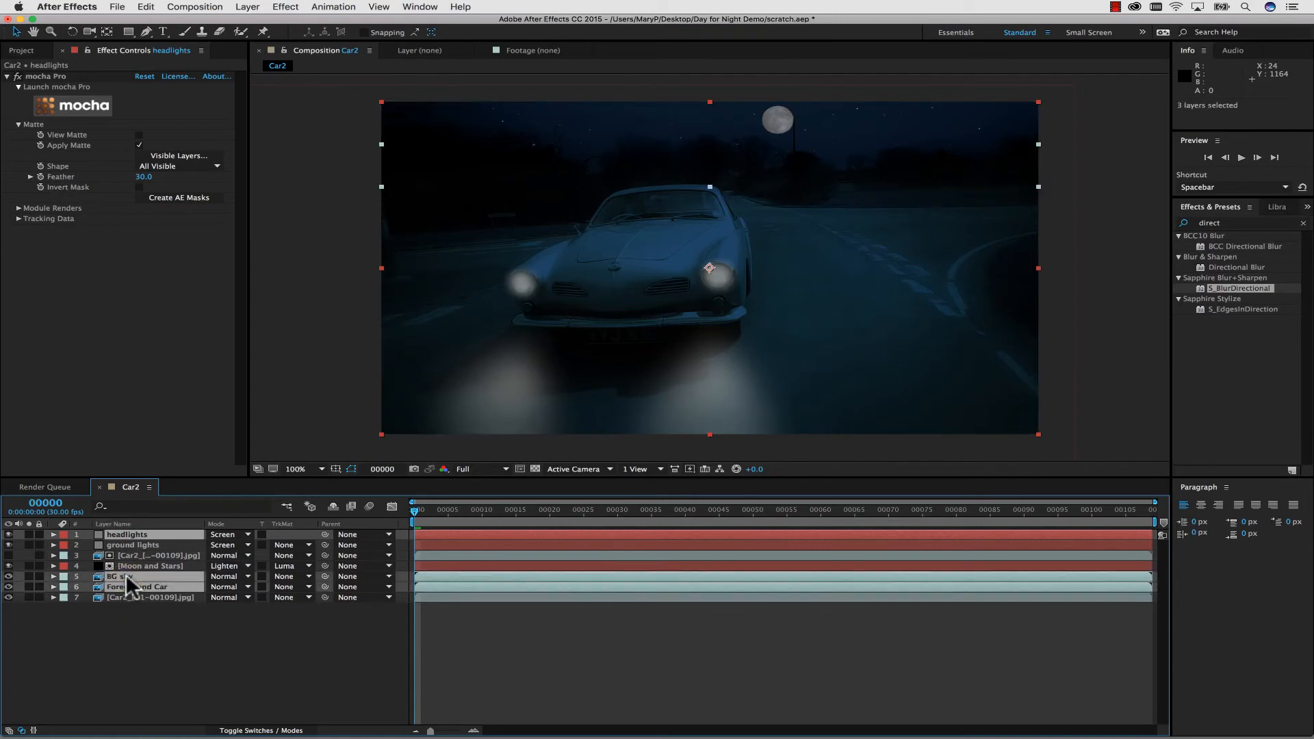
pyautogui.press('super+d')
pyautogui.moveTo(126, 576); pyautogui.dragTo(143, 551)
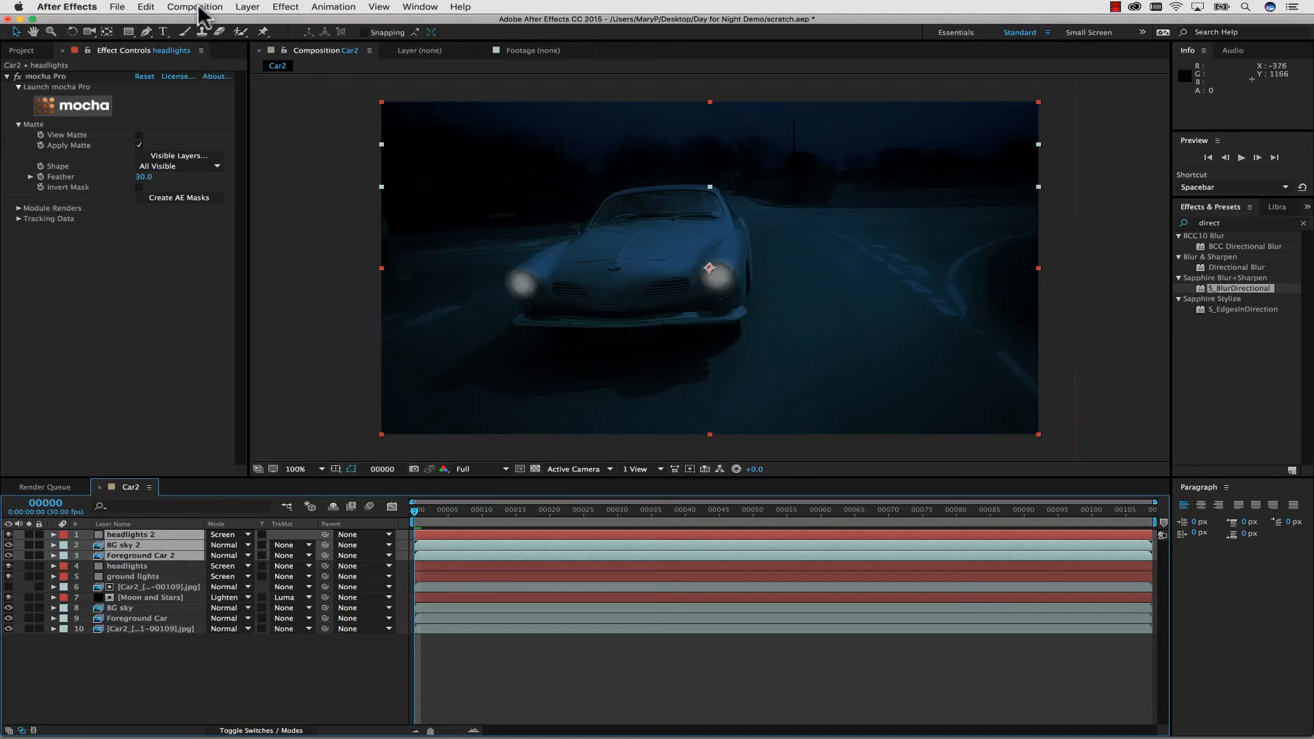
# Pre-compose the three duplicated layers into a new composition named "headlights precomp", moving all attributes into it.
pyautogui.click(246, 7)
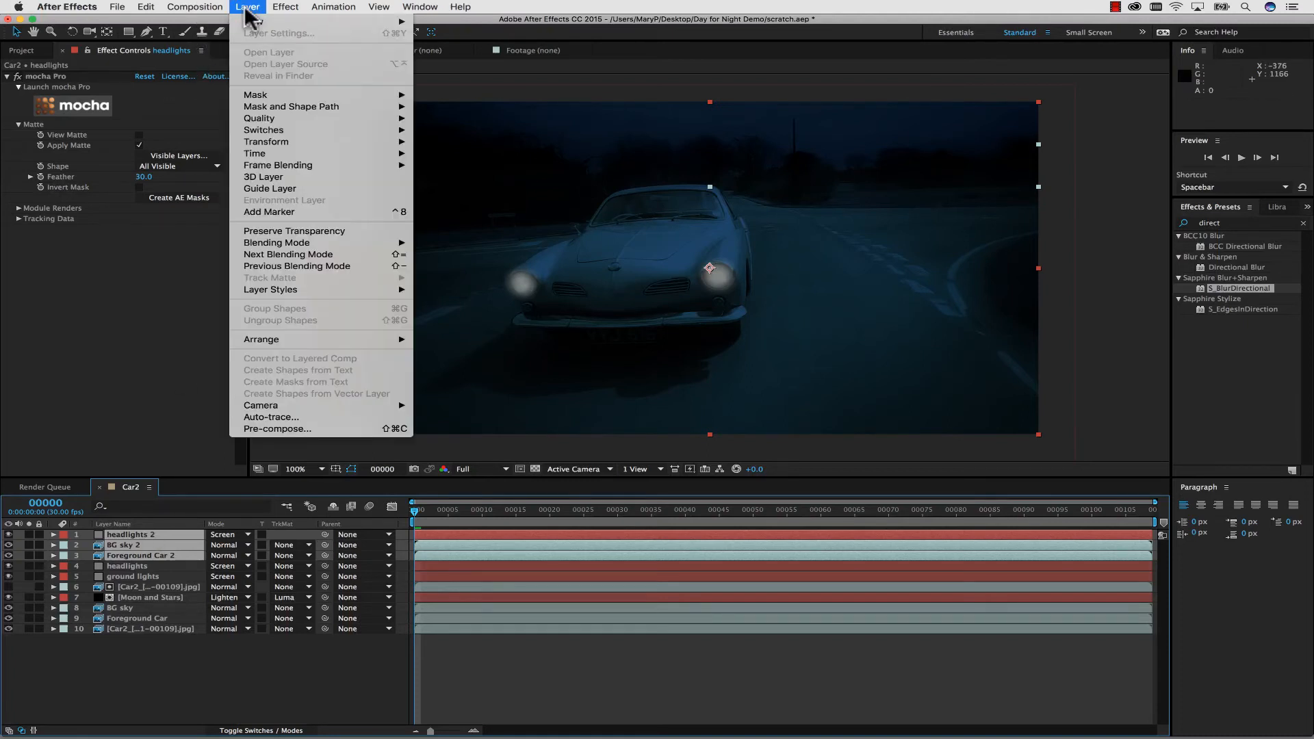
pyautogui.click(281, 429)
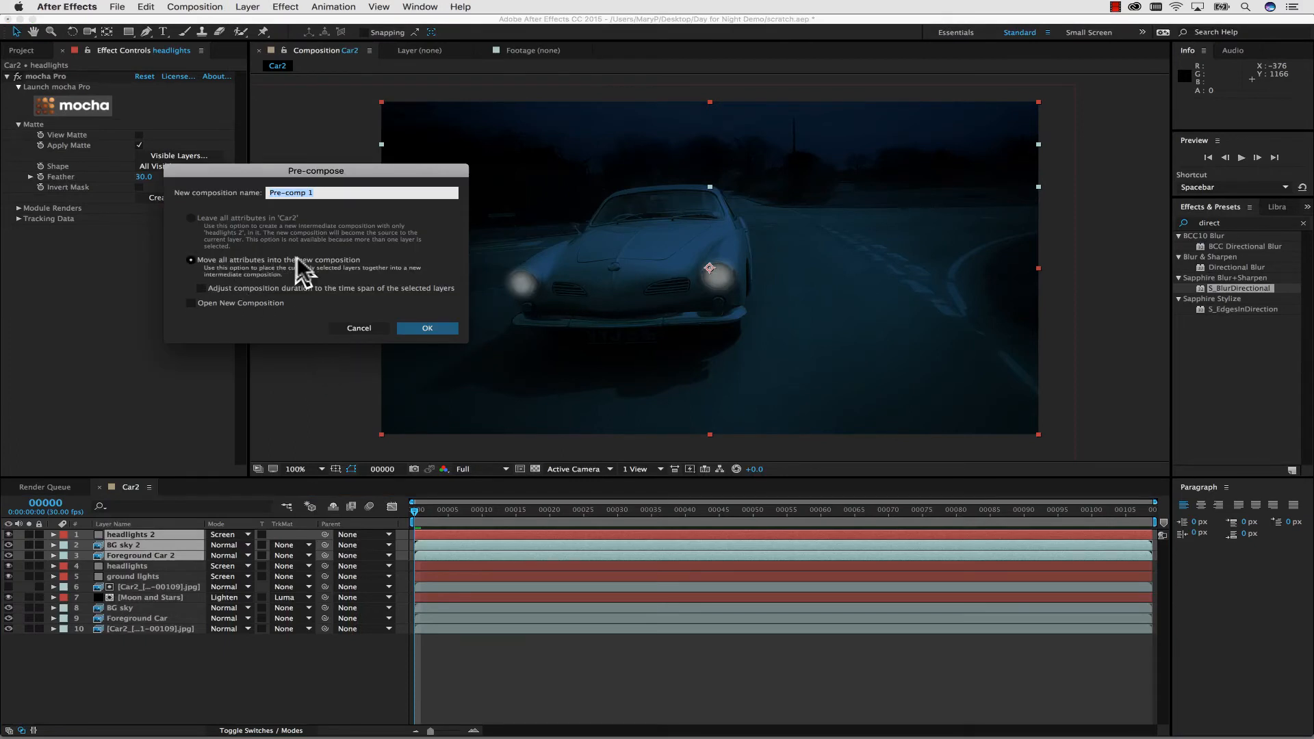
pyautogui.write('headlights p')
pyautogui.click(419, 329)
# Find the Sapphire S_LensFlareAutoTrack effect and apply it to the headlights precomp layer.
pyautogui.click(1242, 222)
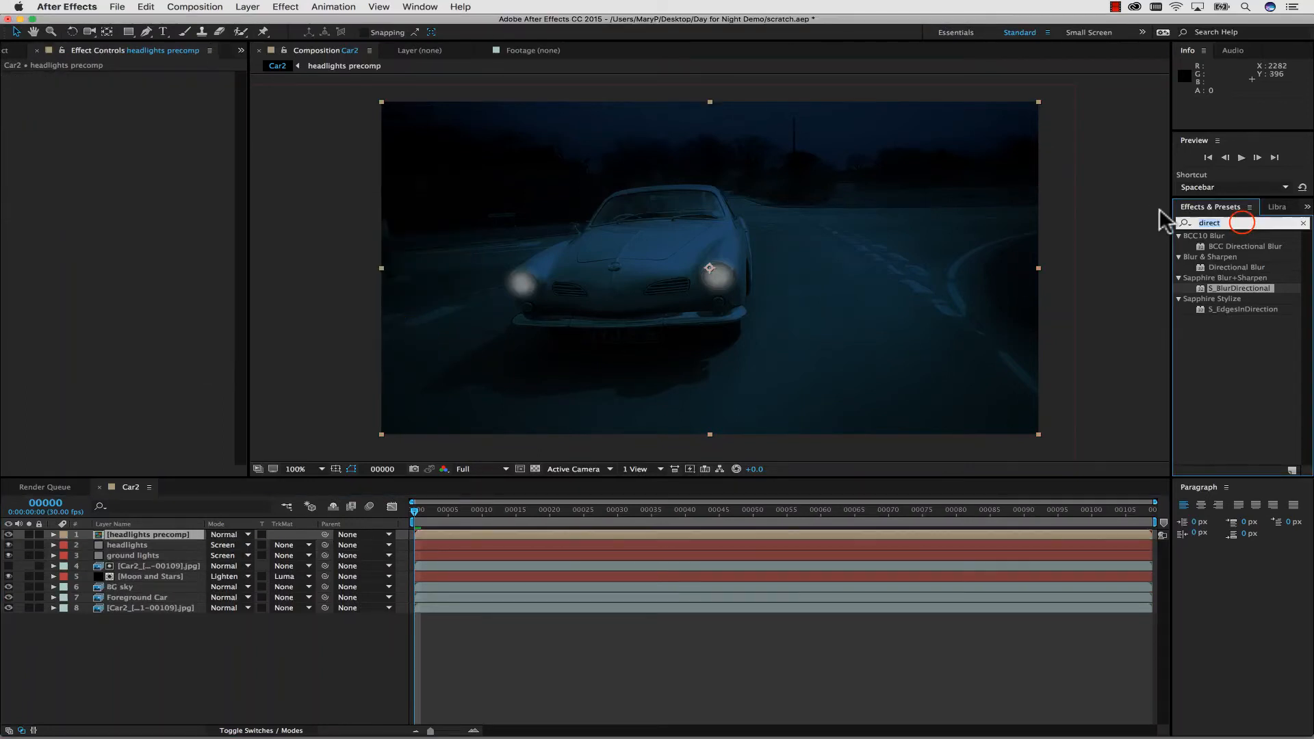
pyautogui.write('lens')
pyautogui.click(1221, 438)
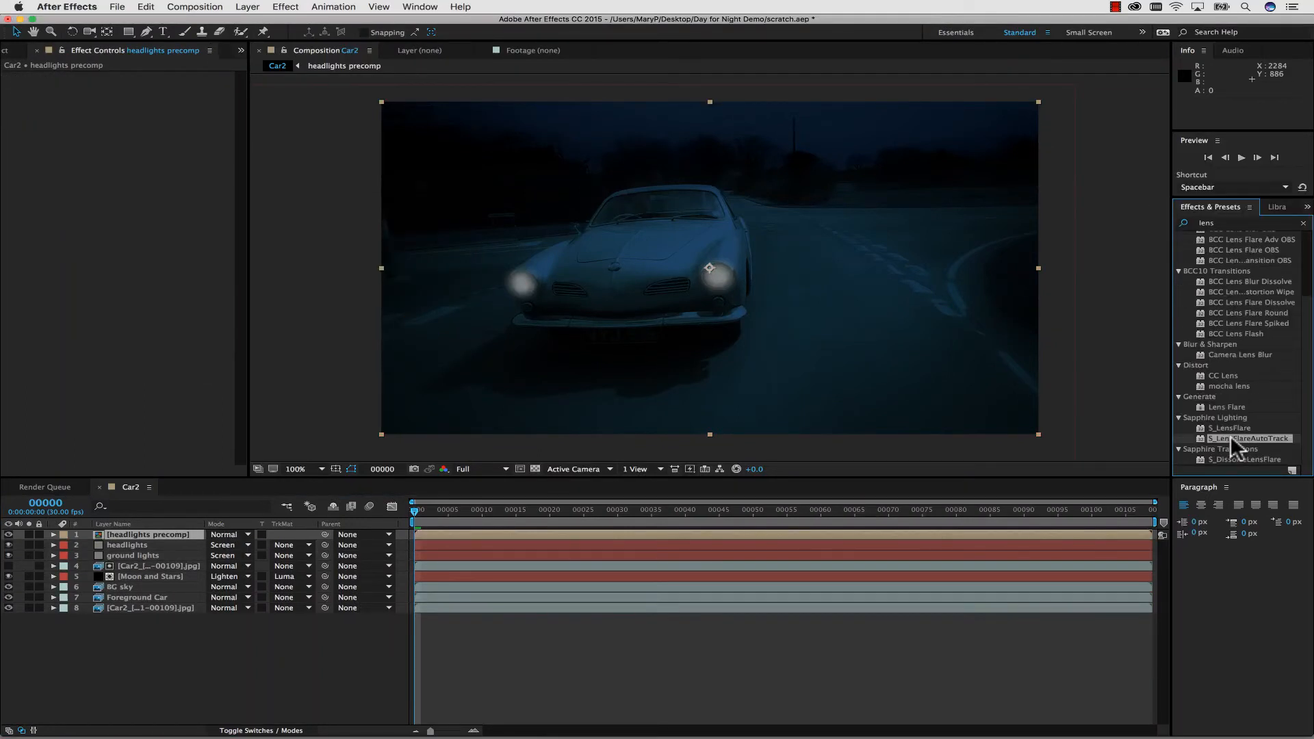
pyautogui.moveTo(1237, 437); pyautogui.dragTo(134, 528)
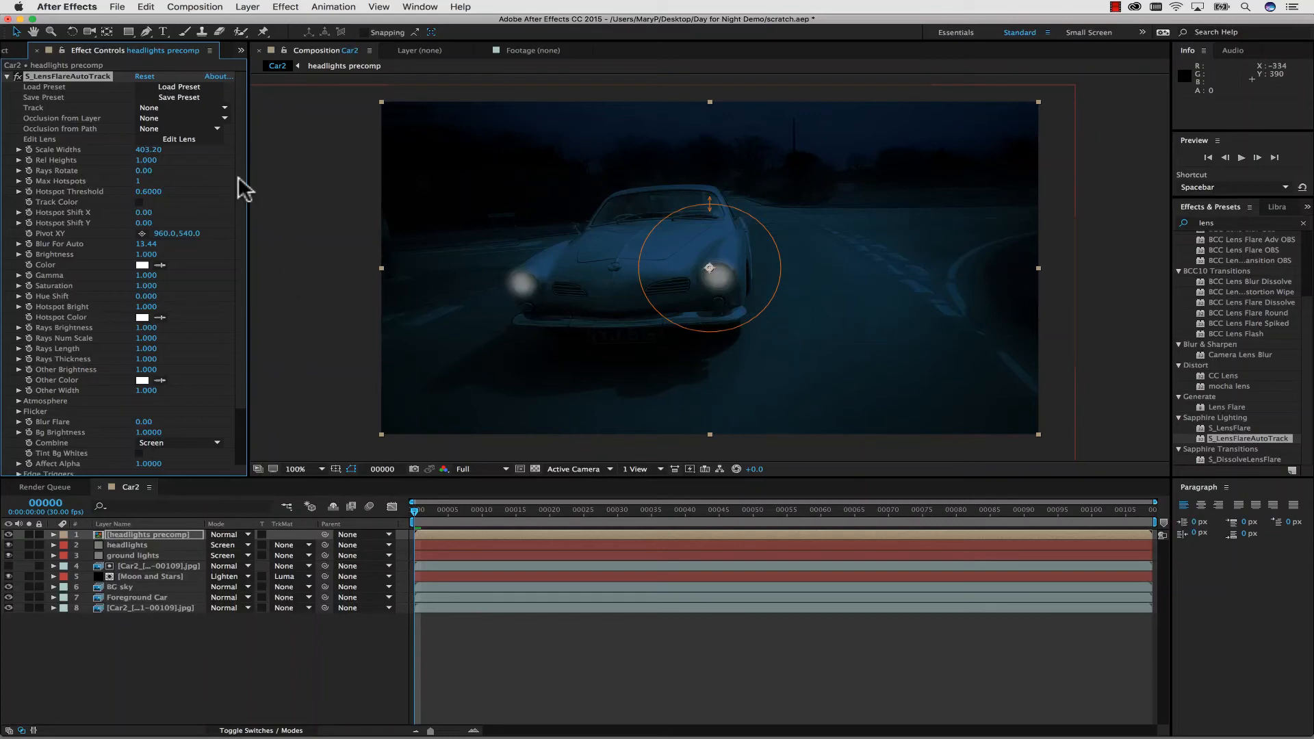
# Load the Car Head Light preset into the S_LensFlareAutoTrack effect.
pyautogui.click(180, 87)
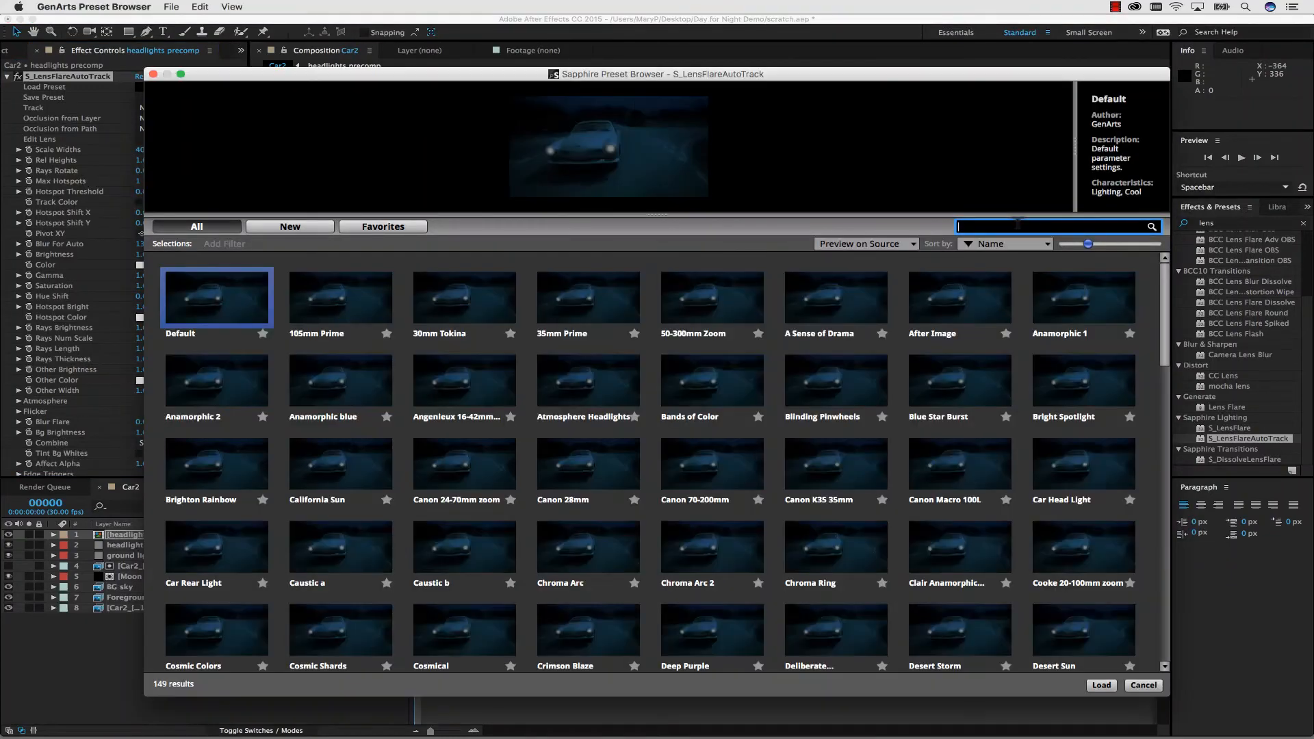
pyautogui.click(1017, 226)
pyautogui.write('head')
pyautogui.click(341, 301)
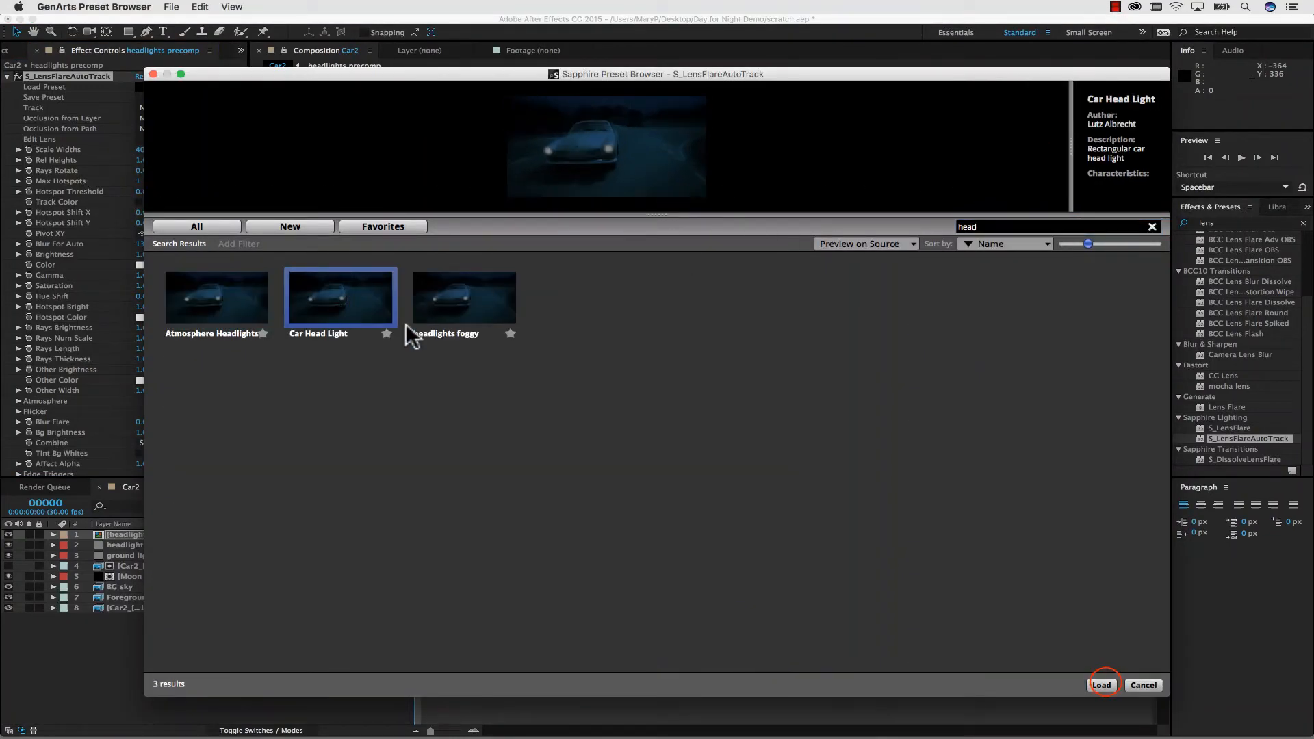
pyautogui.click(1101, 685)
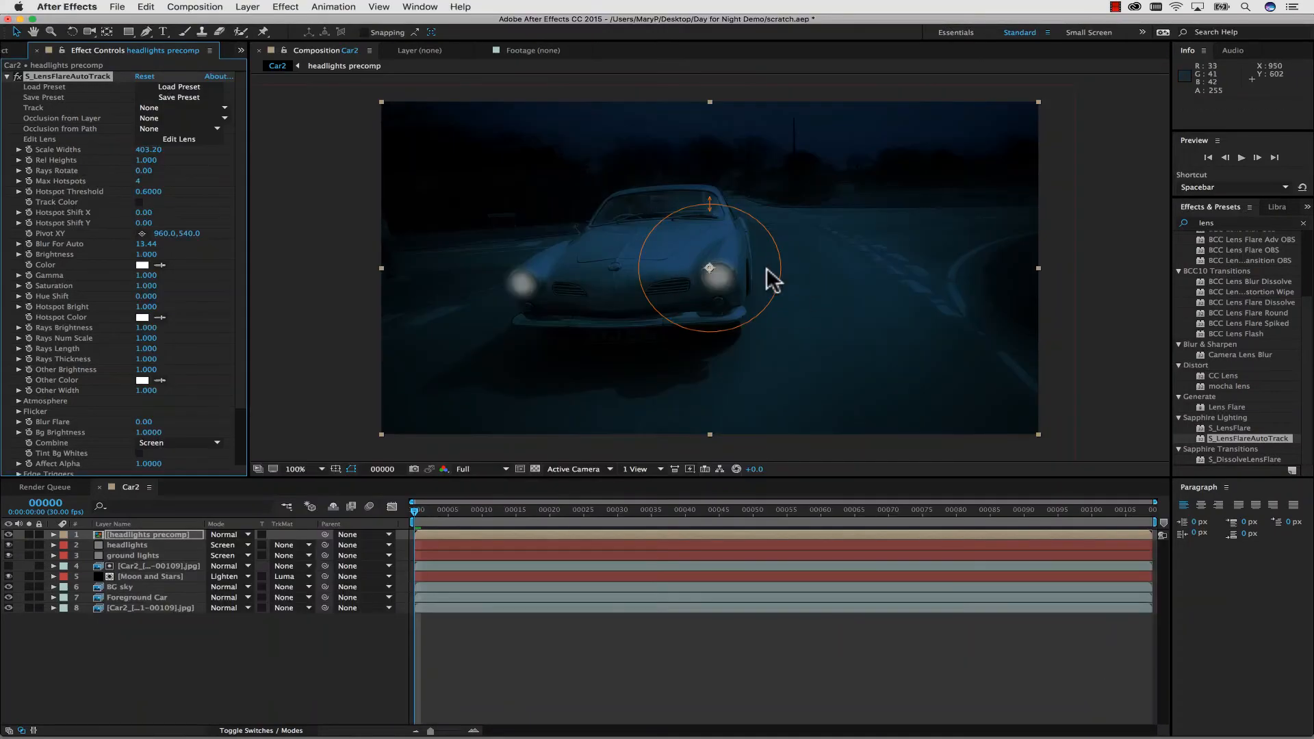
# Inside headlights precomp, change the headlights 2 solid's color to a bright neutral DDDDDC.
pyautogui.doubleClick(146, 534)
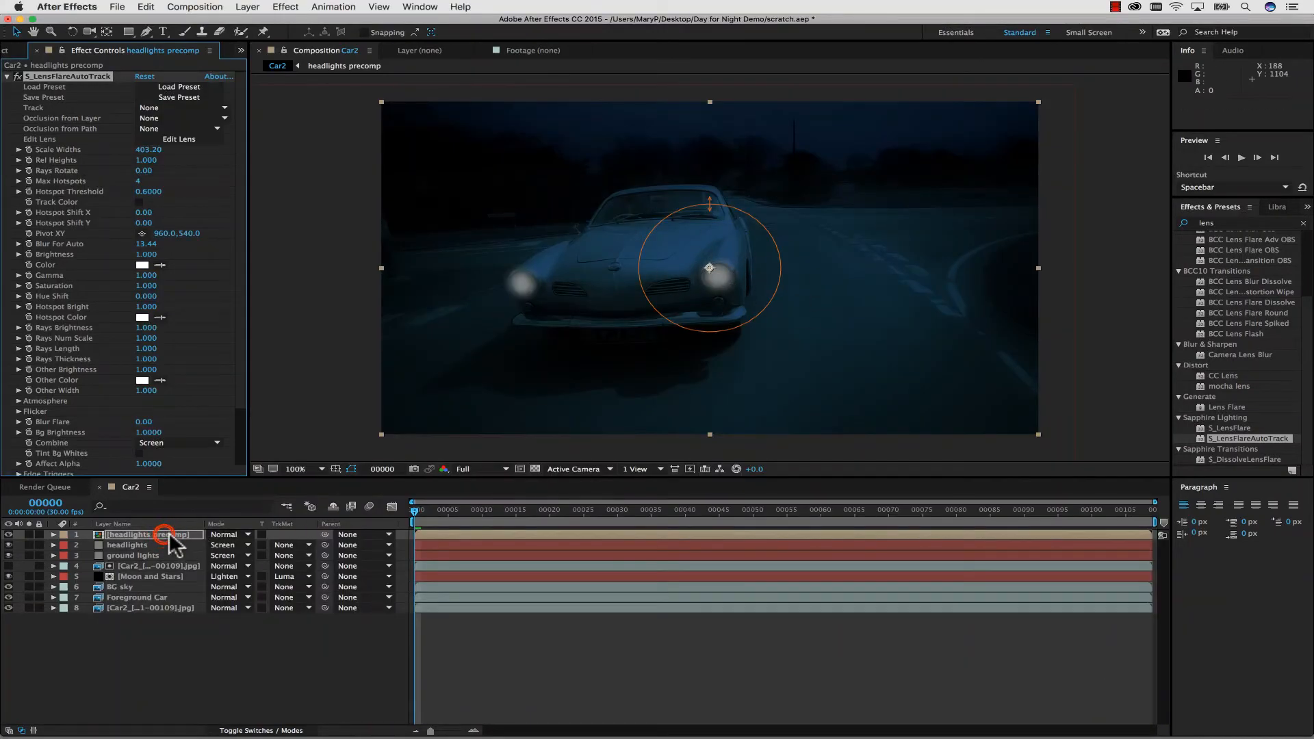
pyautogui.click(145, 534)
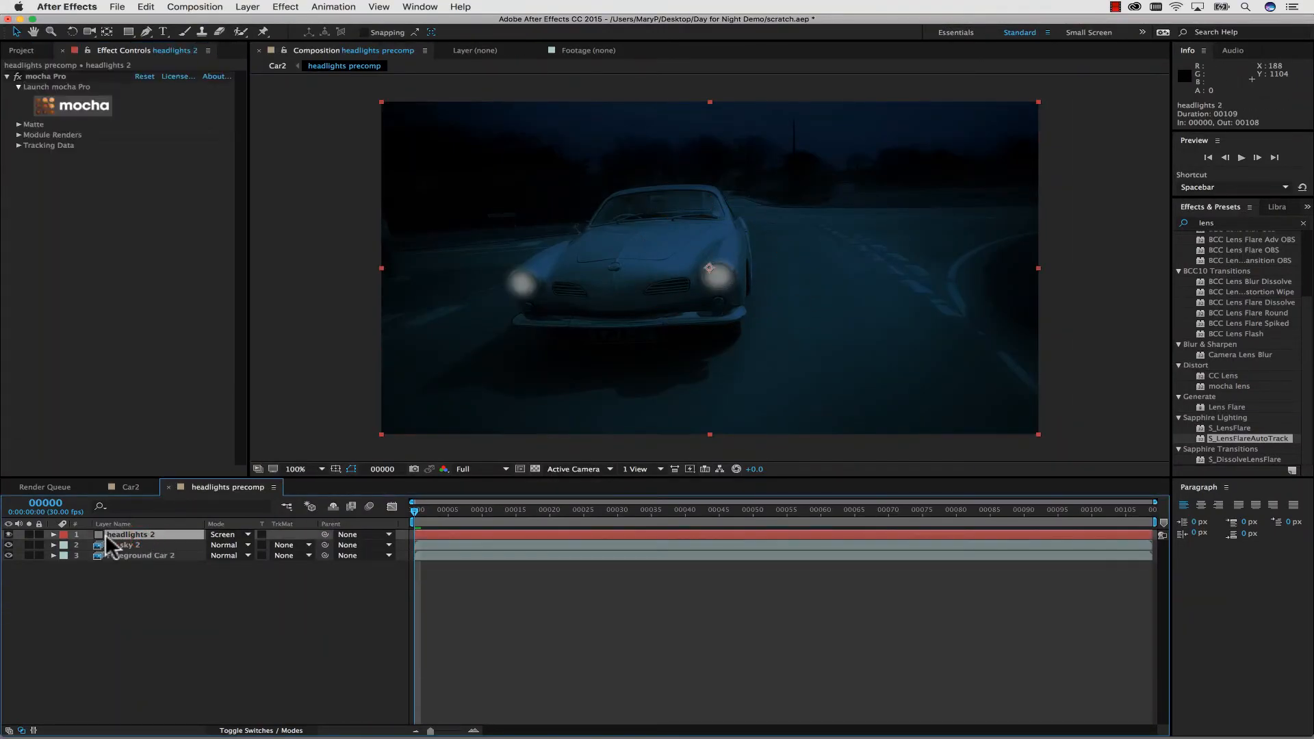
pyautogui.click(195, 7)
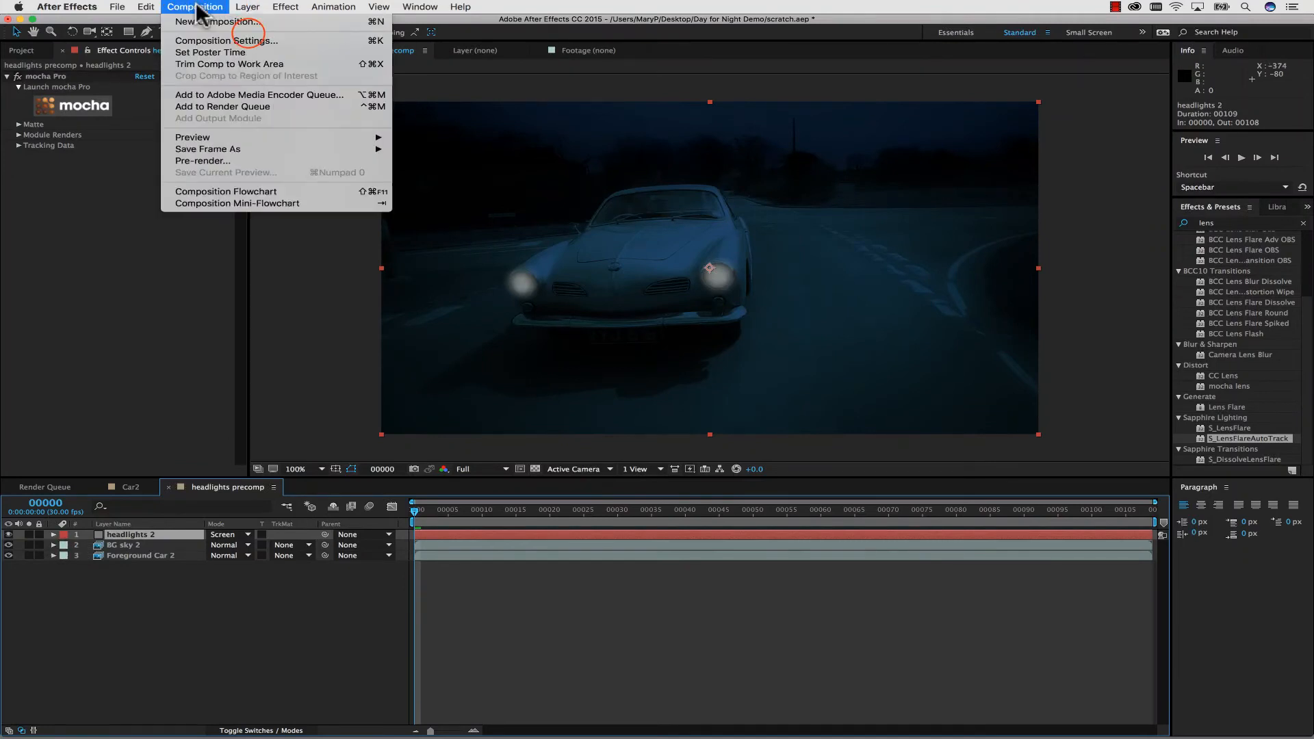
pyautogui.click(248, 35)
pyautogui.click(190, 251)
pyautogui.click(12, 108)
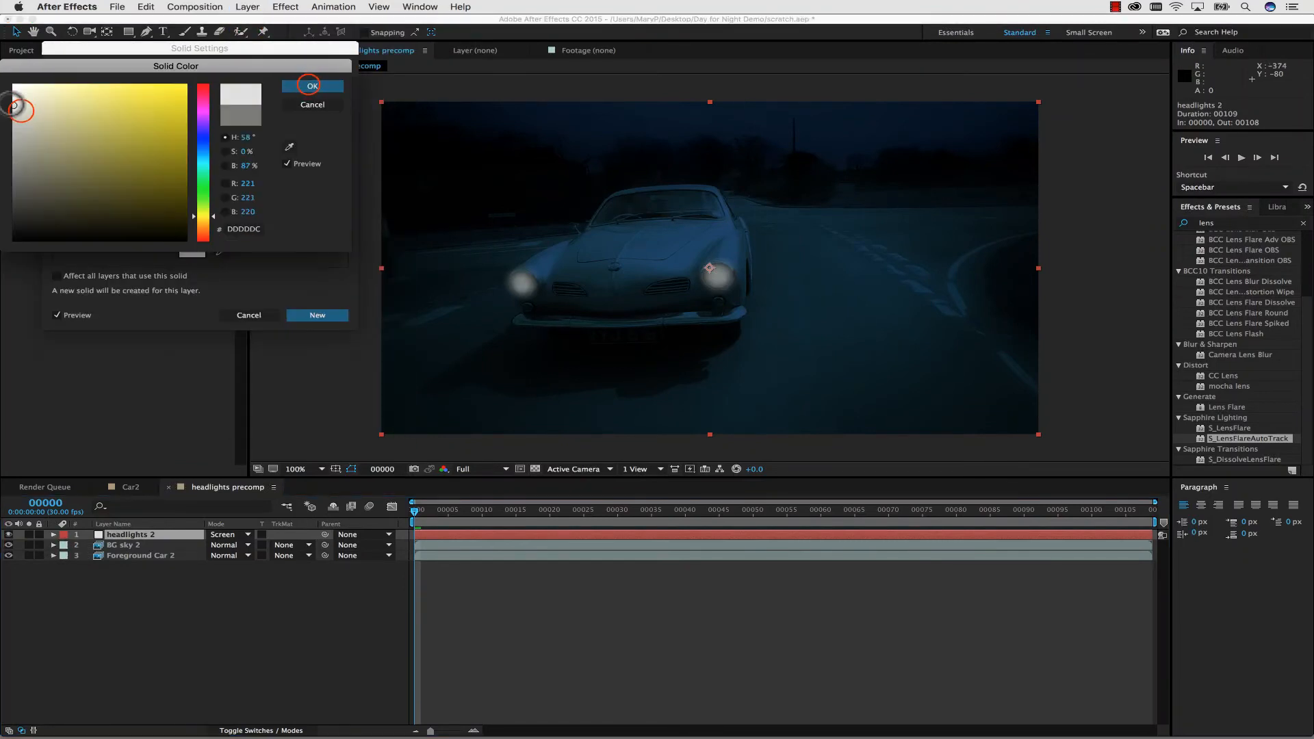
pyautogui.click(315, 90)
pyautogui.click(296, 315)
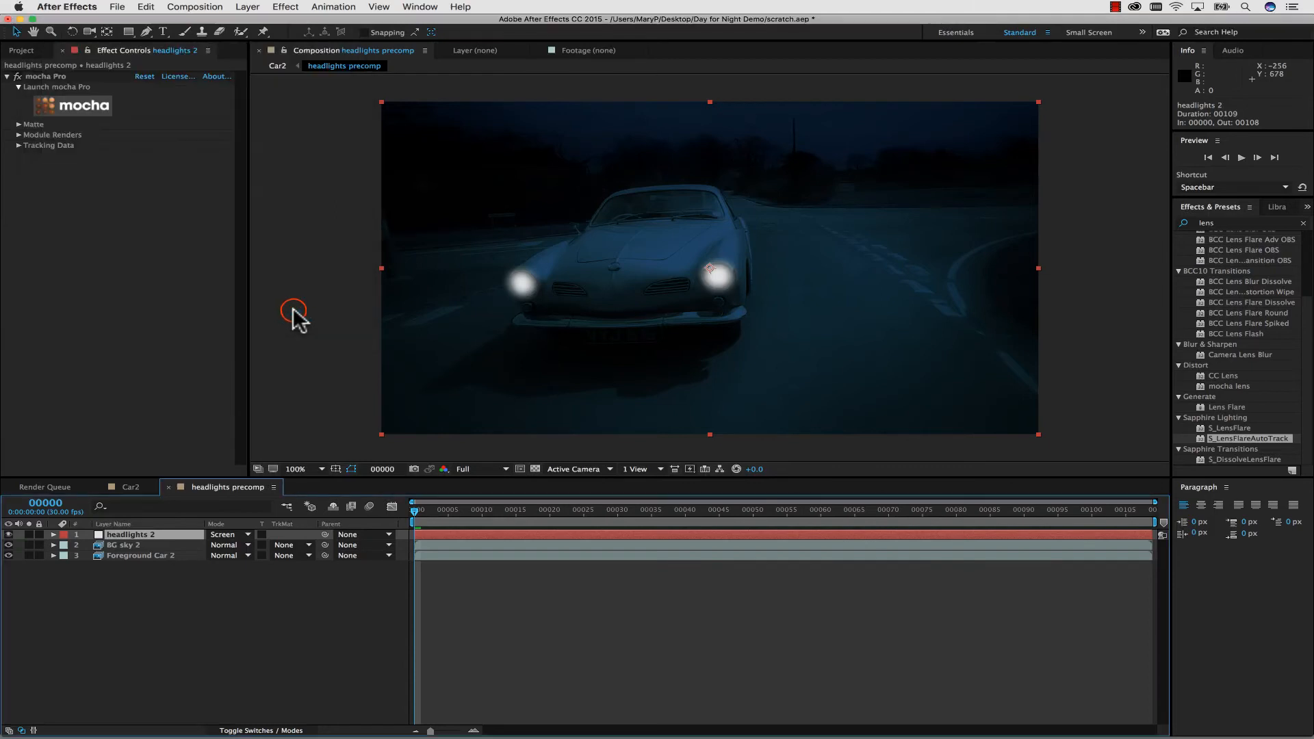
# Darken the Foreground Car 2 layer by pulling down the RGB channel of its Curves effect.
pyautogui.click(129, 545)
pyautogui.click(129, 556)
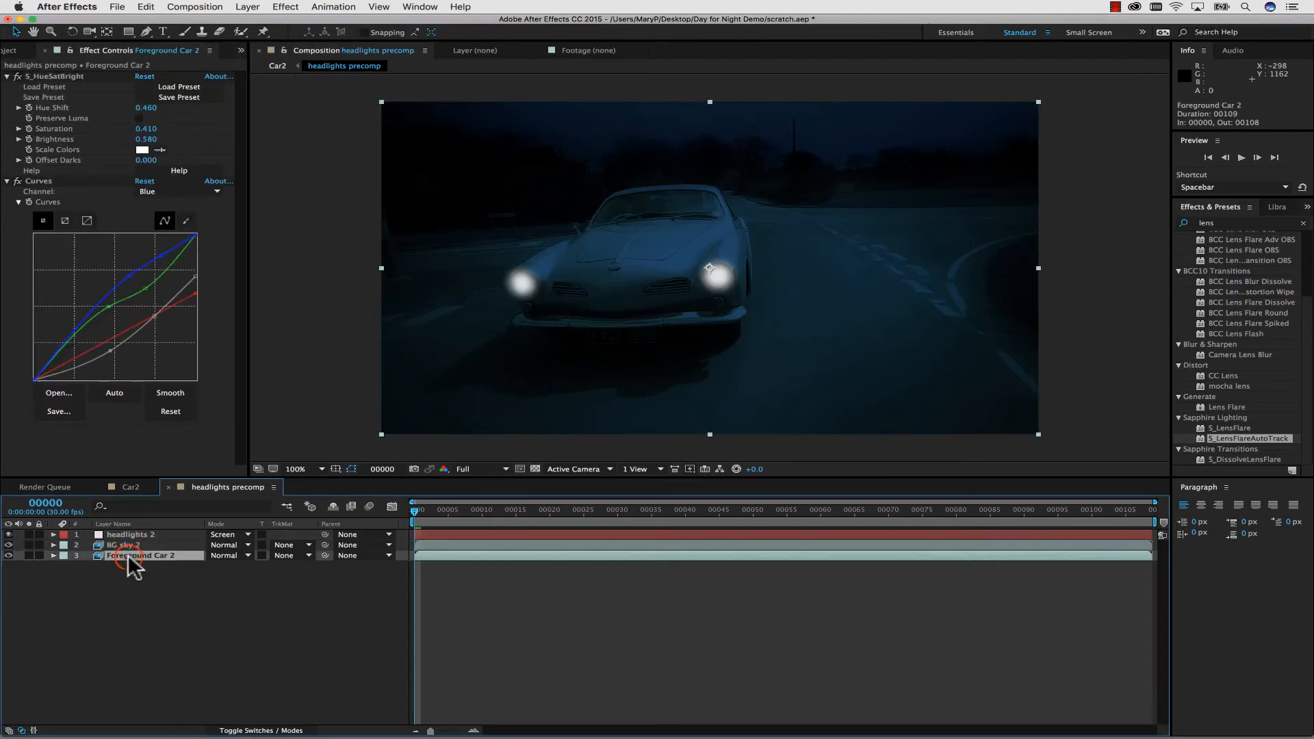
pyautogui.click(157, 192)
pyautogui.click(156, 200)
pyautogui.moveTo(195, 278); pyautogui.dragTo(115, 365)
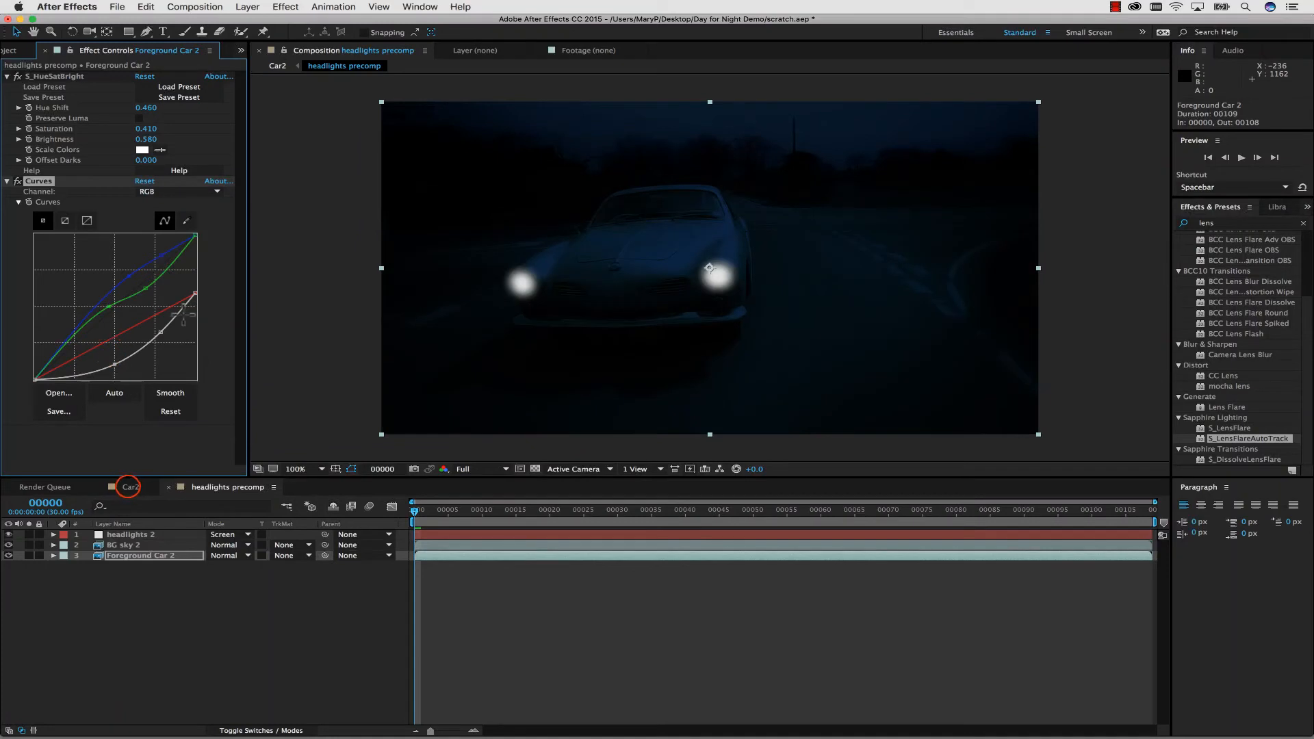
# Return to the Car2 composition and reduce the lens flare's Brightness to 0.540.
pyautogui.click(130, 486)
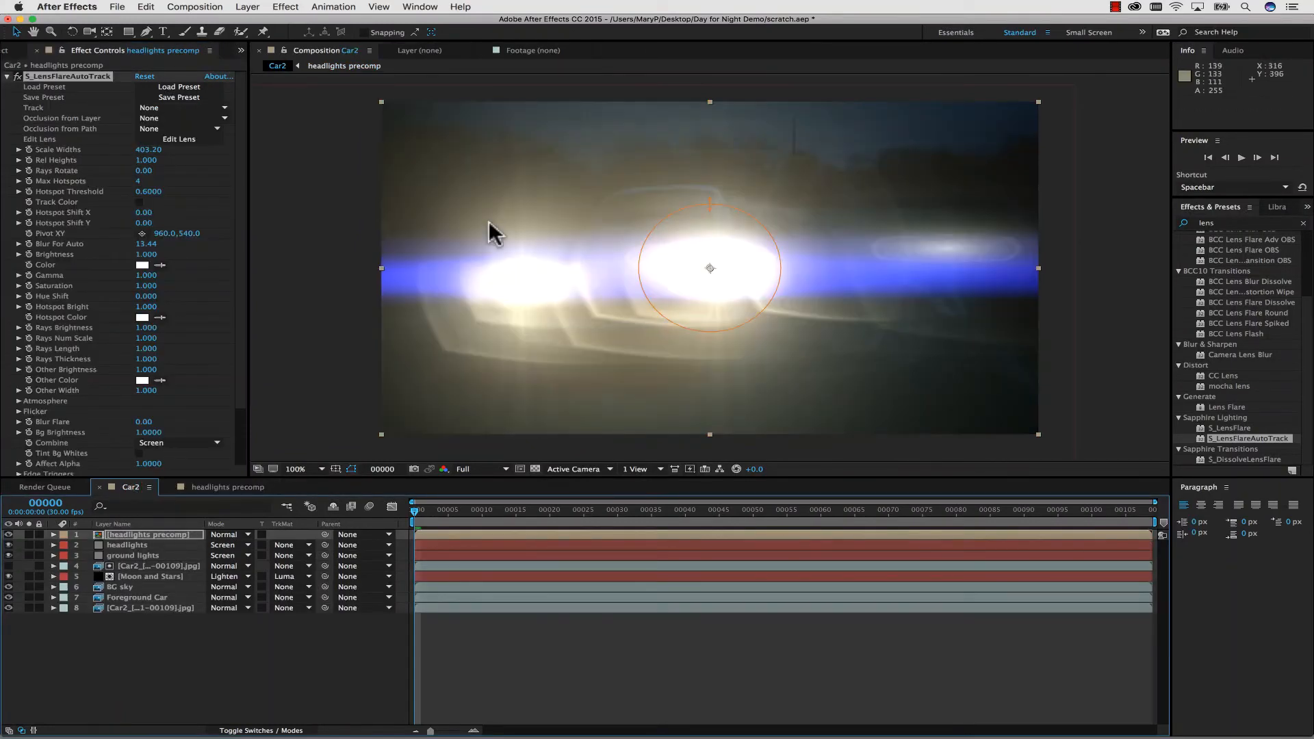
pyautogui.click(709, 204)
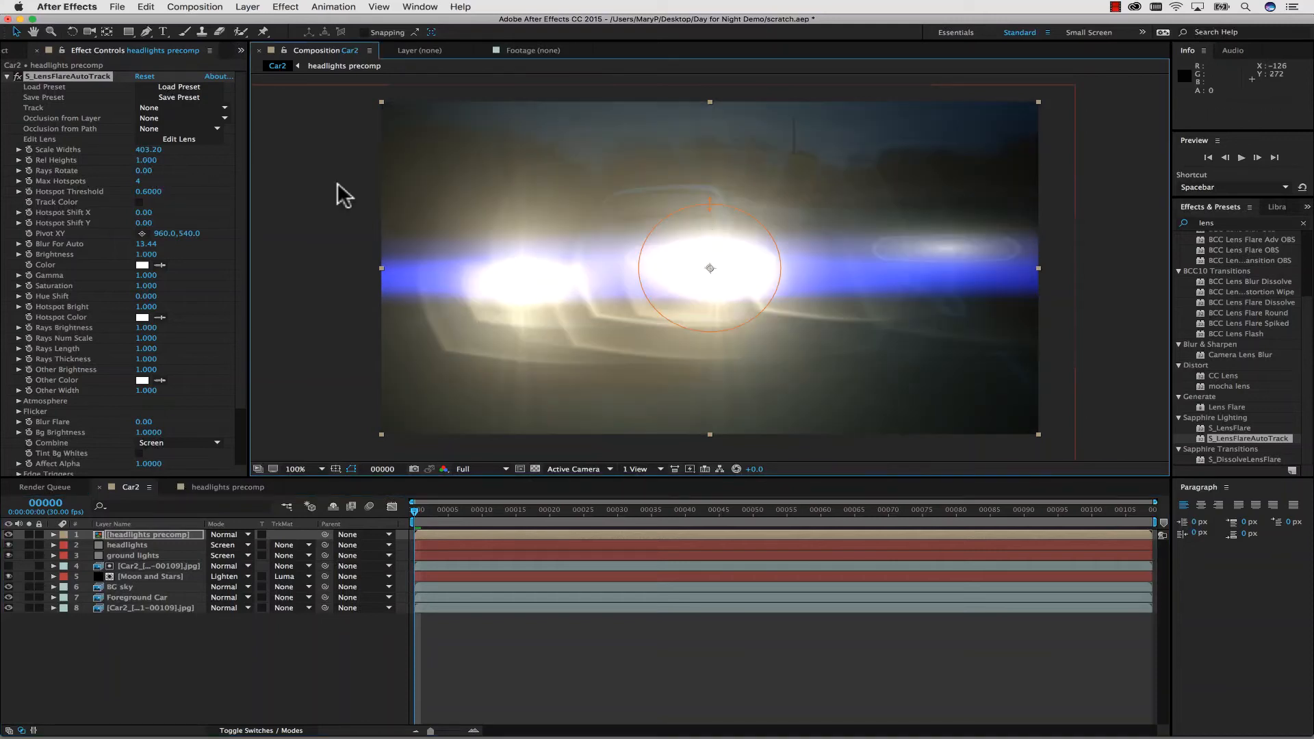
pyautogui.moveTo(146, 254); pyautogui.dragTo(241, 199)
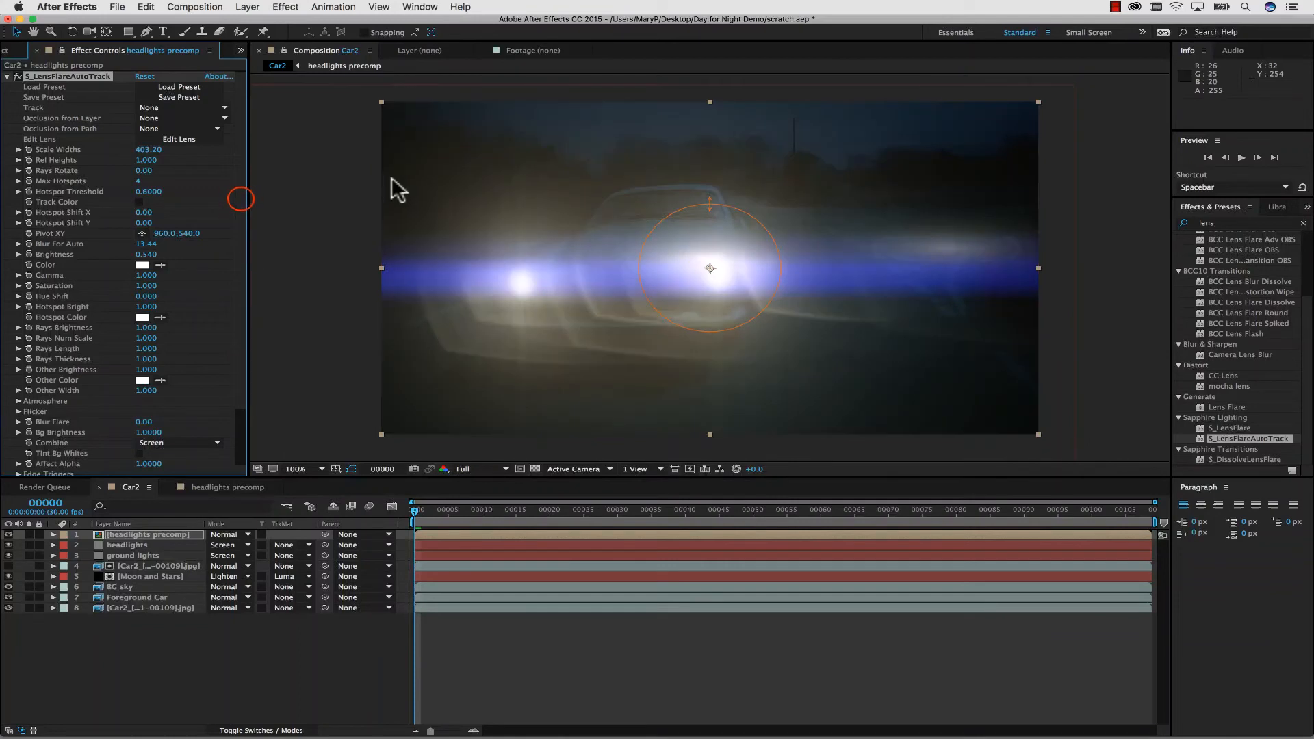
# Move the lens flare's pivot to about 490, 1184 and shrink its Scale Widths to about 272.
pyautogui.scroll(-3, 232, 274)
pyautogui.moveTo(710, 269); pyautogui.dragTo(548, 472)
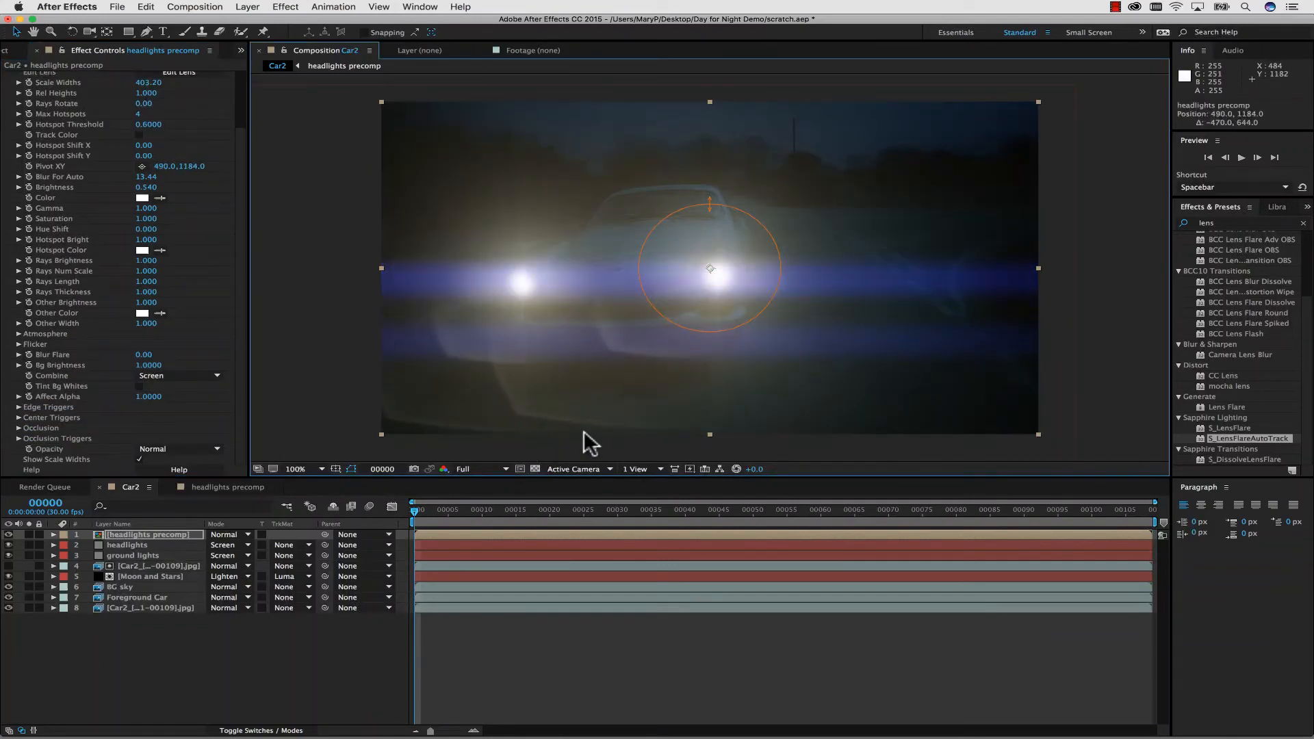
pyautogui.moveTo(242, 207); pyautogui.dragTo(248, 146)
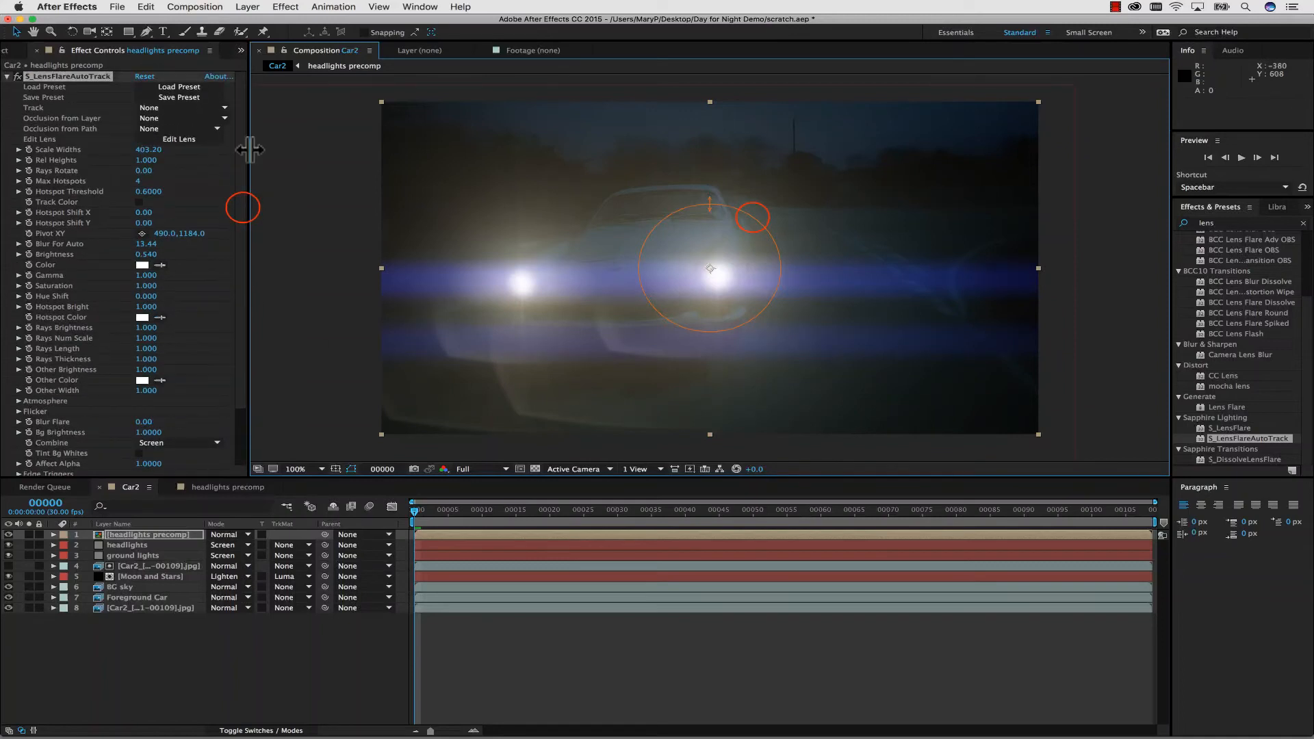
pyautogui.moveTo(746, 231); pyautogui.dragTo(740, 236)
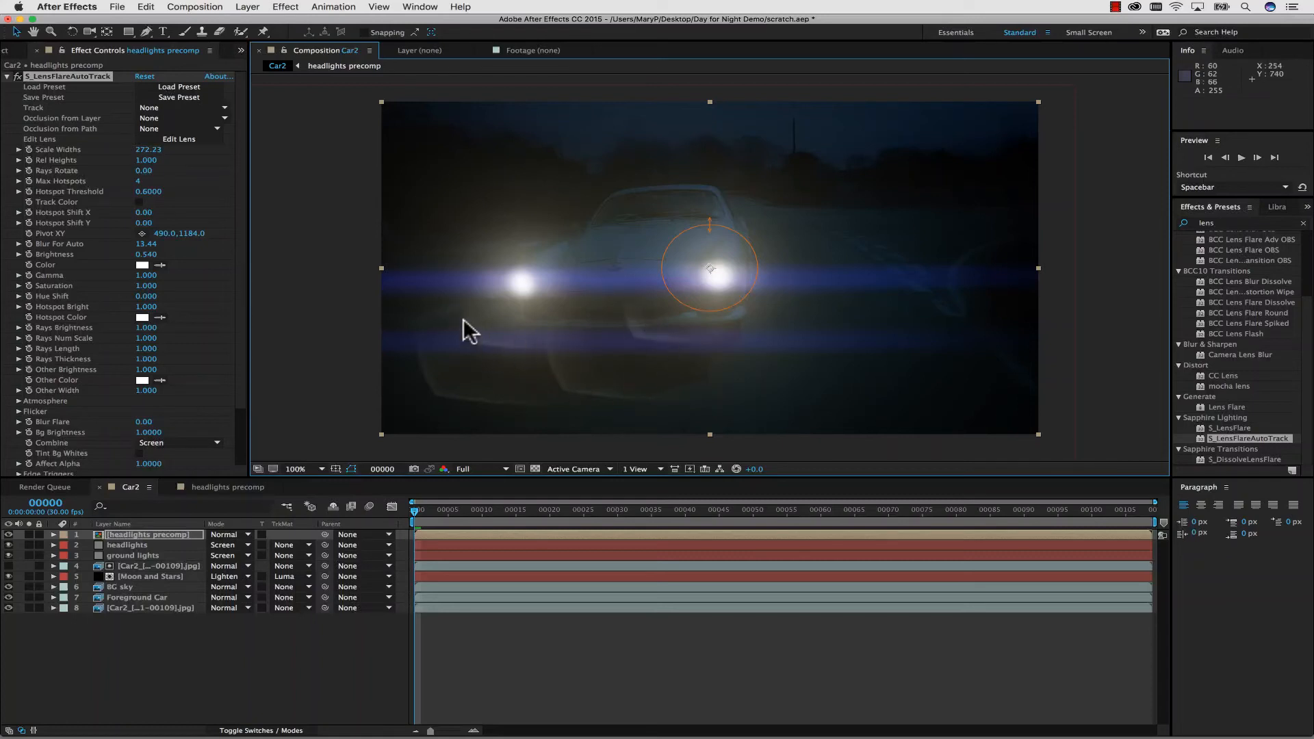
# Open the lens for editing in Sapphire Flare Designer and recolor the Source Streak a element to pale cyan (170, 255, 255).
pyautogui.click(179, 138)
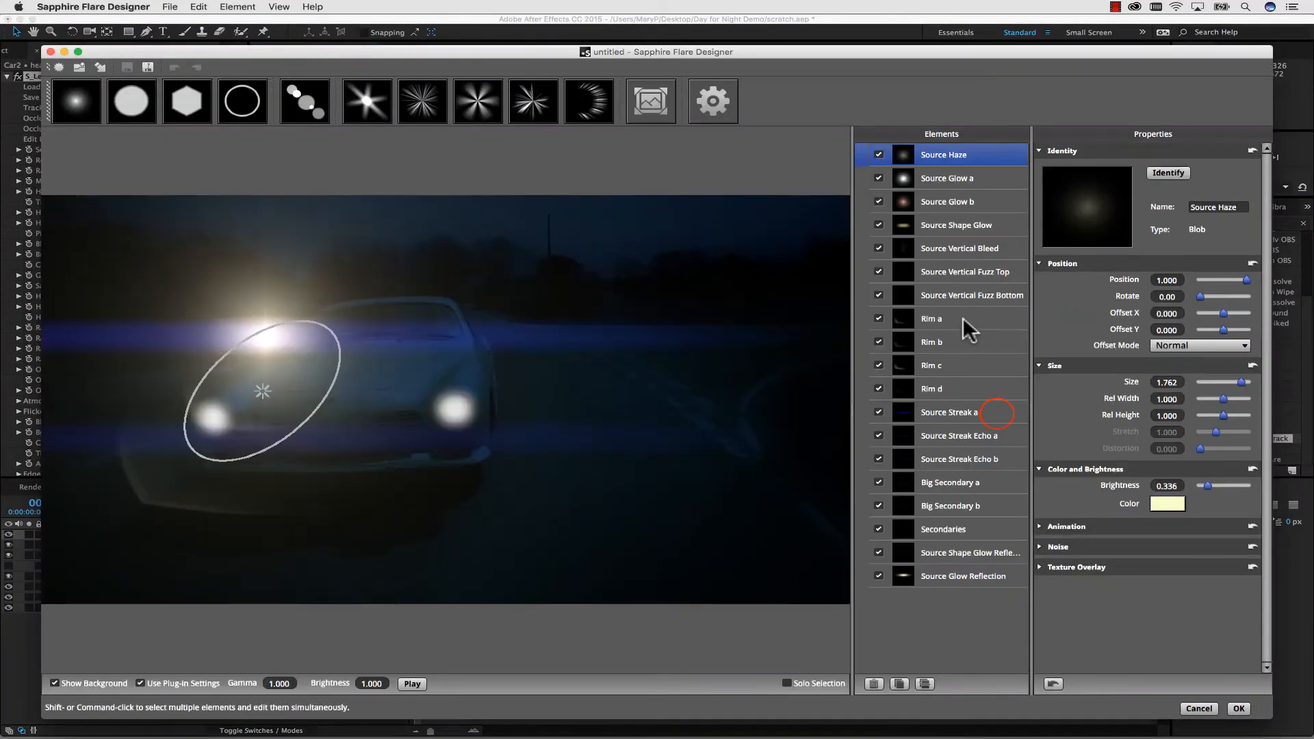
pyautogui.click(998, 414)
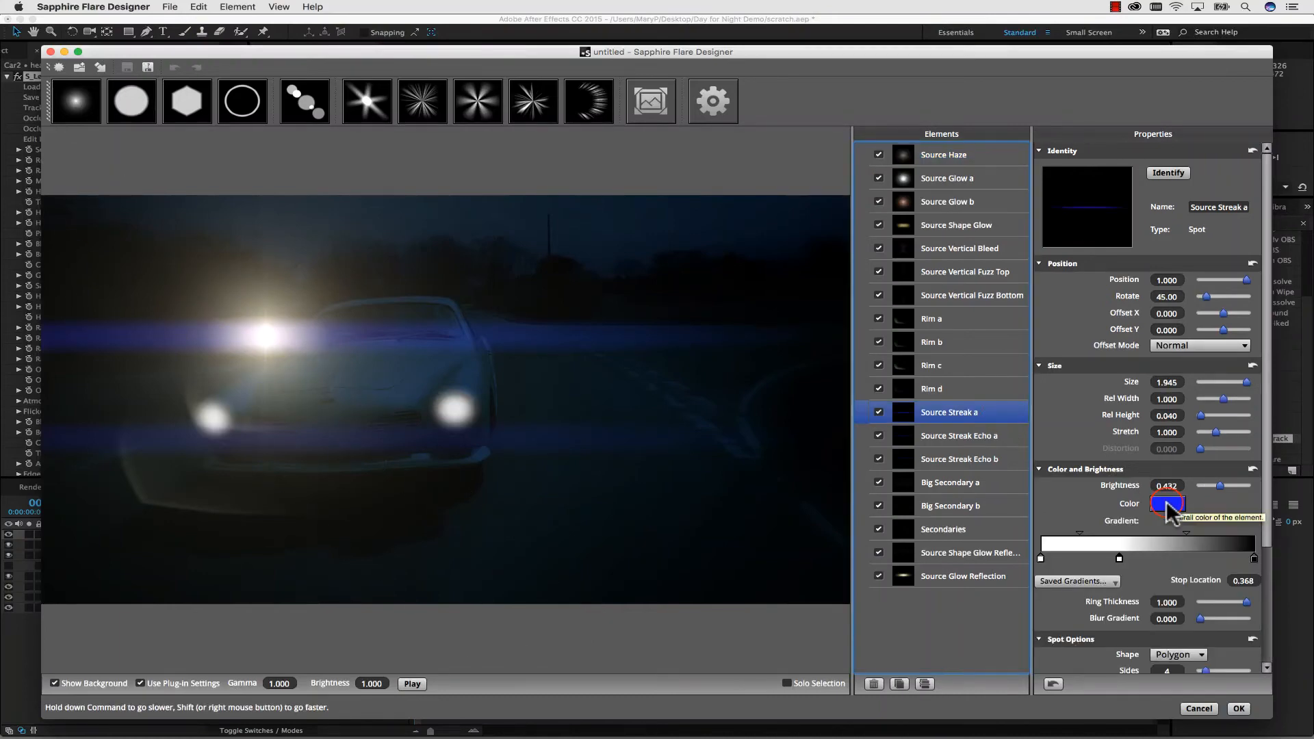
pyautogui.click(1166, 504)
pyautogui.click(613, 303)
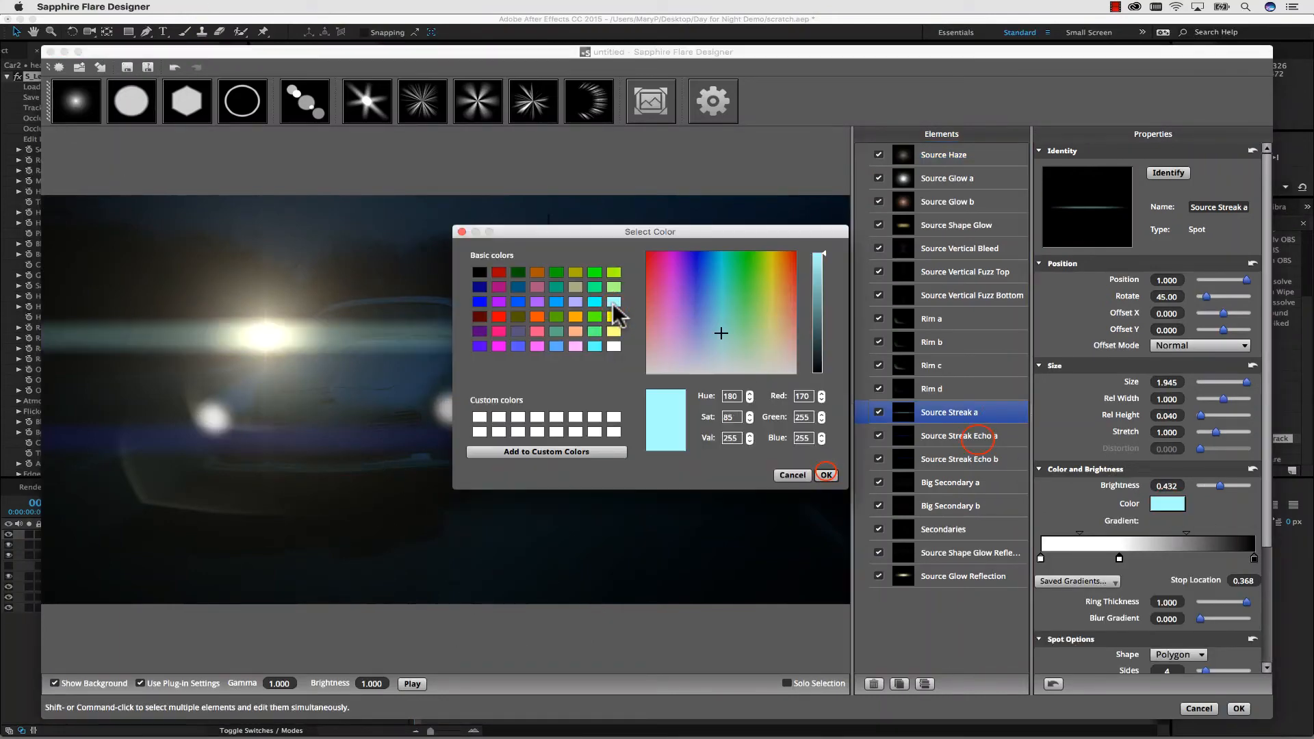
pyautogui.click(826, 472)
# Recolor the Source Streak Echo a and Source Streak Echo b elements to the same pale cyan (170, 255, 255).
pyautogui.click(978, 437)
pyautogui.click(1164, 504)
pyautogui.click(613, 302)
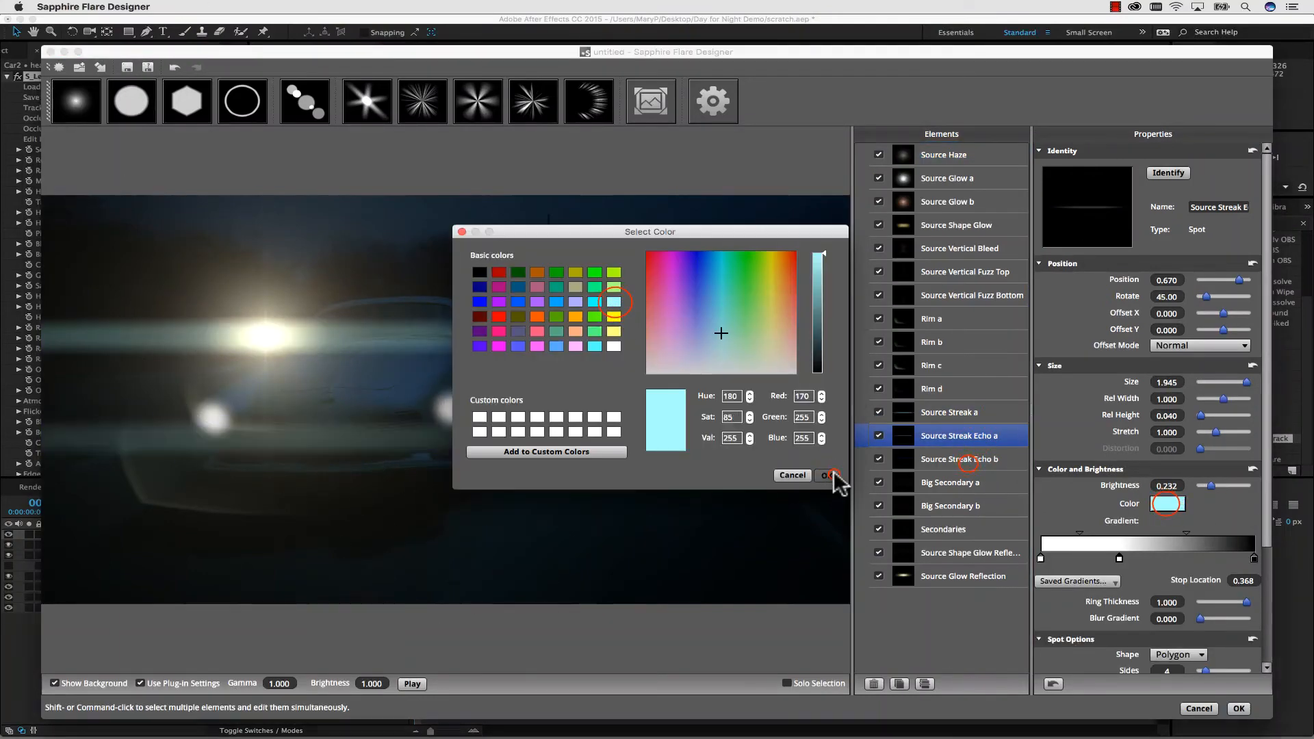
pyautogui.click(826, 475)
pyautogui.click(958, 460)
pyautogui.click(1166, 504)
pyautogui.click(614, 302)
pyautogui.click(826, 475)
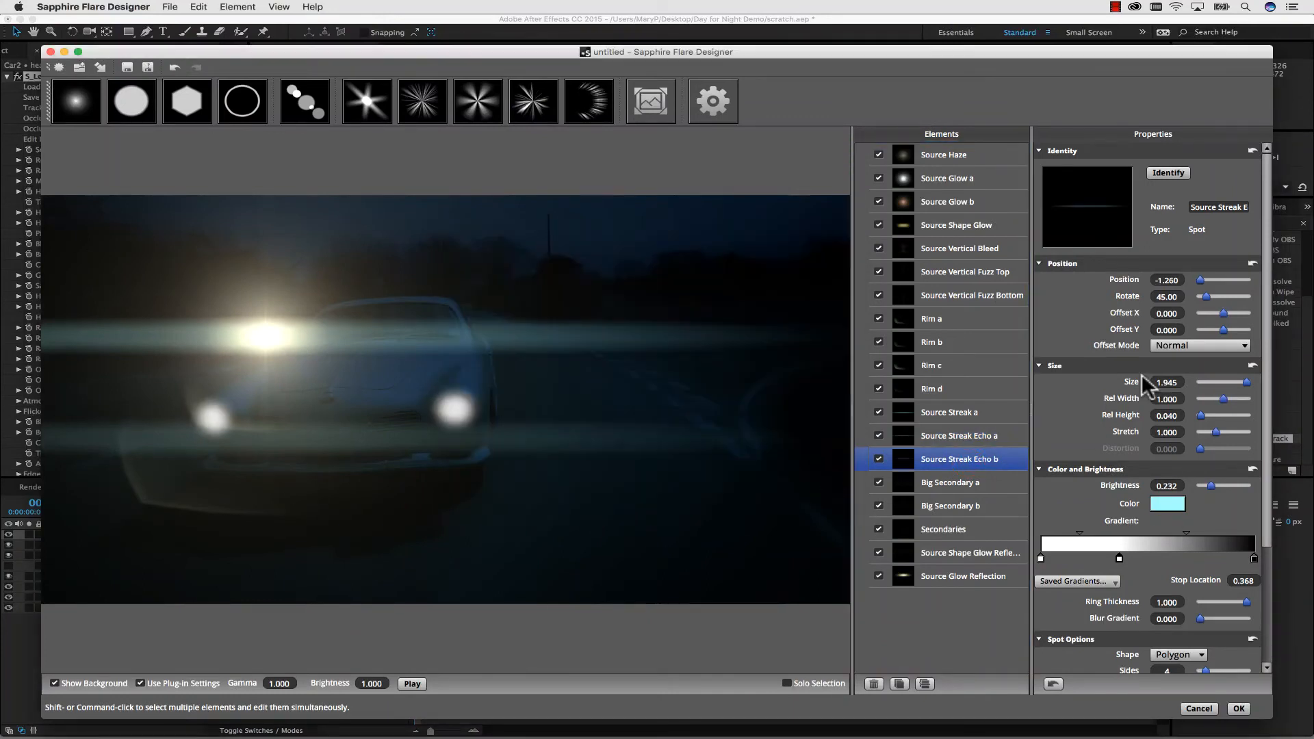
# Lower the brightness of Source Streak Echo b, set Source Streak a to 0.256, and set Source Streak Echo a to 0.080.
pyautogui.moveTo(1211, 485); pyautogui.dragTo(1211, 485)
pyautogui.click(1007, 438)
pyautogui.click(981, 413)
pyautogui.click(971, 438)
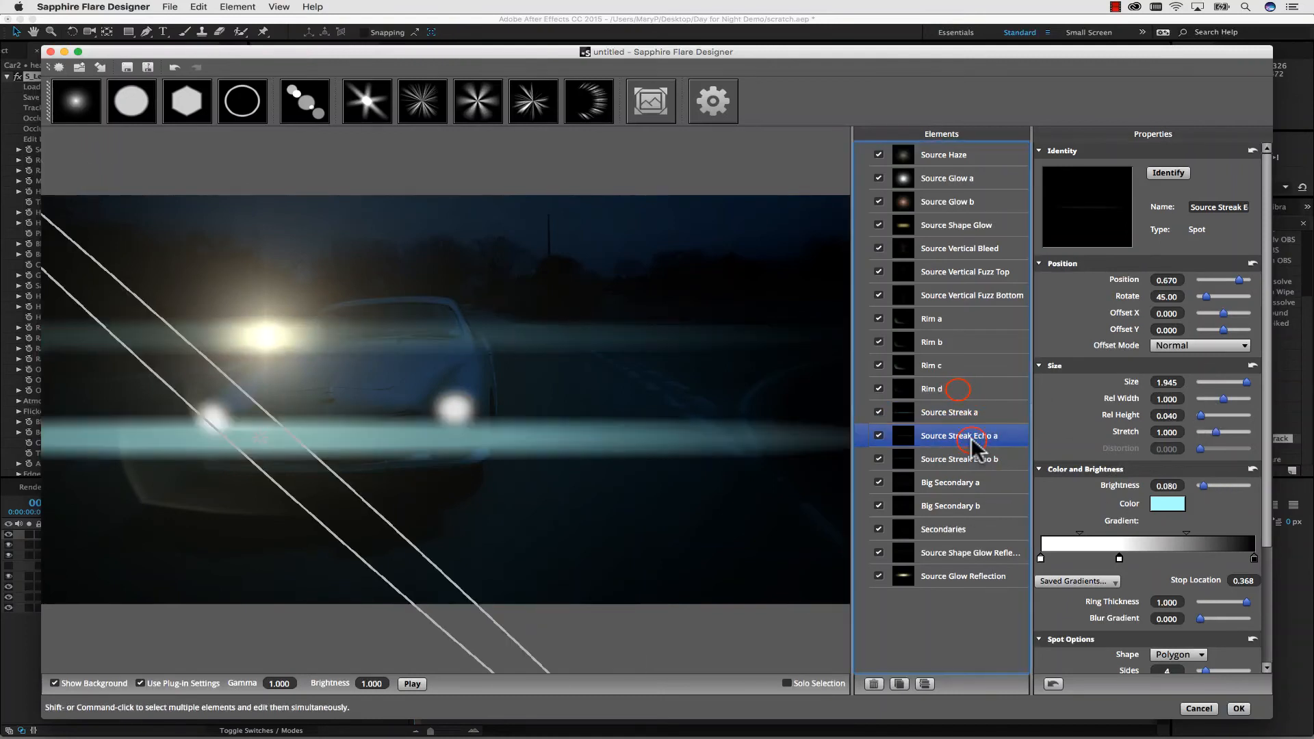
# Soften the Rim d, Rim c, Rim b and Rim a elements by increasing their gradient blur.
pyautogui.click(958, 387)
pyautogui.moveTo(1201, 618)
pyautogui.mouseDown()
pyautogui.moveTo(1254, 618)
pyautogui.moveTo(1223, 618)
pyautogui.mouseUp()
pyautogui.click(968, 369)
pyautogui.click(963, 348)
pyautogui.click(950, 321)
# Shorten and thicken Source Streak a and Source Streak Echo a, giving Echo a Rel Width 0.810 and Rel Height 0.100, and accept the lens.
pyautogui.click(964, 410)
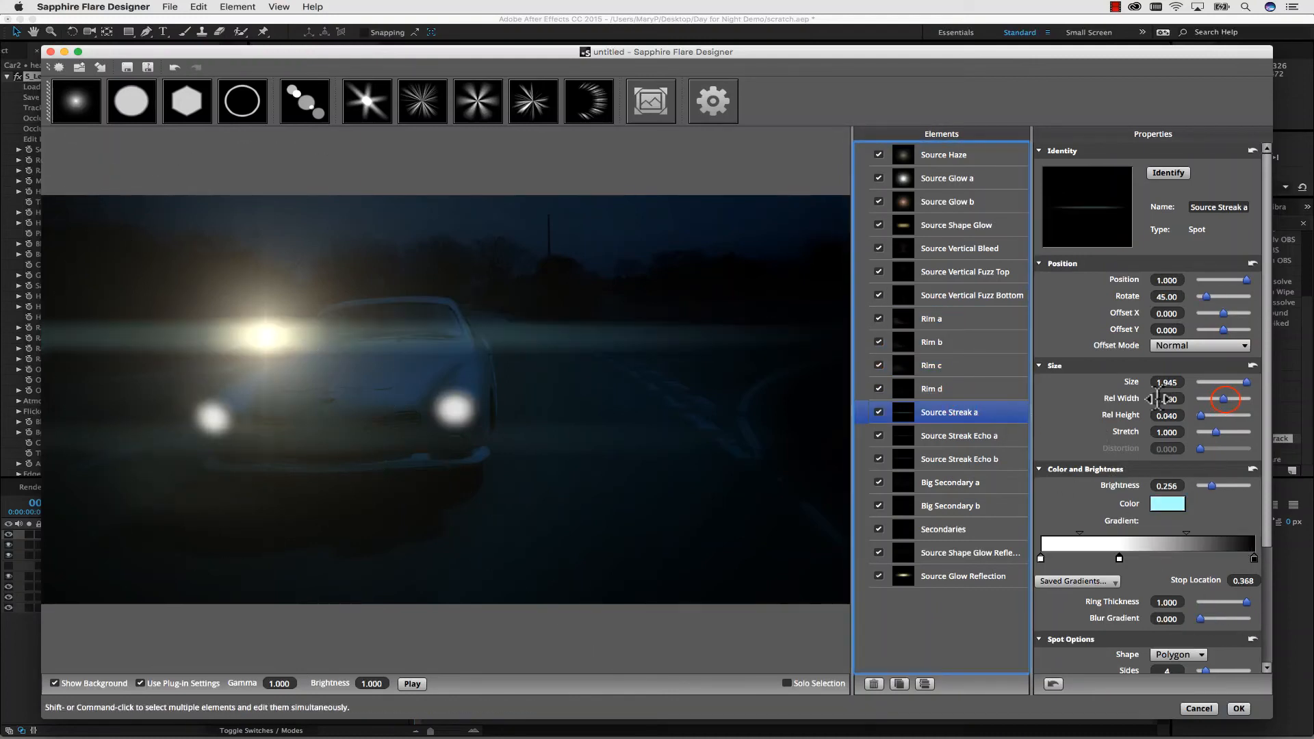
pyautogui.moveTo(1225, 400); pyautogui.dragTo(1219, 400)
pyautogui.moveTo(1200, 416)
pyautogui.mouseDown()
pyautogui.moveTo(1219, 399)
pyautogui.moveTo(1204, 416)
pyautogui.mouseUp()
pyautogui.click(1009, 436)
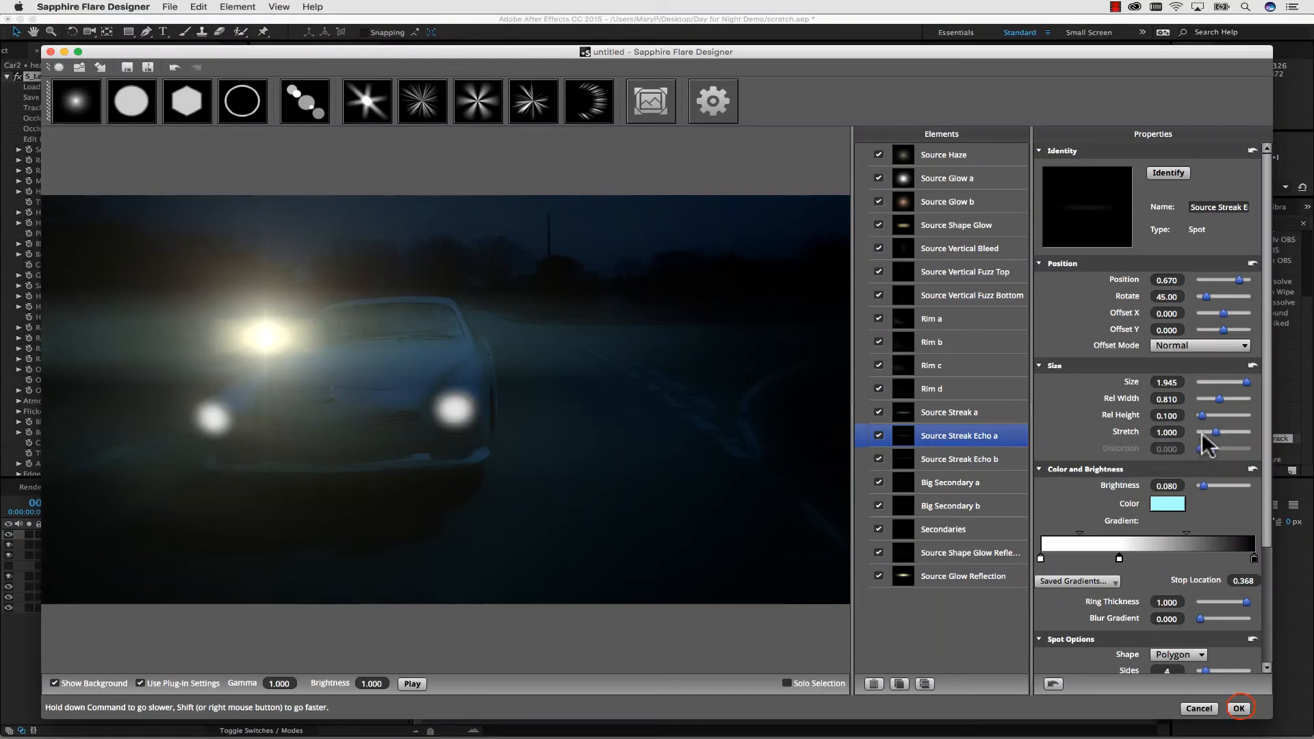
pyautogui.click(1238, 708)
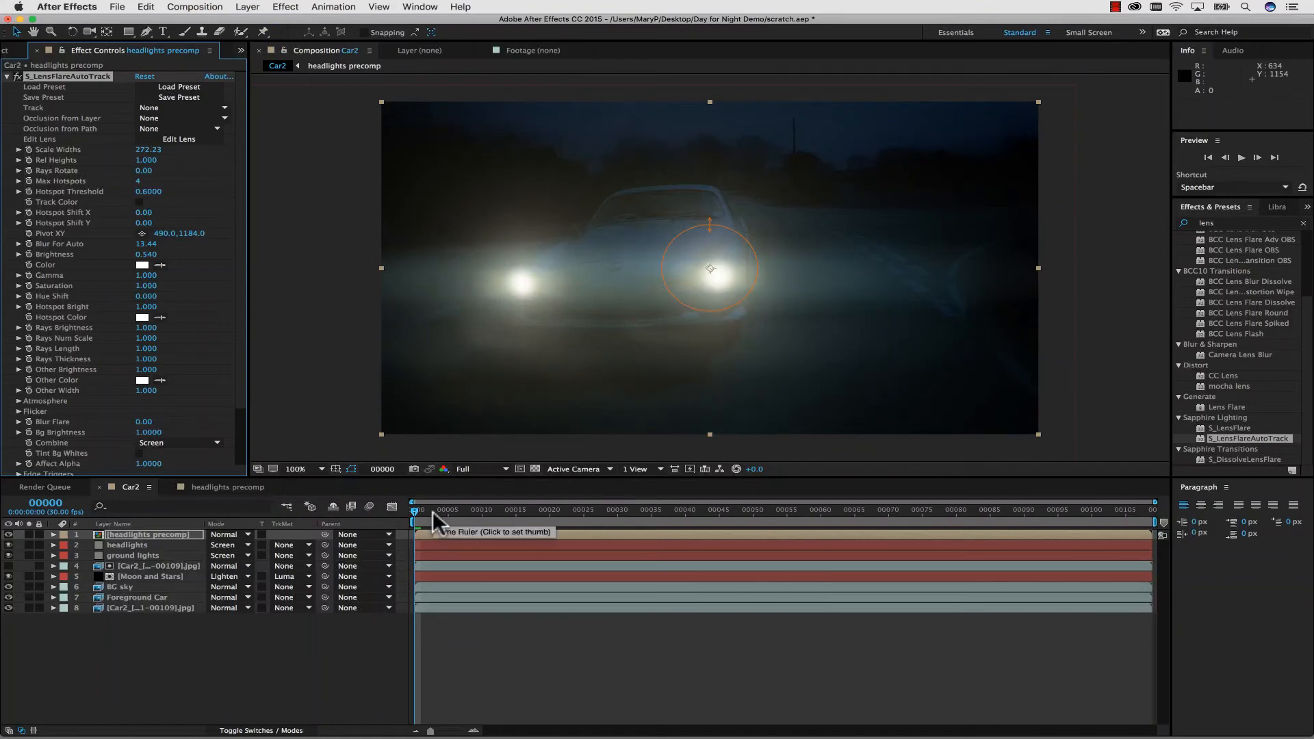
# Play back the Car2 composition to check how the flares follow the headlights.
pyautogui.press('space')
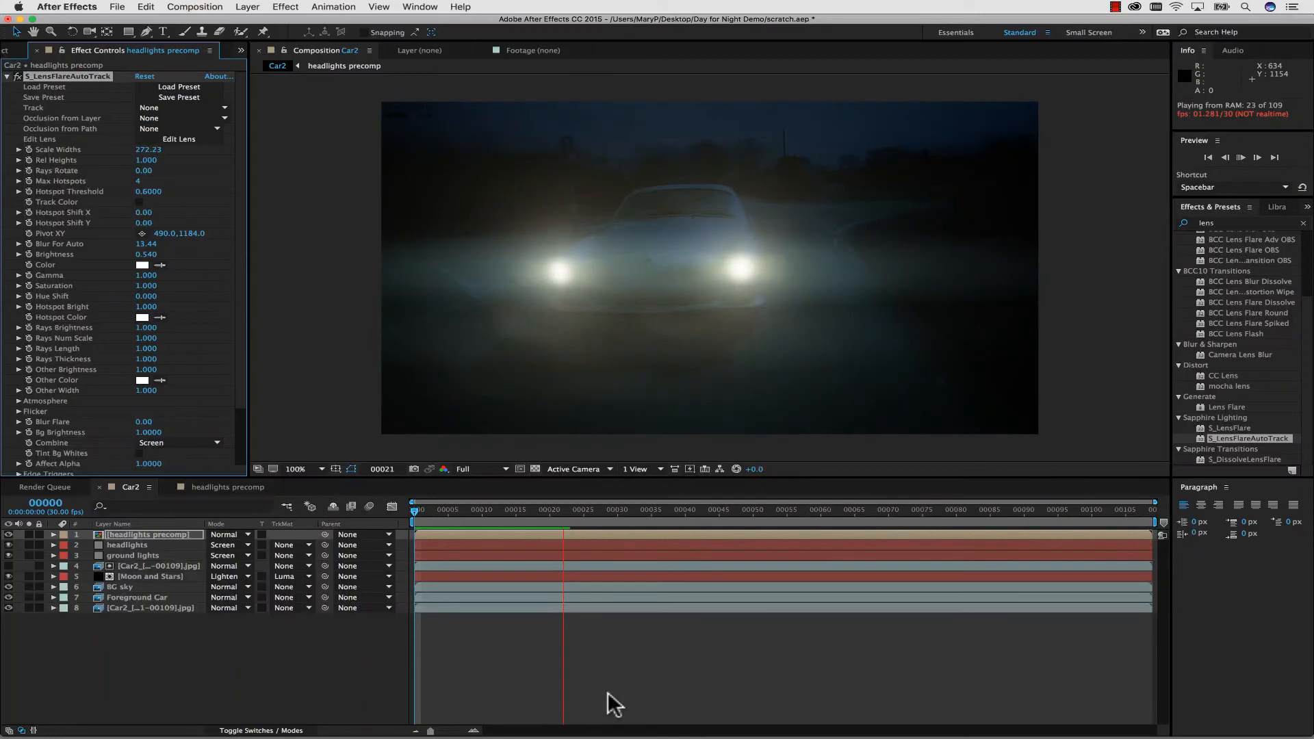
# Set the headlights precomp layer's blending mode to Lighten and slightly lower its opacity.
pyautogui.press('space')
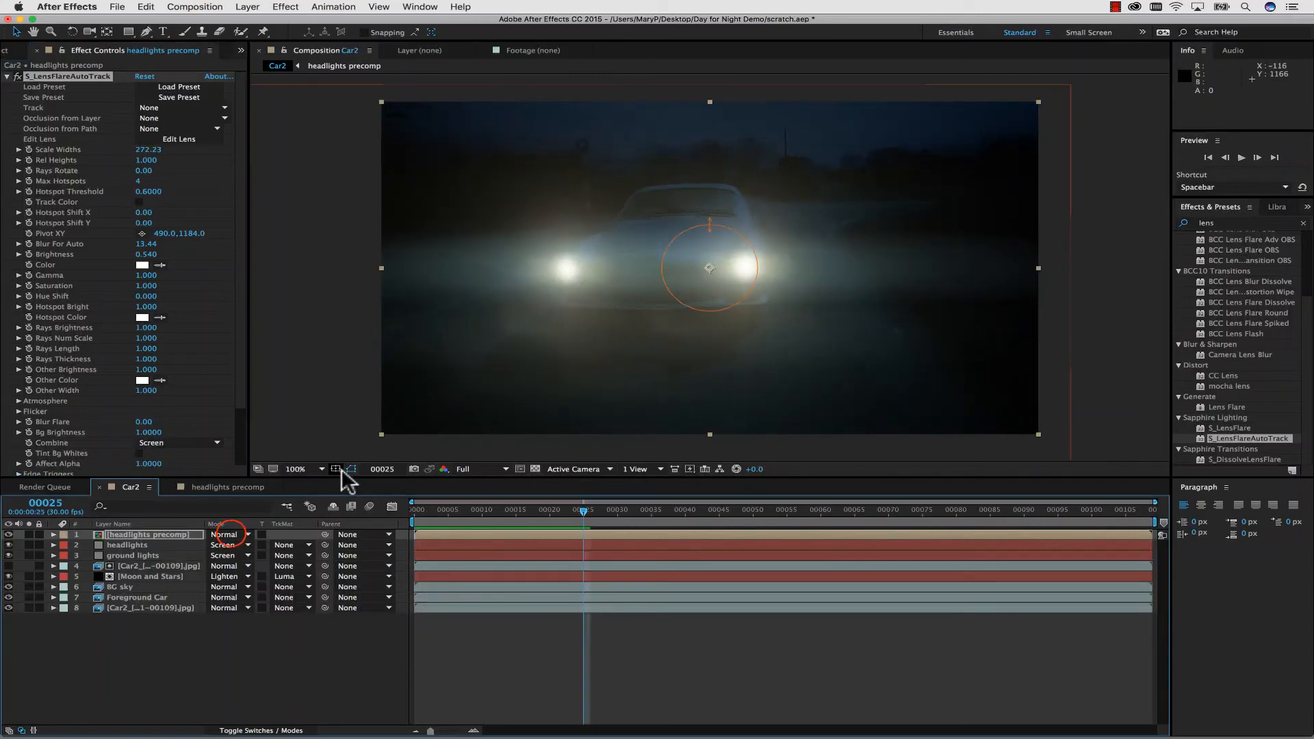
pyautogui.click(230, 535)
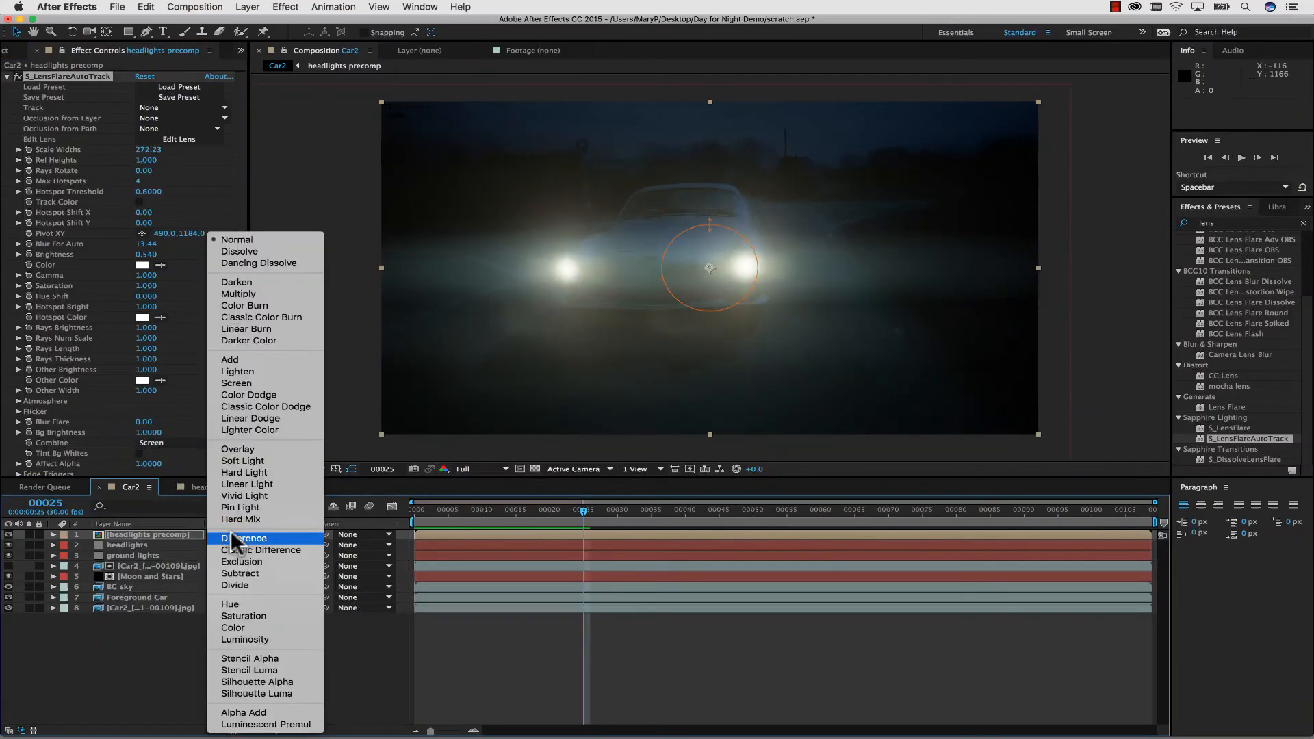
pyautogui.click(253, 371)
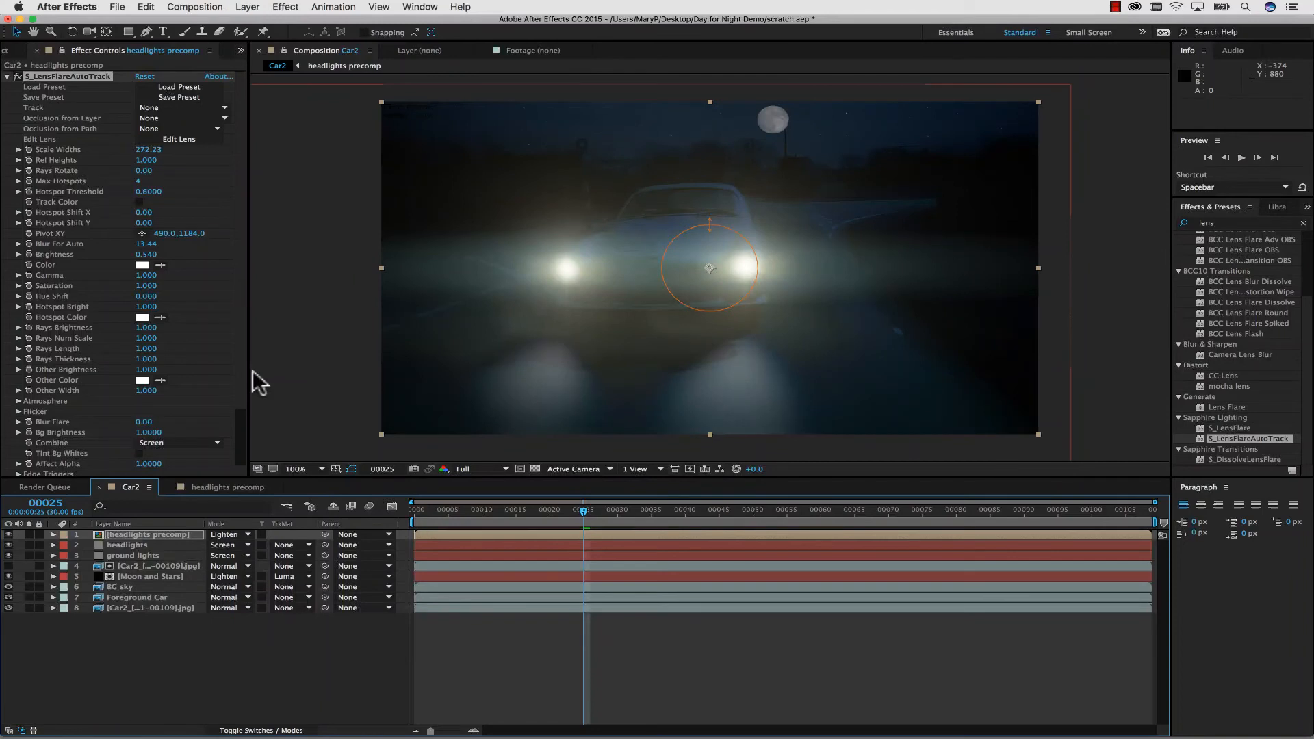
pyautogui.click(53, 535)
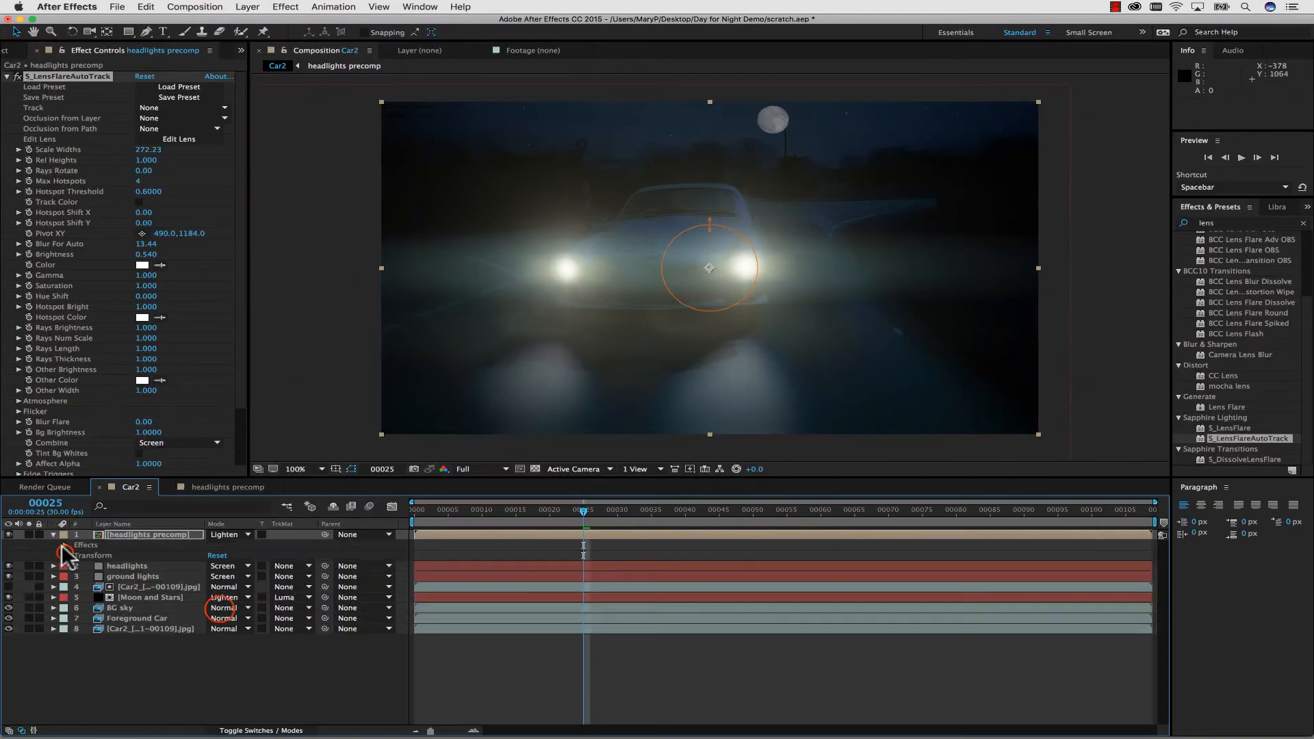
pyautogui.click(65, 555)
pyautogui.moveTo(216, 607); pyautogui.dragTo(212, 609)
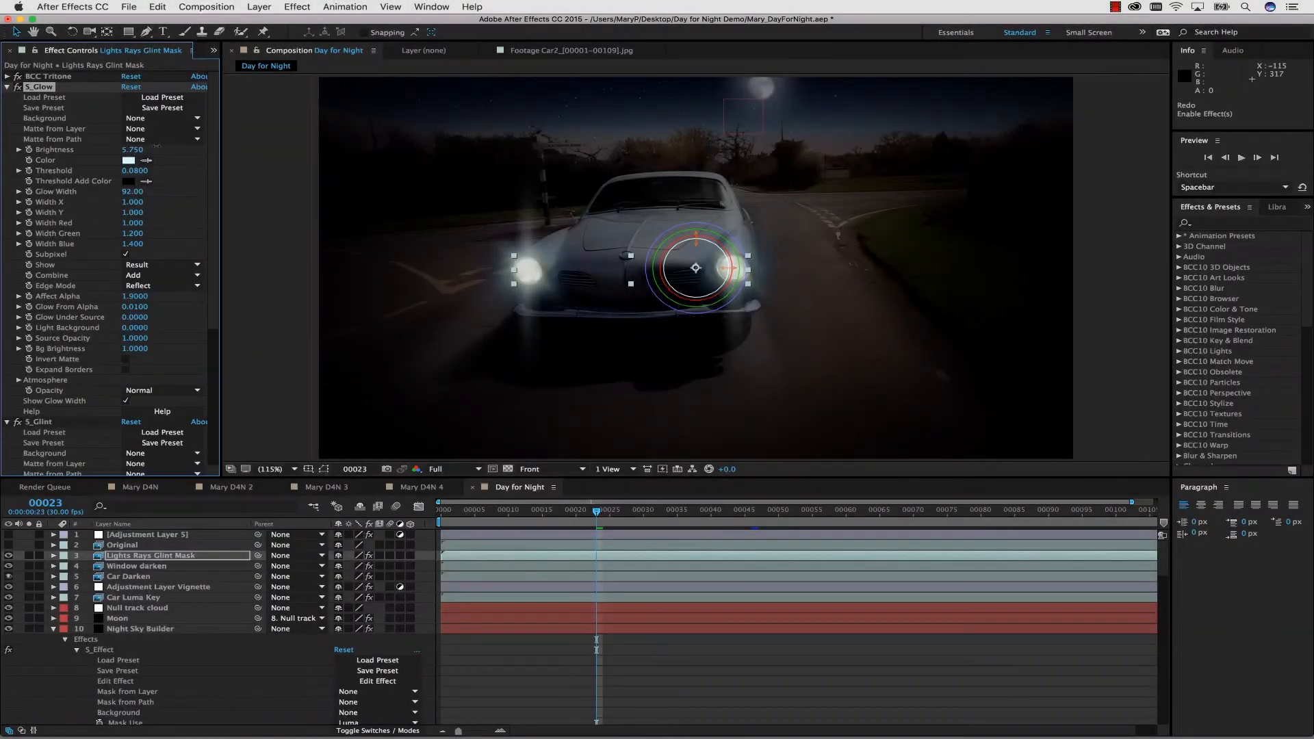
# Raise the S_Glow brightness on the Lights Rays Glint Mask layer to 6.200 and preview several S_Glow presets.
pyautogui.moveTo(156, 147); pyautogui.dragTo(163, 148)
pyautogui.click(162, 97)
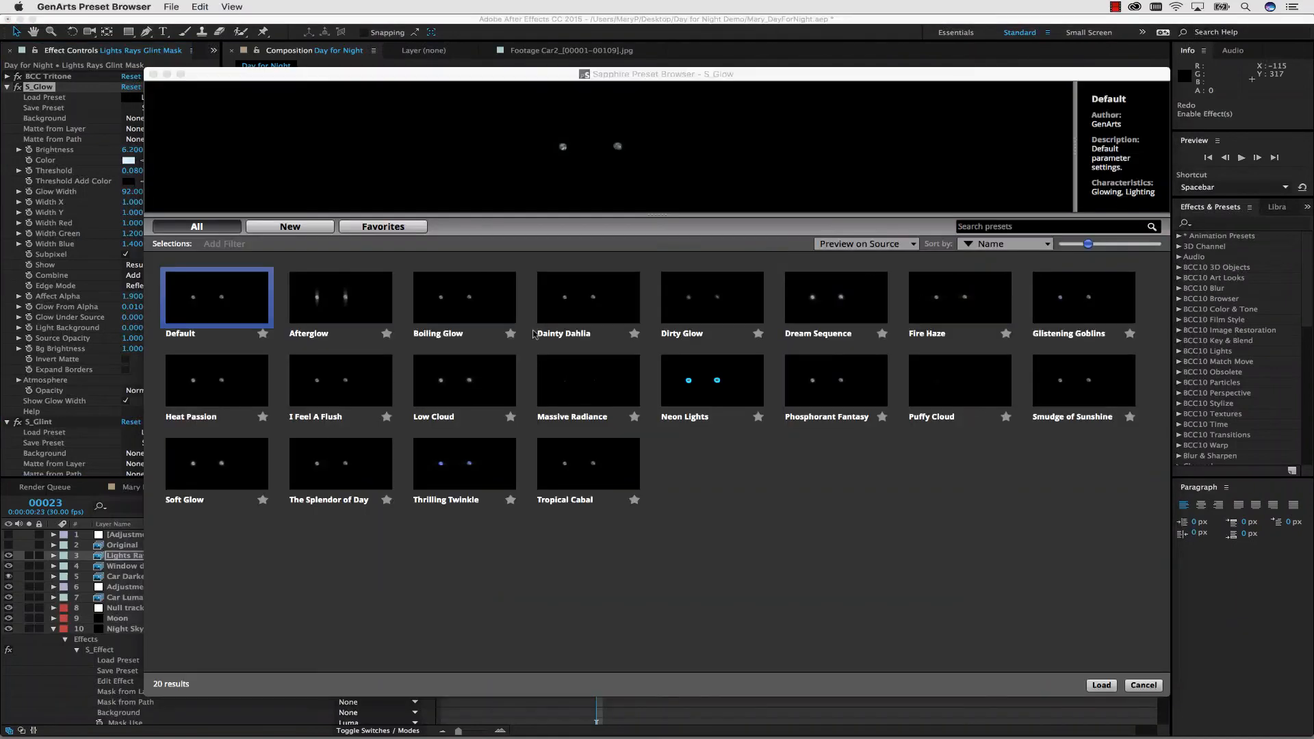
pyautogui.click(737, 386)
pyautogui.click(829, 304)
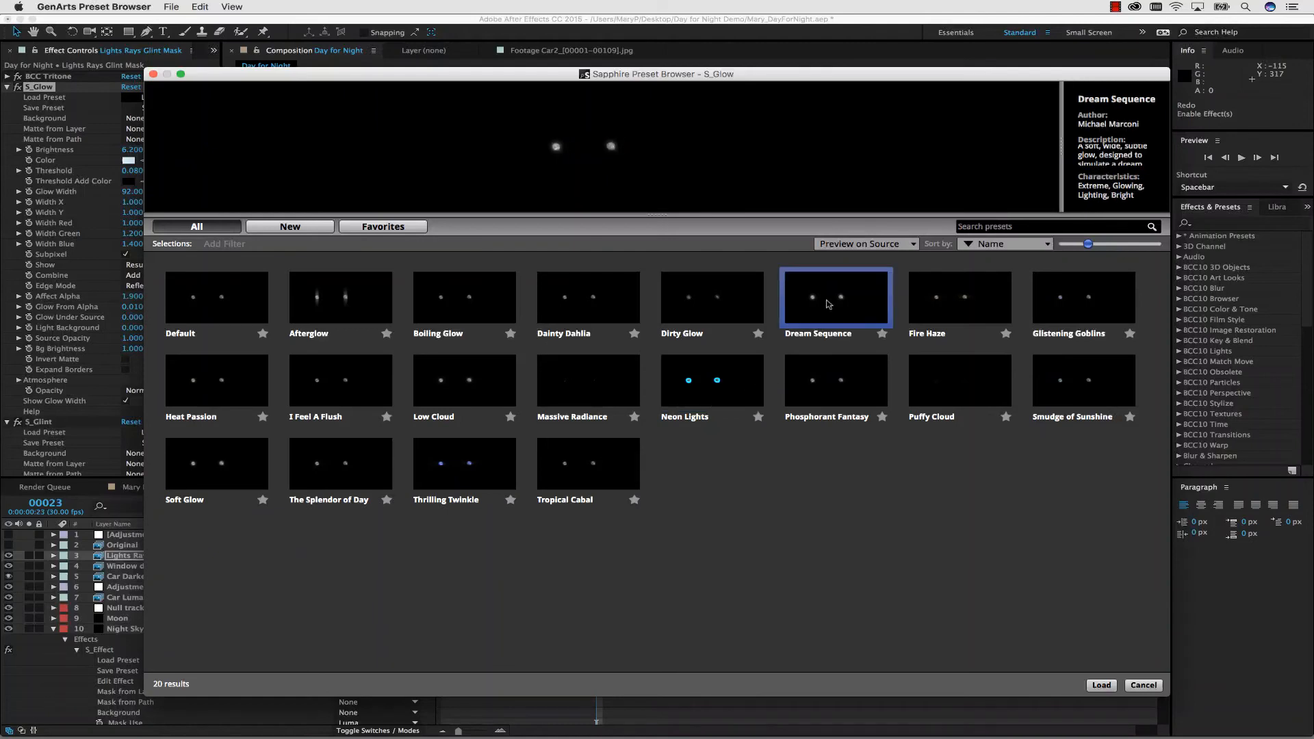
pyautogui.click(459, 394)
pyautogui.click(1037, 315)
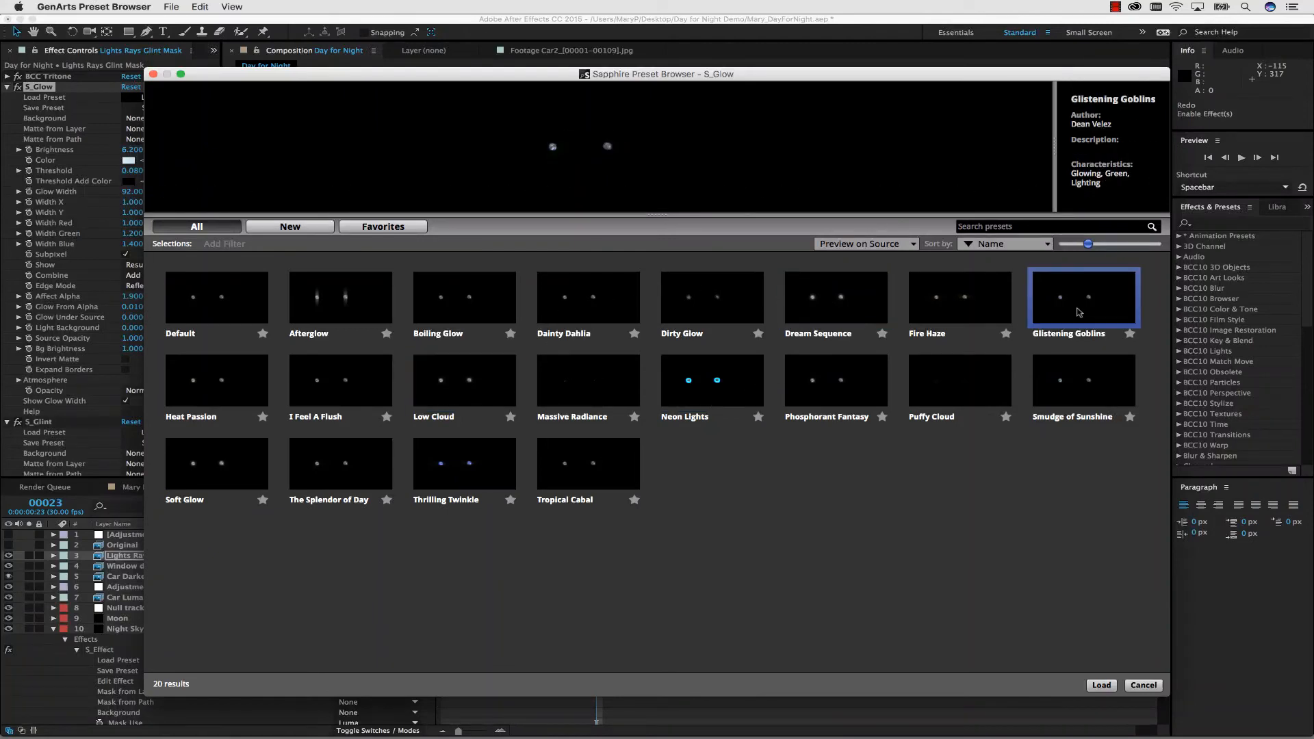
pyautogui.click(755, 298)
pyautogui.click(1063, 370)
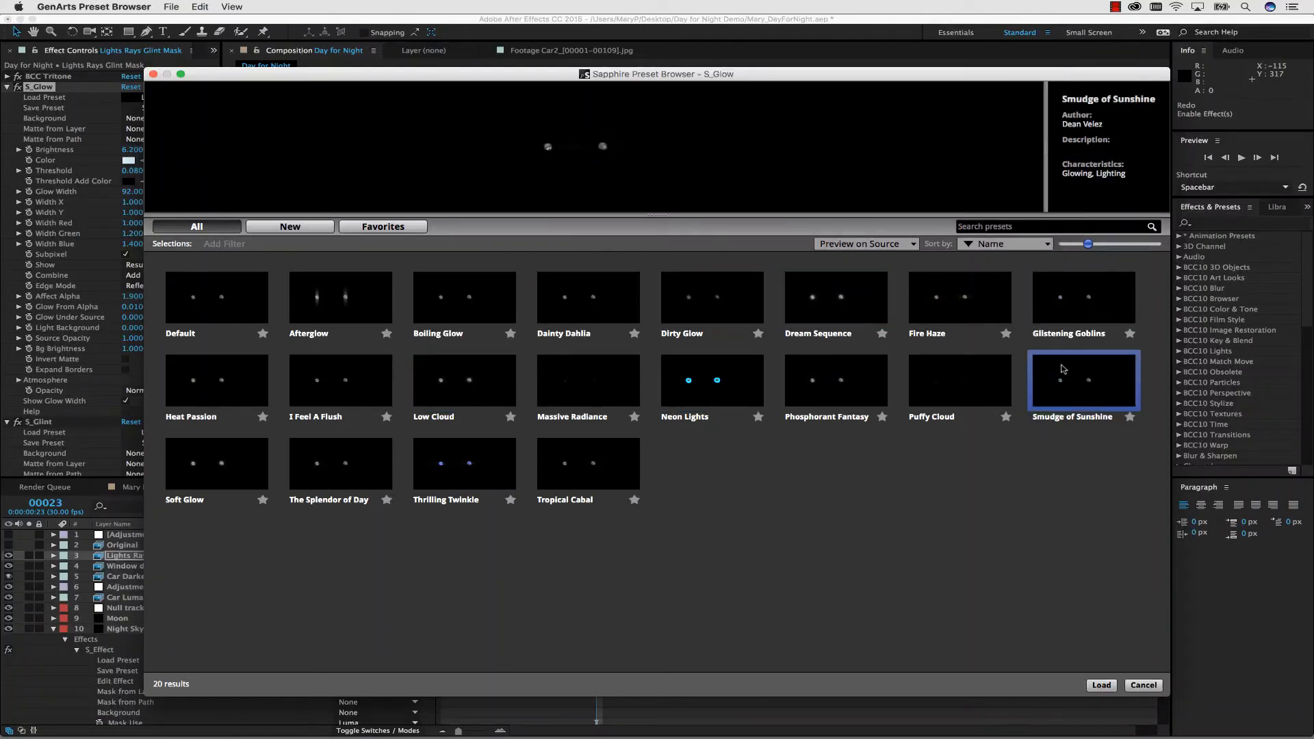
pyautogui.click(1102, 685)
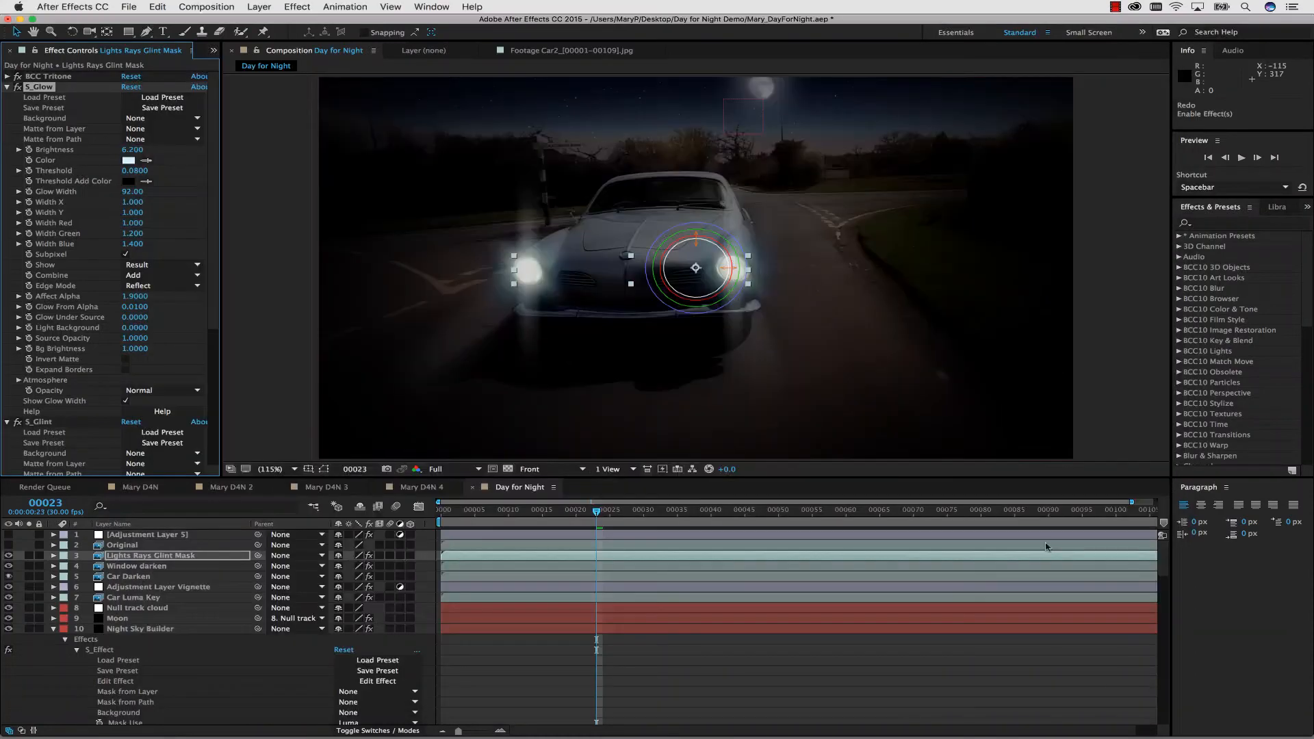
# Set the S_Glint brightness on the Lights Rays Glint Mask layer to 0.420.
pyautogui.click(53, 423)
pyautogui.scroll(-5, 22, 250)
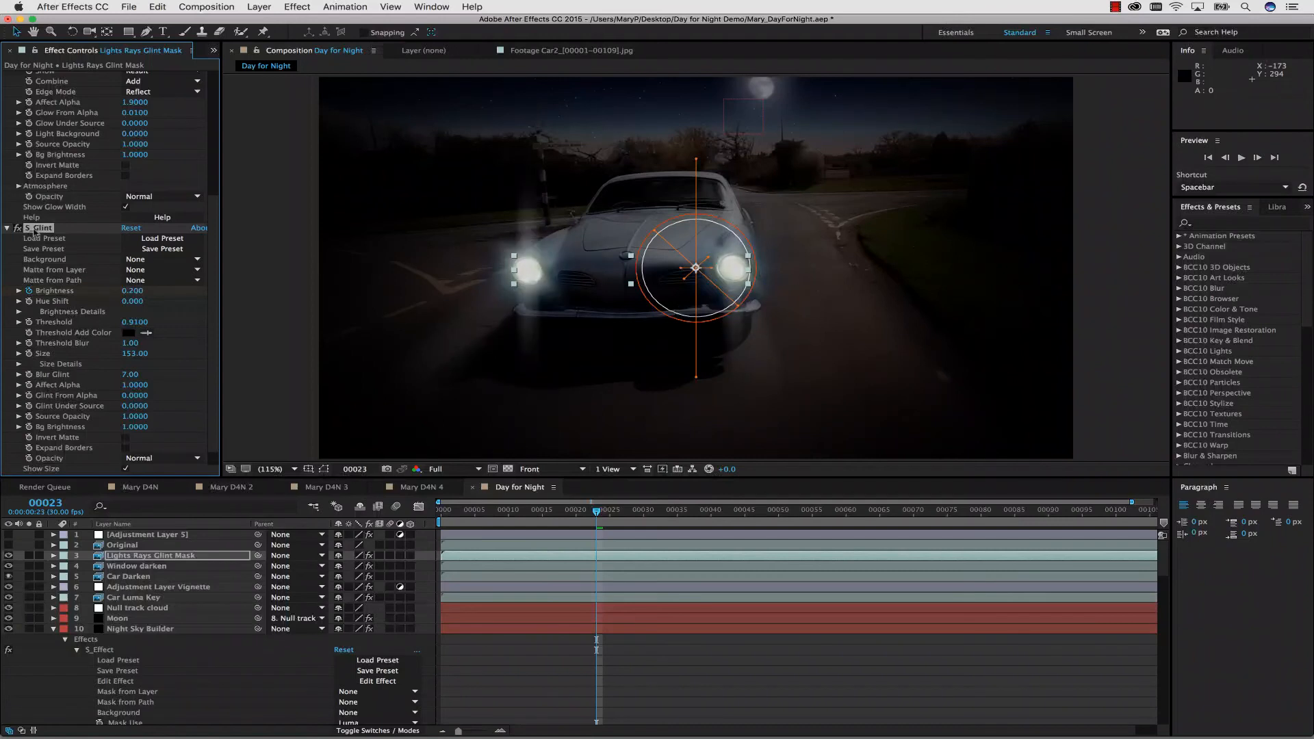
pyautogui.moveTo(131, 291); pyautogui.dragTo(146, 291)
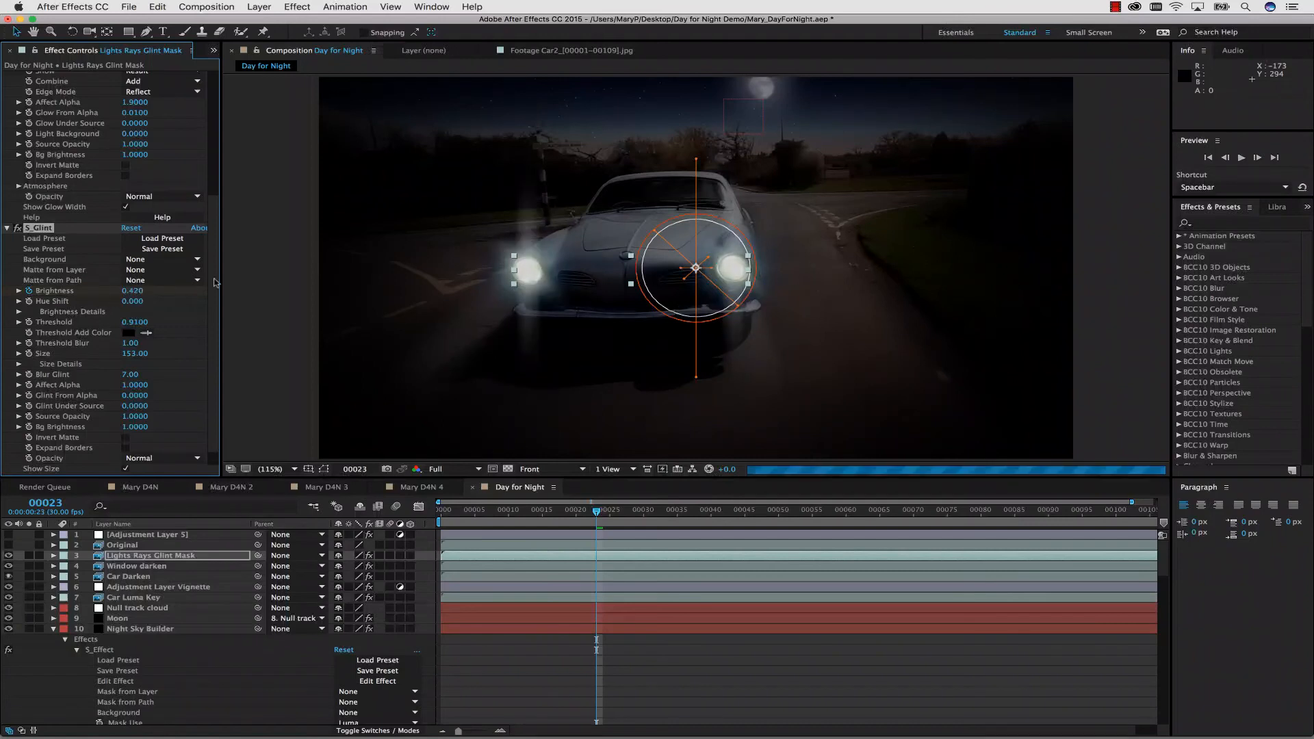
# Preview the S_Glint presets, try Realistic Glint 1 on the headlights and undo the last change.
pyautogui.click(166, 239)
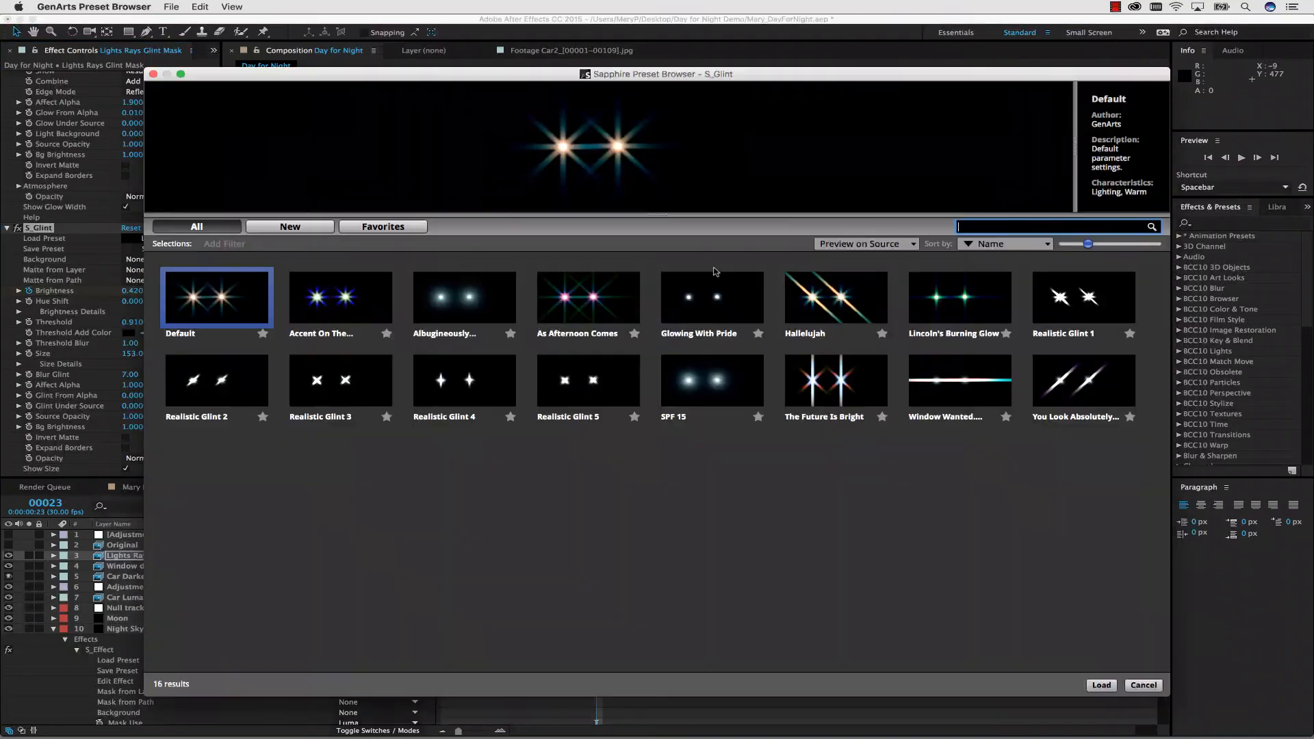
pyautogui.click(331, 298)
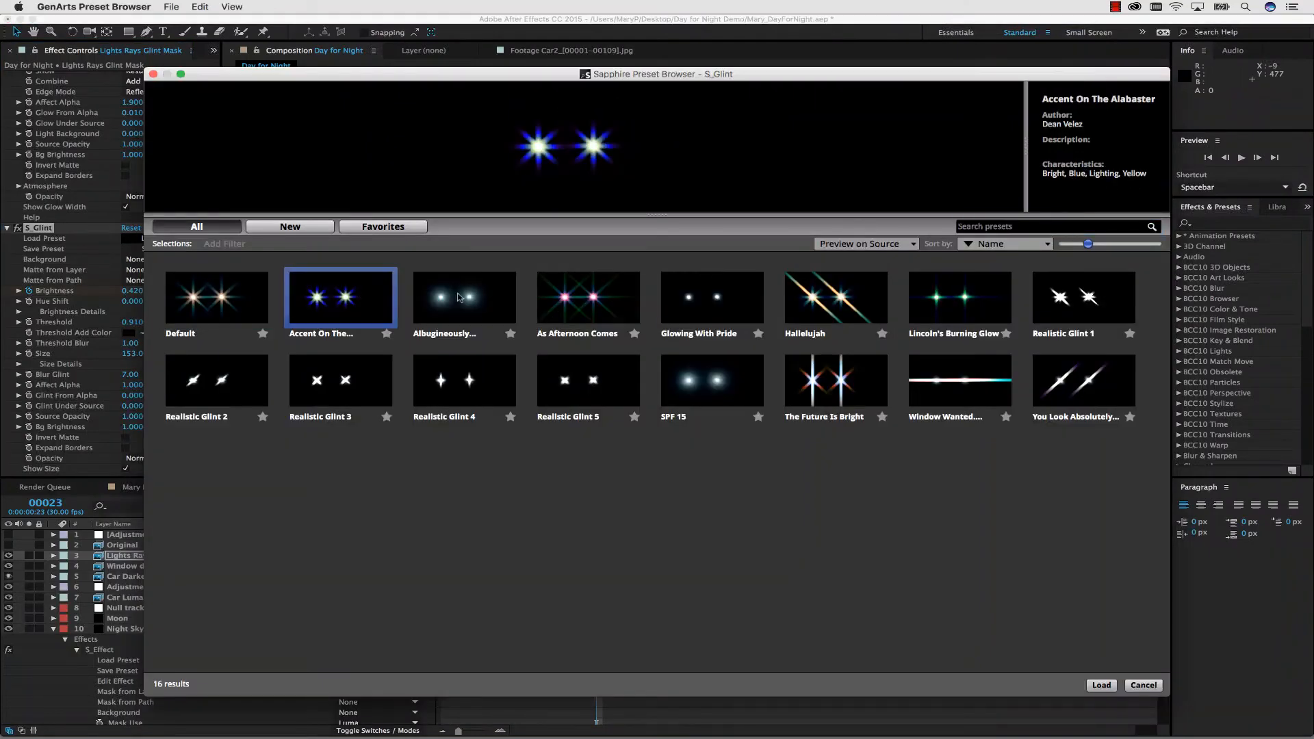
pyautogui.click(489, 300)
pyautogui.click(596, 301)
pyautogui.click(857, 309)
pyautogui.click(975, 304)
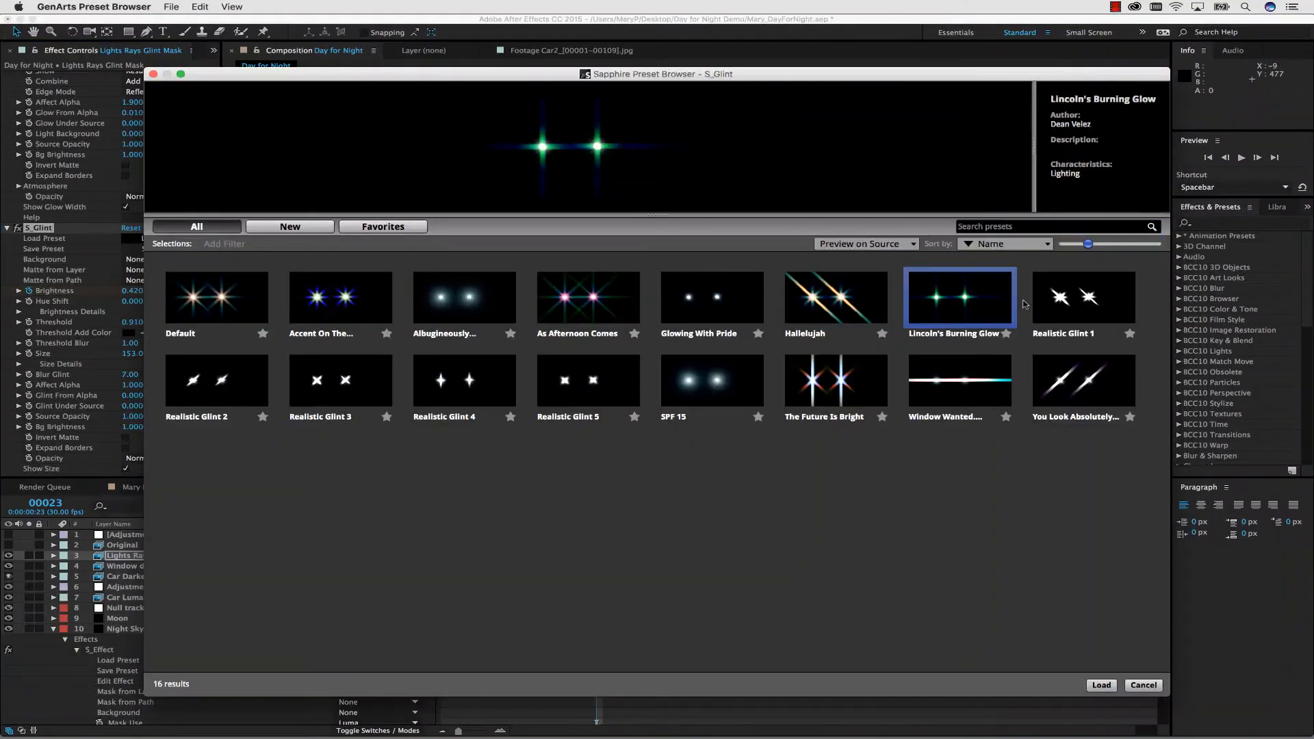
pyautogui.click(1098, 303)
pyautogui.click(1075, 376)
pyautogui.click(940, 372)
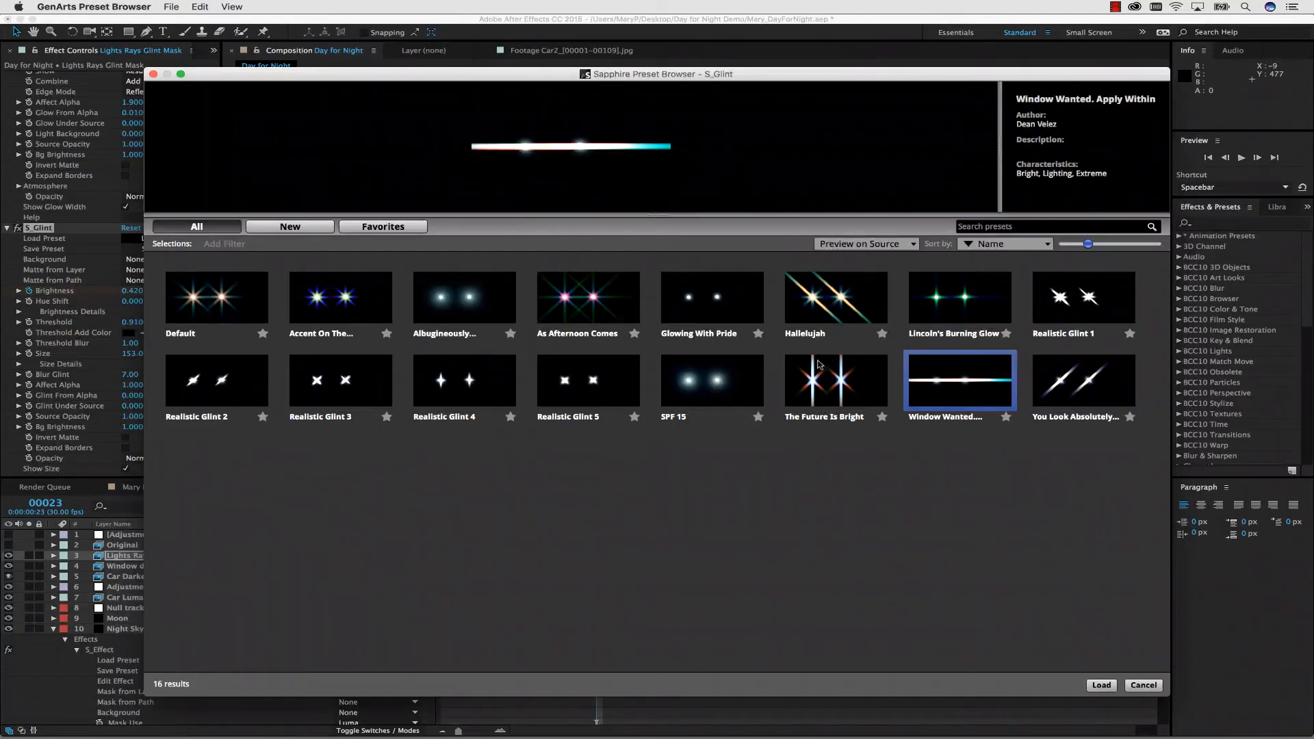
pyautogui.click(819, 366)
pyautogui.click(712, 380)
pyautogui.click(556, 380)
pyautogui.click(479, 382)
pyautogui.click(327, 385)
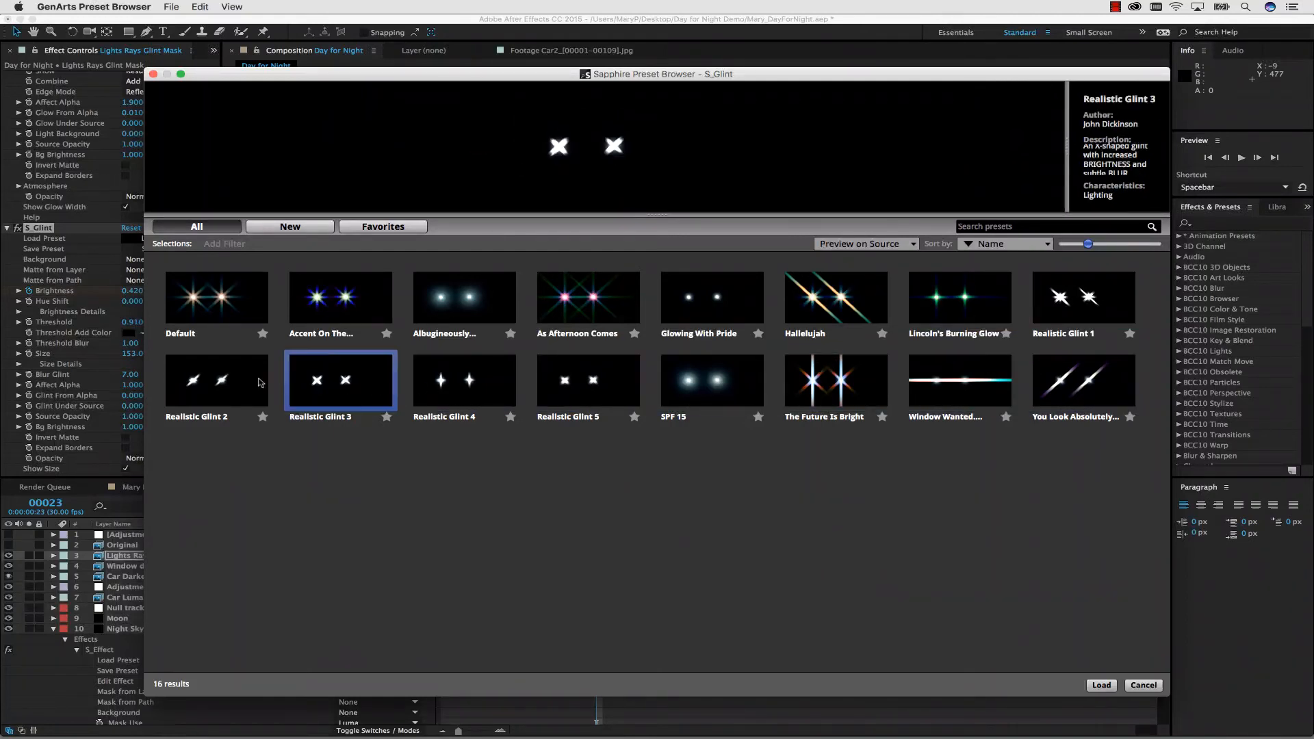
pyautogui.click(260, 383)
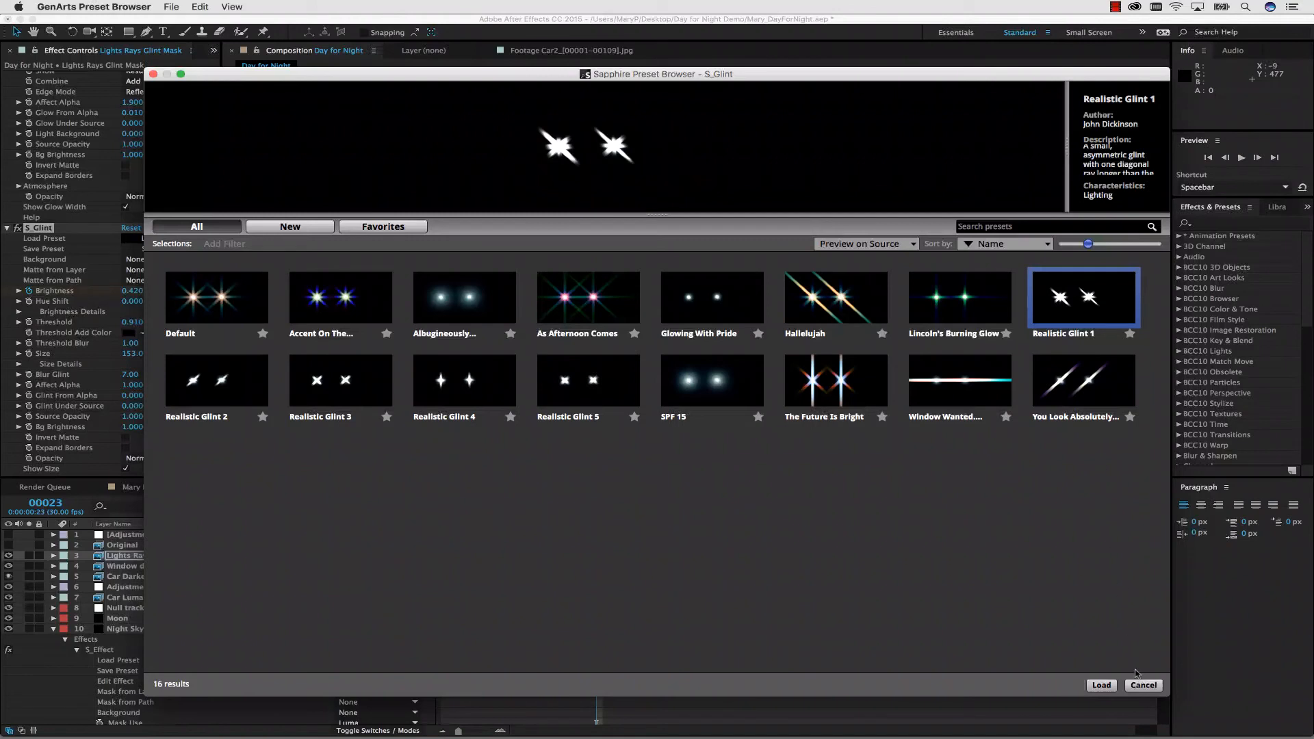
pyautogui.click(1102, 685)
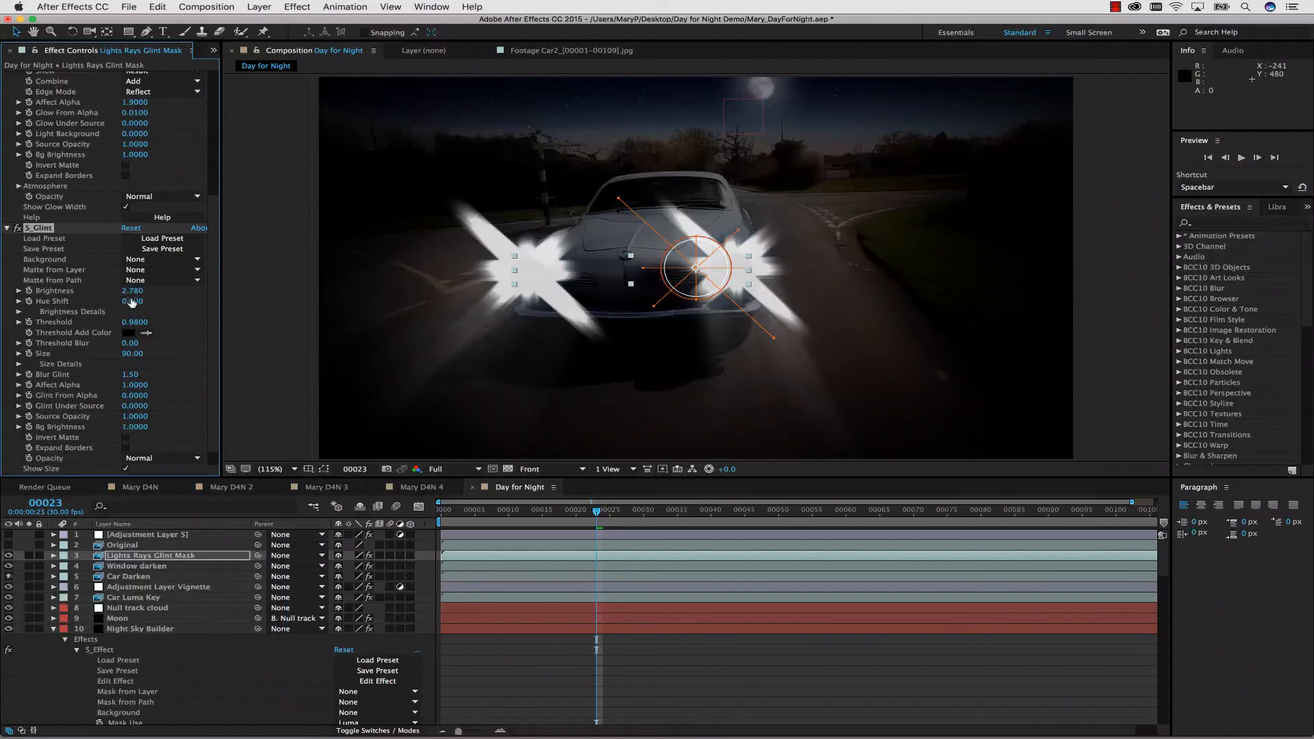
pyautogui.press('super+z')
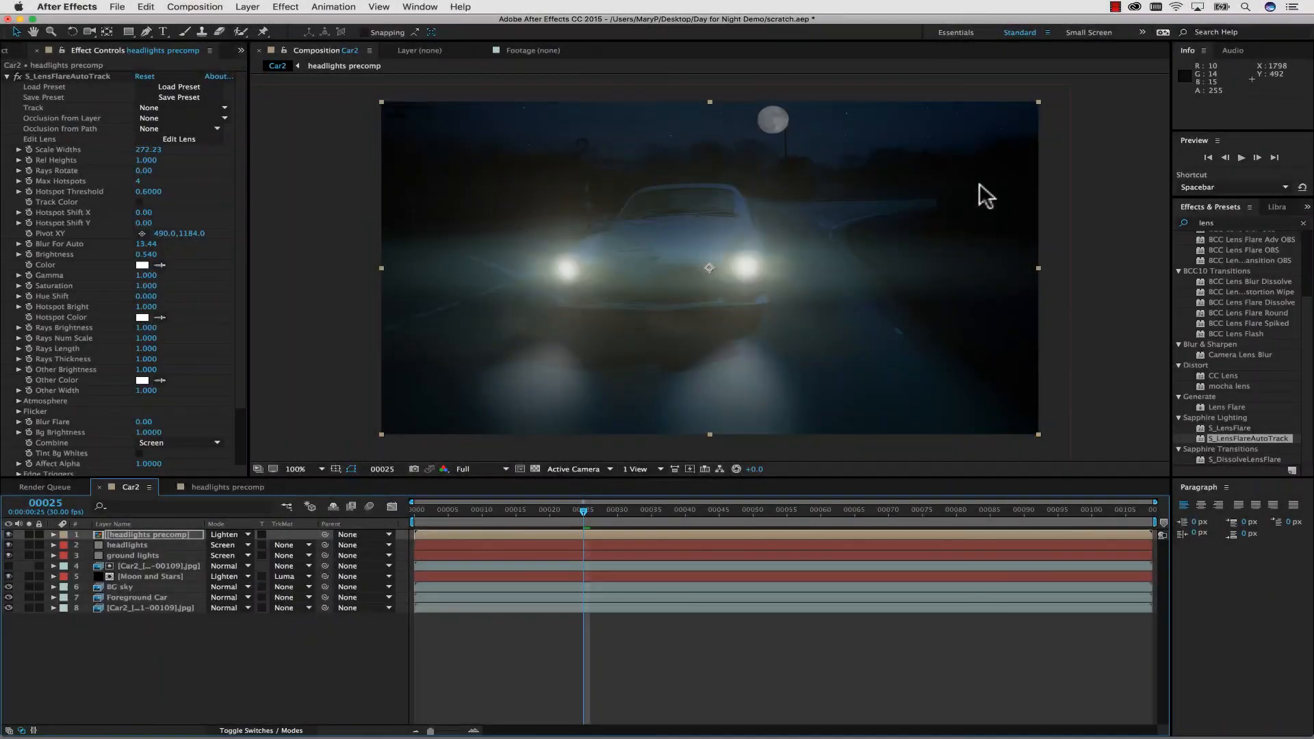
# Add a new adjustment layer above the headlights precomp in the Car2 composition.
pyautogui.click(248, 7)
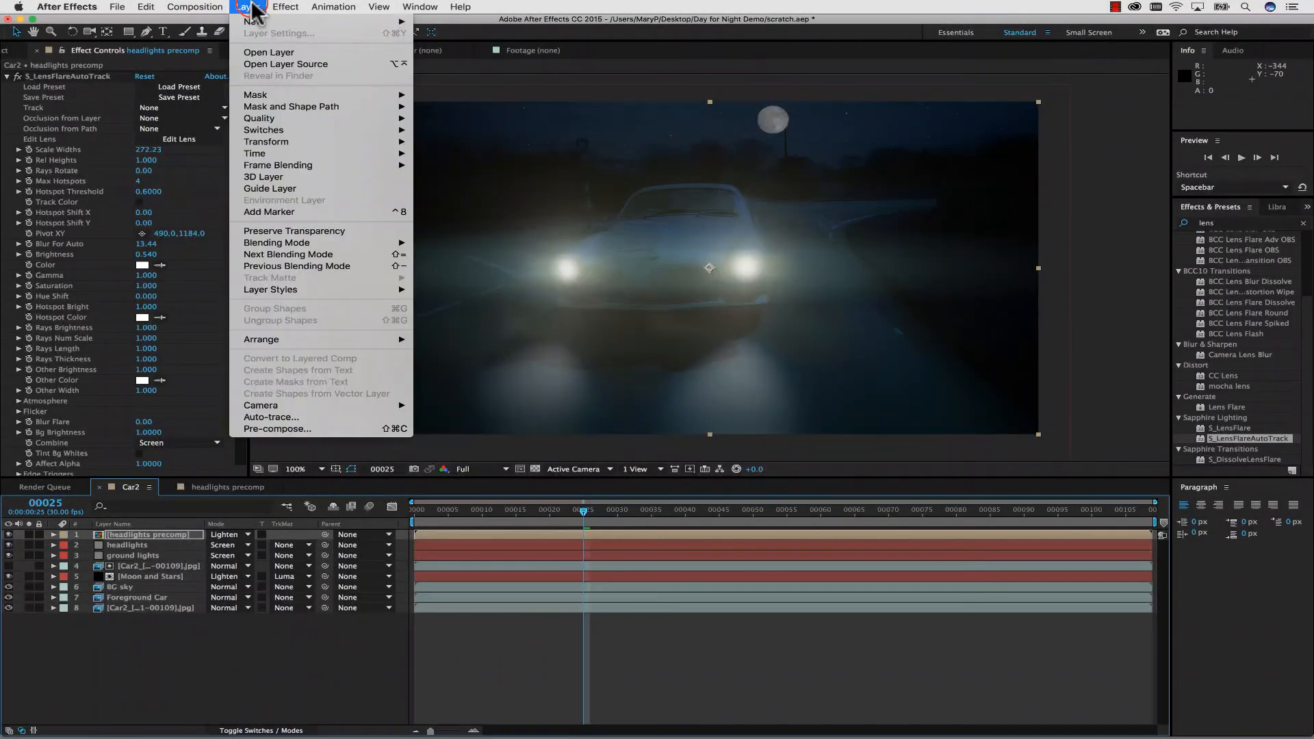
pyautogui.moveTo(260, 21)
pyautogui.click(442, 93)
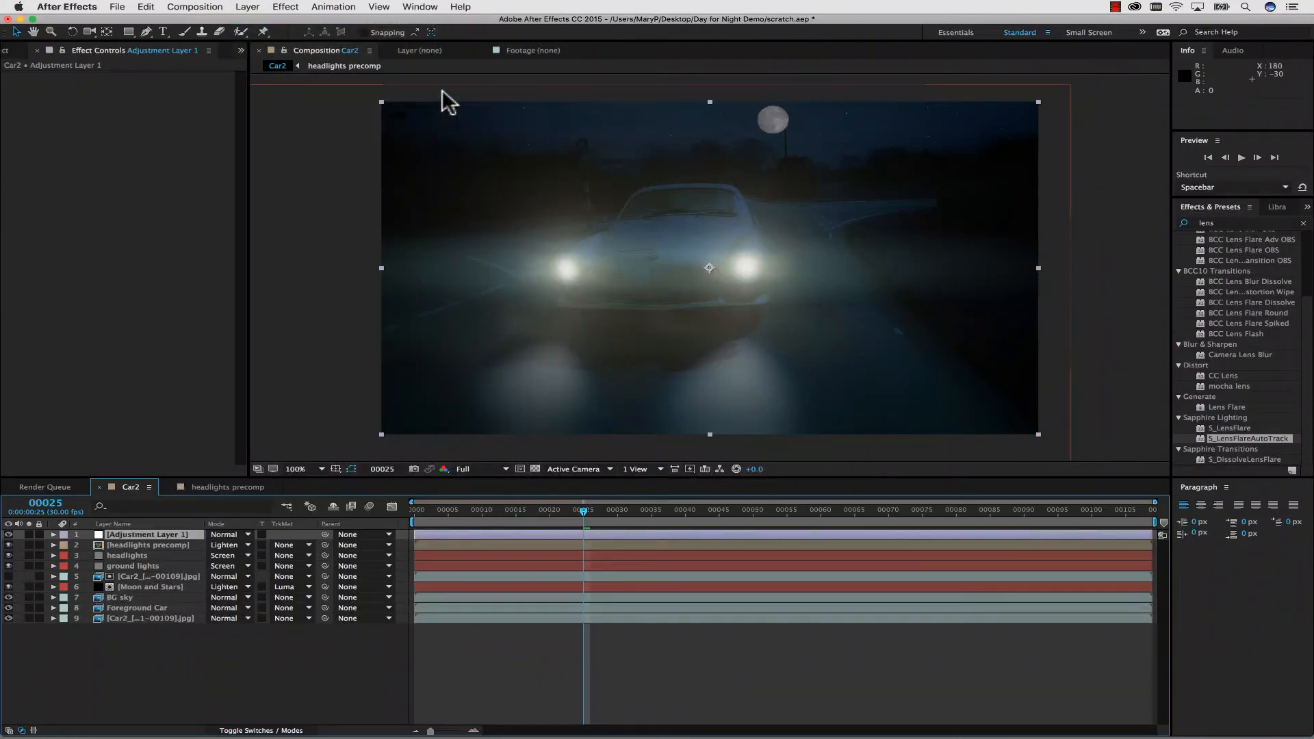
# Search the effects for "vig" and apply S_Vignette to the adjustment layer.
pyautogui.moveTo(1228, 224); pyautogui.dragTo(1188, 225)
pyautogui.write('big')
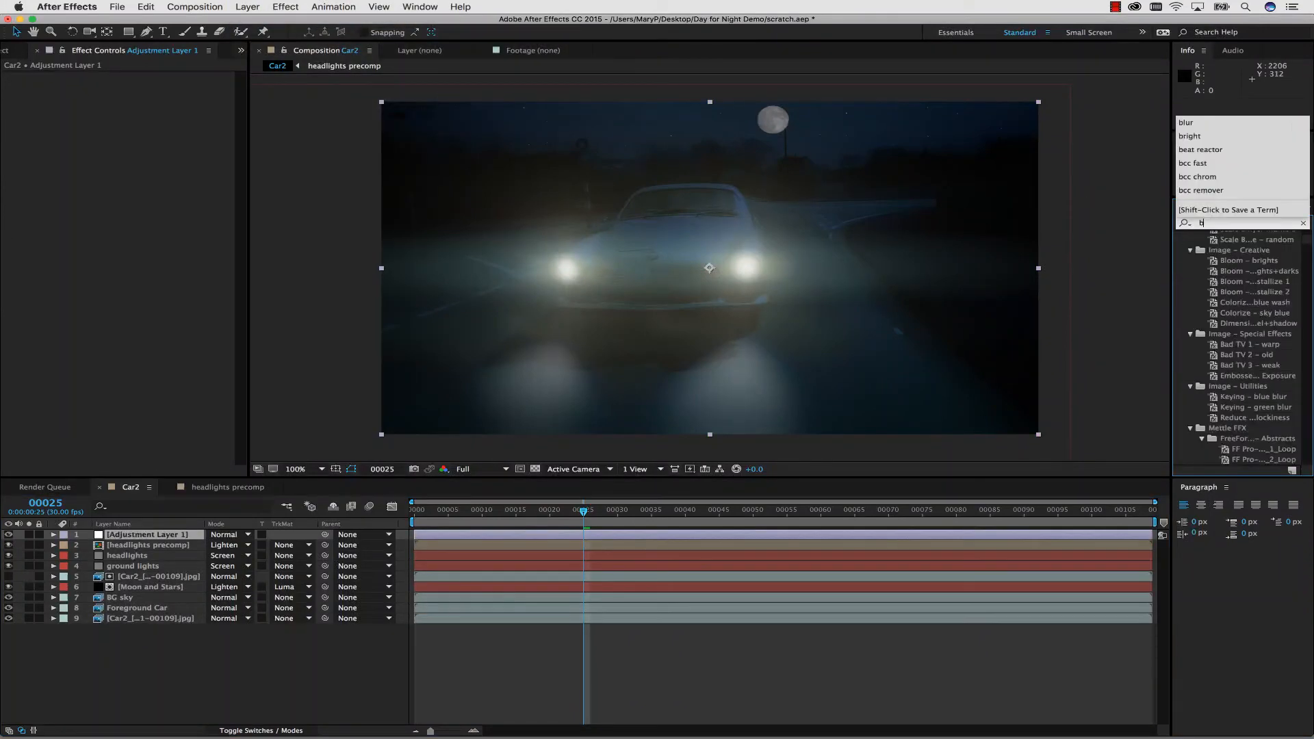
pyautogui.press('BackSpace')
pyautogui.press('BackSpace')
pyautogui.press('BackSpace')
pyautogui.write('vig')
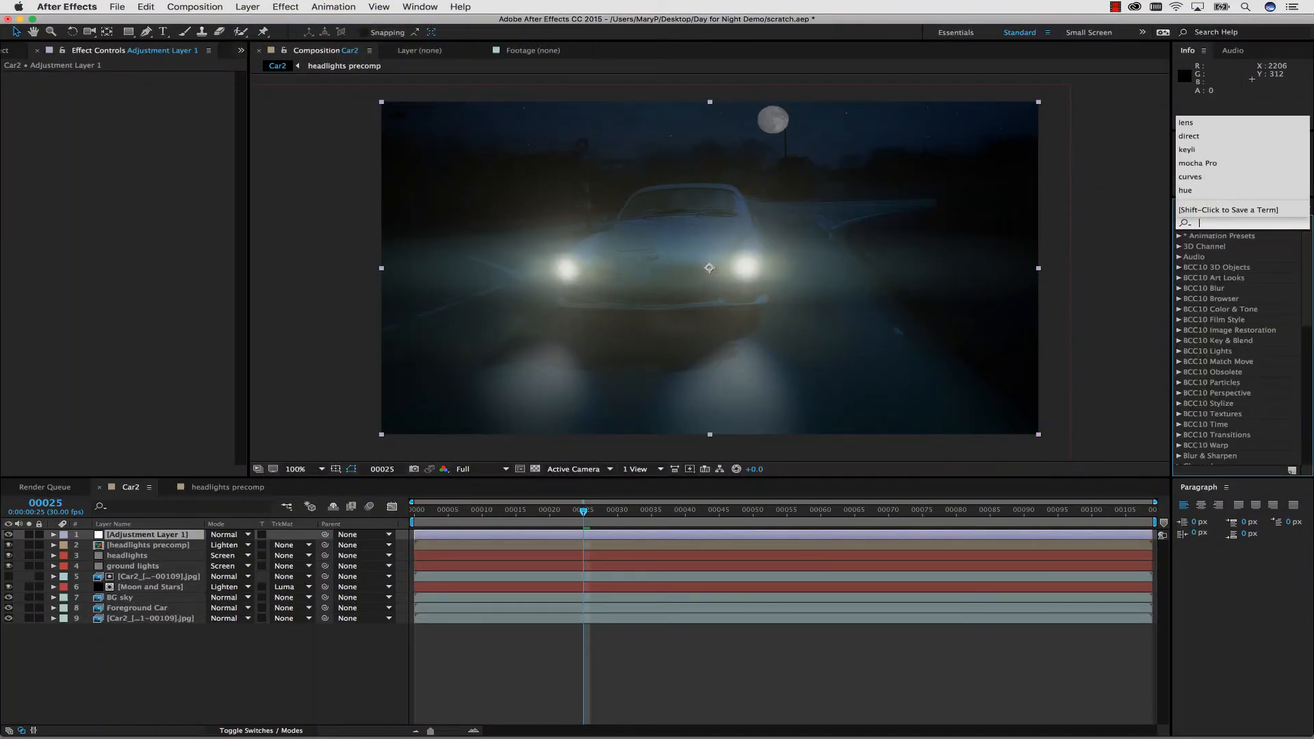
pyautogui.moveTo(1225, 319); pyautogui.dragTo(159, 531)
pyautogui.click(293, 343)
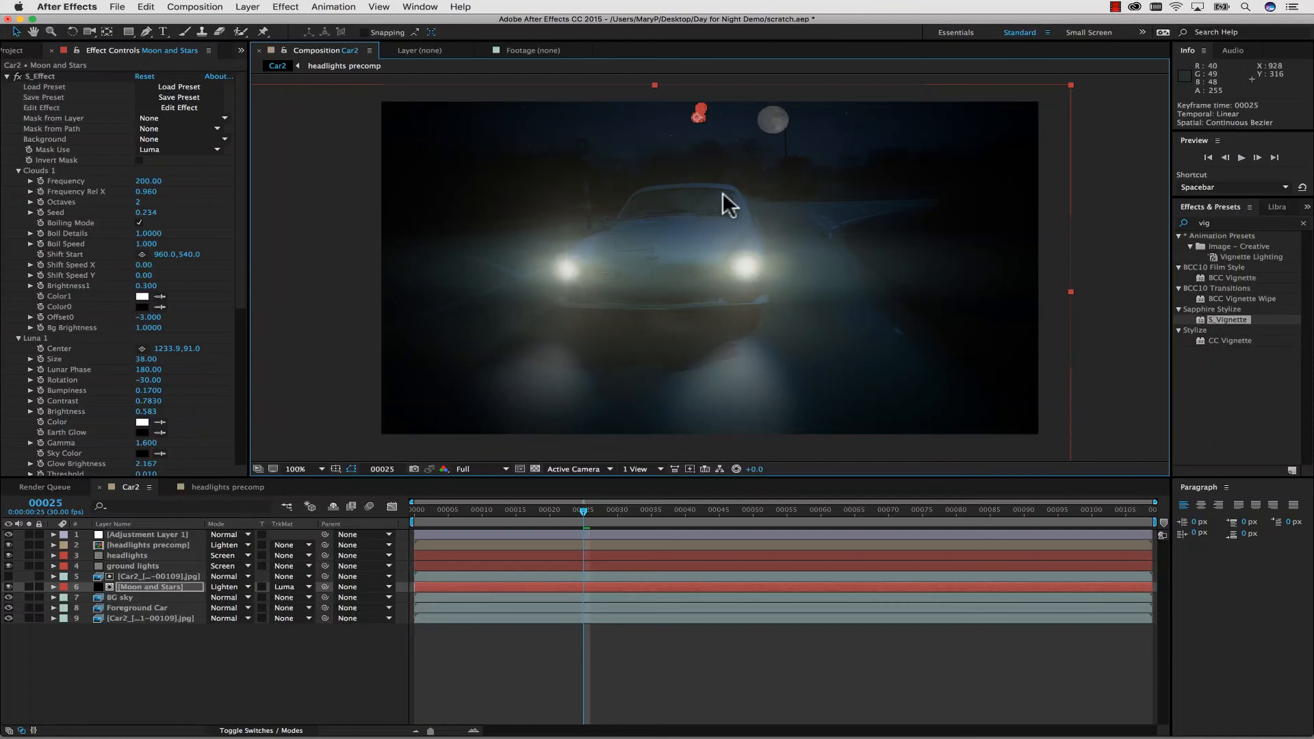
# Duplicate the BG sky layer and move the copy above all other layers in Car2.
pyautogui.click(135, 651)
pyautogui.click(122, 597)
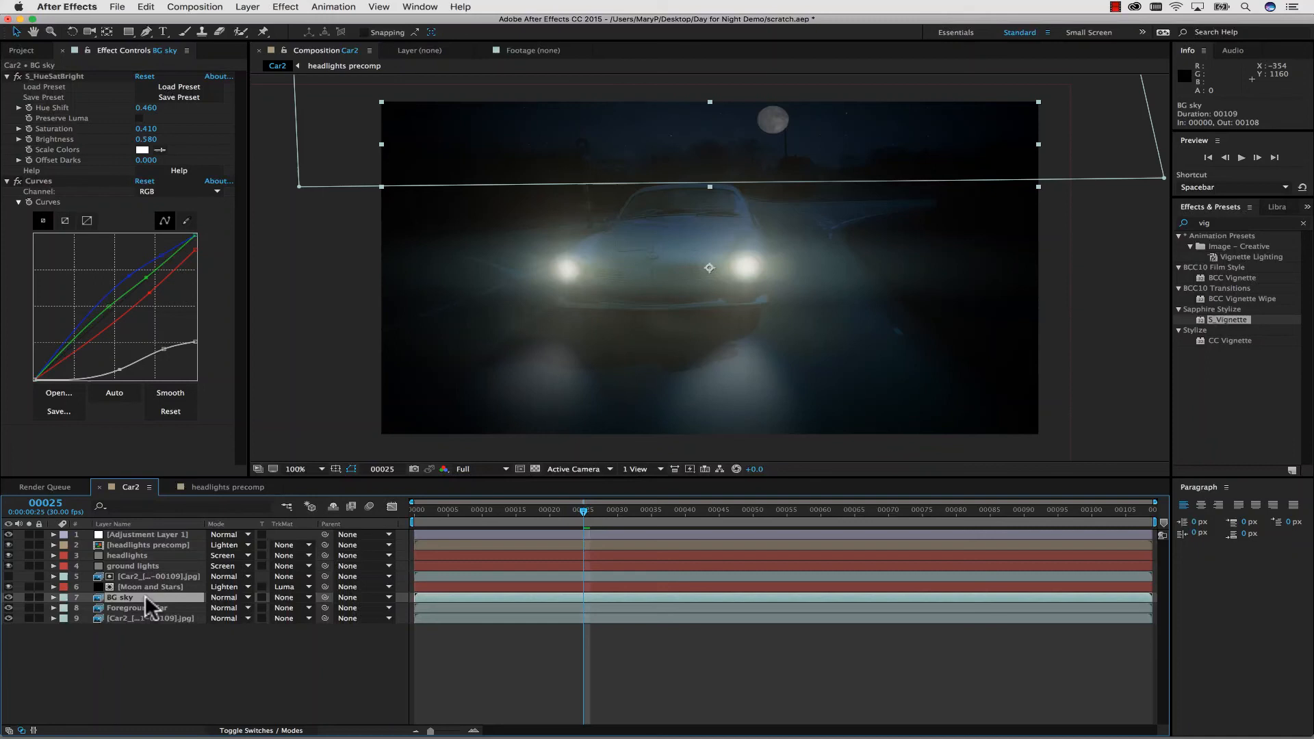
pyautogui.press('super+d')
pyautogui.moveTo(141, 591); pyautogui.dragTo(147, 488)
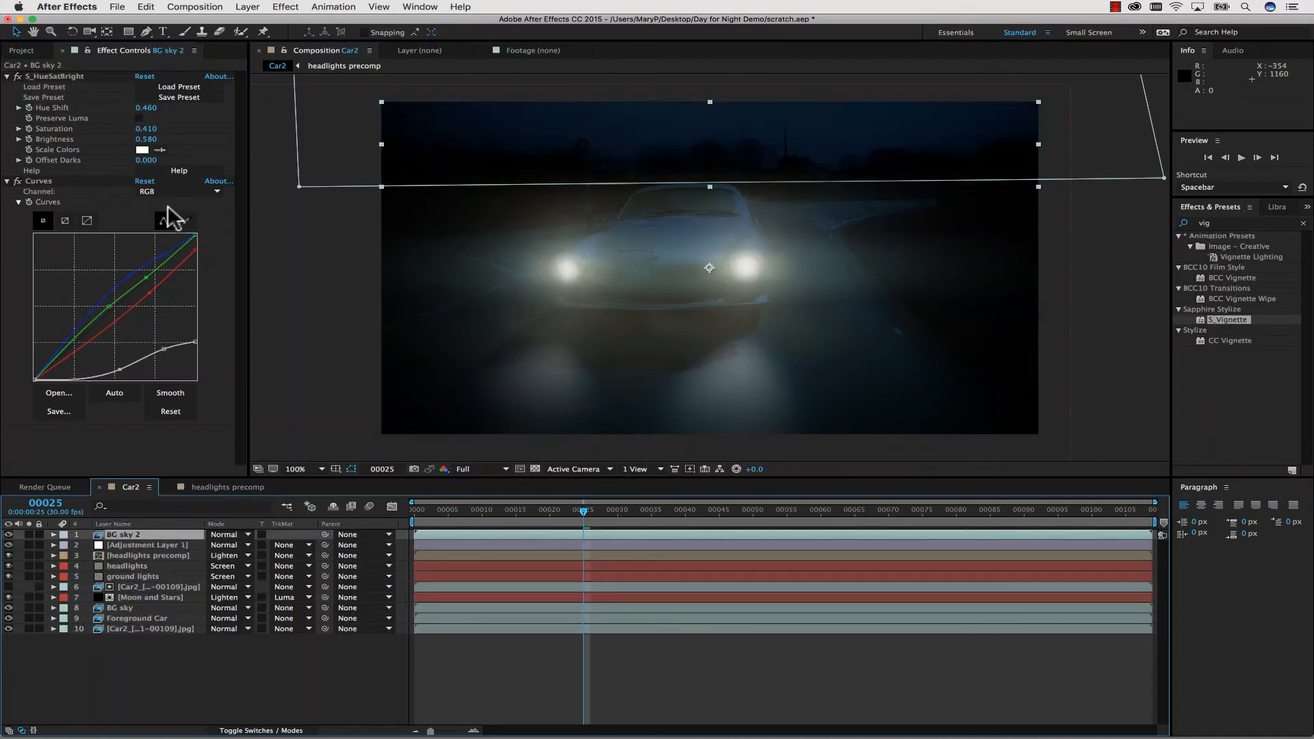
# Delete Mask 1 from the duplicated sky layer.
pyautogui.click(53, 534)
pyautogui.click(65, 544)
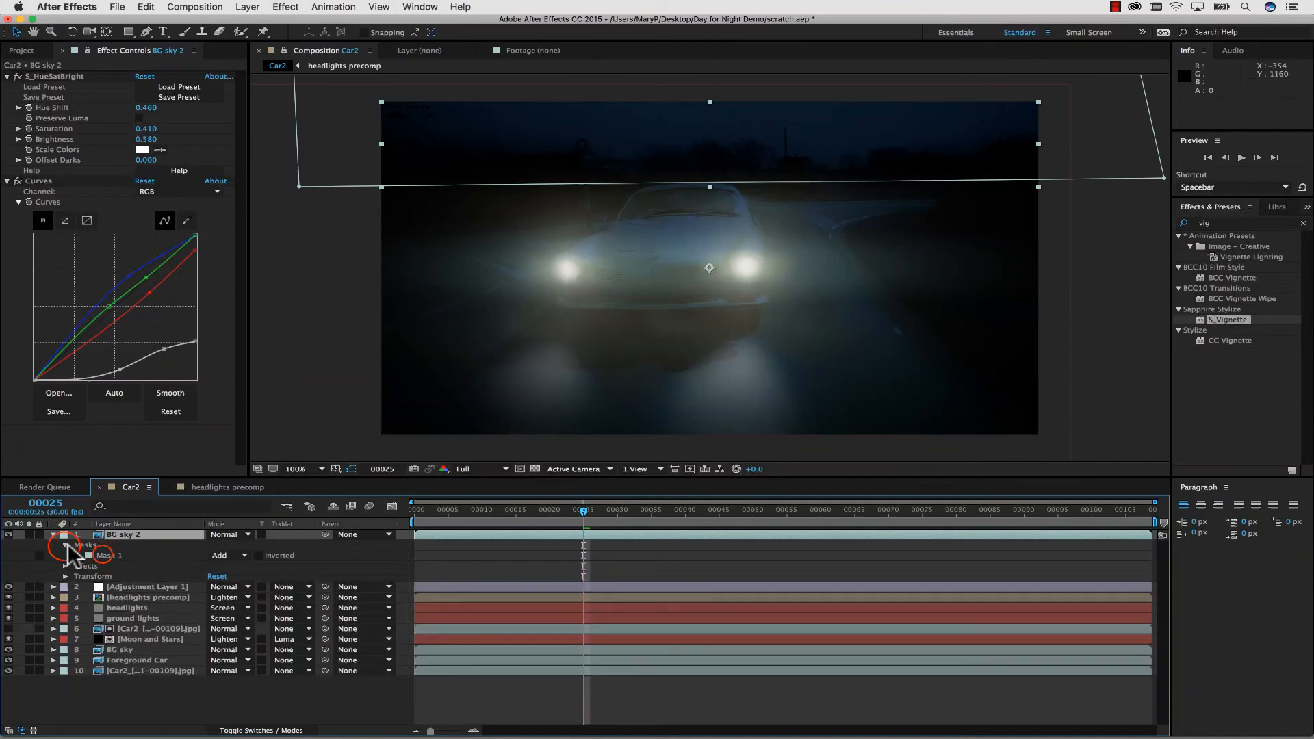
pyautogui.click(96, 555)
pyautogui.press('Delete')
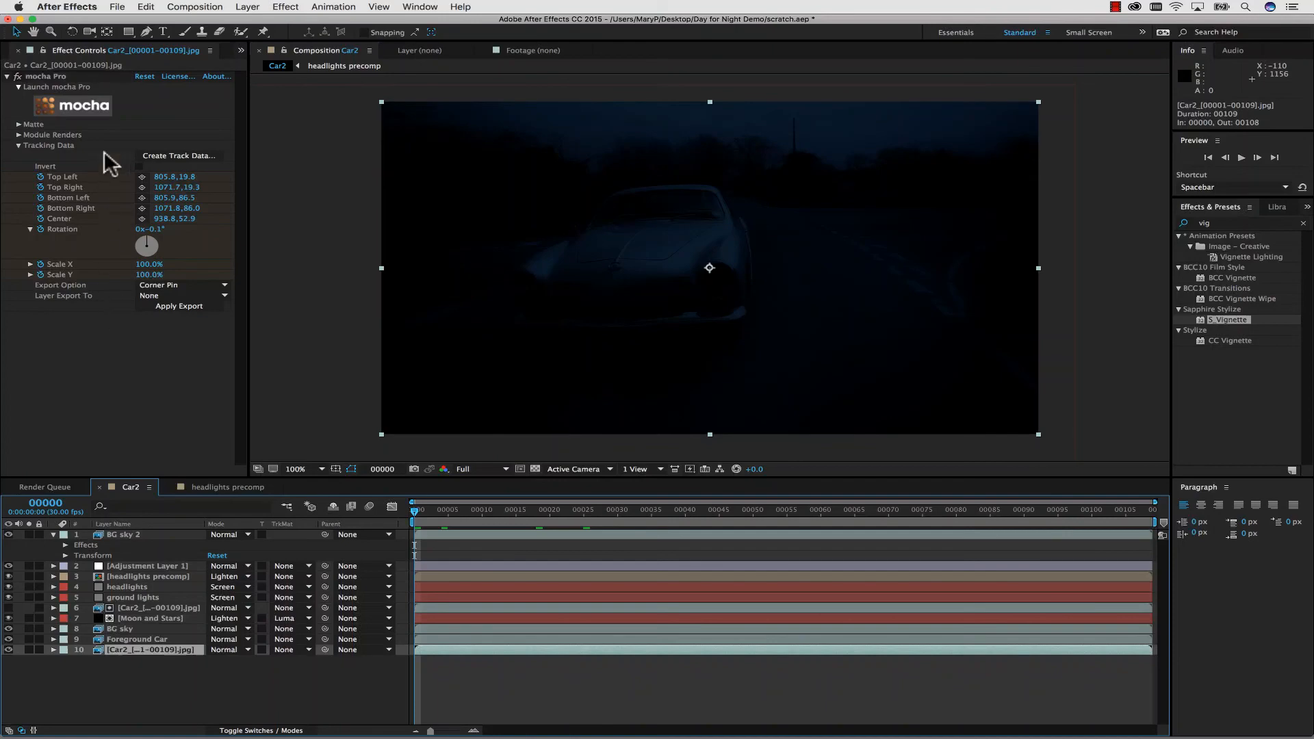
# Copy the windshield layer's shape data from mocha Pro to the clipboard in mocha shape data for AE format.
pyautogui.click(98, 107)
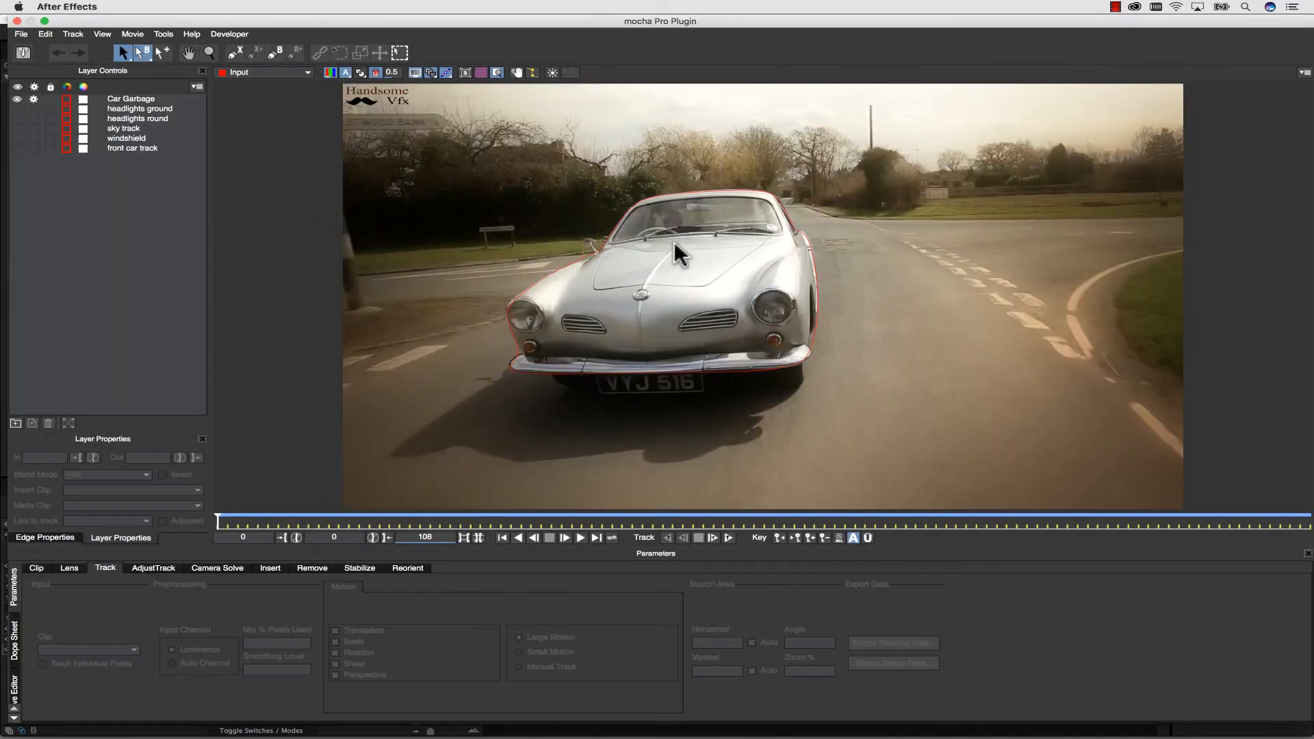
pyautogui.click(127, 138)
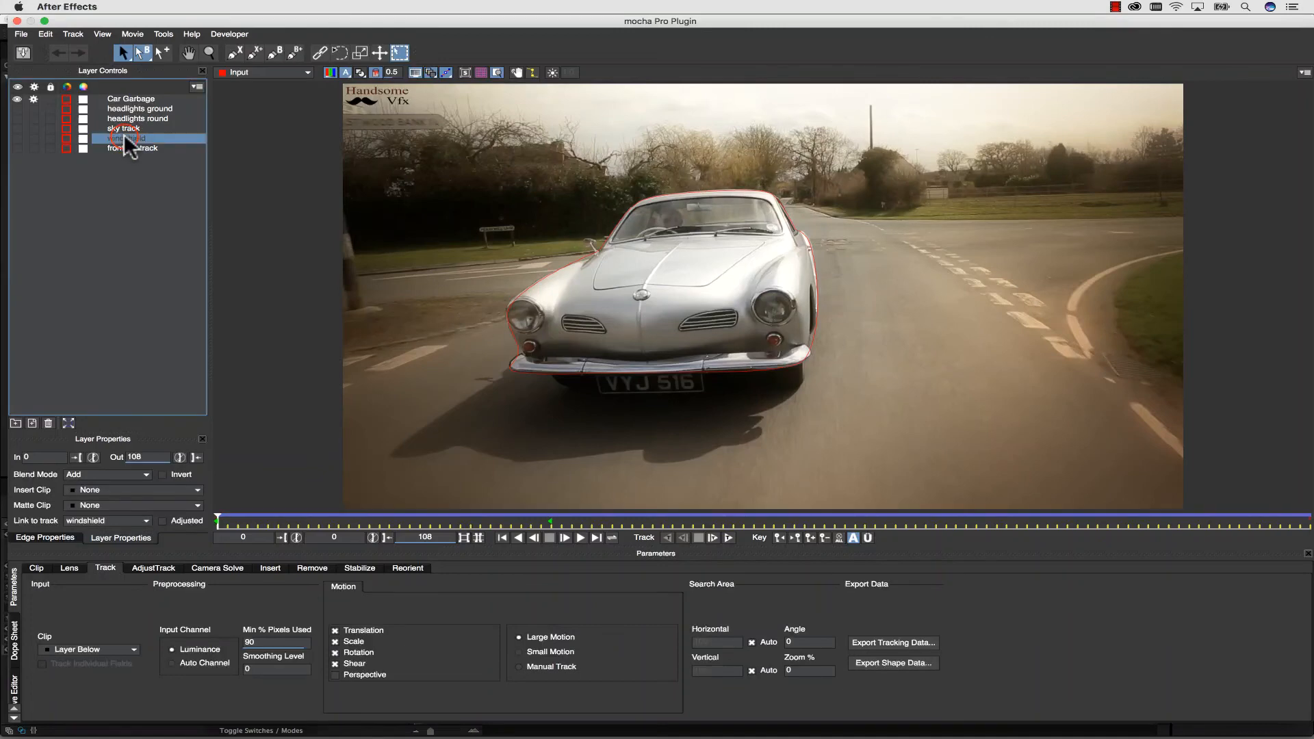
pyautogui.click(878, 662)
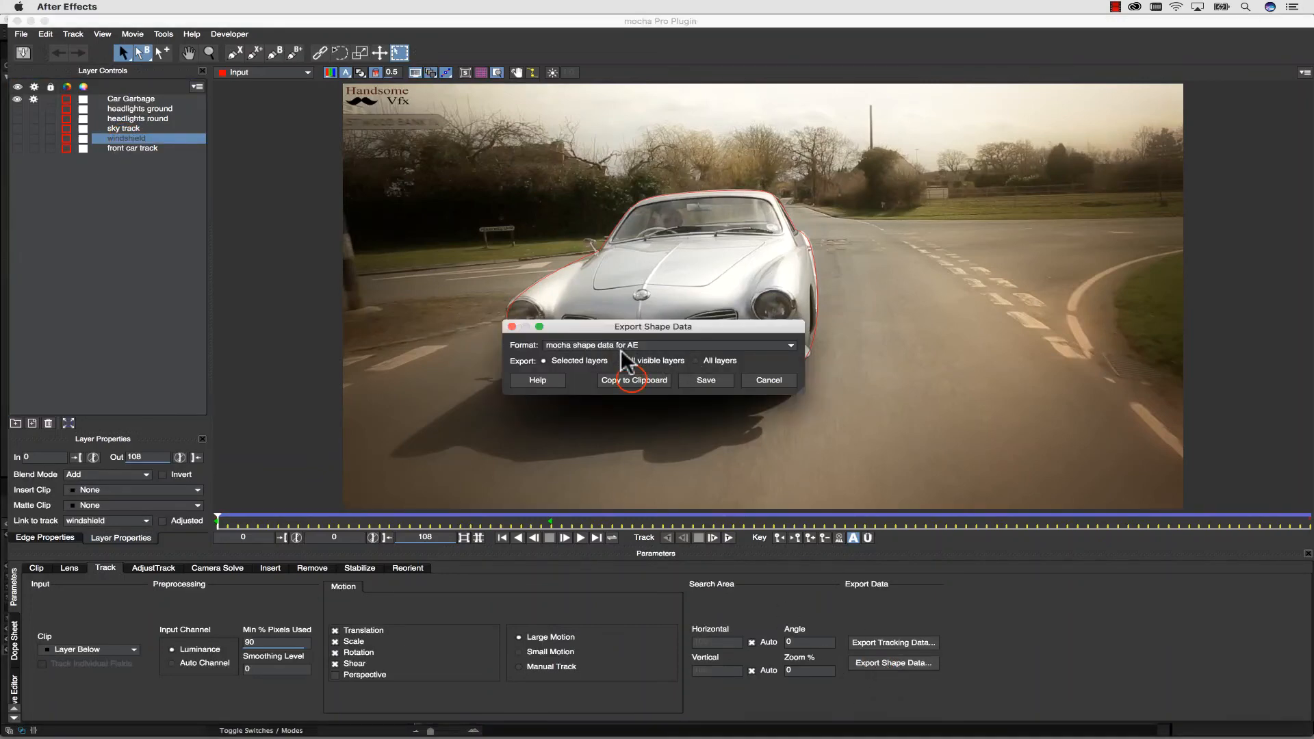
pyautogui.click(635, 381)
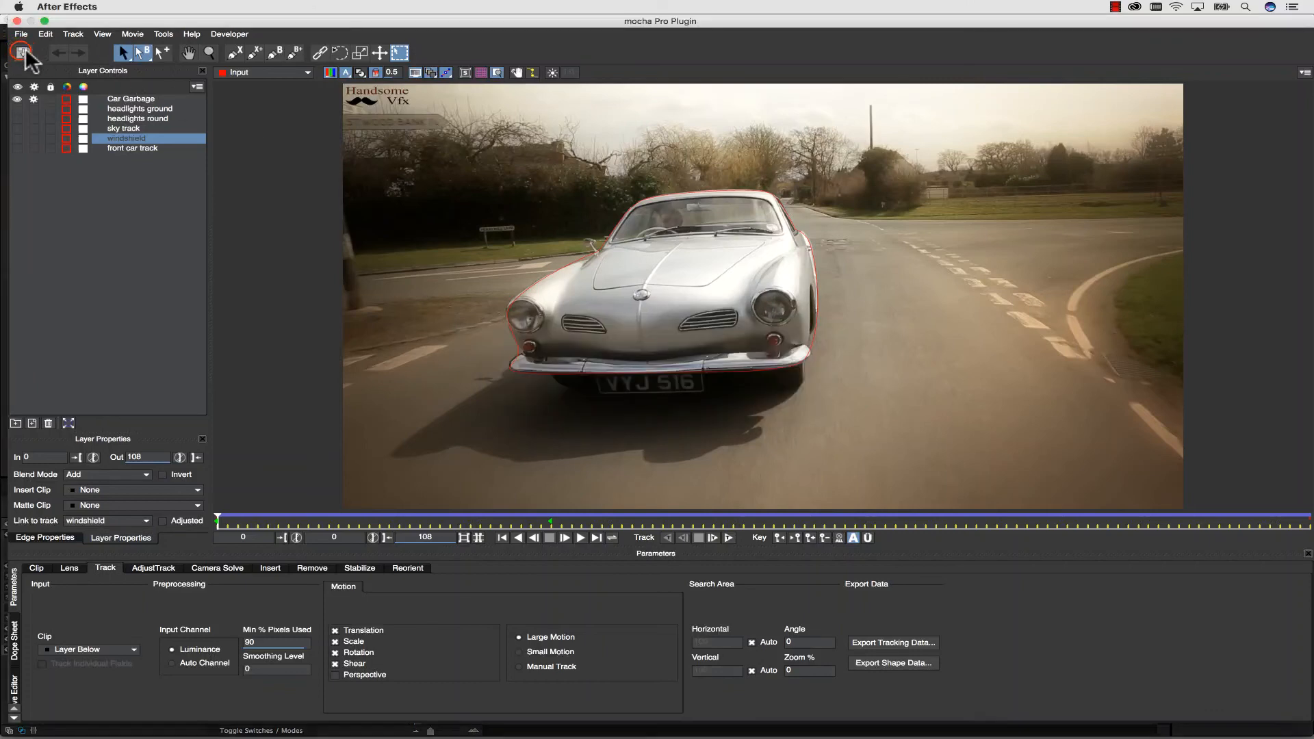
pyautogui.click(16, 21)
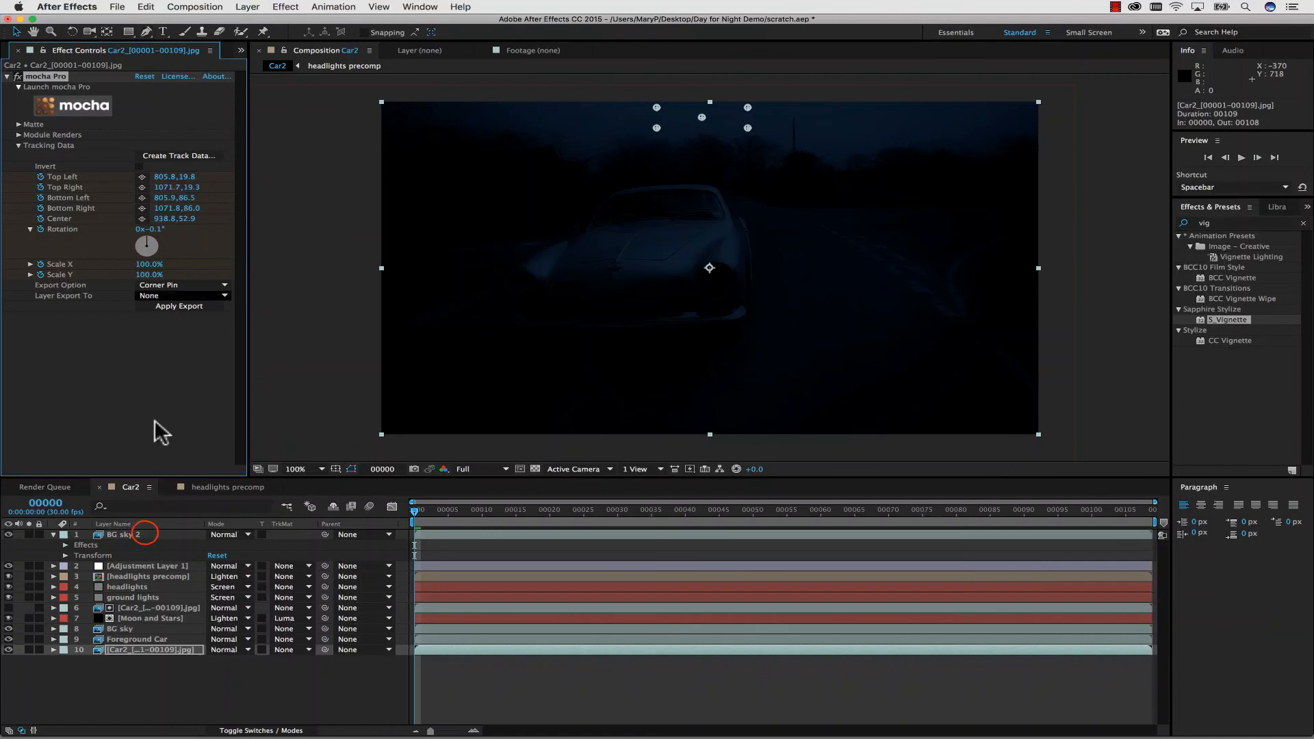
# Paste the copied windshield shape as a mocha mask onto the BG sky 2 layer.
pyautogui.click(145, 535)
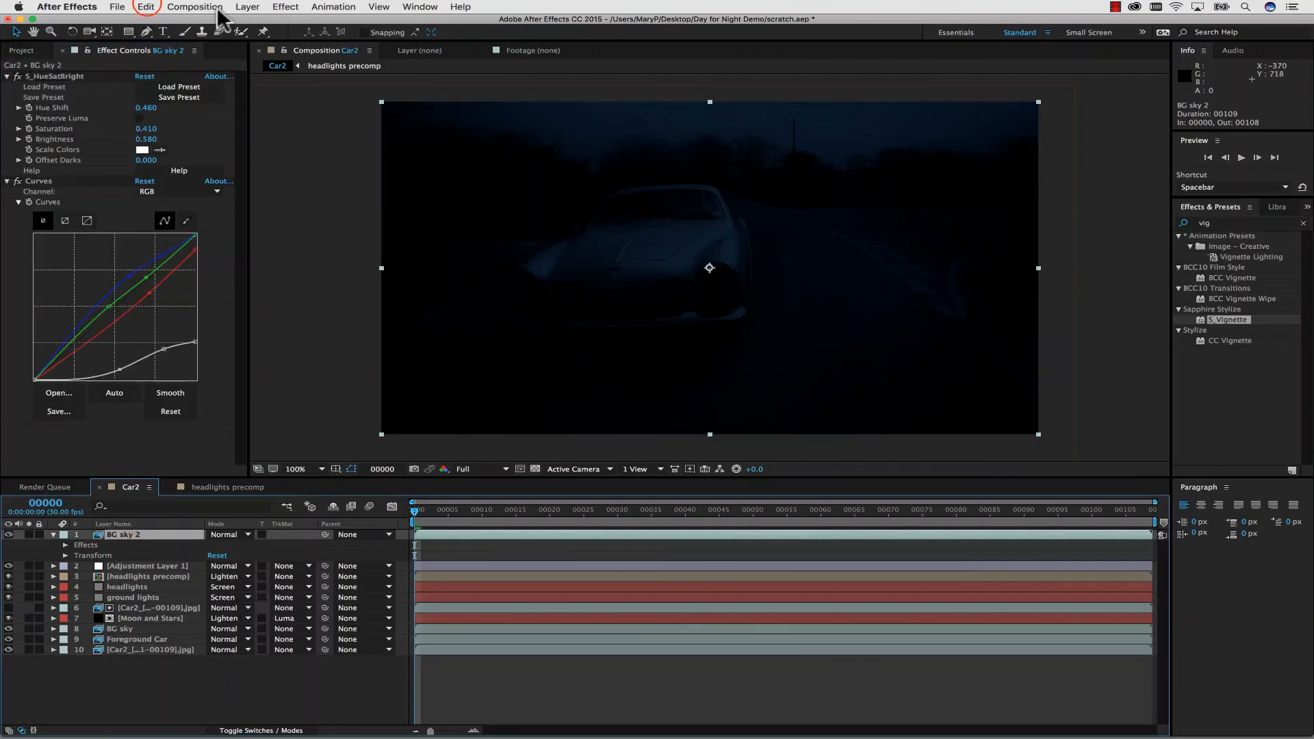
pyautogui.click(146, 7)
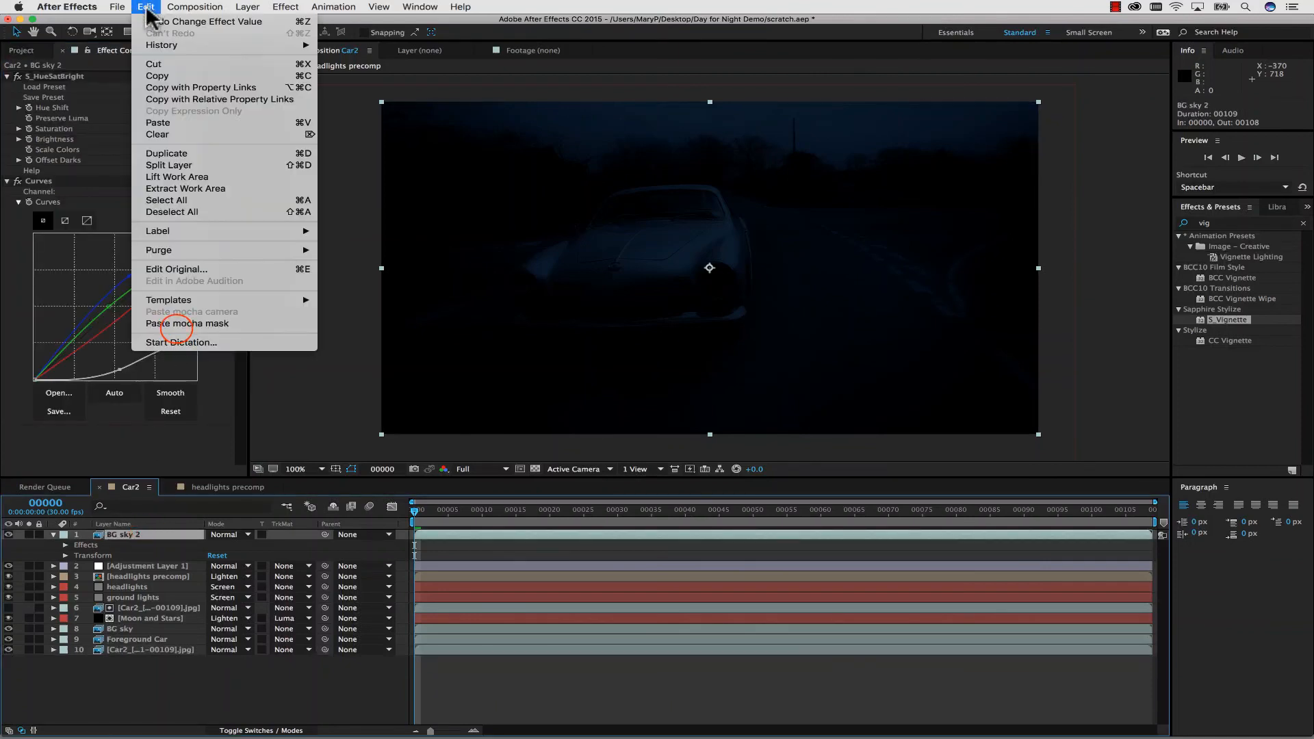
pyautogui.click(175, 323)
# Set the windshield mask's feather to 3 pixels.
pyautogui.click(77, 555)
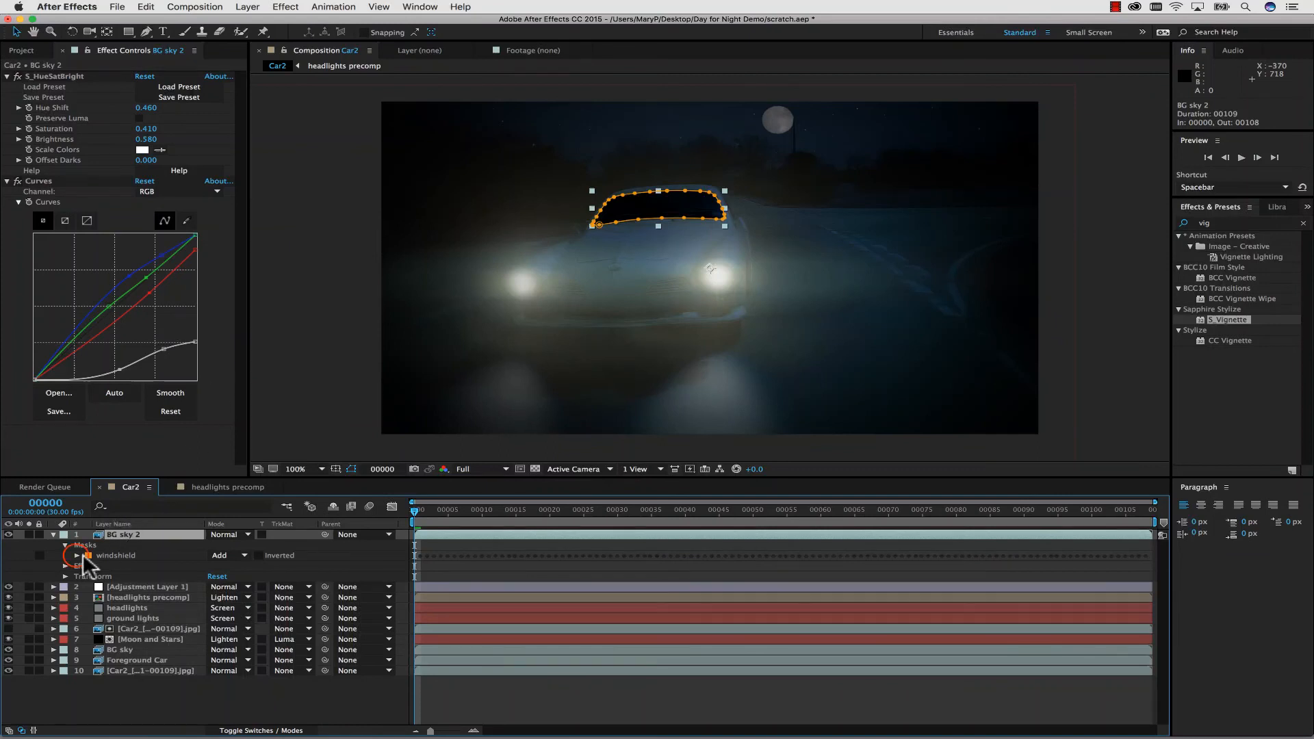
pyautogui.click(226, 576)
pyautogui.write('3')
pyautogui.click(331, 579)
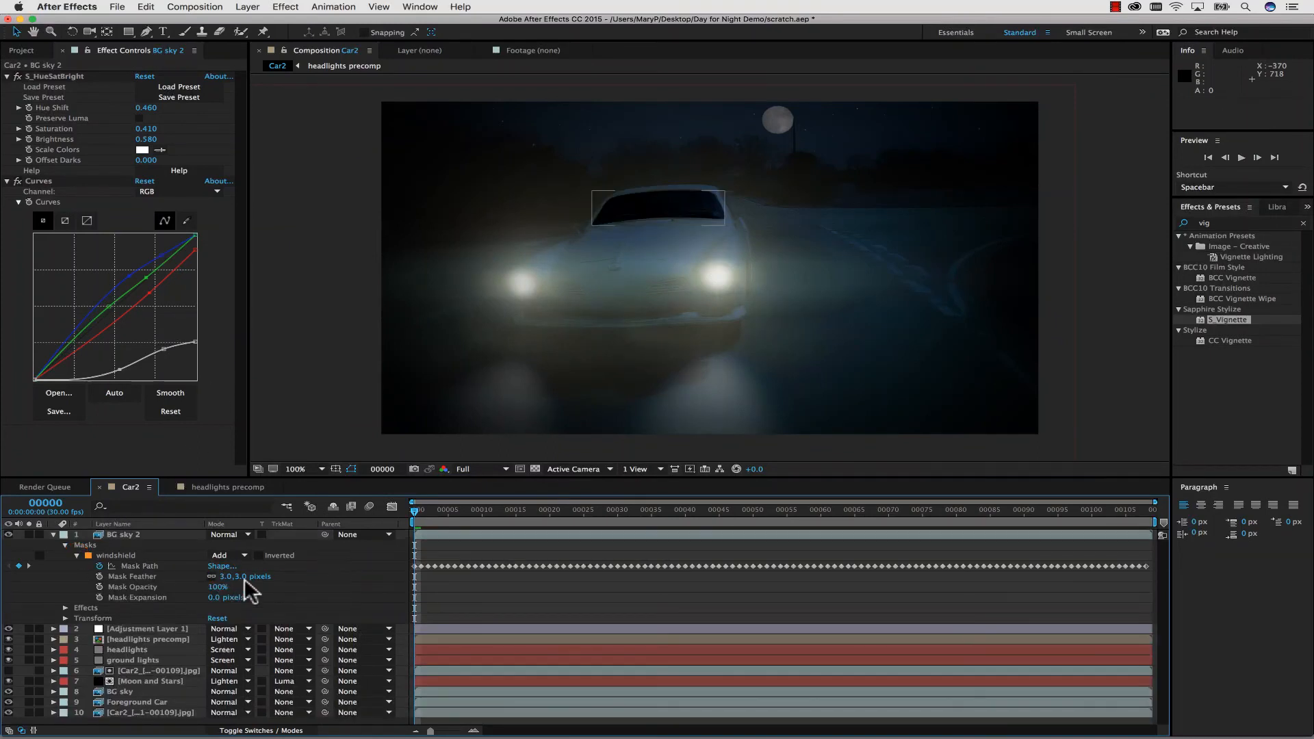
# Lower the windshield mask's opacity to 35% and move the BG sky 2 layer directly beneath the ground lights layer.
pyautogui.moveTo(216, 587); pyautogui.dragTo(201, 587)
pyautogui.doubleClick(316, 385)
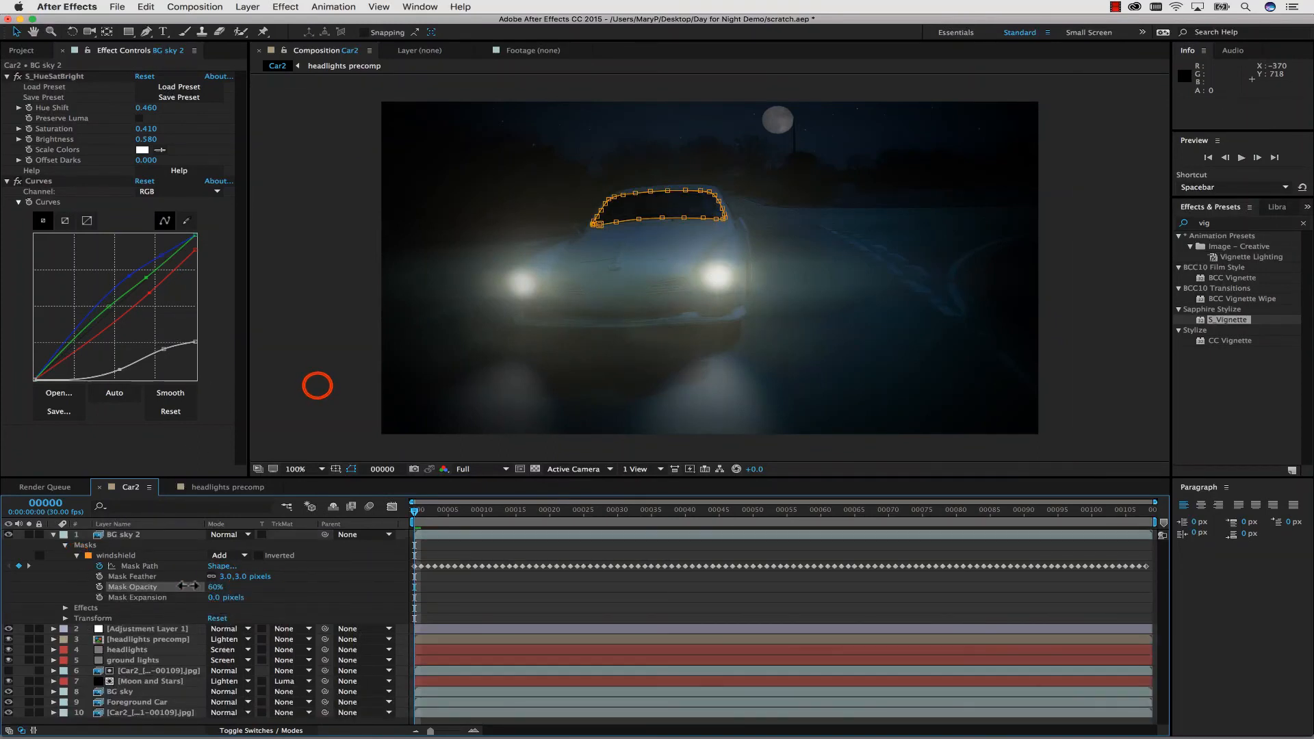
pyautogui.click(301, 53)
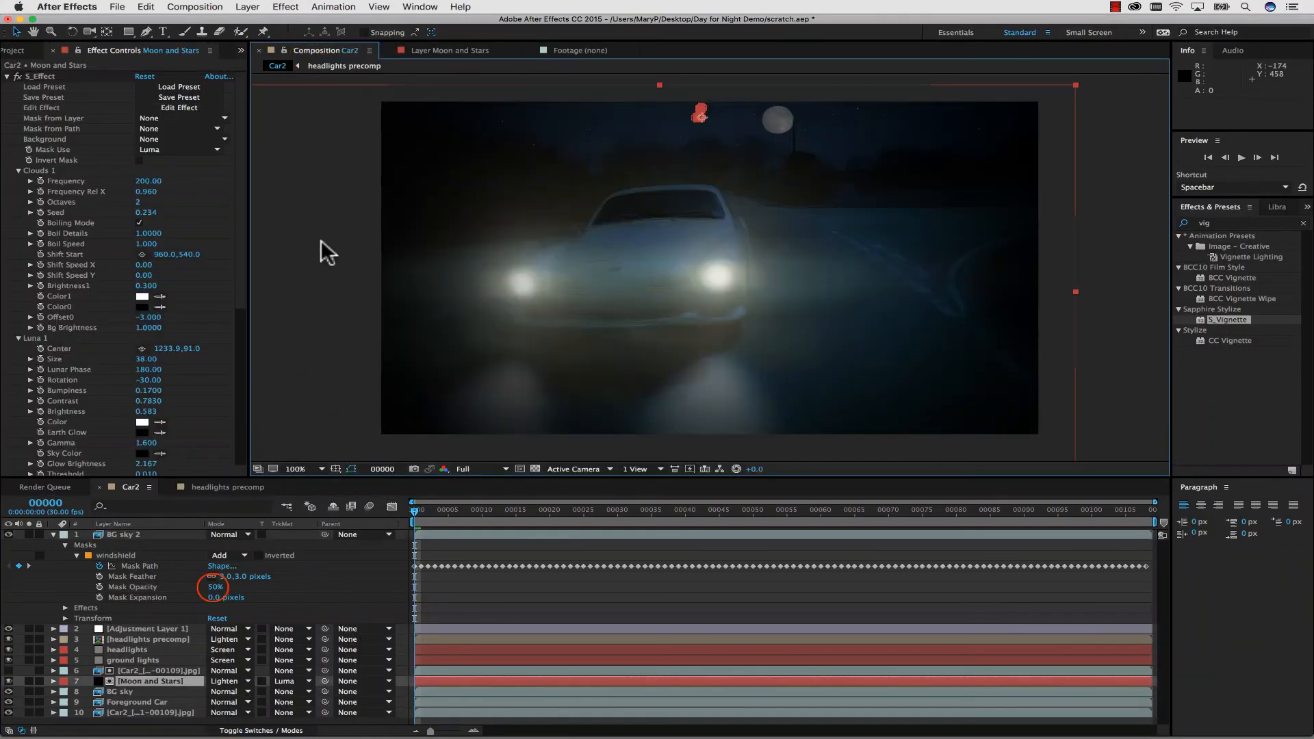
pyautogui.moveTo(218, 586); pyautogui.dragTo(145, 661)
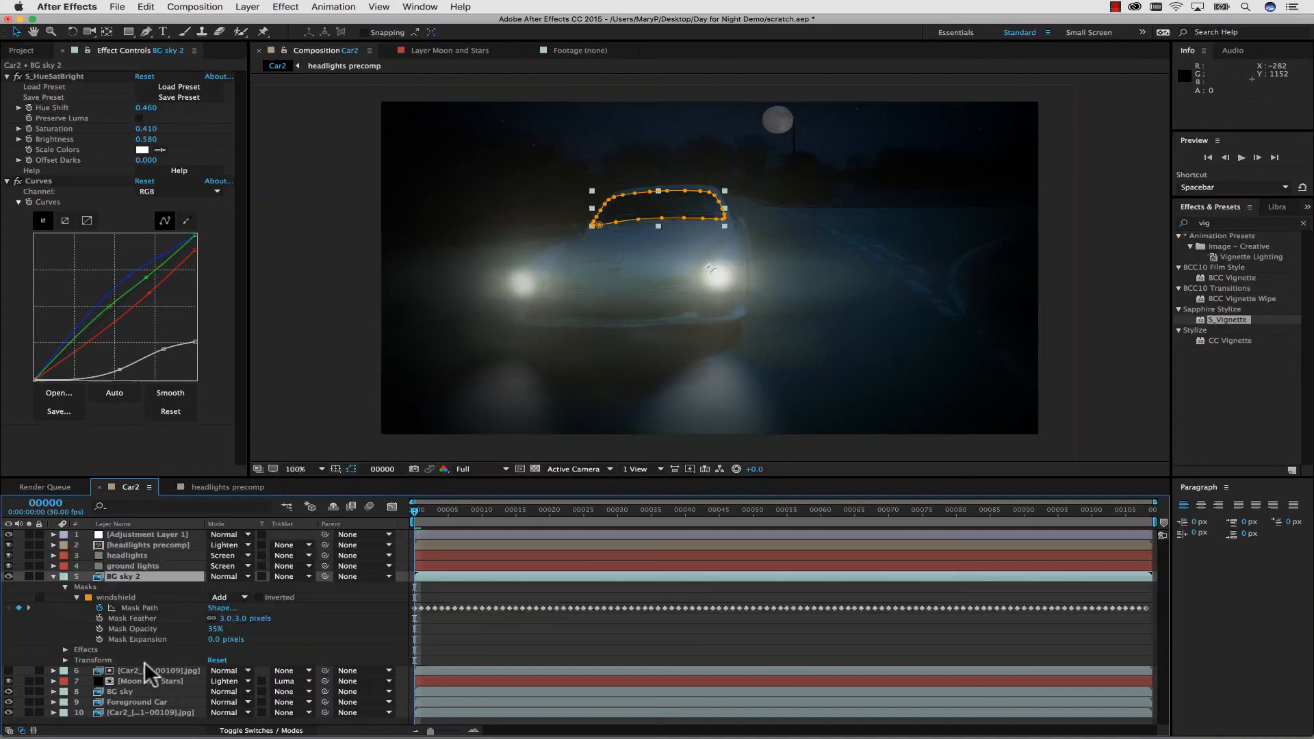
pyautogui.click(305, 354)
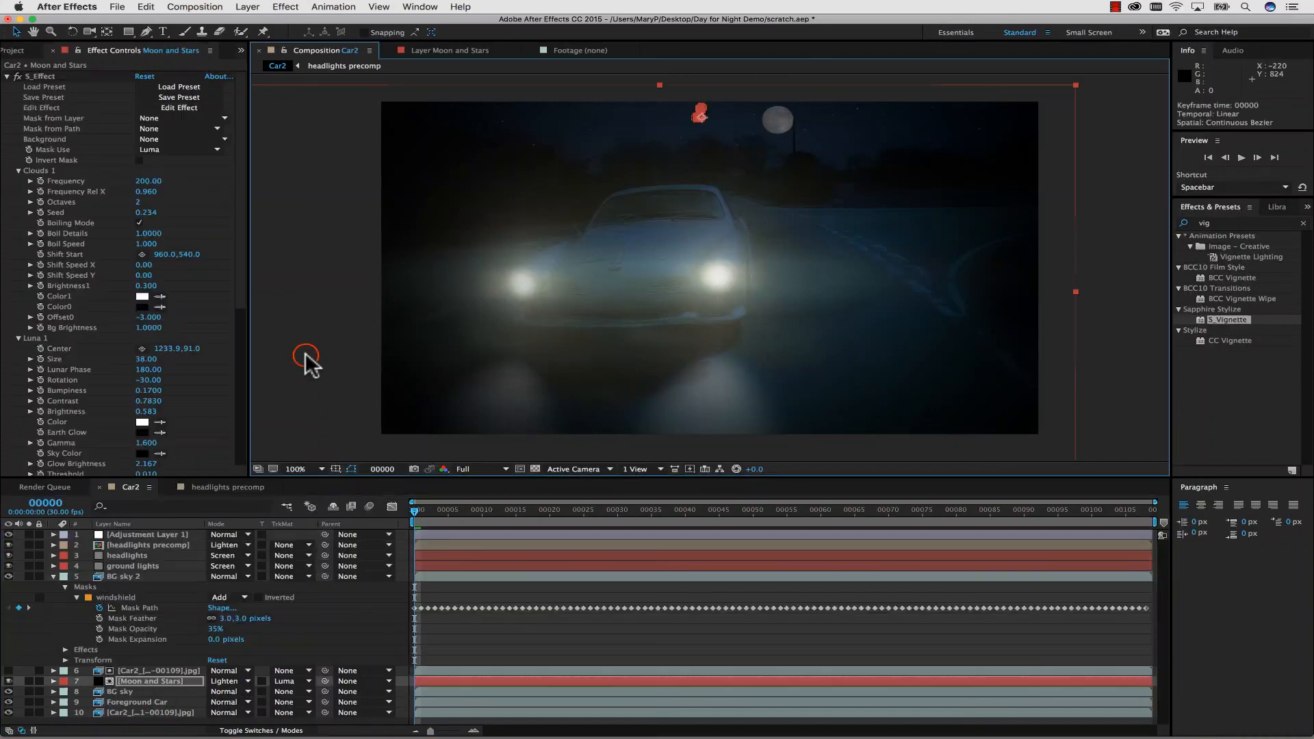
# Rename the BG sky 2 layer as "darken windshield" and toggle its visibility to check the darkening.
pyautogui.rightClick(143, 578)
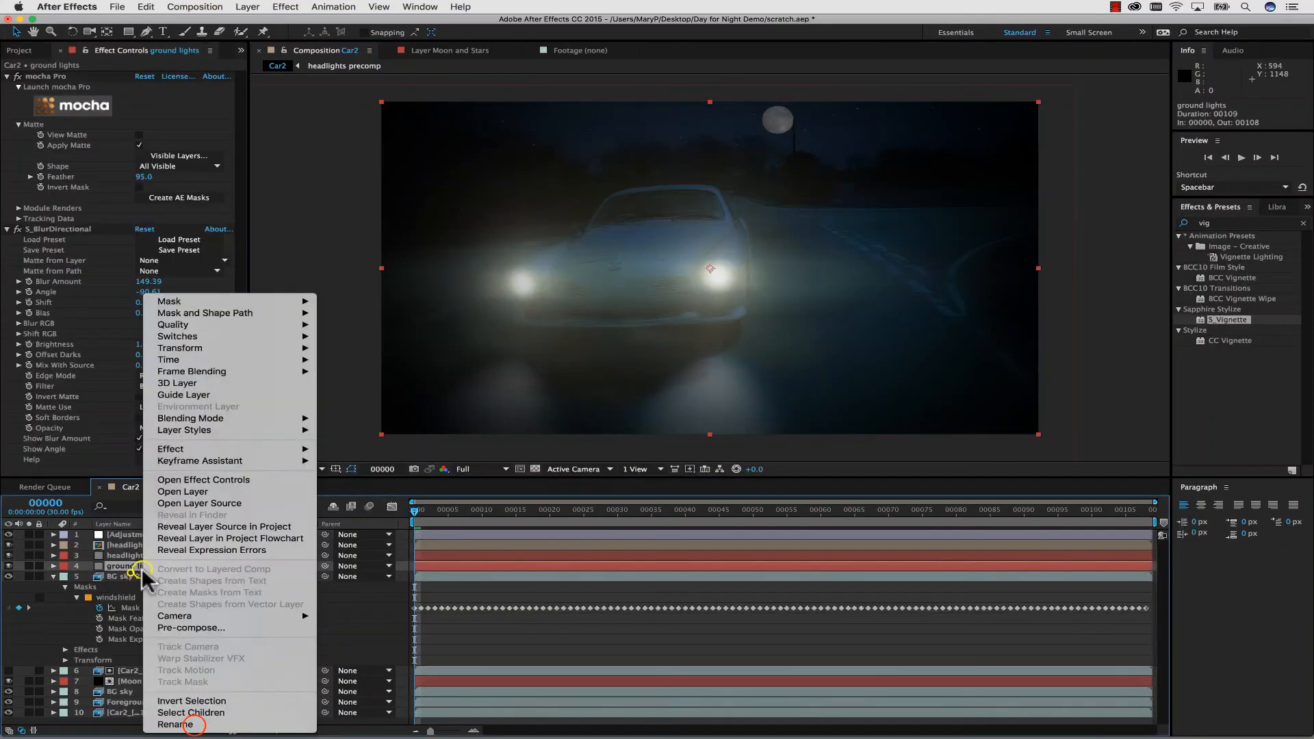
pyautogui.click(194, 725)
pyautogui.write('darken windshield')
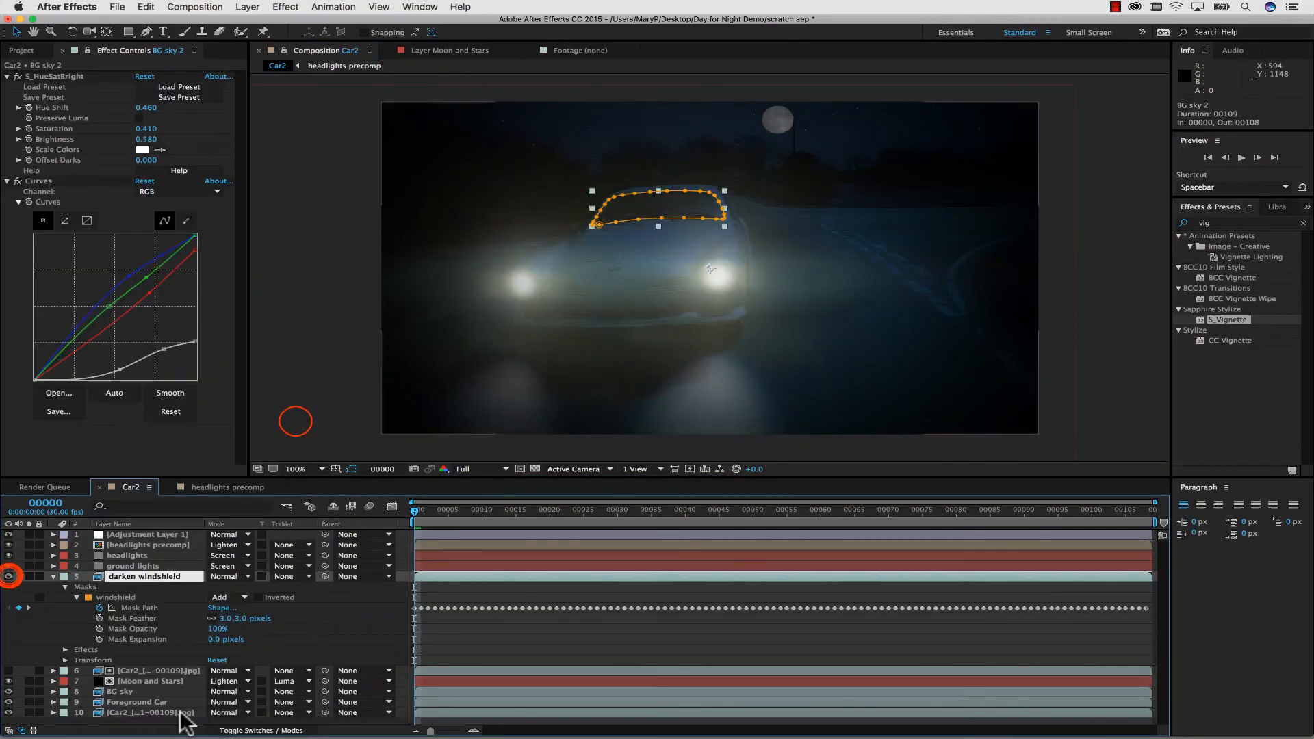
pyautogui.click(295, 421)
pyautogui.click(9, 575)
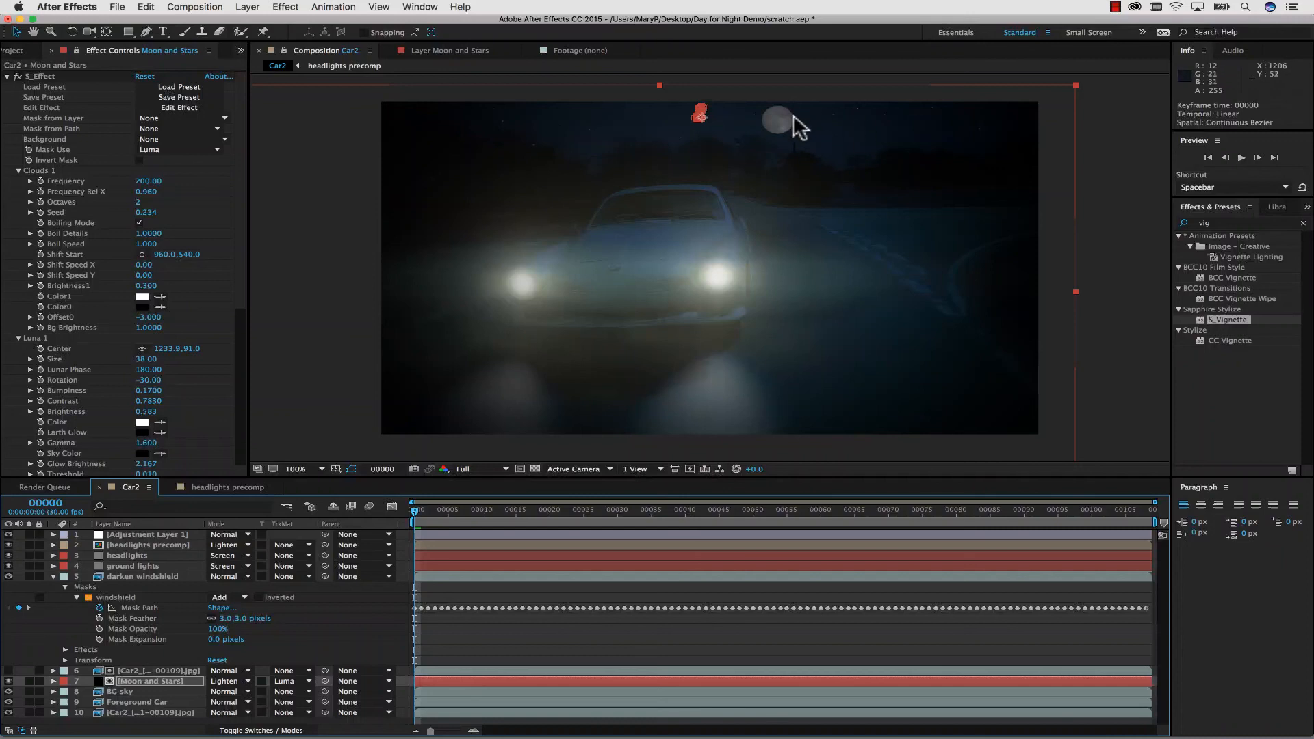
# Shift the moon slightly left in the Moon and Stars layer by lowering Luna 1's horizontal Center to about 1200.
pyautogui.click(142, 678)
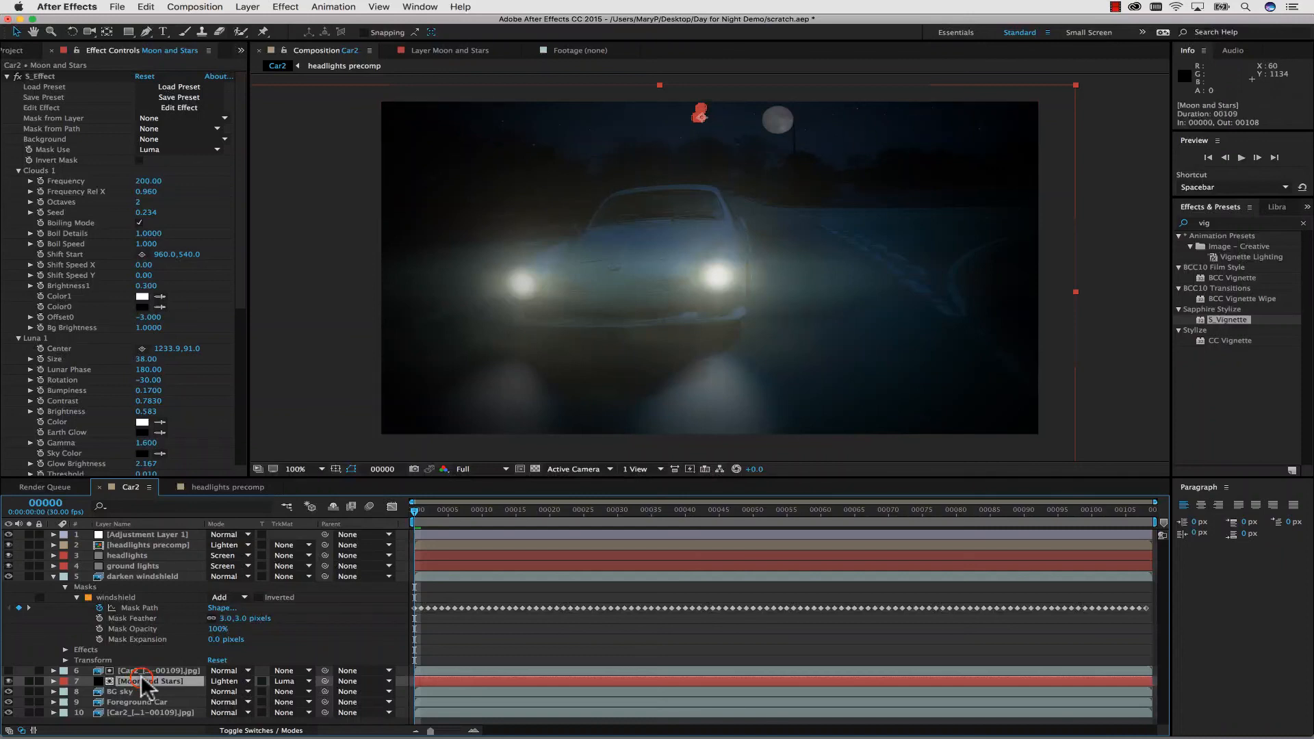
pyautogui.scroll(-3, 109, 360)
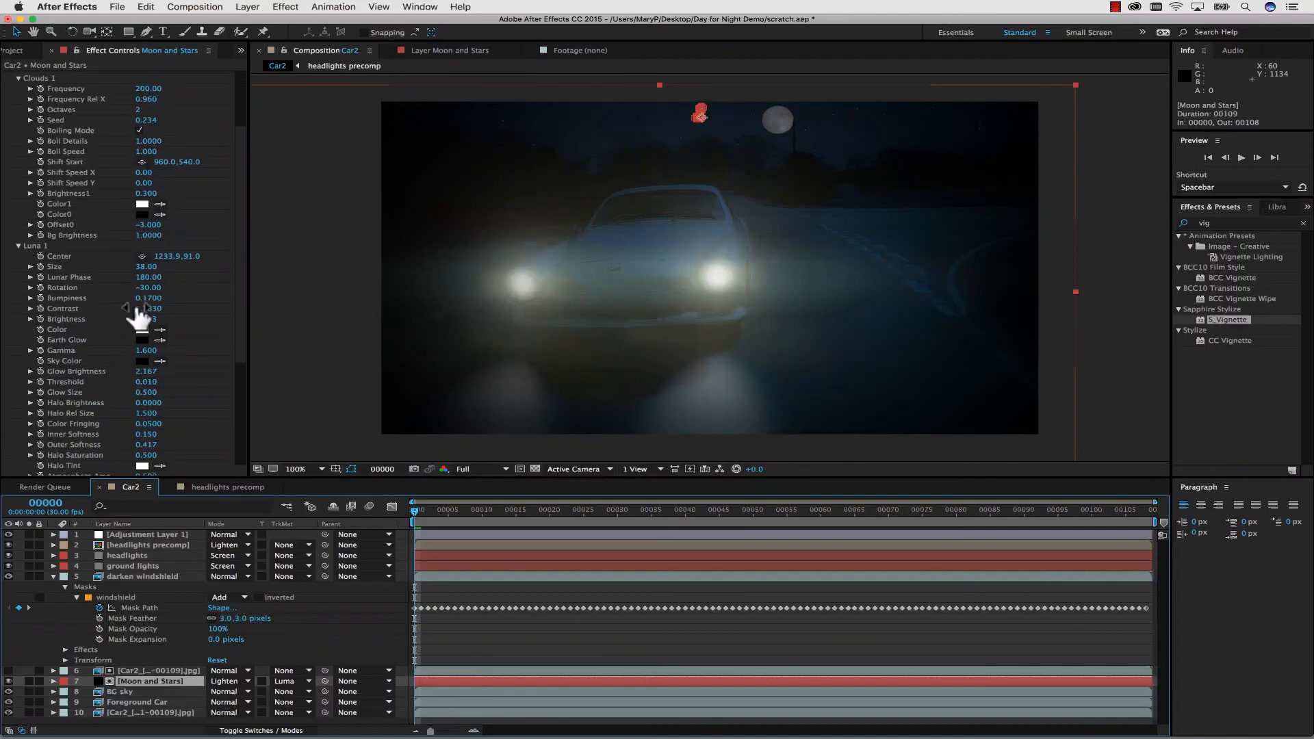
pyautogui.click(148, 268)
pyautogui.moveTo(148, 268); pyautogui.dragTo(148, 268)
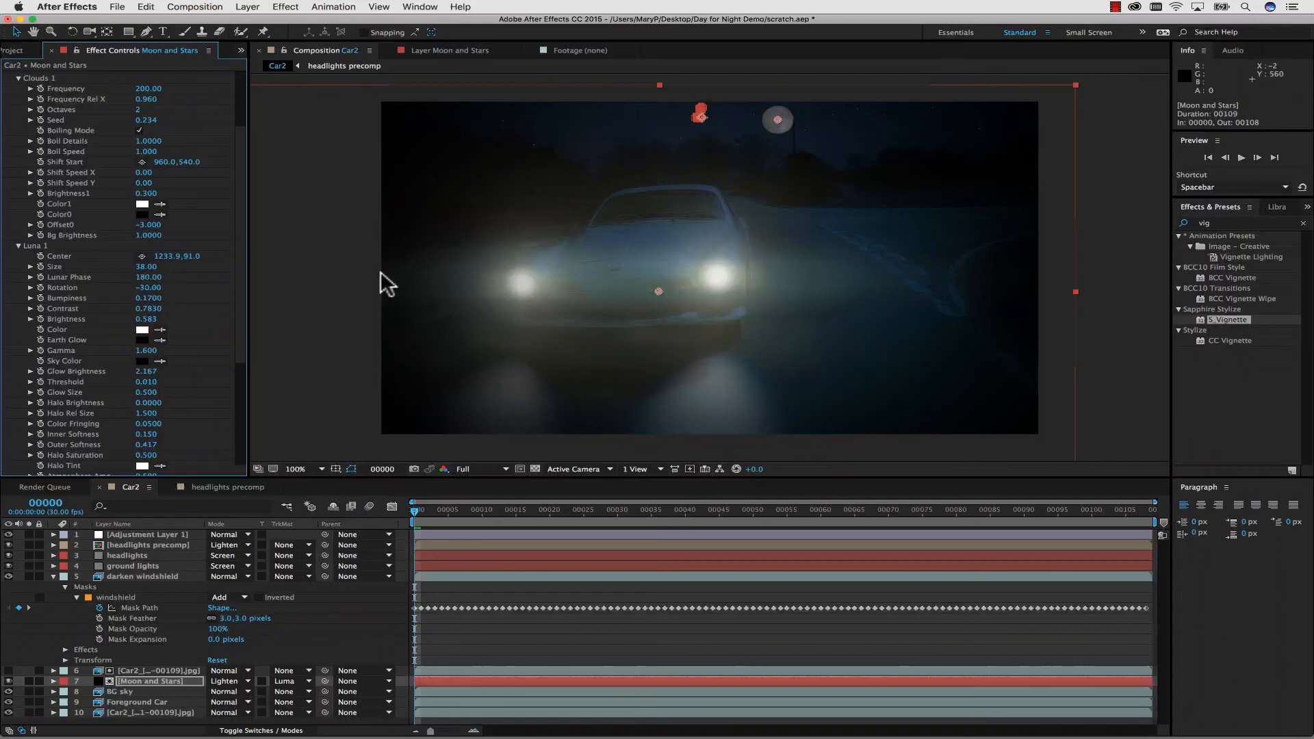
pyautogui.moveTo(188, 257)
pyautogui.mouseDown()
pyautogui.moveTo(154, 257)
pyautogui.moveTo(182, 256)
pyautogui.mouseUp()
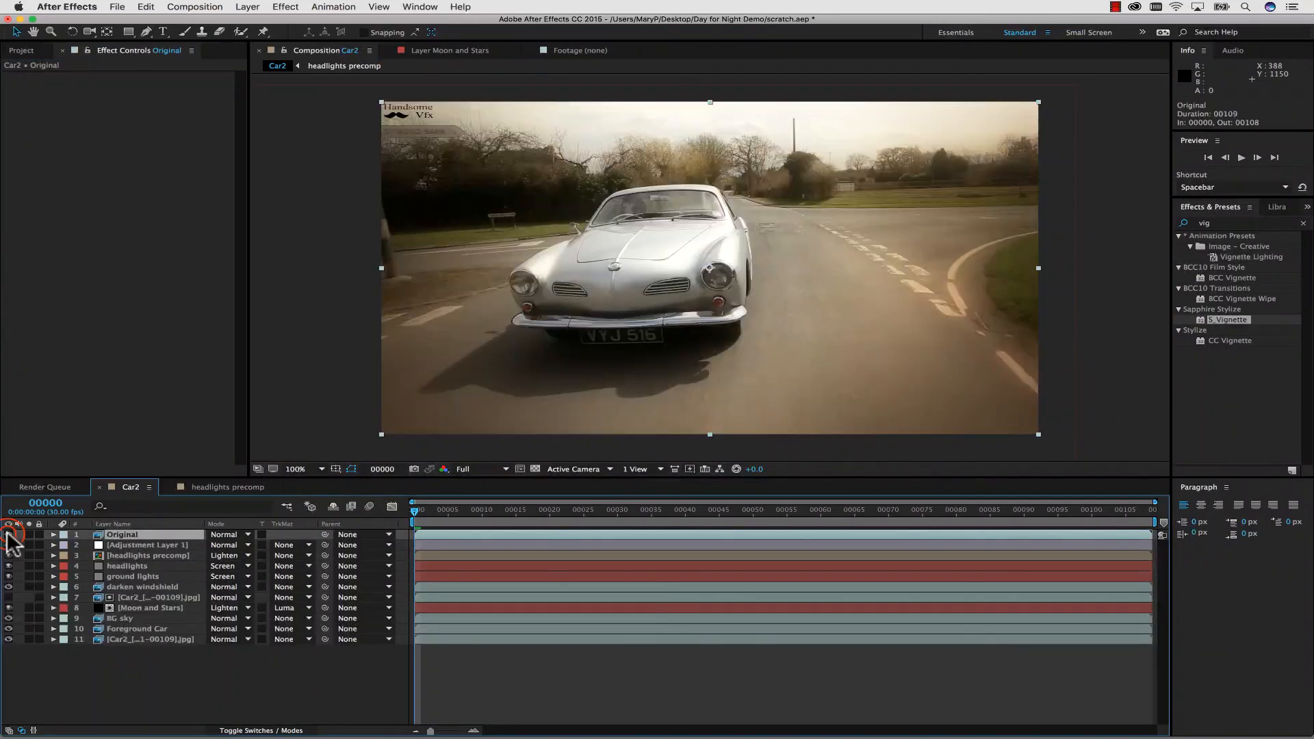
# Toggle the Original layer's visibility repeatedly to compare the daytime footage with the finished night scene.
pyautogui.click(8, 534)
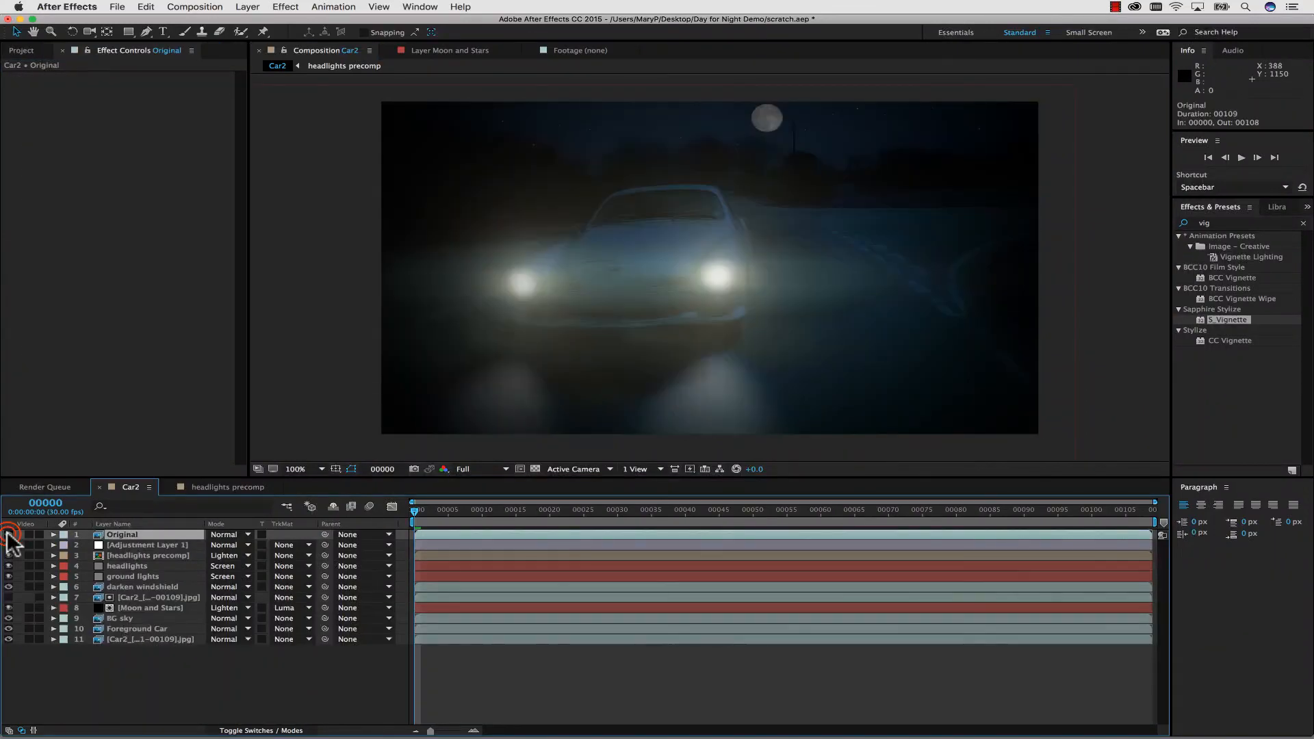
pyautogui.click(8, 534)
pyautogui.click(8, 534)
pyautogui.click(8, 535)
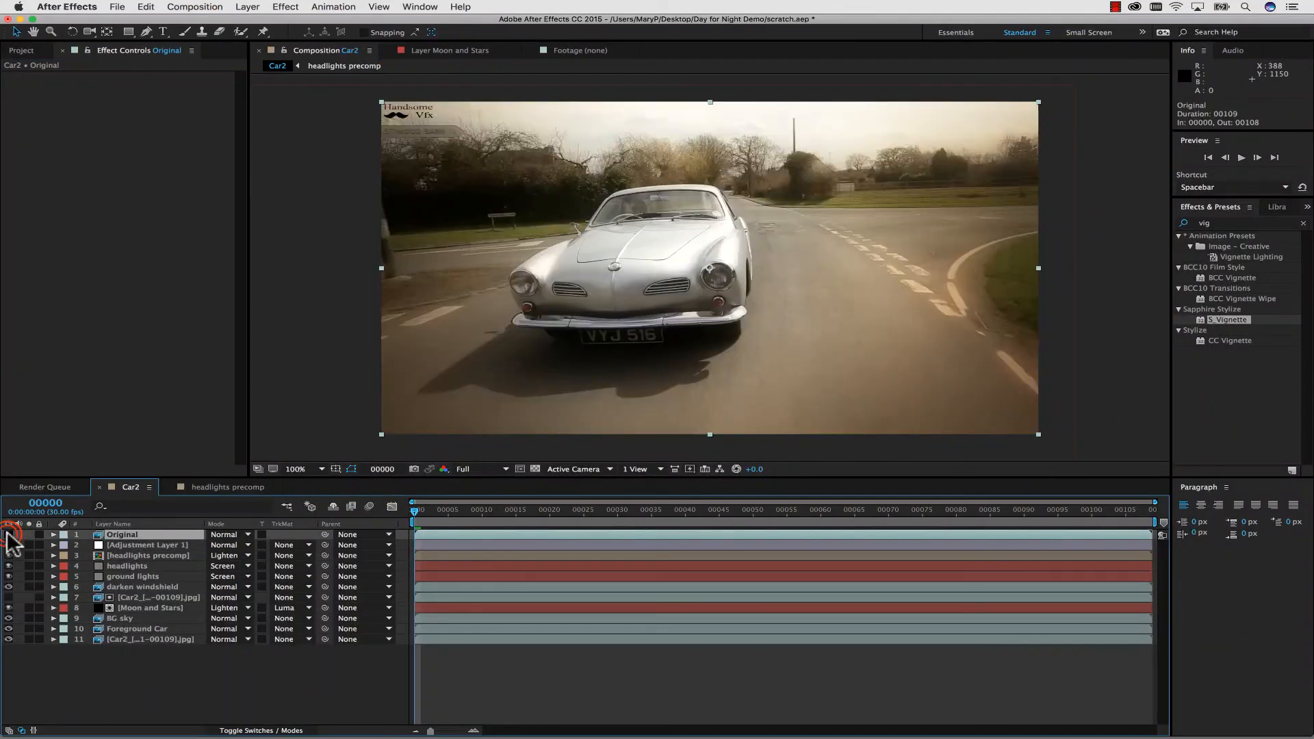
pyautogui.click(8, 534)
pyautogui.click(8, 534)
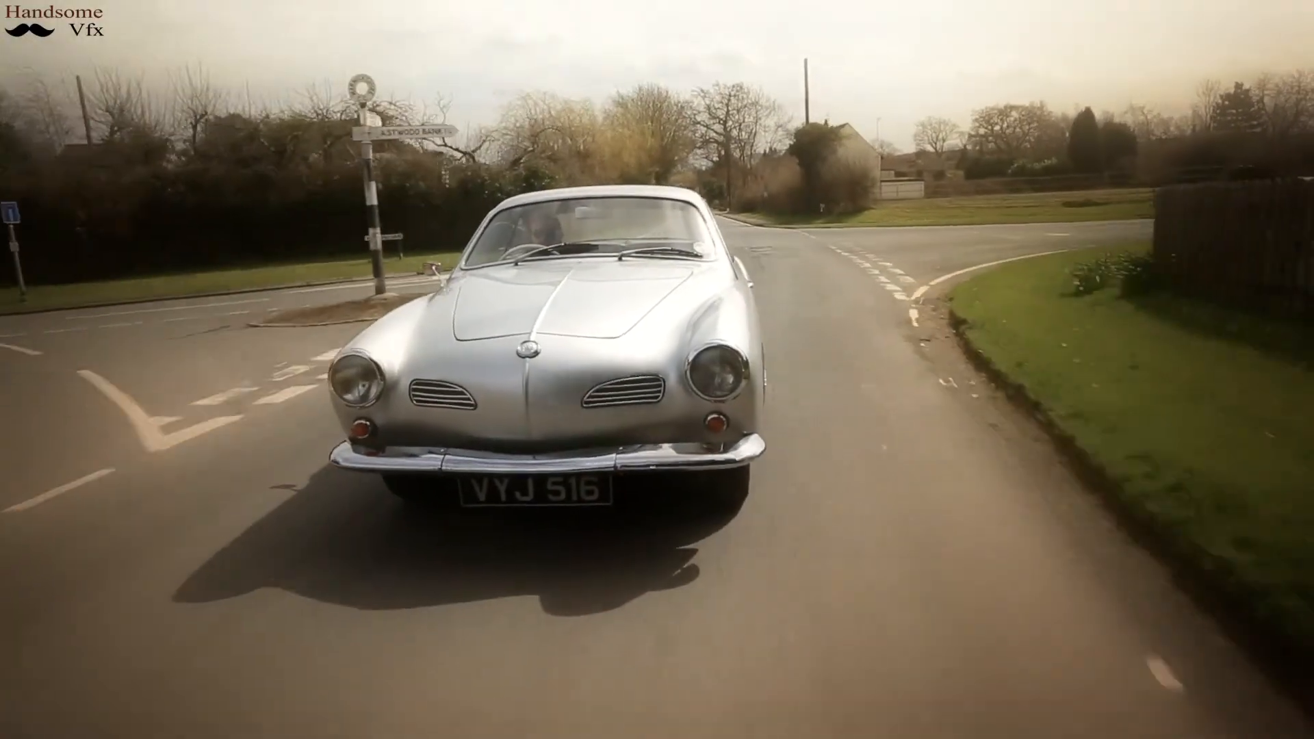